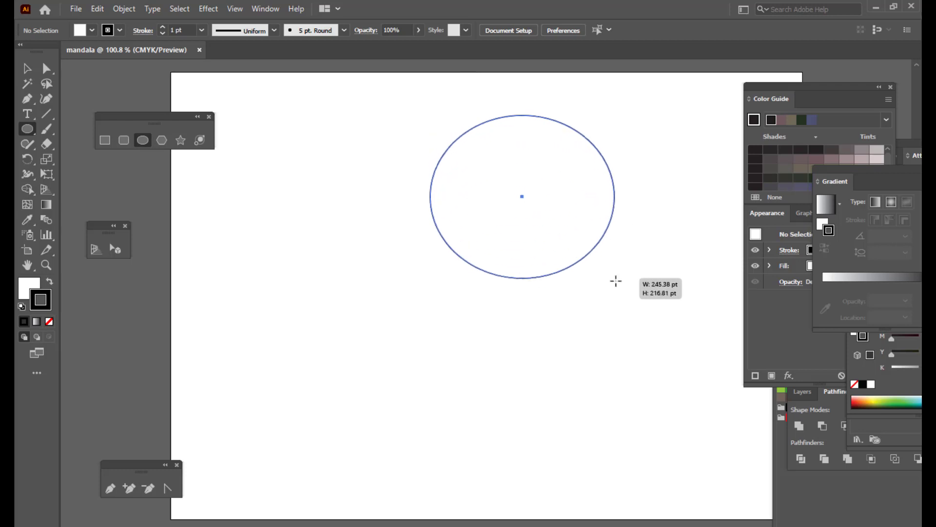
- Cut the ellipse's path at its left and right anchor points
click(45, 69)
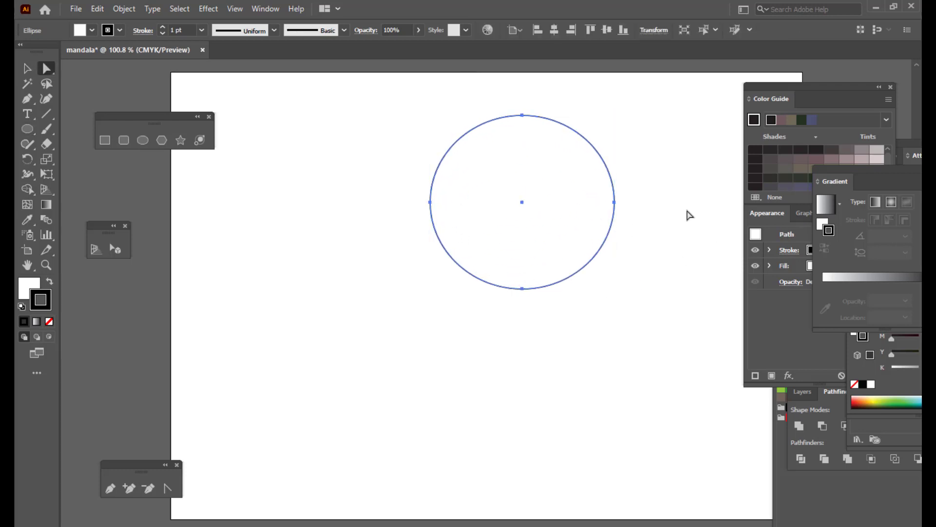
click(614, 201)
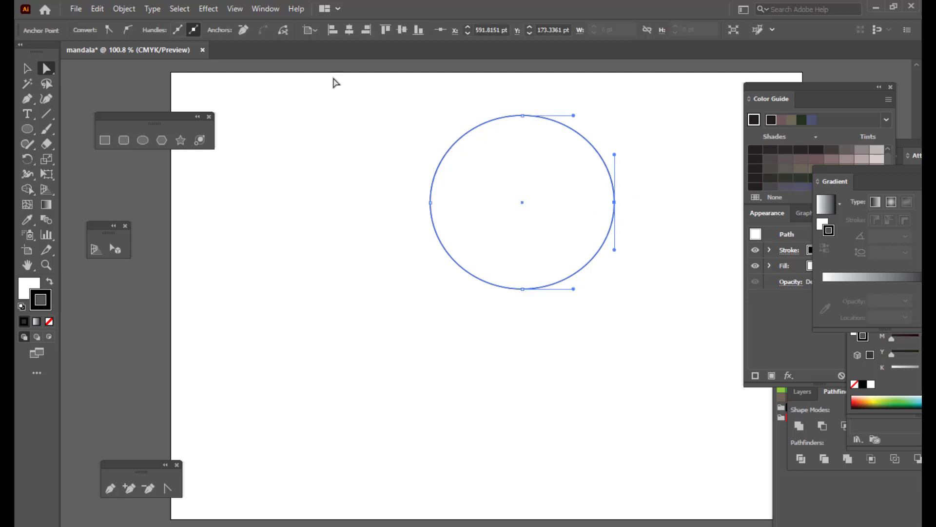
click(284, 32)
click(430, 203)
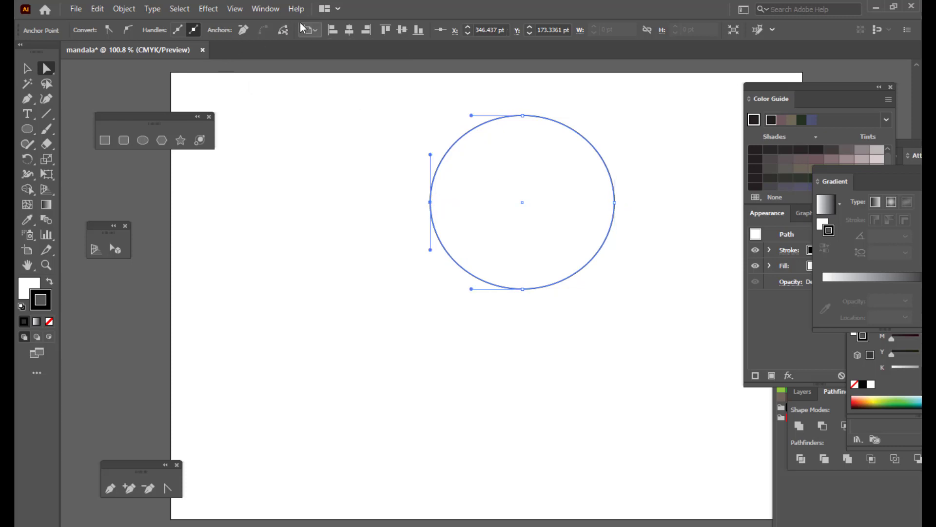
click(285, 32)
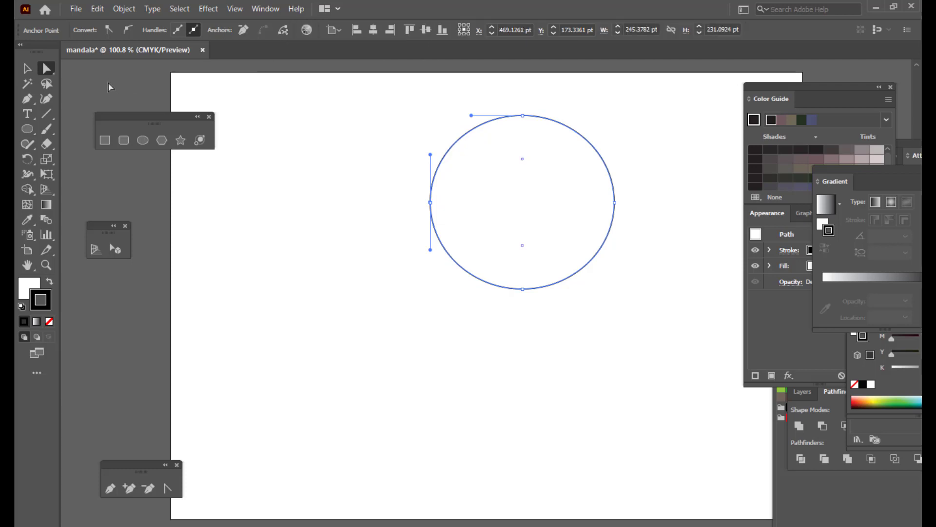
- Delete the lower half of the cut ellipse
click(34, 68)
click(664, 232)
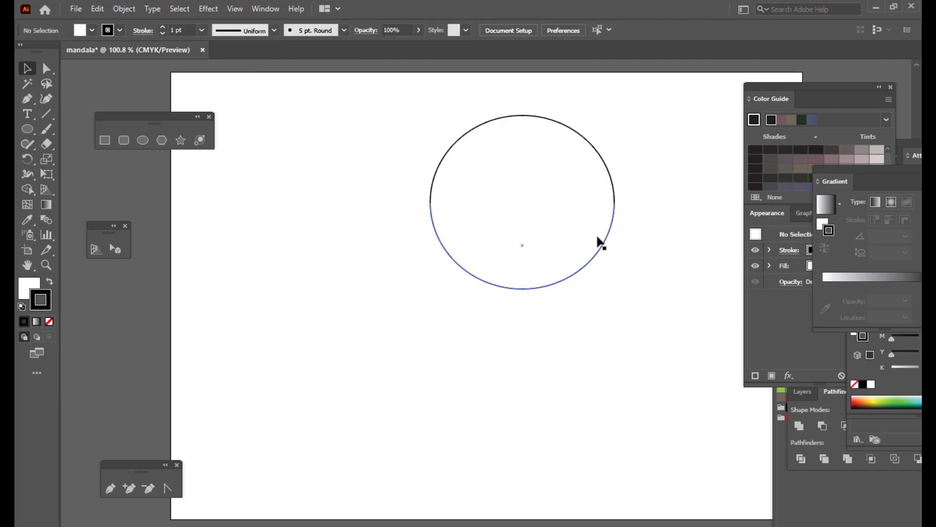
click(605, 239)
key(Delete)
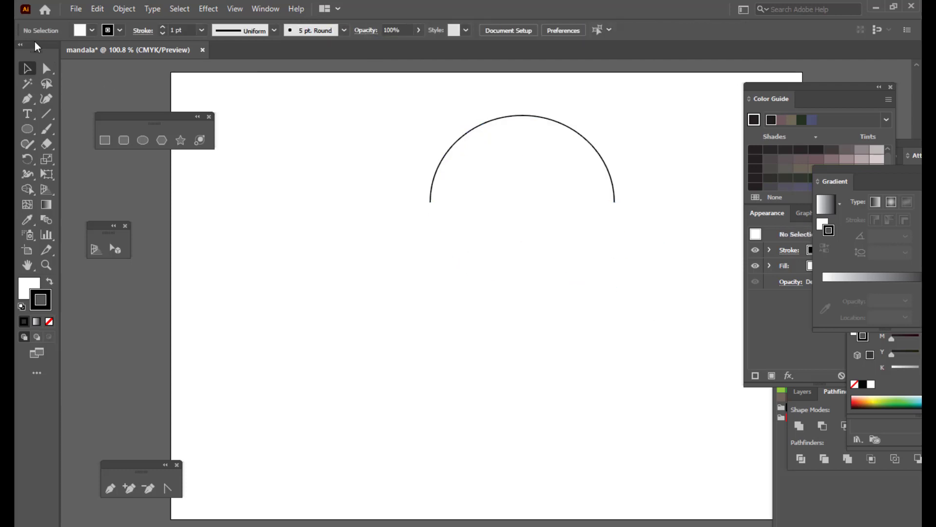
- Move the remaining arc slightly down and to the left on the artboard
click(531, 117)
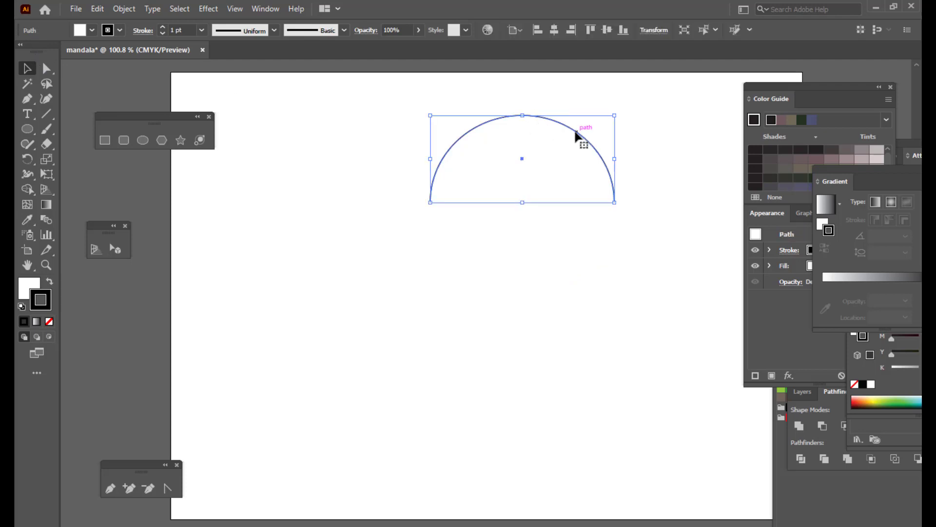
drag(566, 149, 556, 153)
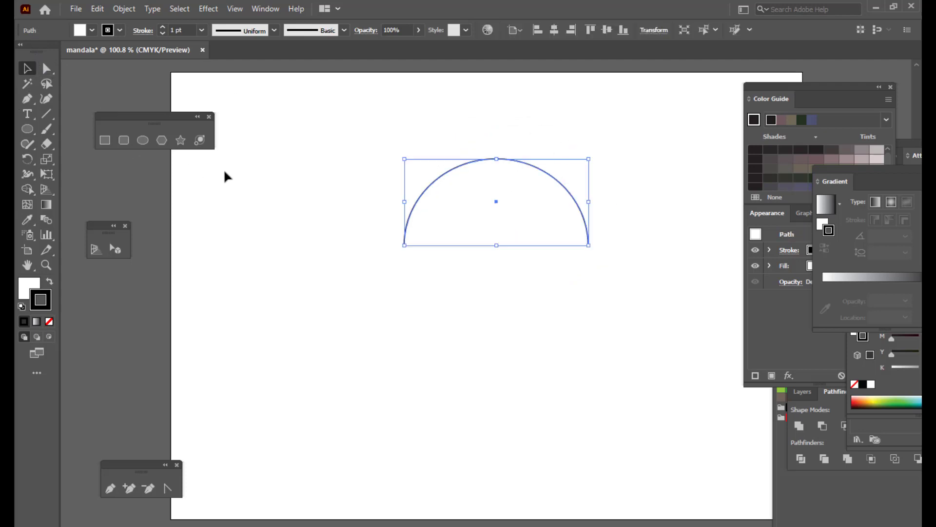
click(377, 125)
- Raise the arc's top anchor point to about X 430 pt, Y 61 pt
click(46, 68)
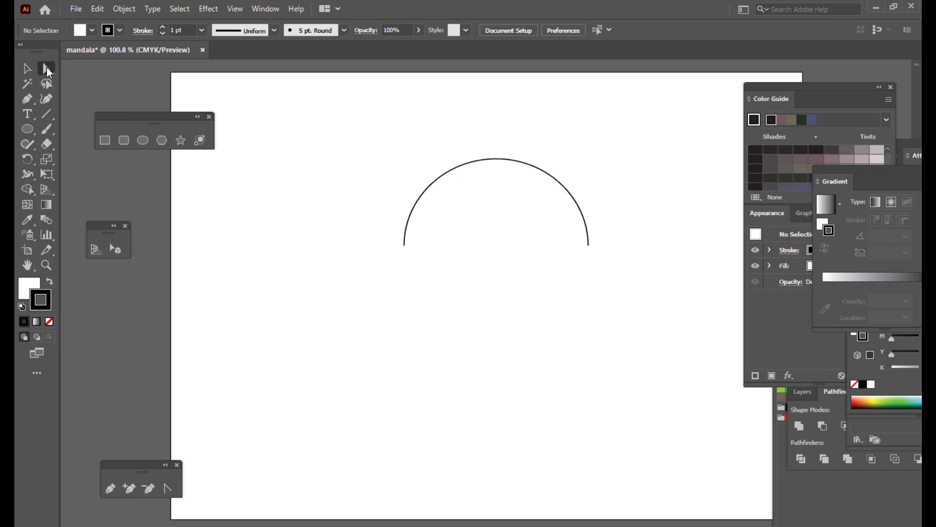
click(496, 159)
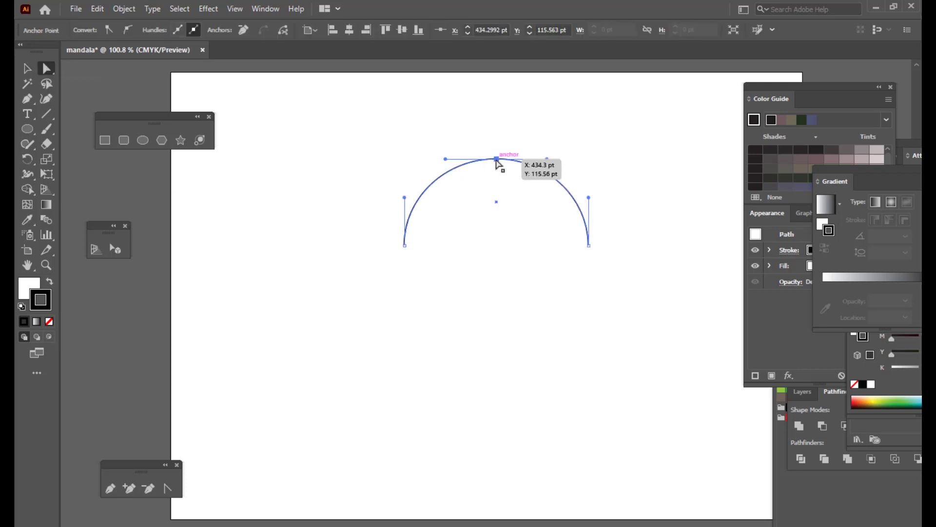
drag(496, 160, 493, 119)
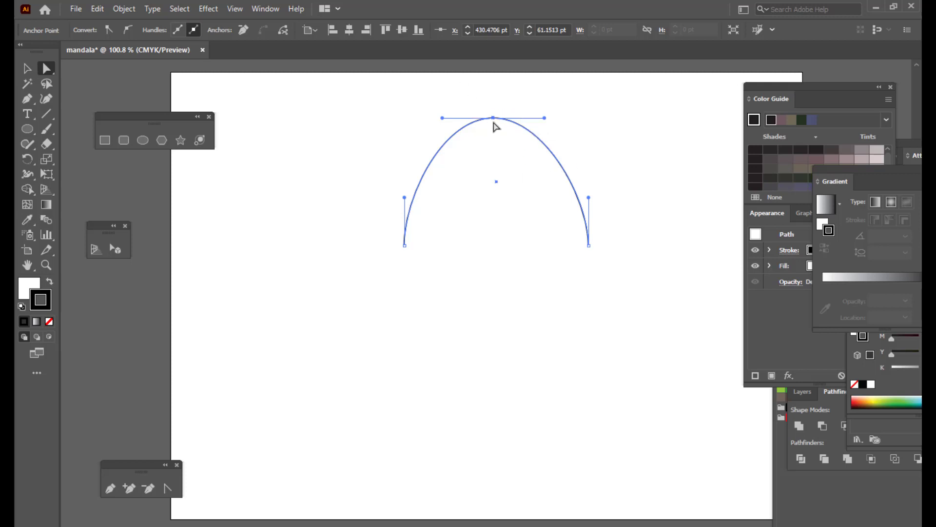
- Convert the arc's top anchor to a corner point and extend the handles of both end anchors upward
click(109, 30)
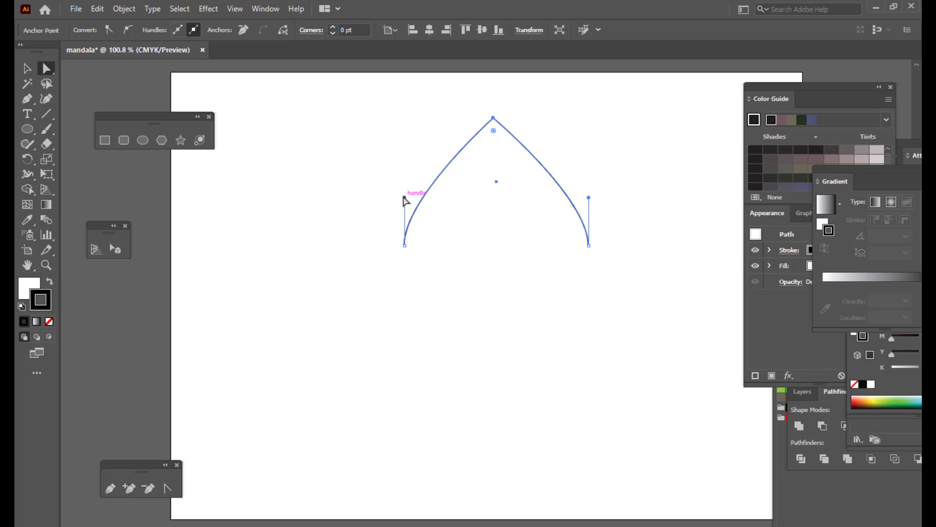
drag(404, 200, 404, 170)
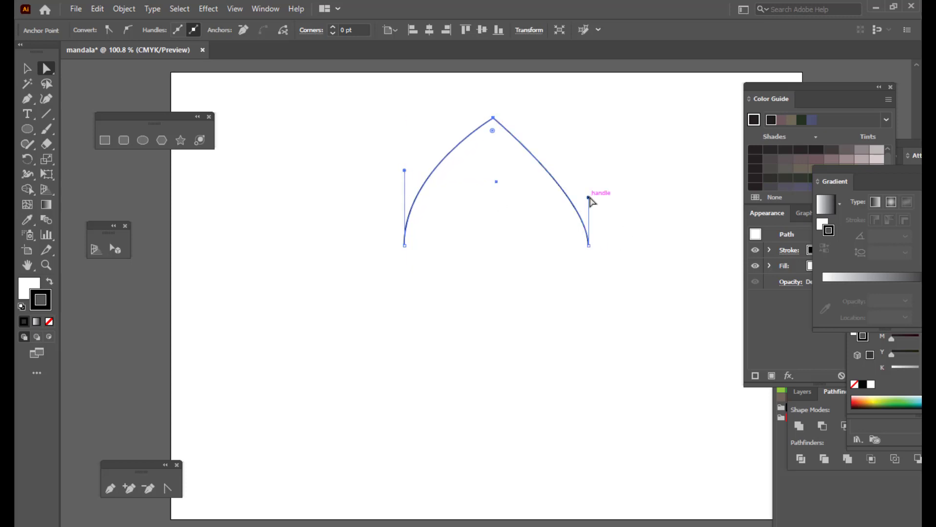
drag(589, 197, 589, 173)
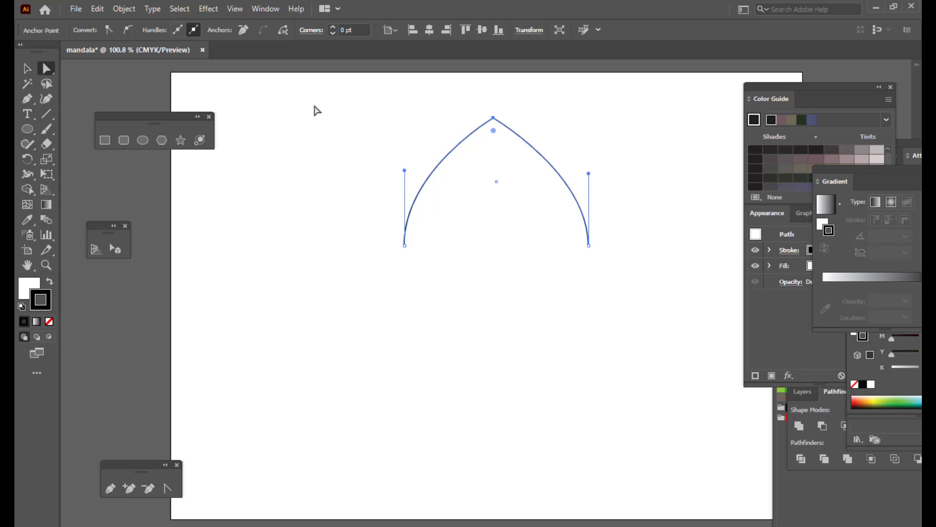
- Add one anchor point midway along each side of the pointed arch
drag(33, 108, 95, 113)
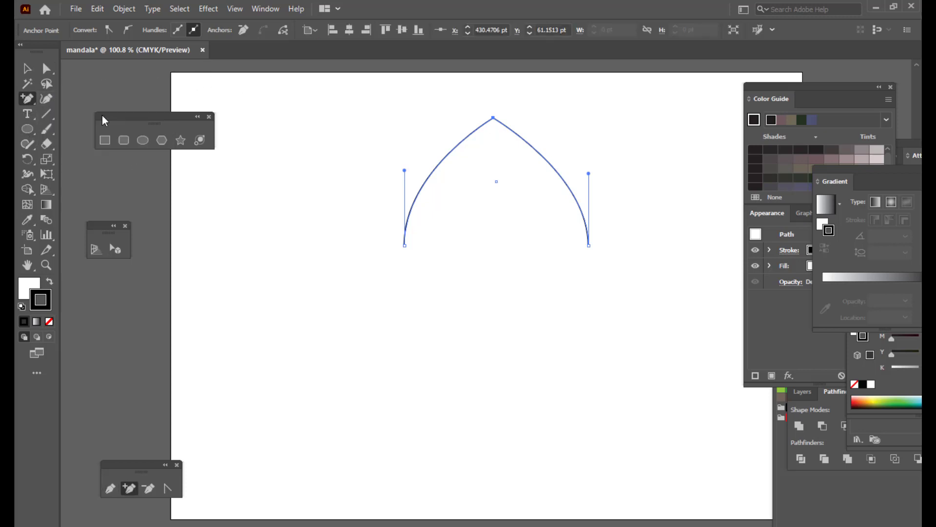
click(446, 155)
click(541, 155)
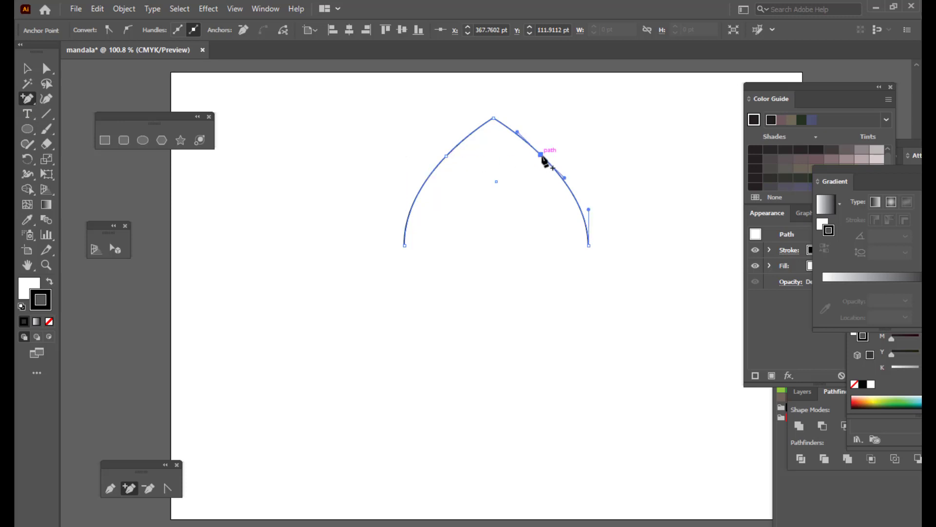
- Move the two added anchor points inward and slightly down to give the arch a curved petal tip
click(47, 68)
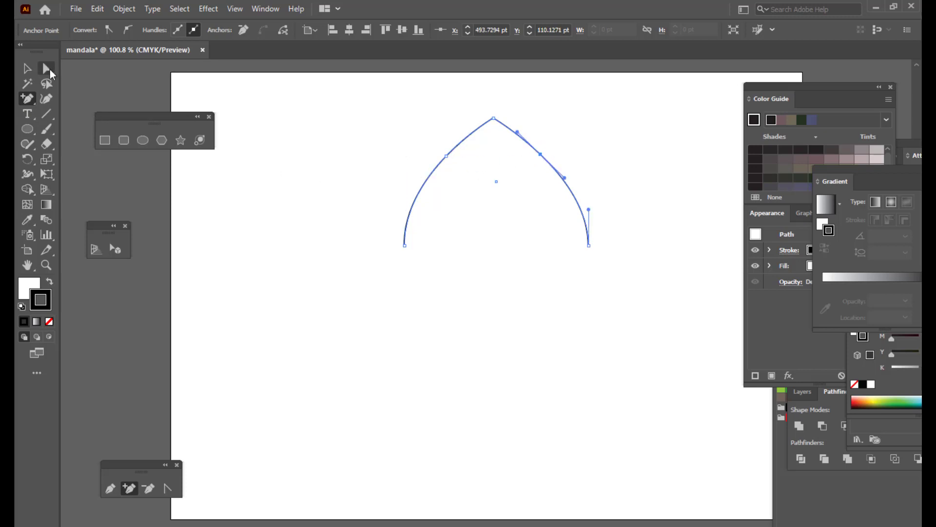
click(447, 157)
drag(448, 159, 457, 163)
click(540, 155)
drag(537, 158, 530, 163)
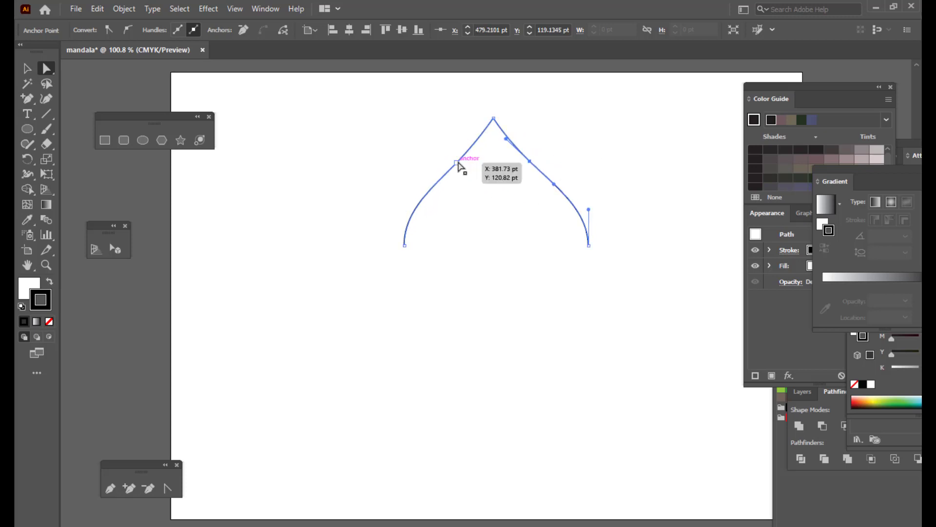
click(458, 164)
drag(529, 163, 527, 167)
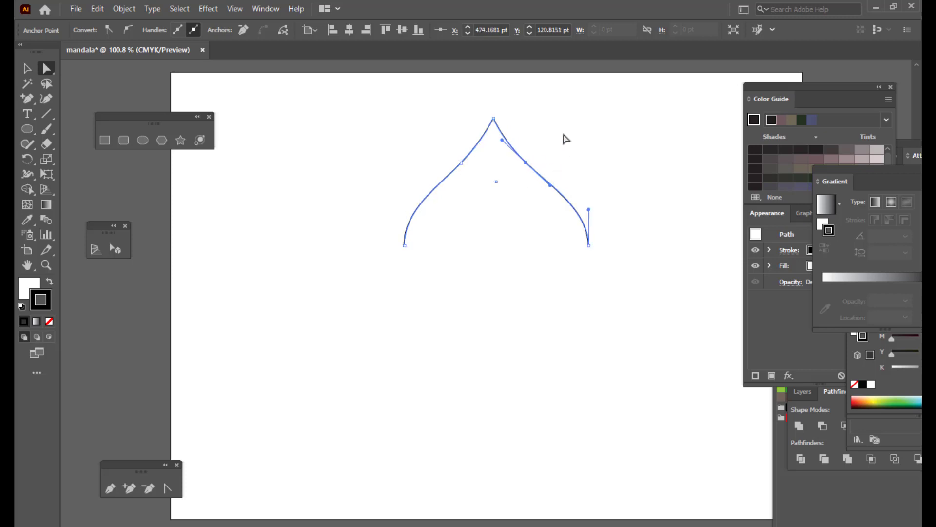
- Extend the upper handles of both bottom end anchors upward to round the petal's shoulders
click(397, 267)
click(405, 245)
drag(405, 210, 404, 180)
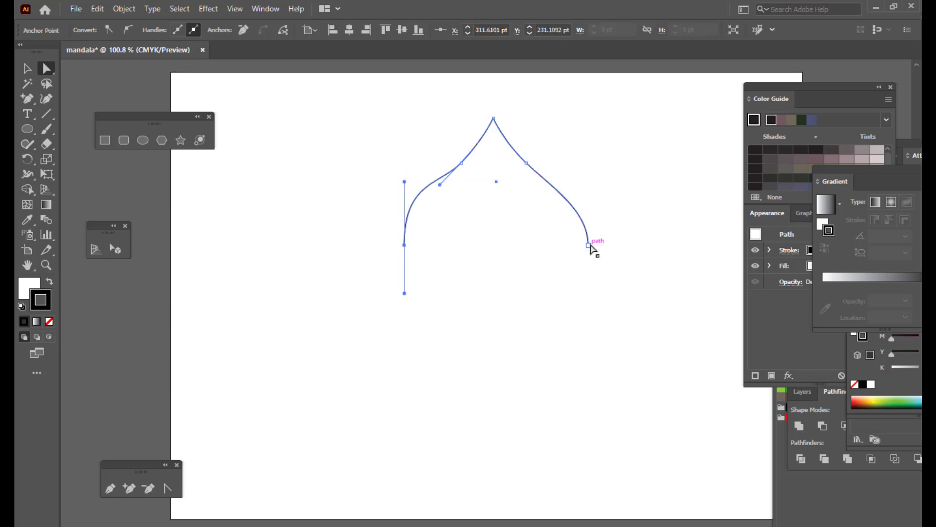
click(589, 245)
drag(589, 210, 591, 182)
click(635, 195)
drag(589, 245, 589, 250)
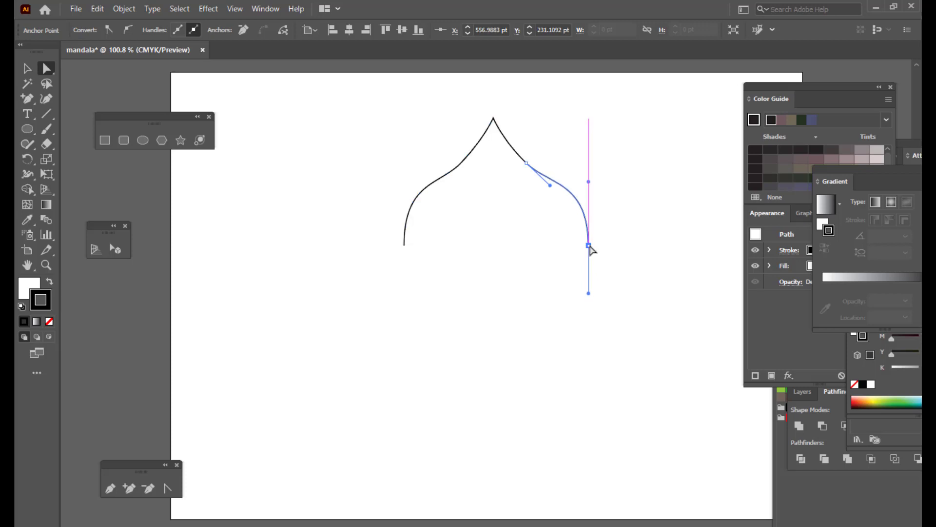
key(ctrl+z)
click(560, 96)
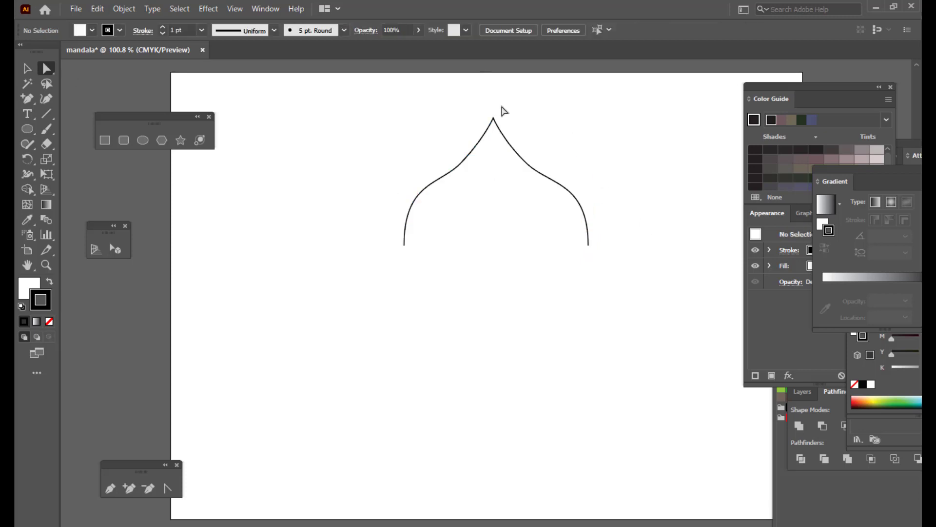
- Cut the petal path at its top anchor point and delete the right half
click(493, 119)
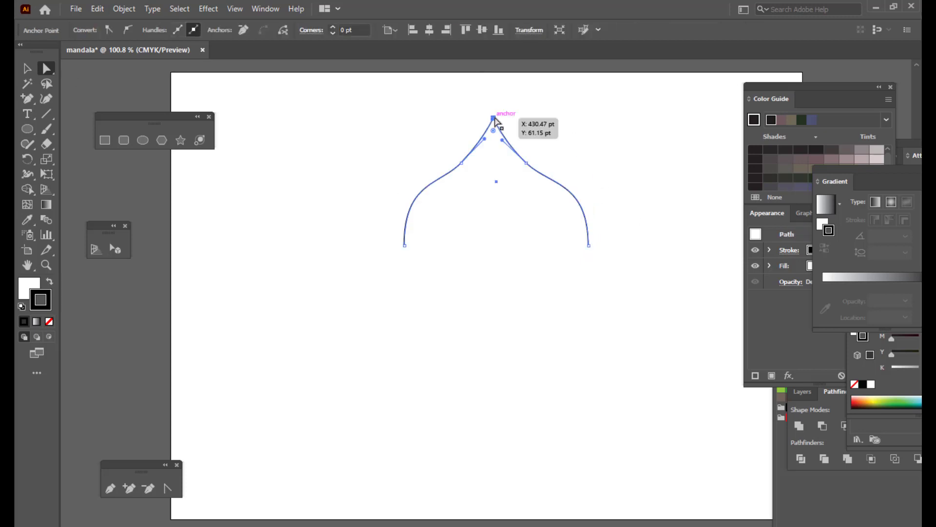
click(283, 31)
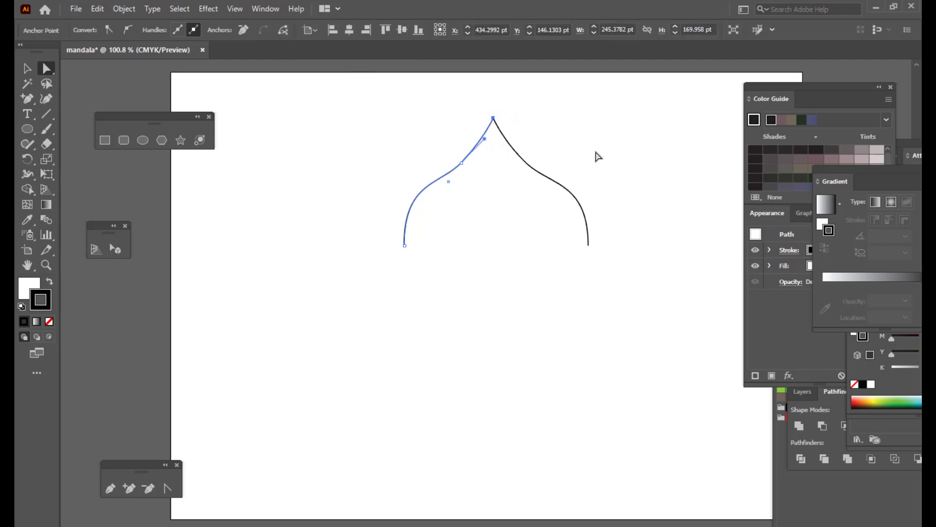
click(27, 69)
click(689, 150)
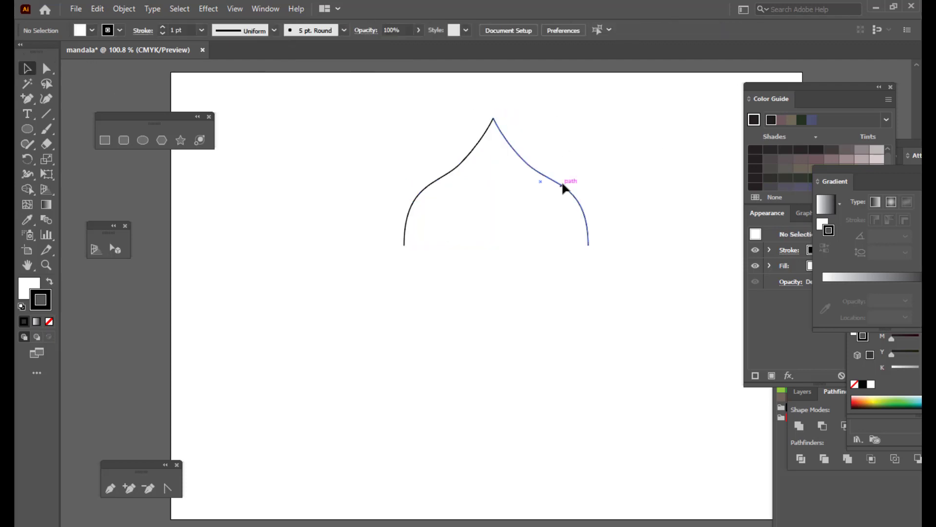
click(561, 181)
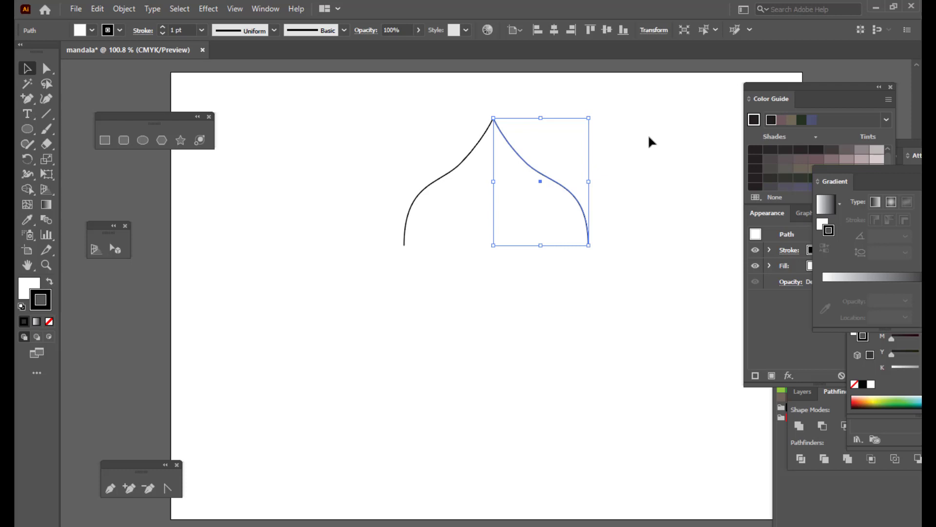
key(Delete)
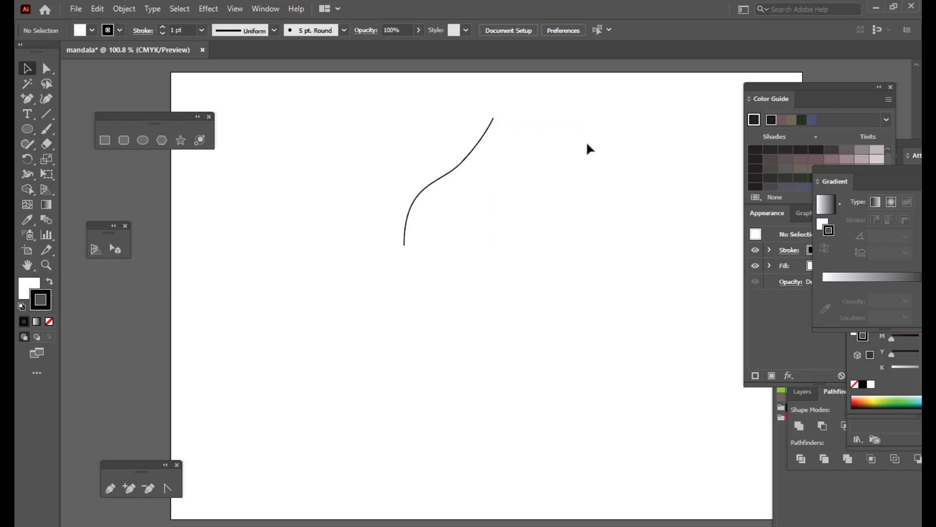
- Refine the left half's curve by extending the bottom and middle anchors' handles and moving the middle anchor slightly up and right
click(469, 152)
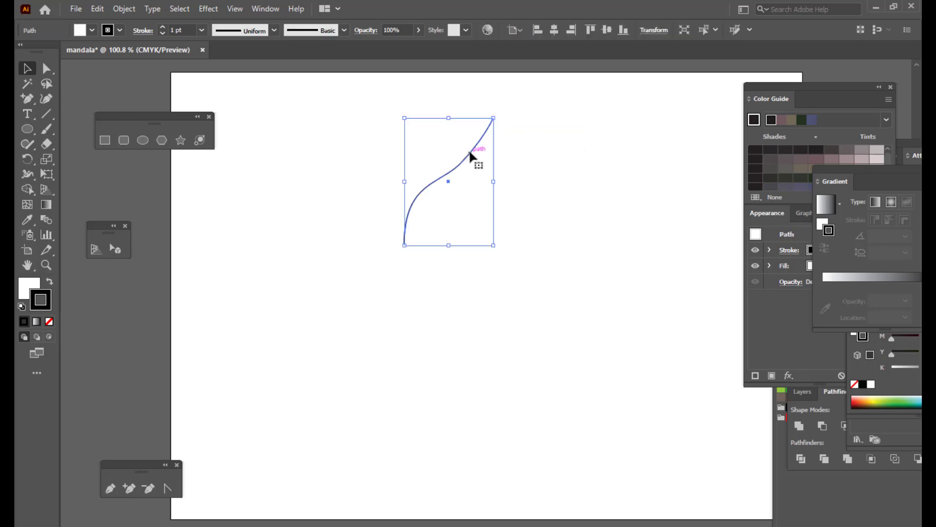
click(46, 71)
click(404, 245)
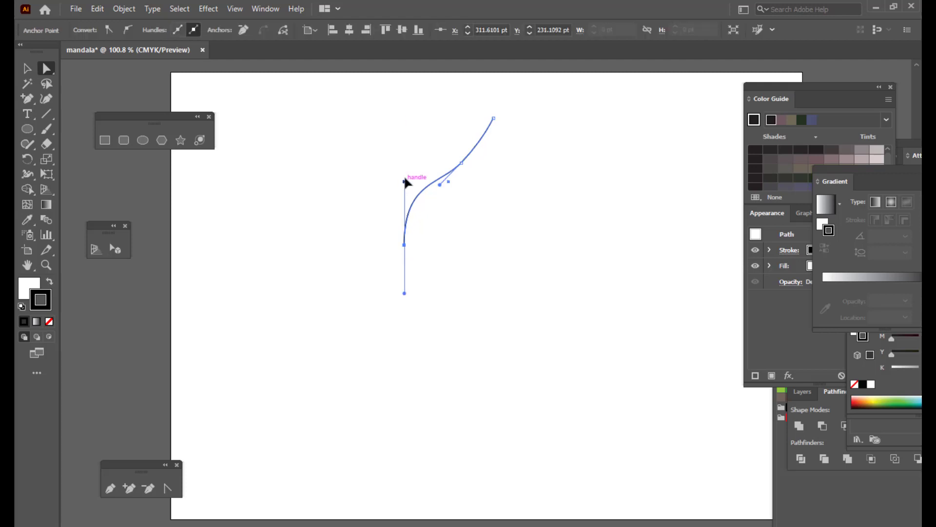
drag(405, 181, 405, 170)
click(461, 163)
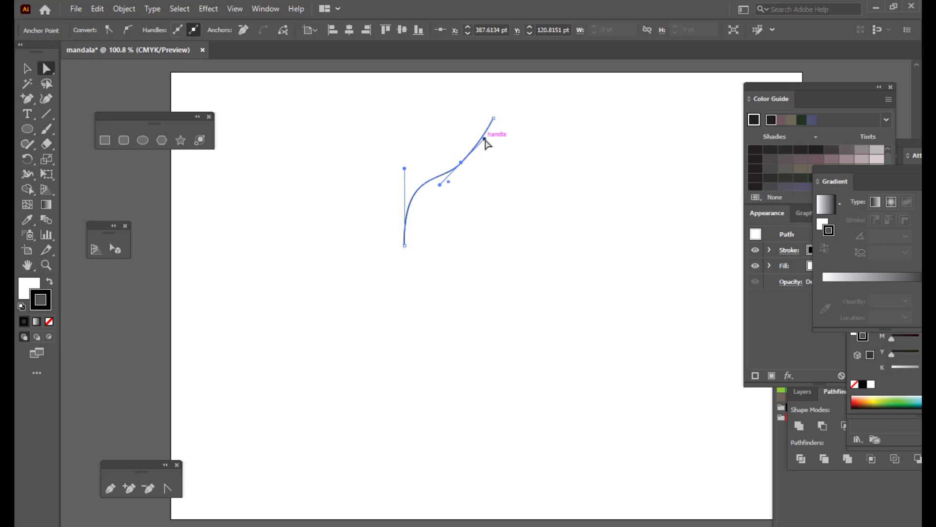
drag(484, 139, 489, 136)
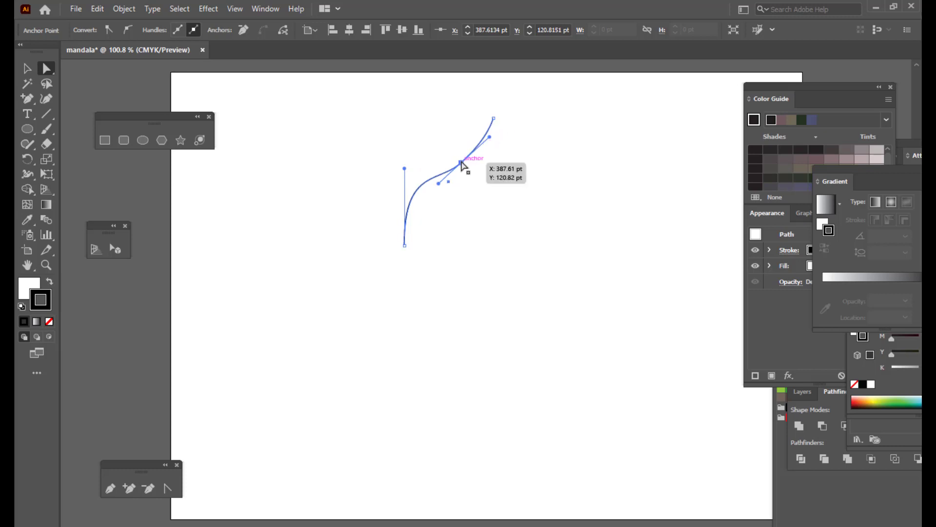
drag(464, 166, 471, 161)
drag(404, 168, 404, 163)
click(439, 101)
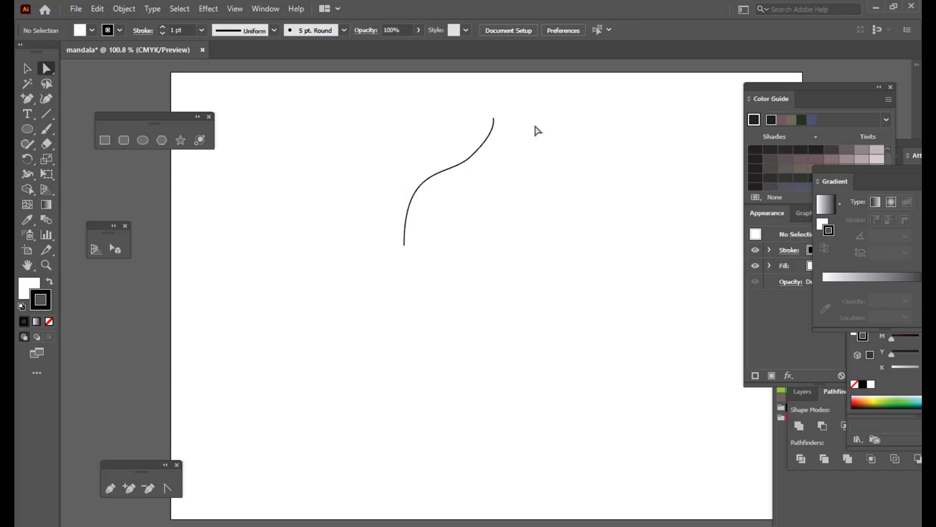
- Duplicate the half-petal path and place the copy to the right of the original
click(495, 121)
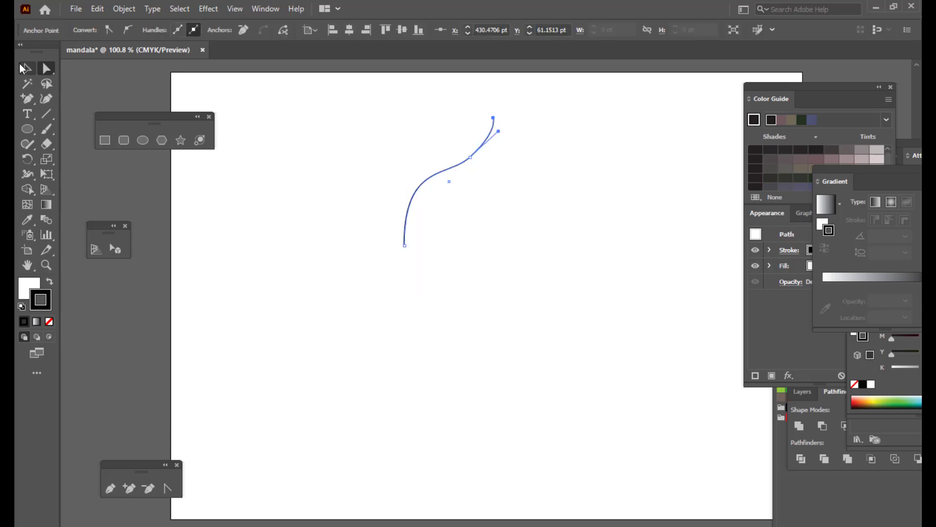
key(v)
click(301, 92)
click(490, 152)
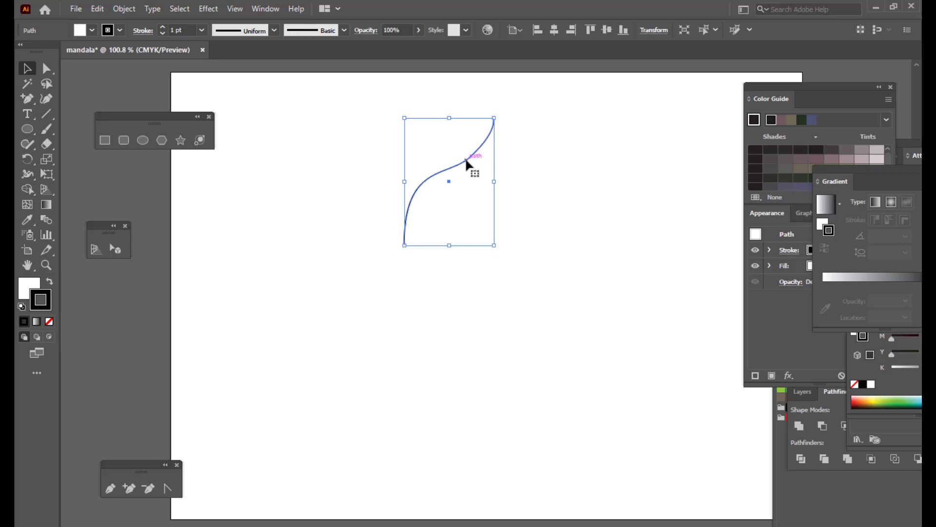
drag(466, 161, 528, 164)
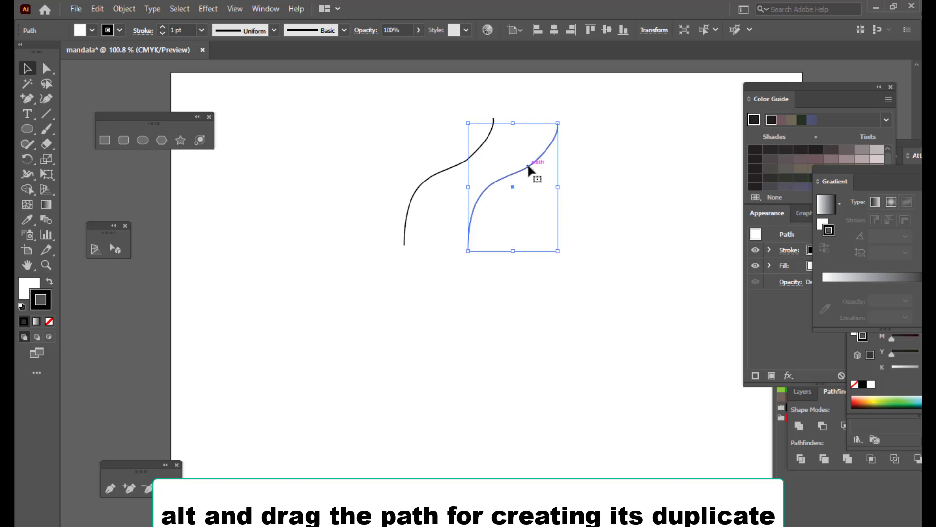
- Reflect the duplicated half-petal across the vertical axis and move it so its top end meets the left half's top end
right_click(528, 164)
mouse_move(590, 383)
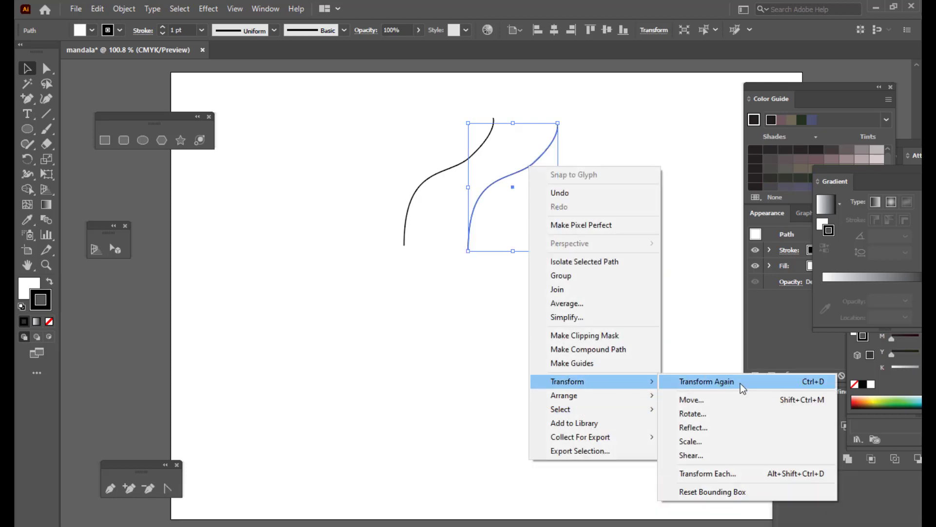
click(703, 429)
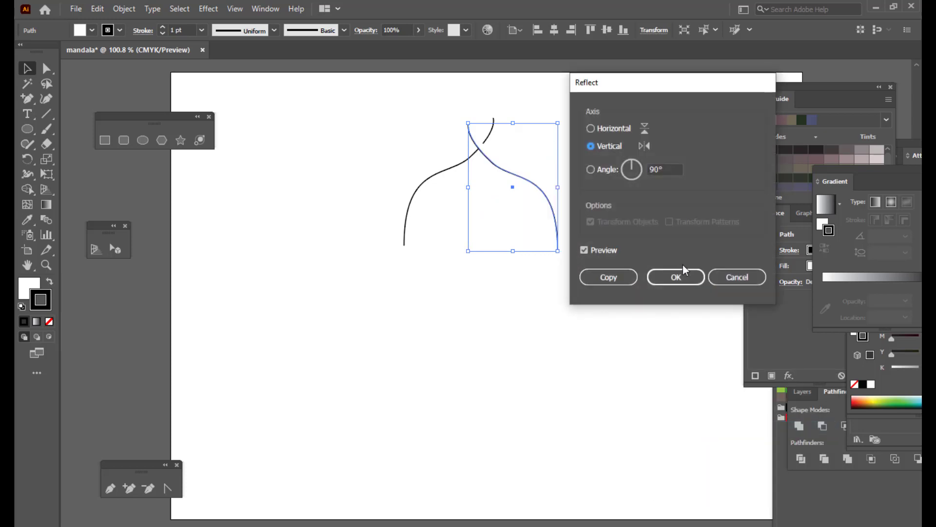
click(679, 277)
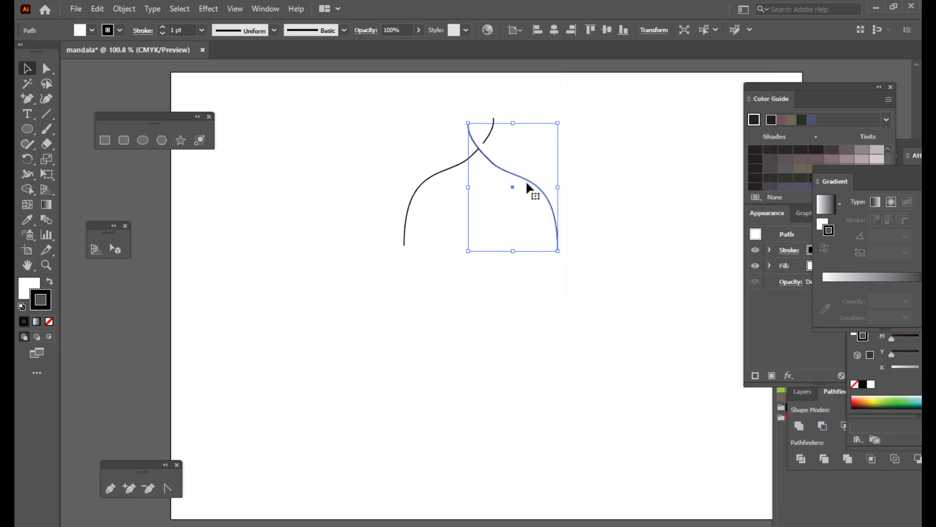
drag(533, 184, 555, 180)
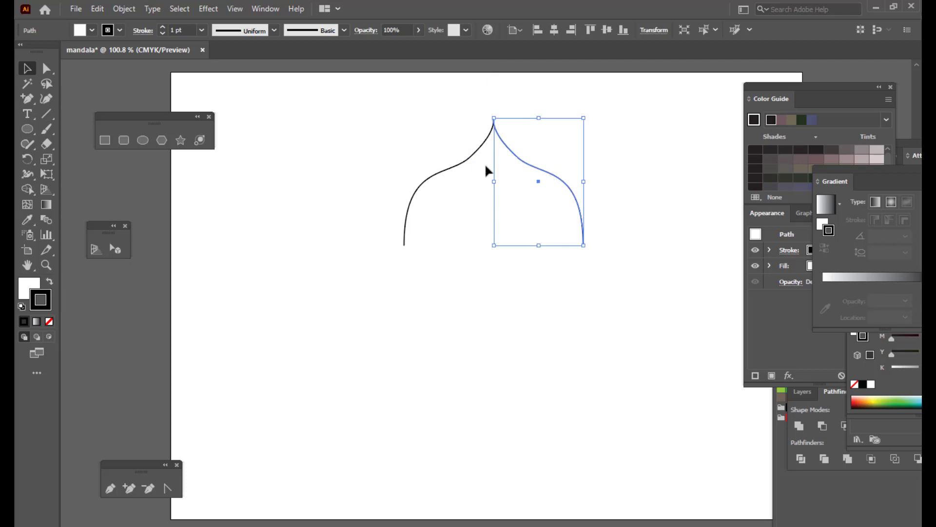
- Remove the fill from both the left and right half-petal paths, keeping their black strokes
click(415, 196)
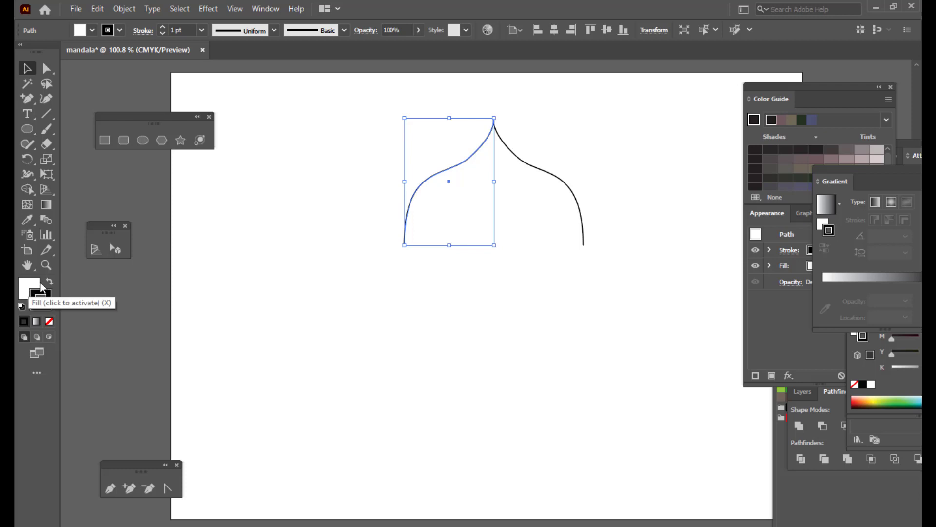
click(42, 304)
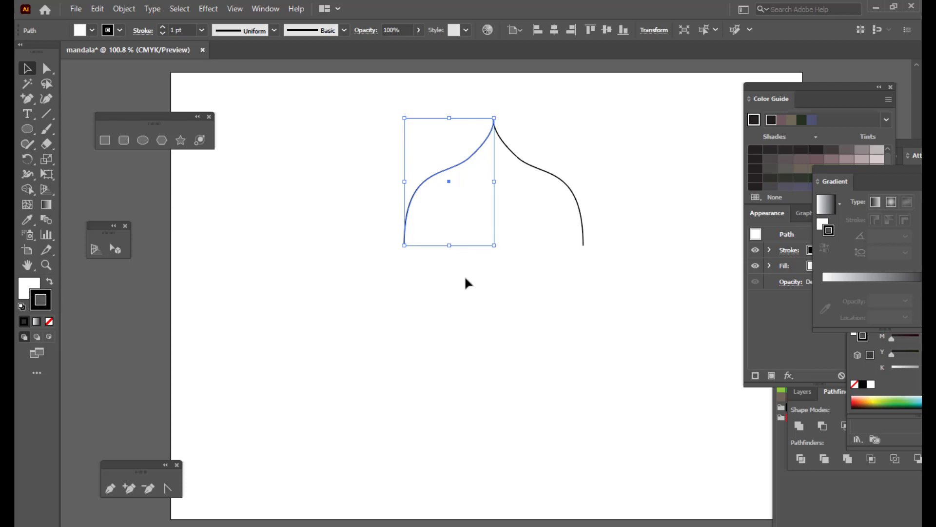
click(30, 286)
click(49, 320)
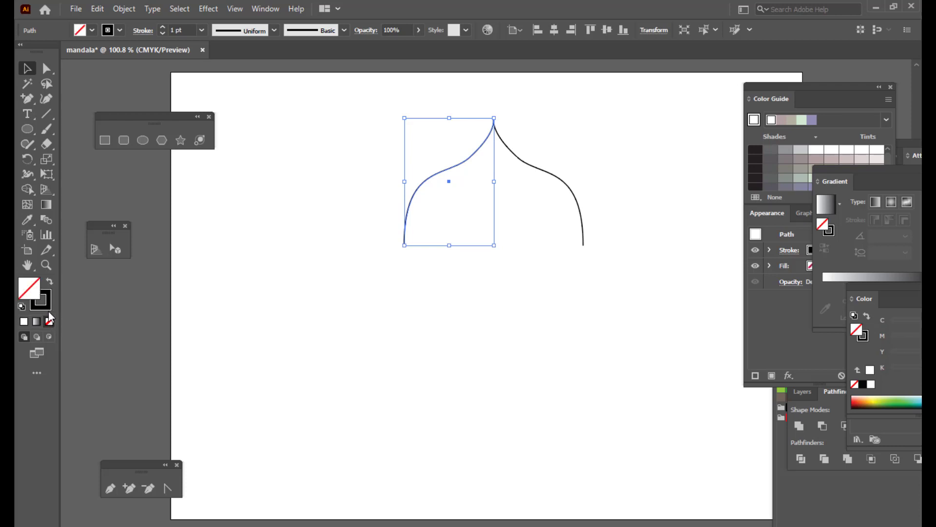
click(523, 162)
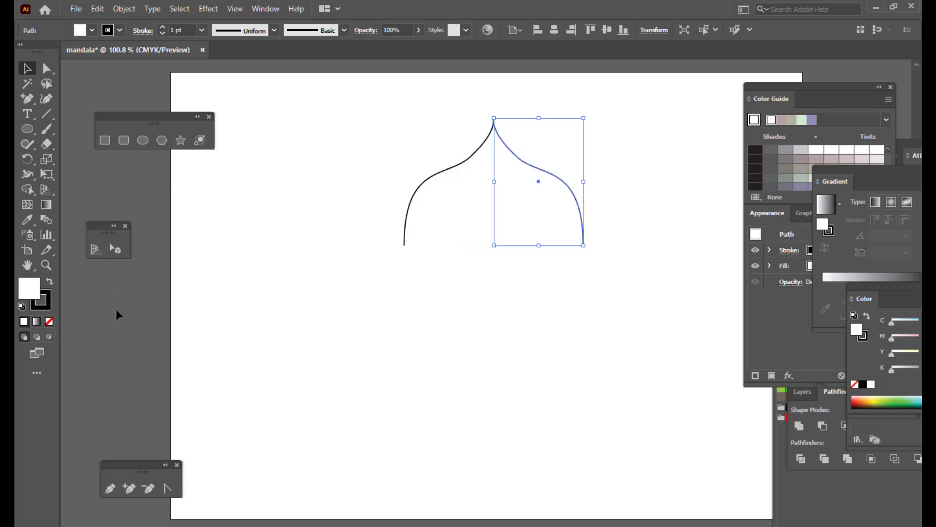
click(49, 321)
click(511, 176)
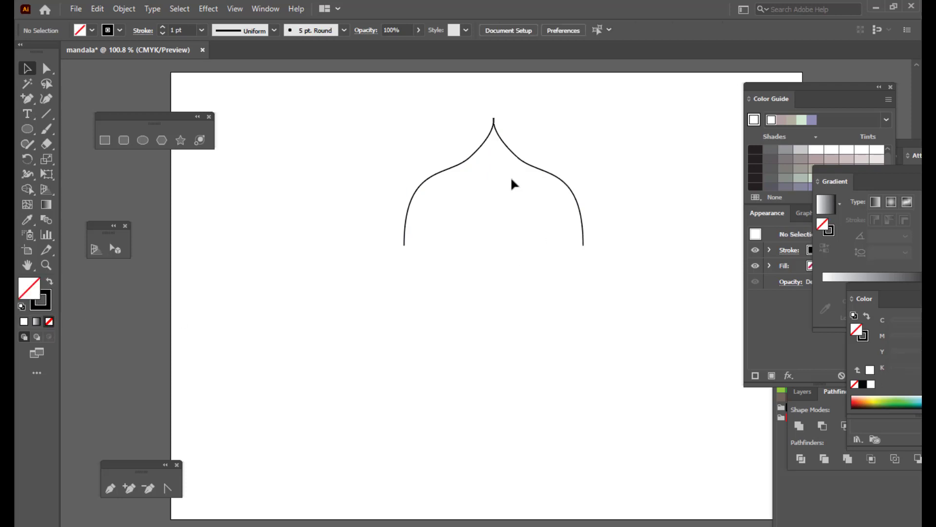
click(464, 162)
click(544, 130)
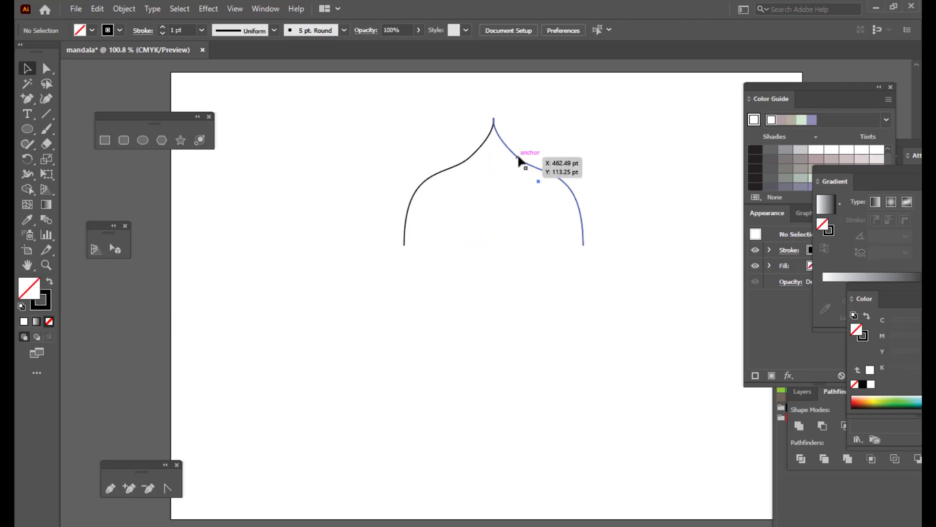
click(518, 155)
click(482, 85)
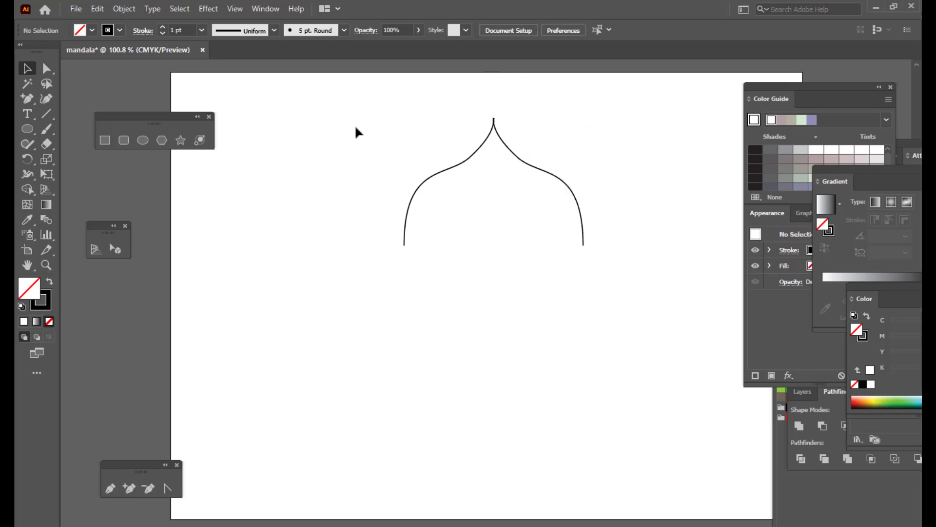
- Join the top end anchors of the left and right half-petals into one continuous path
scroll(521, 131, up, 3)
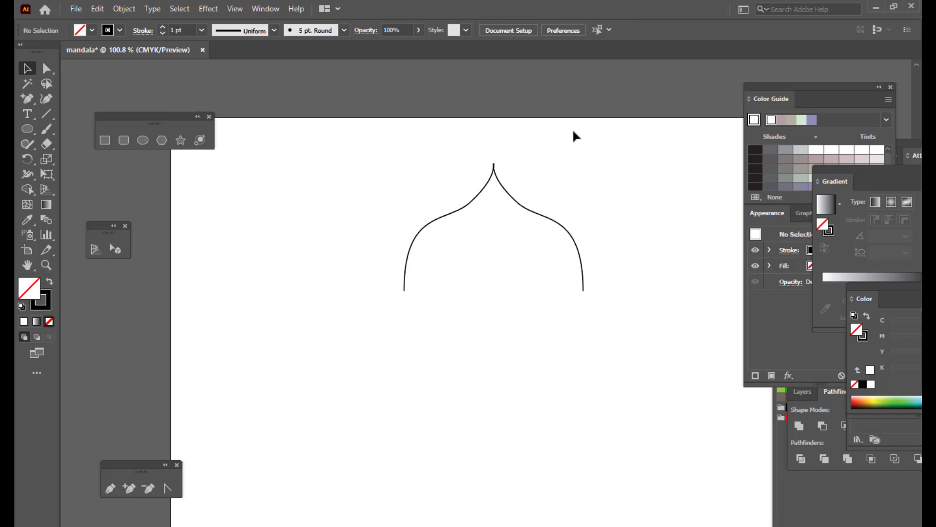
key(ctrl+plus)
key(ctrl+plus)
key(ctrl+plus)
scroll(573, 131, up, 15)
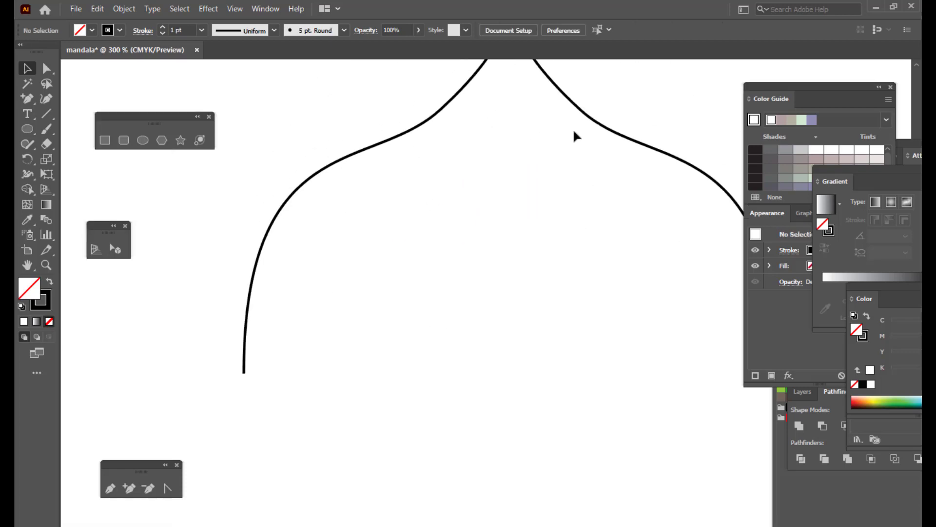
scroll(573, 133, up, 3)
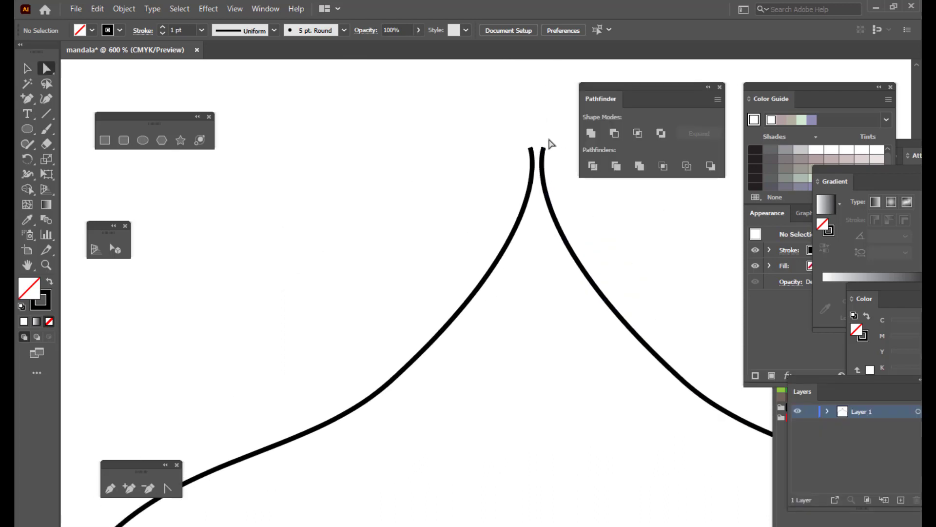
click(533, 152)
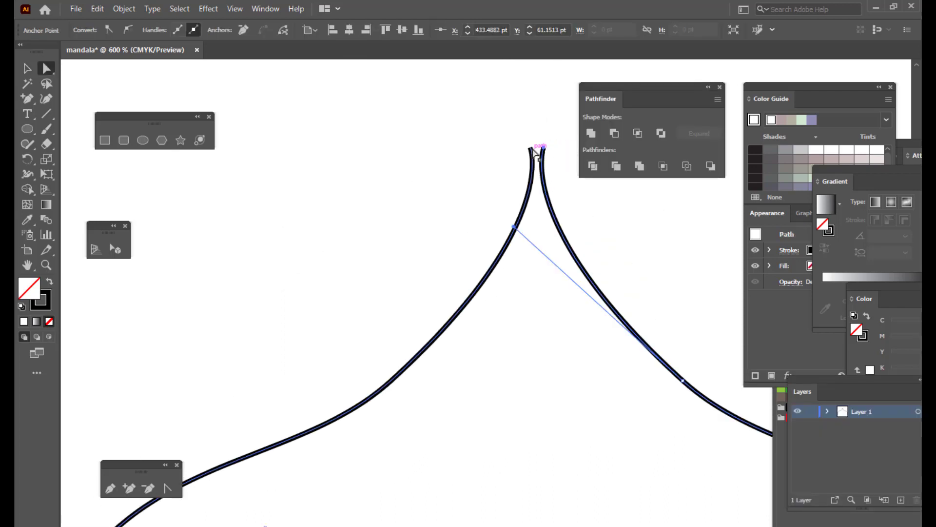
shift+click(531, 148)
right_click(544, 149)
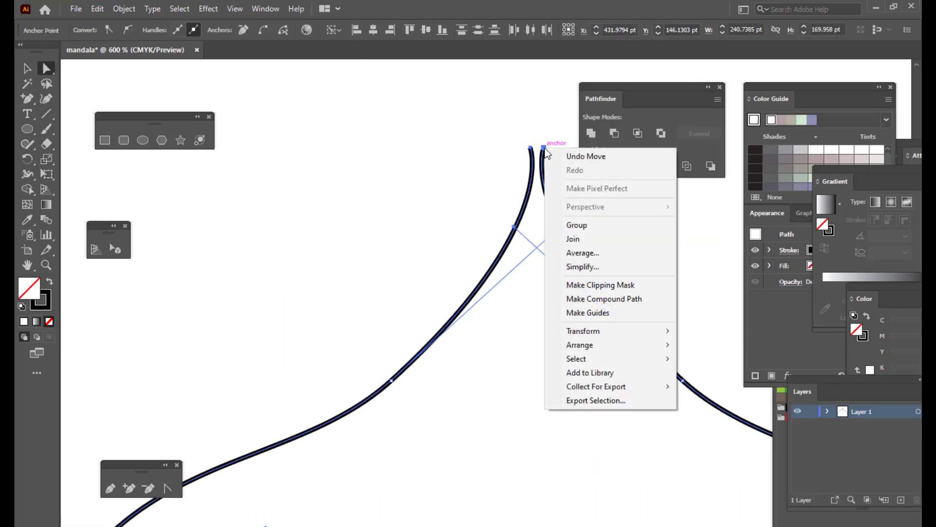
click(581, 239)
click(471, 180)
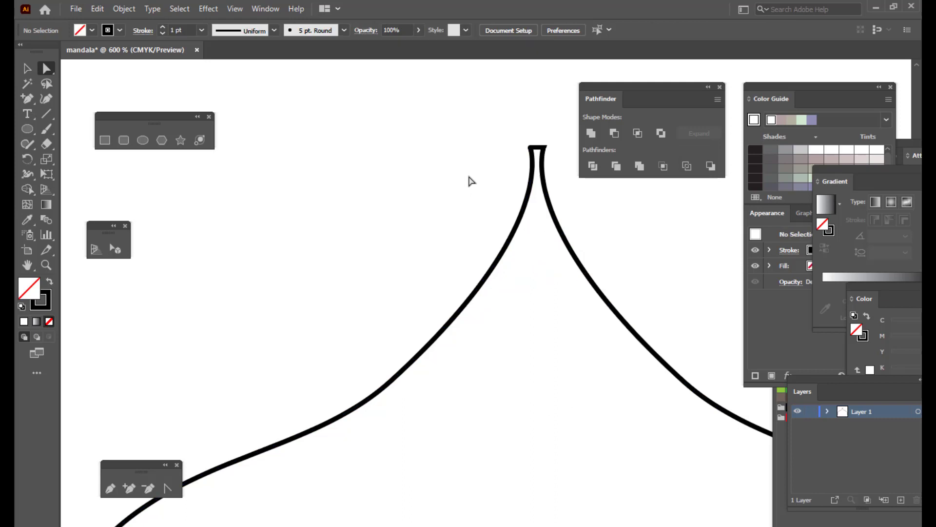
- Add an anchor point at the middle of the short horizontal segment joining the two halves at the petal's tip
scroll(471, 181, down, 1)
scroll(471, 179, up, 2)
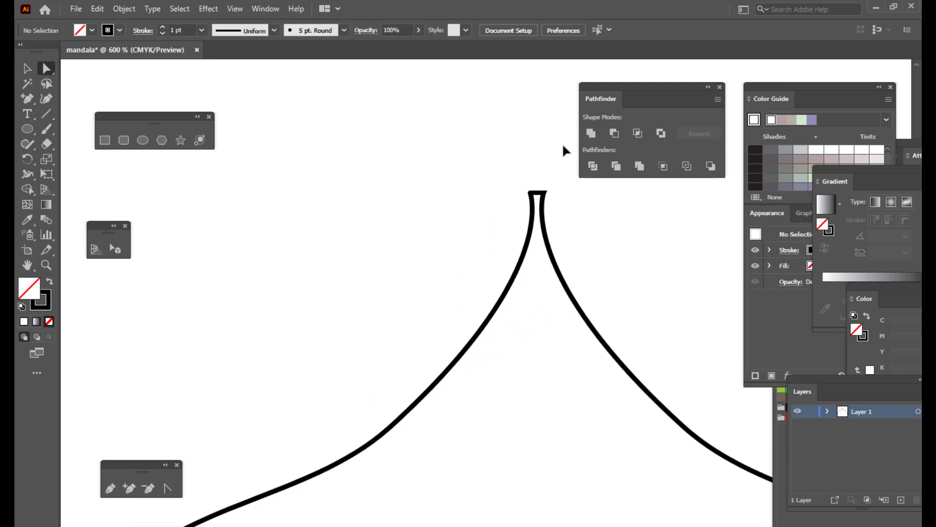
key(ctrl+plus)
drag(636, 94, 694, 83)
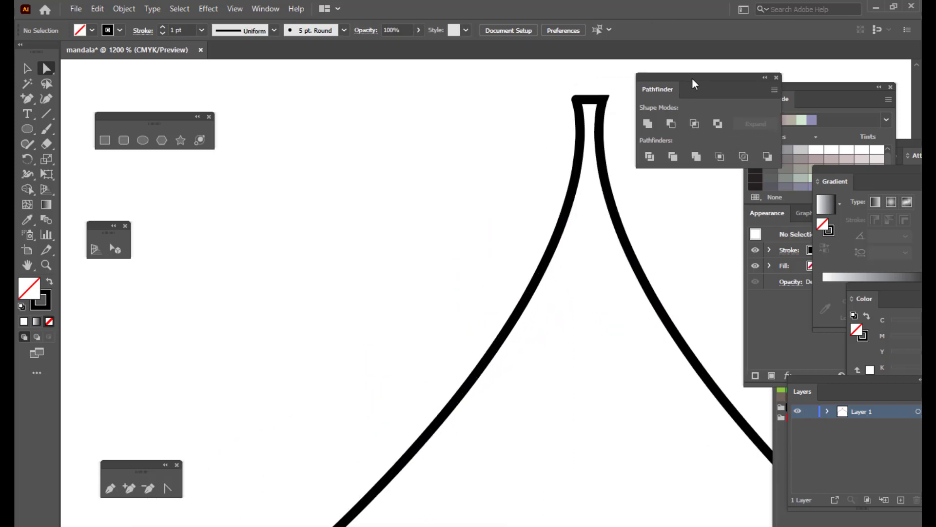
drag(539, 203, 315, 331)
click(47, 68)
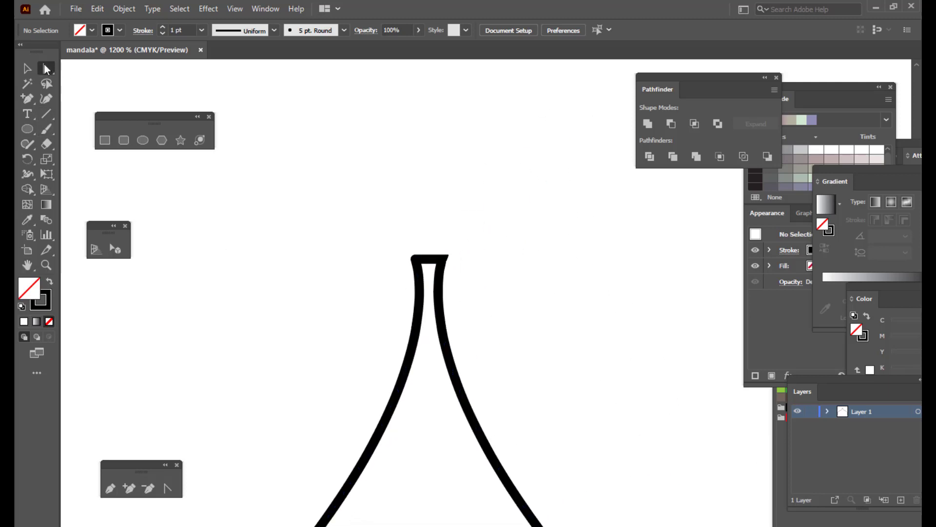
click(435, 262)
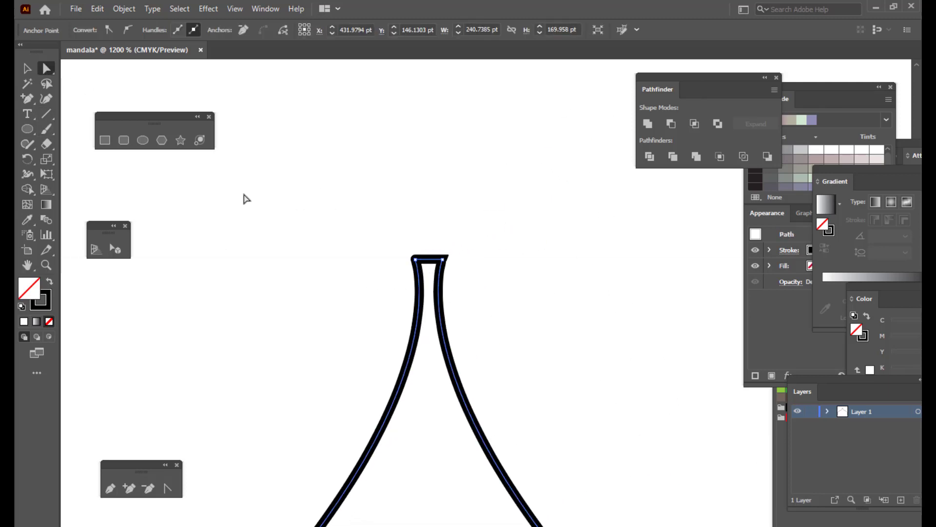
click(40, 99)
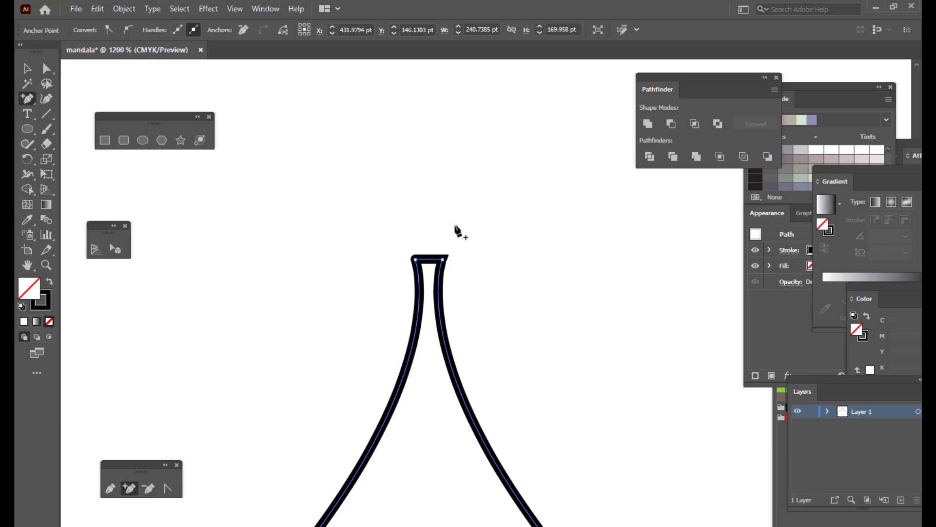
click(429, 259)
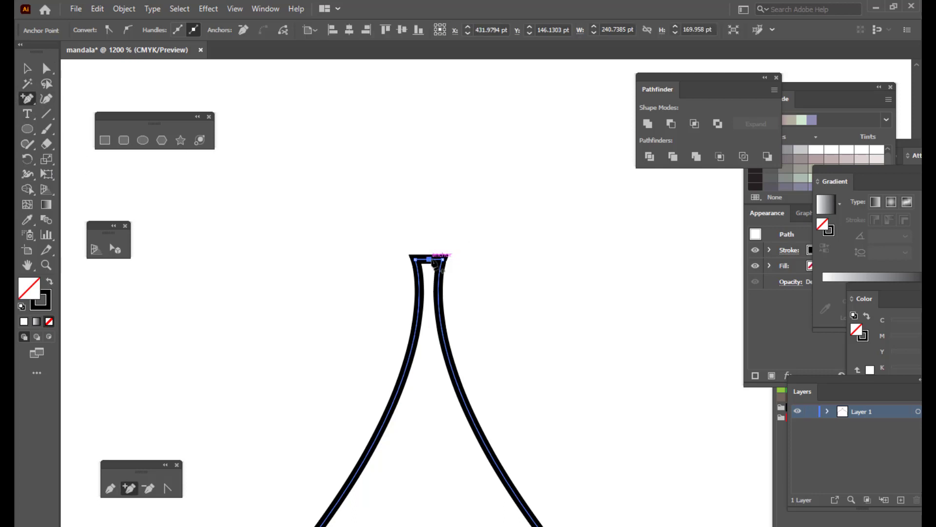
- Remove the two corner anchors on either side of the tip's middle anchor, leaving a single point at the tip
click(47, 69)
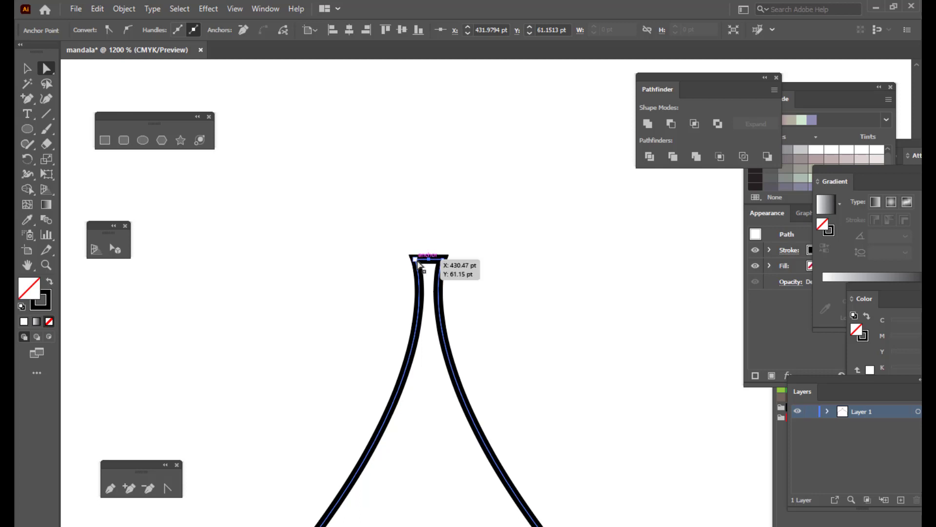
click(415, 259)
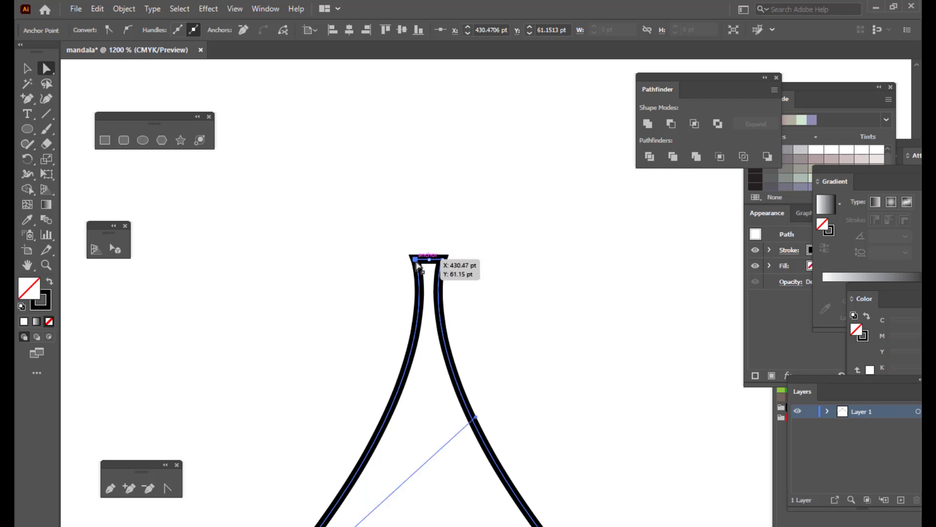
click(244, 32)
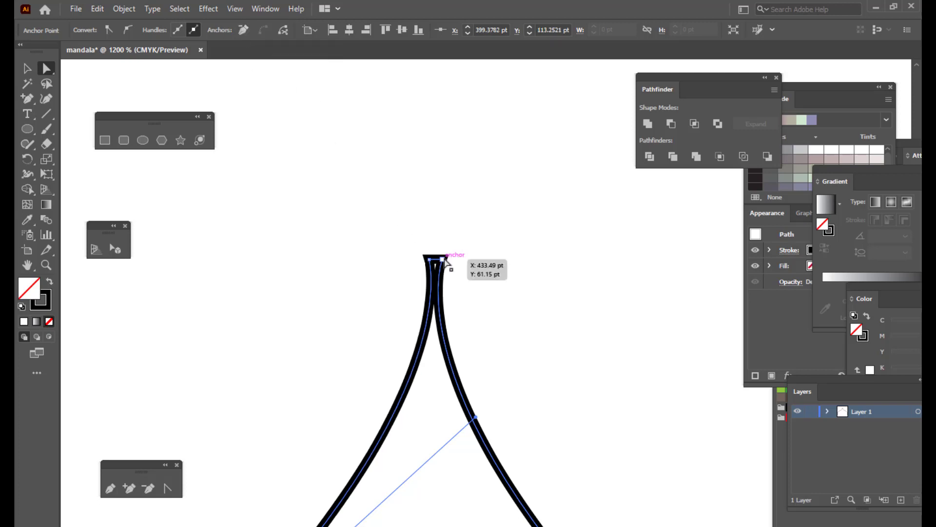
click(444, 261)
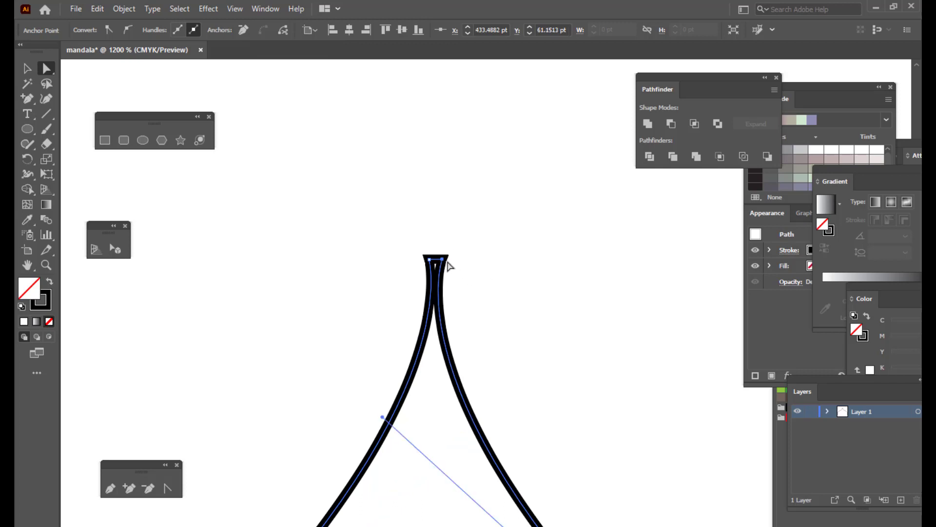
click(243, 32)
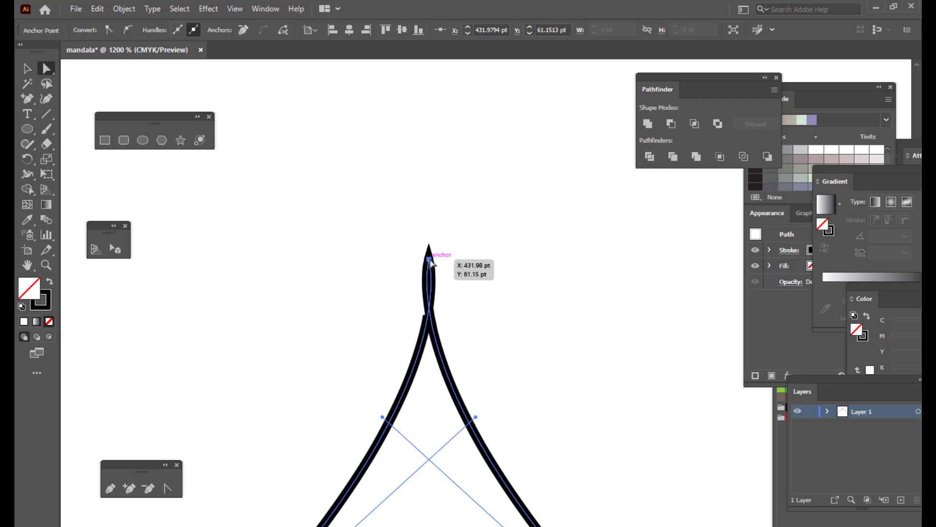
- Try moving the petal's tip anchor straight up by about 5 pt to lengthen the point
click(514, 274)
click(431, 261)
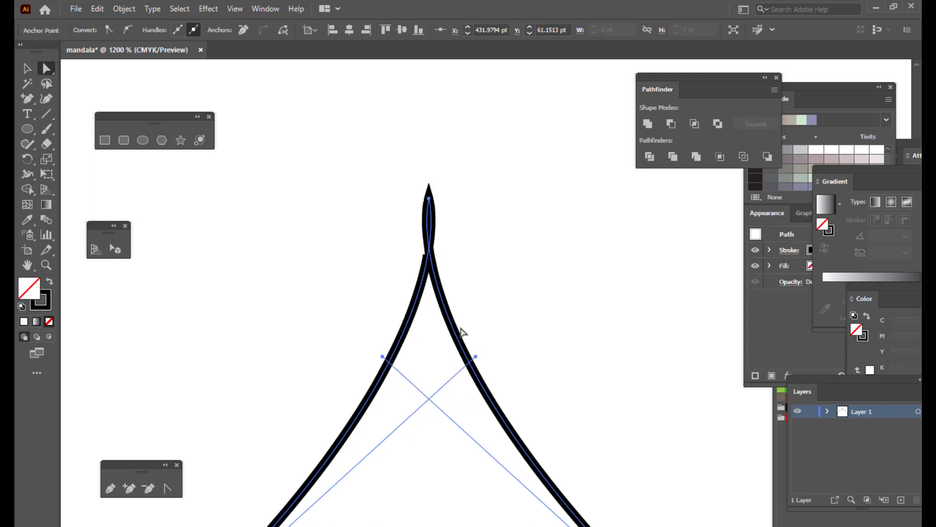
drag(433, 263, 430, 220)
click(534, 268)
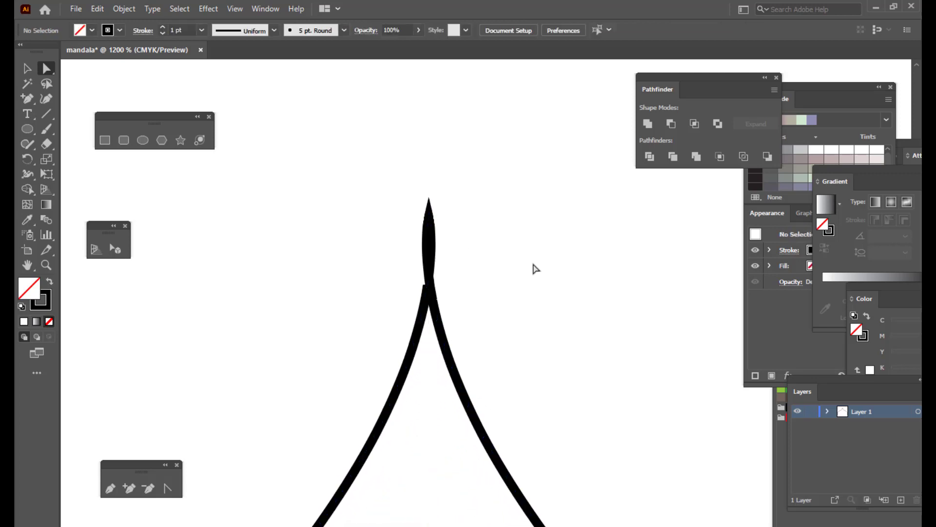
- Remove the remaining tip anchor so both sides of the petal run together in one smooth rounded peak, and deselect the path
scroll(535, 267, down, 3)
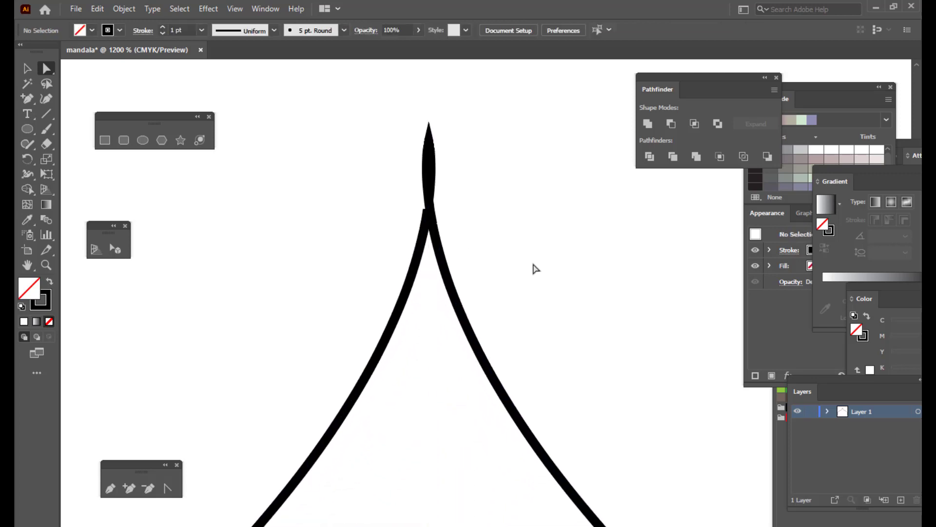
click(430, 209)
click(430, 141)
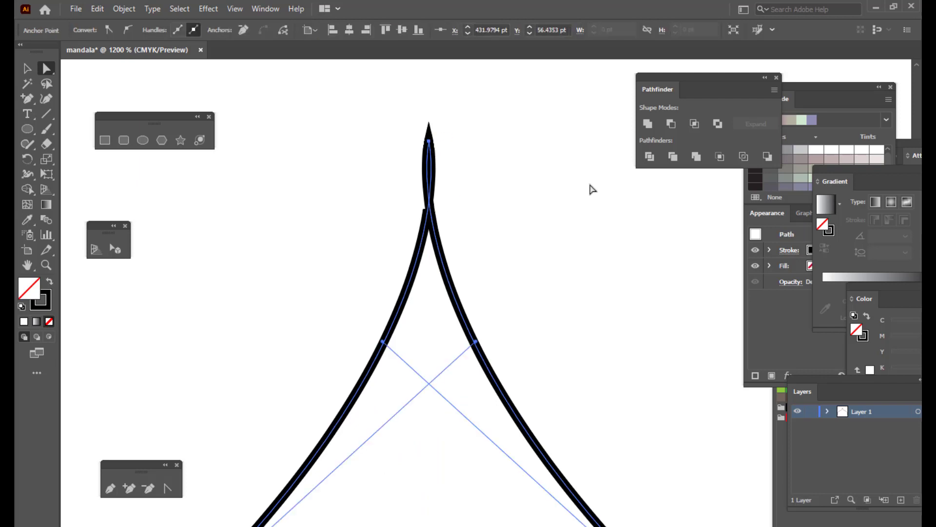
click(245, 30)
scroll(494, 221, down, 5)
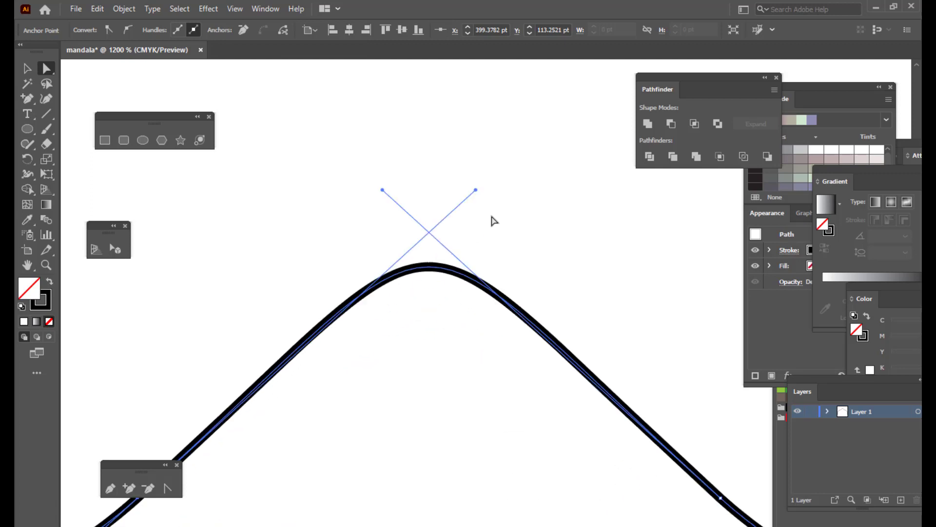
key(ctrl+minus)
key(ctrl+minus)
key(ctrl+minus)
key(ctrl+minus)
key(ctrl+minus)
key(ctrl+minus)
key(ctrl+minus)
key(ctrl+plus)
key(ctrl+plus)
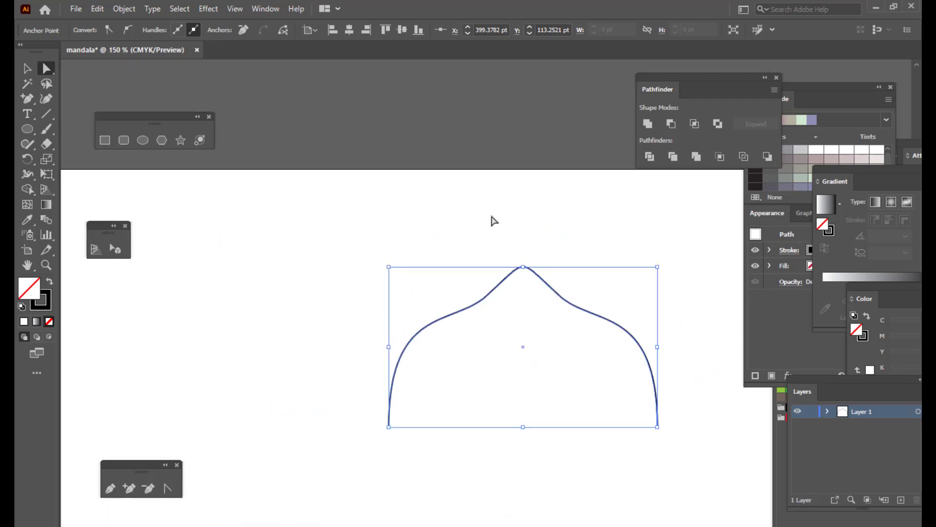
click(507, 207)
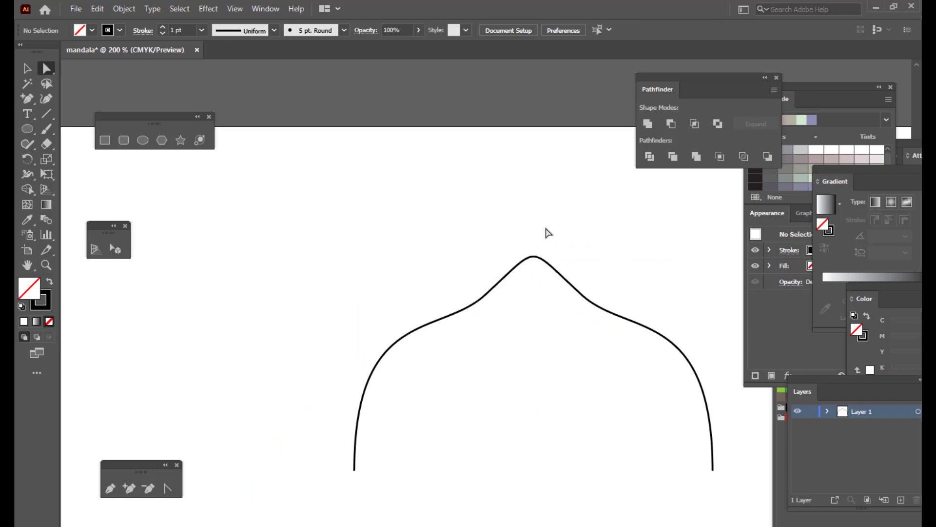
- Add an anchor point at the rounded peak of the petal and convert it to a corner for a sharp tip
key(ctrl+plus)
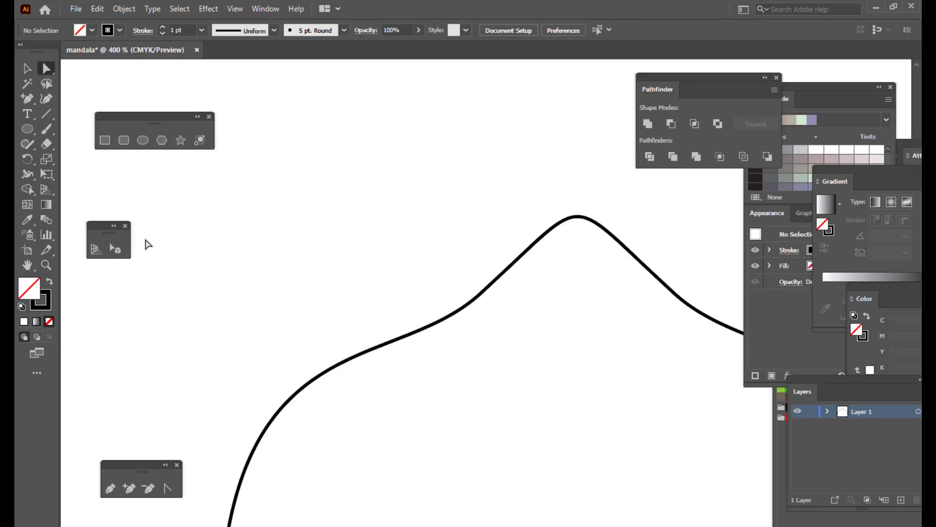
drag(31, 102, 93, 116)
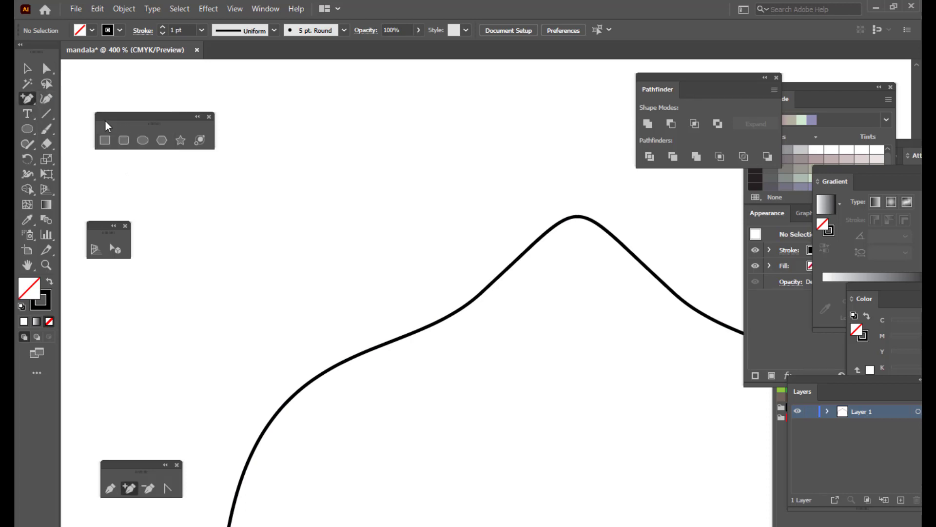
click(578, 216)
click(46, 68)
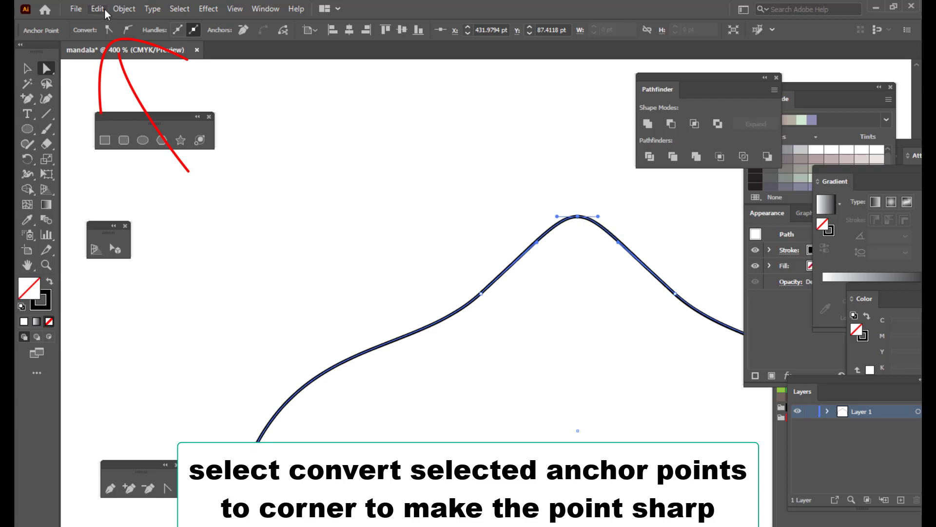
click(109, 29)
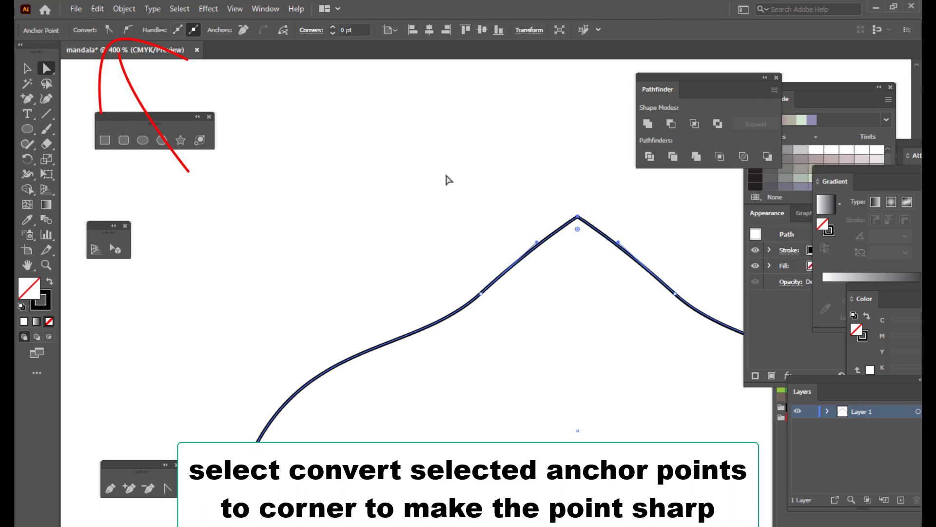
click(446, 179)
- Adjust the upper direction handles of the anchors on both sides of the tip to reshape the curves leading into it
click(578, 218)
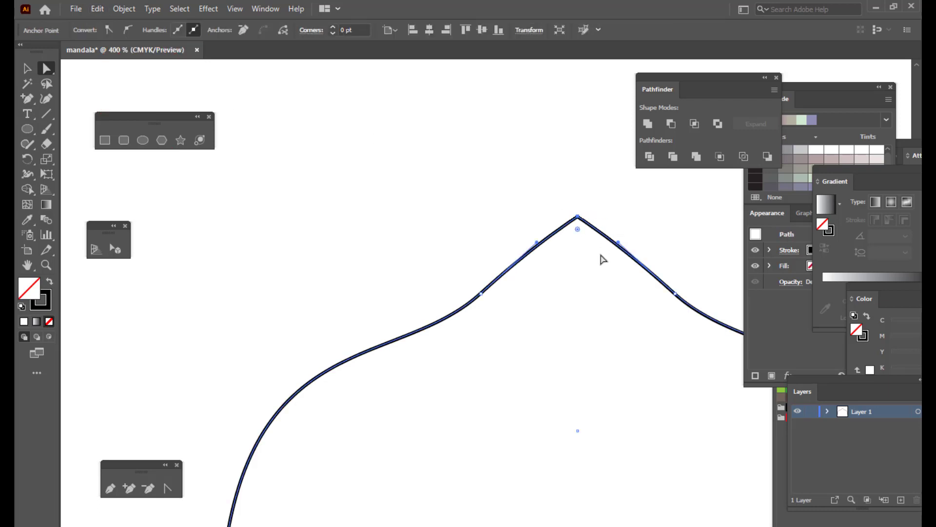
click(482, 292)
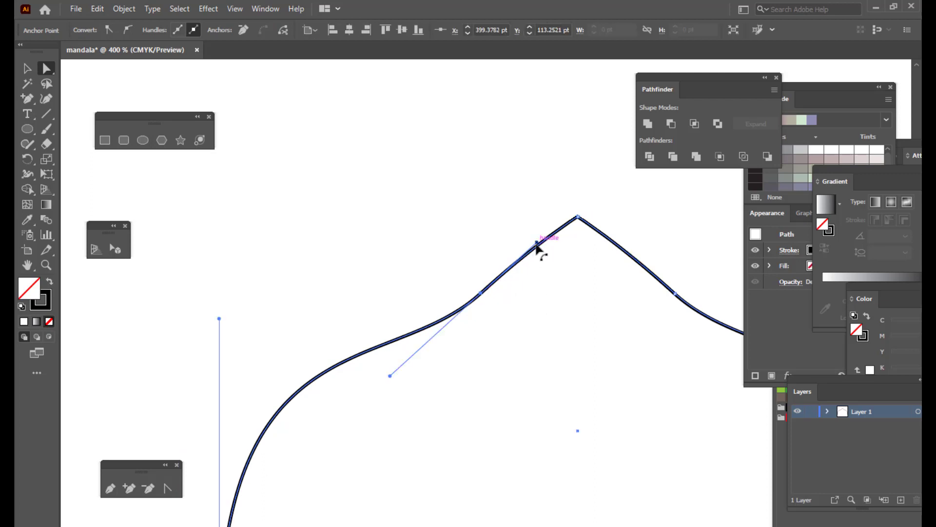
drag(539, 248, 544, 251)
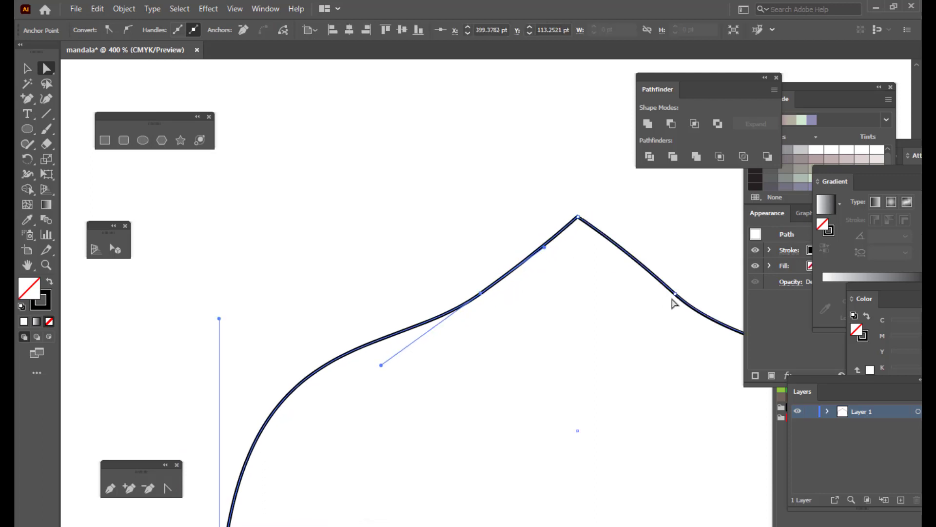
click(676, 293)
drag(618, 242, 615, 247)
click(616, 214)
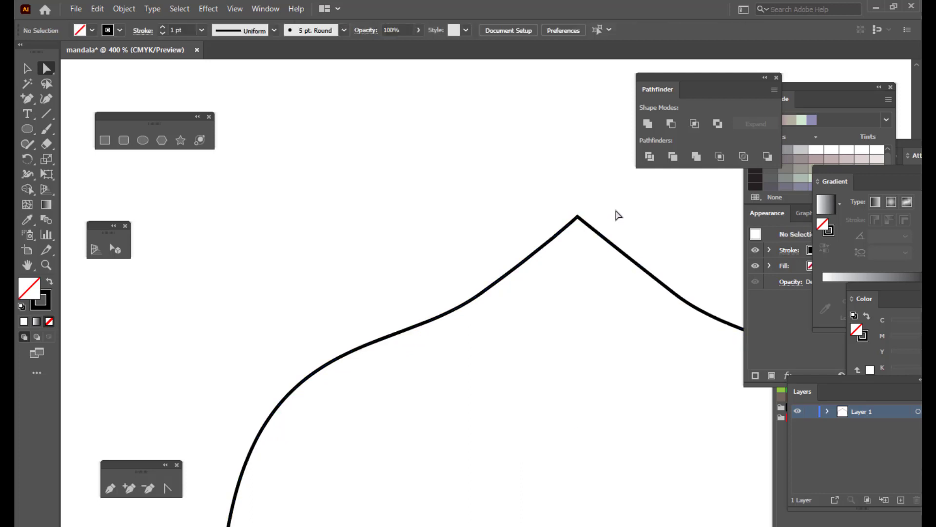
- Scale the whole petal outline down proportionally to a bit over half its size and place it near the artboard's top centre
key(minus)
key(ctrl+minus)
key(ctrl+minus)
key(ctrl+minus)
key(ctrl+minus)
key(ctrl+minus)
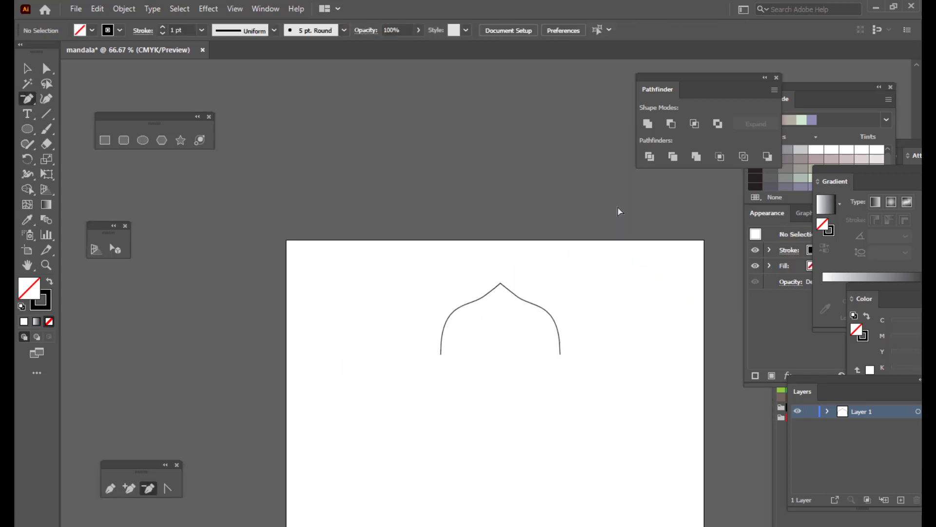
key(ctrl+plus)
key(ctrl+plus)
key(h)
drag(581, 273, 516, 217)
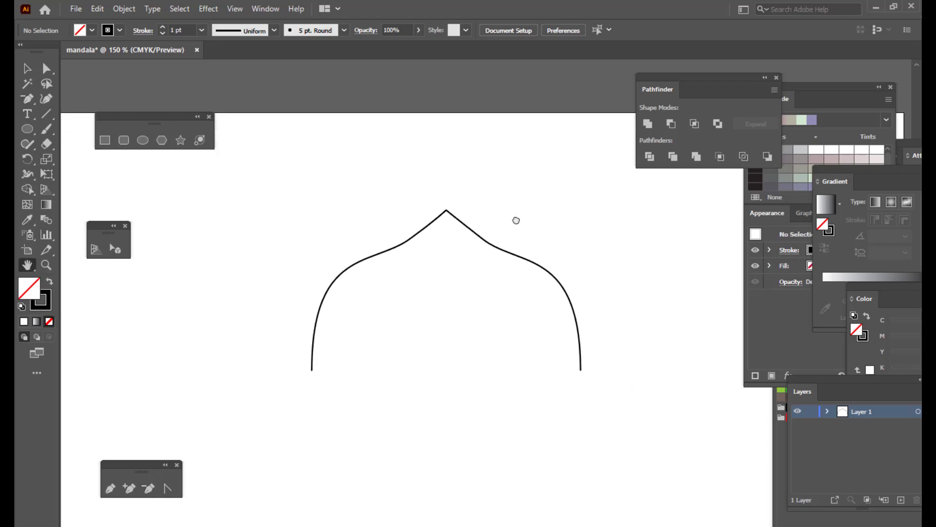
click(20, 65)
key(ctrl+minus)
key(ctrl+minus)
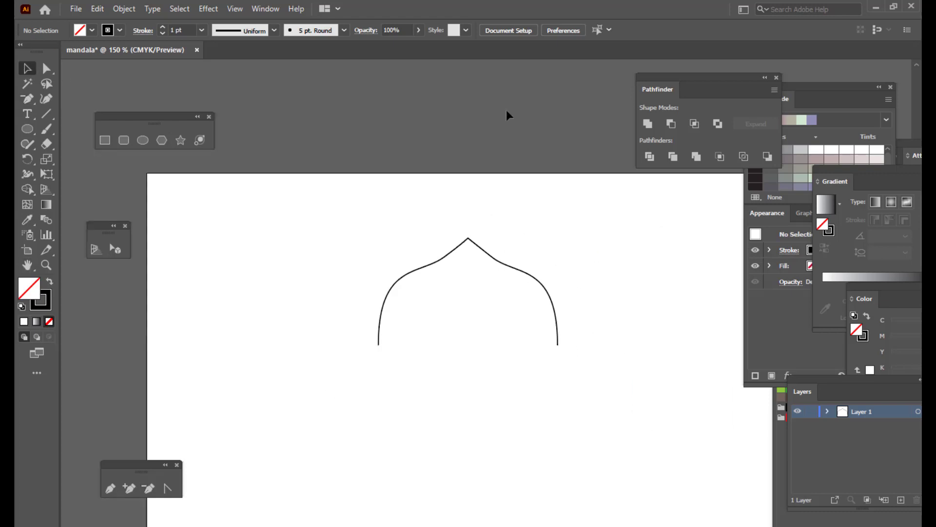
key(ctrl+plus)
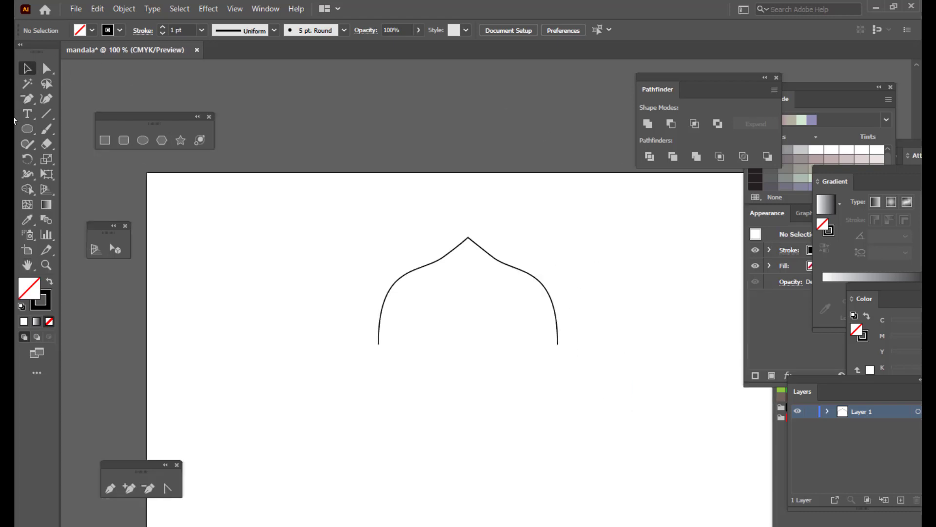
click(512, 266)
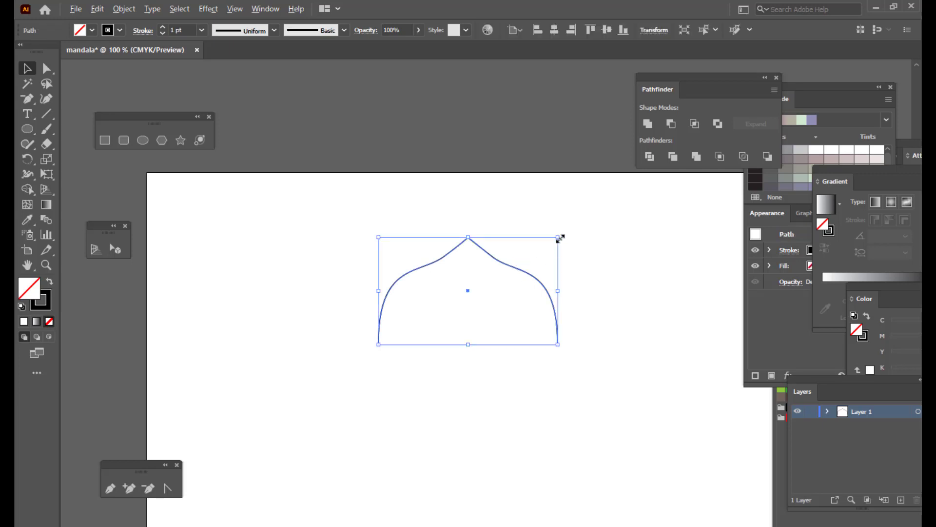
drag(560, 237, 520, 226)
click(545, 245)
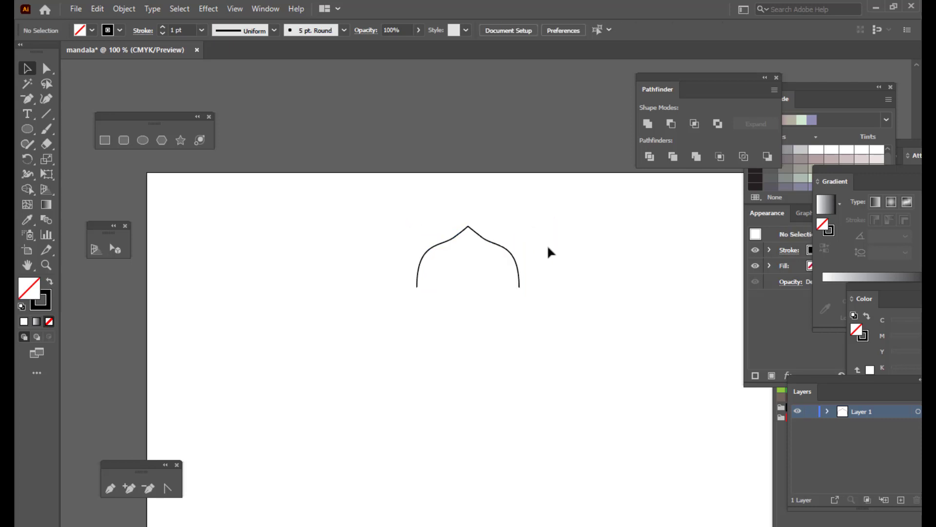
- Duplicate the petal outline in place and shrink the copy to about 80%, nesting it inside the original with the bases roughly level
click(507, 250)
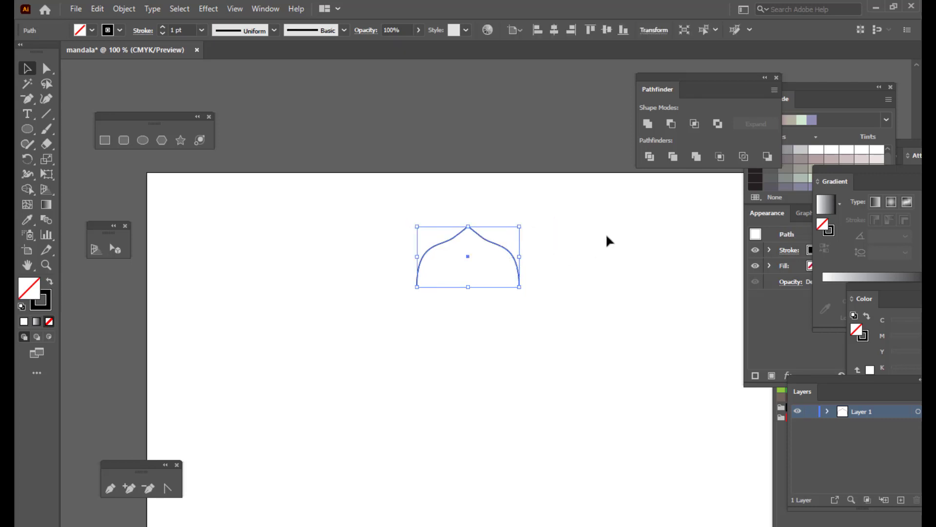
key(ctrl+c)
key(ctrl+f)
drag(520, 224, 511, 240)
click(627, 254)
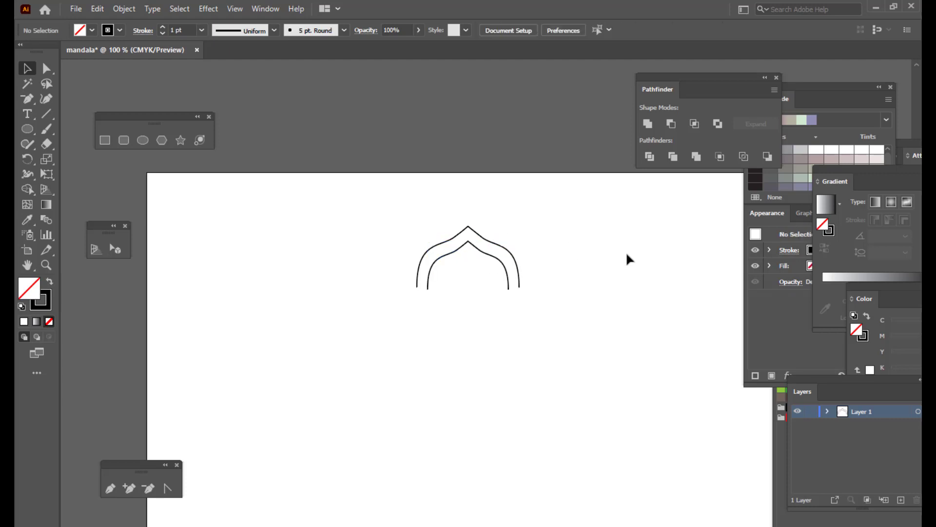
- Create an enlarged copy of the inner petal outline and fit it centred midway between the inner and outer outlines
key(ctrl+equal)
key(ctrl+equal)
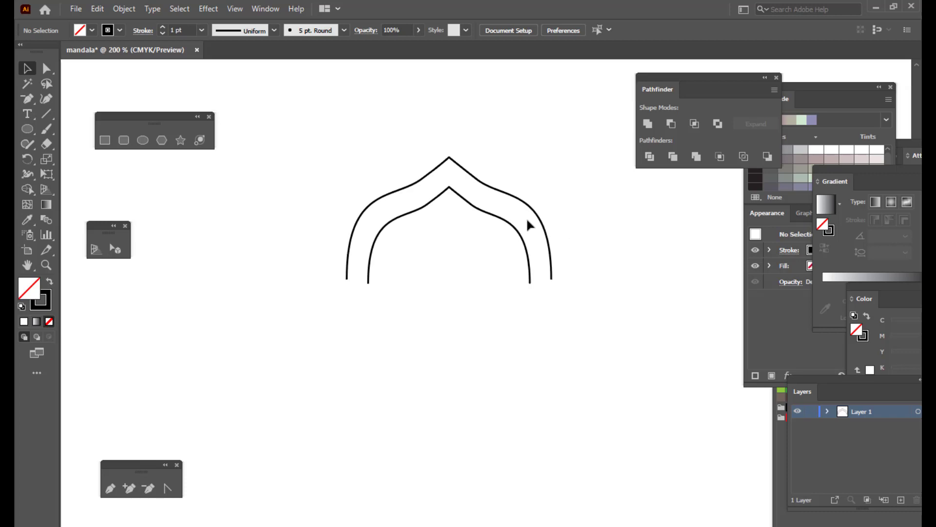
click(511, 220)
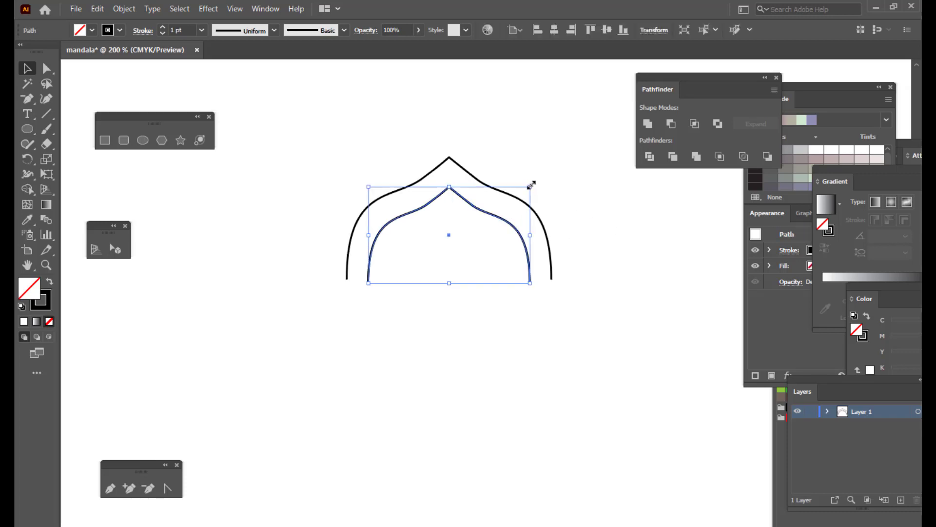
drag(532, 184, 548, 176)
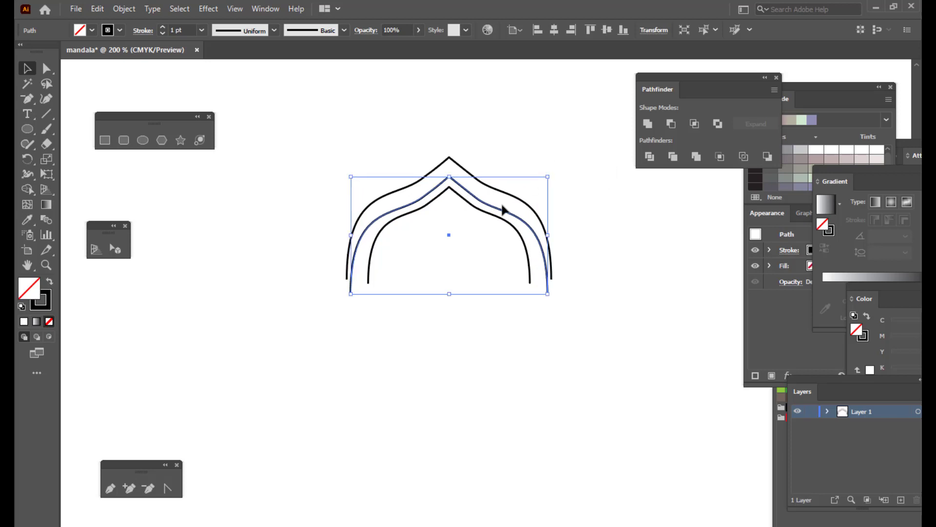
drag(503, 210, 504, 207)
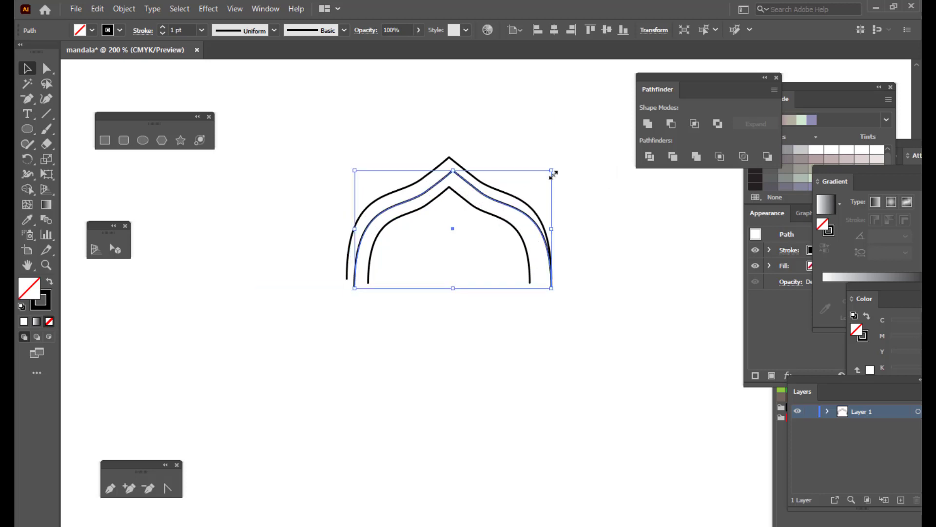
drag(552, 170, 543, 174)
drag(507, 211, 500, 207)
click(584, 193)
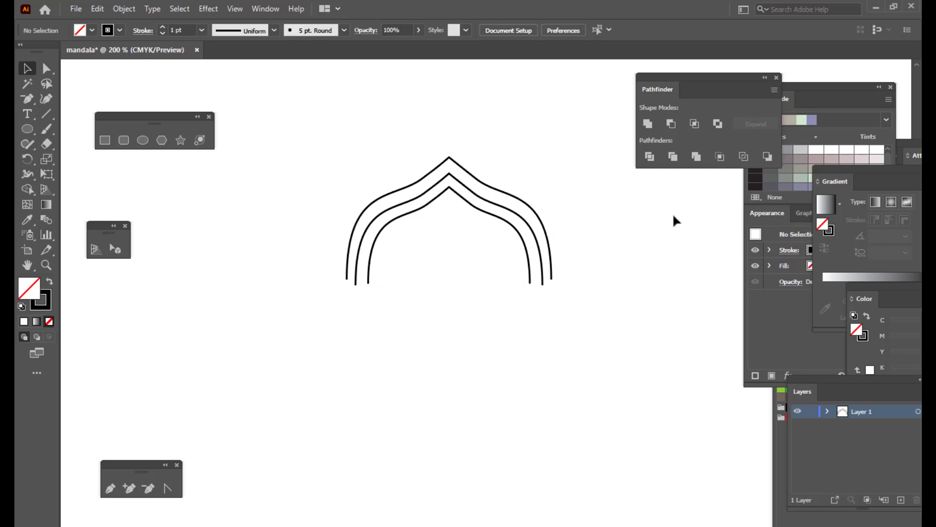
- Draw a small circle with solid black fill and no stroke, and place reduced copies on both lower ends of the middle outline
click(142, 140)
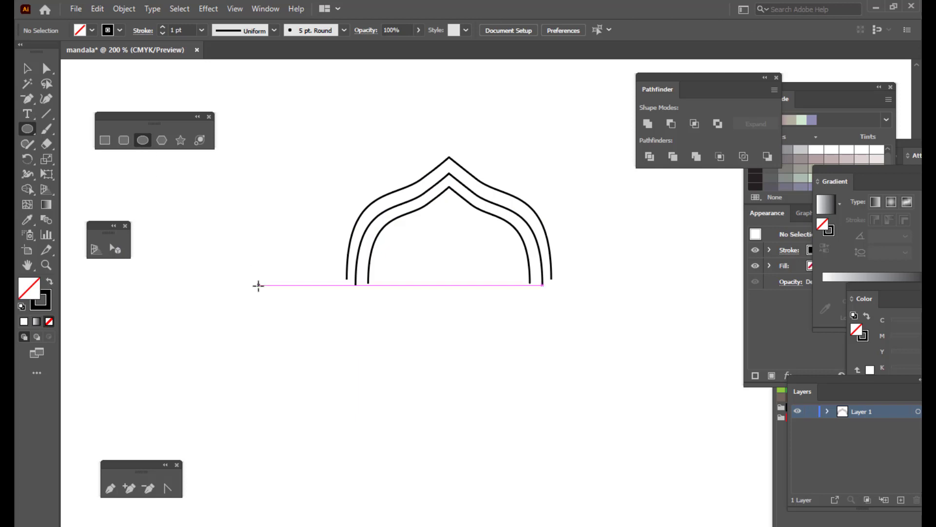
drag(259, 284, 291, 317)
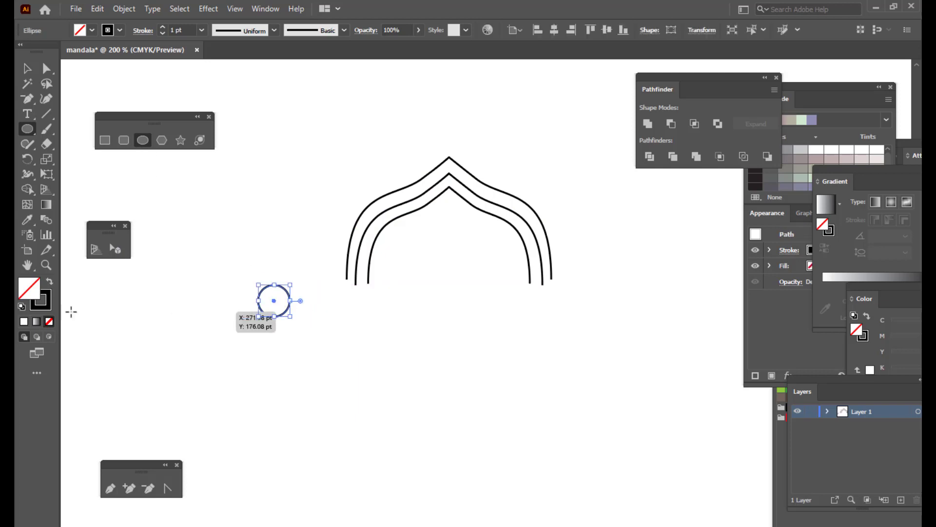
click(50, 284)
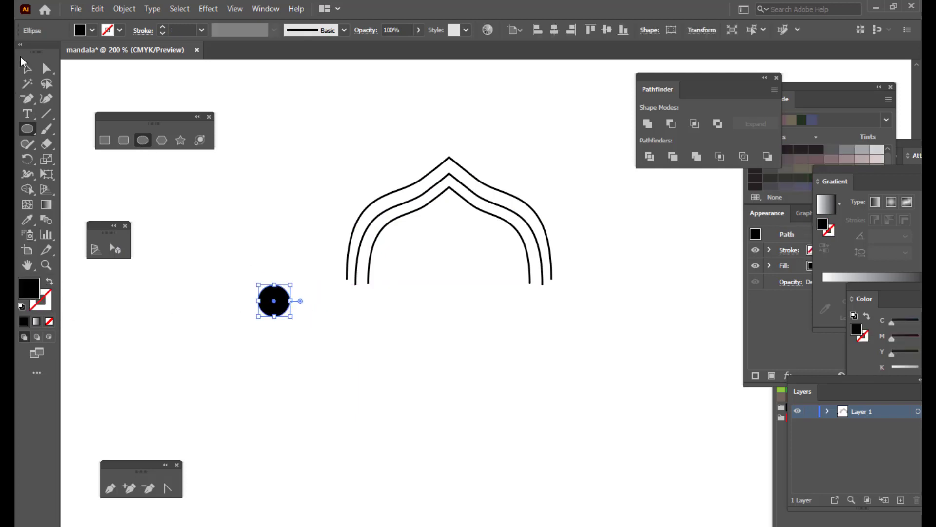
click(27, 72)
drag(290, 283, 543, 287)
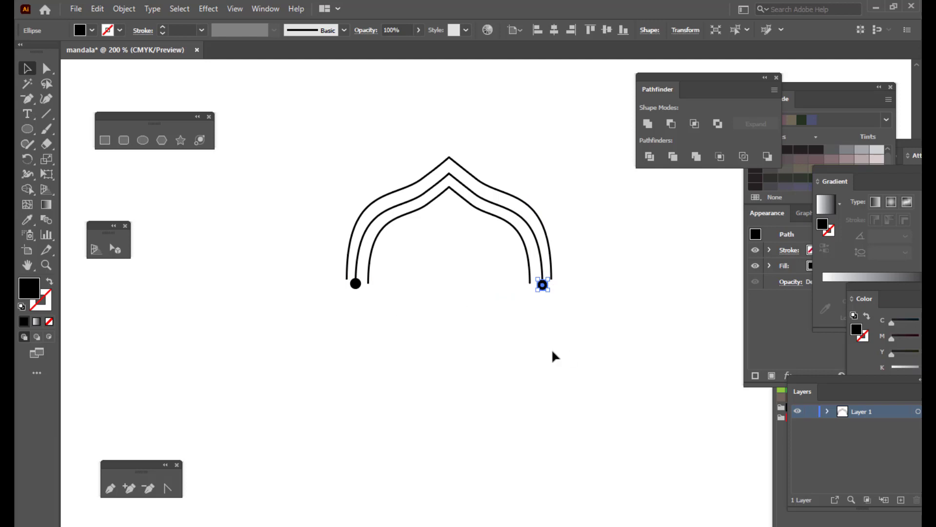
- Select both black dots and set the blend options to Specified Steps with 15 steps
shift+click(356, 284)
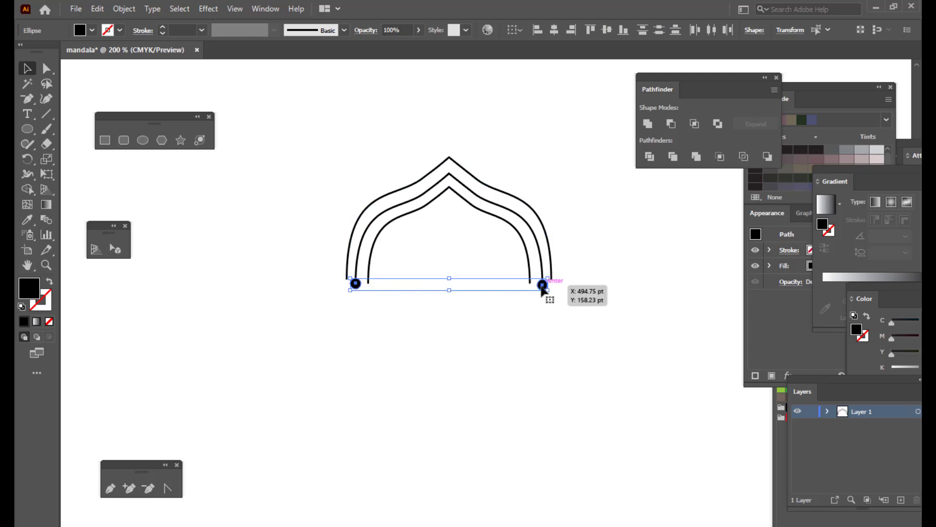
click(124, 10)
mouse_move(179, 369)
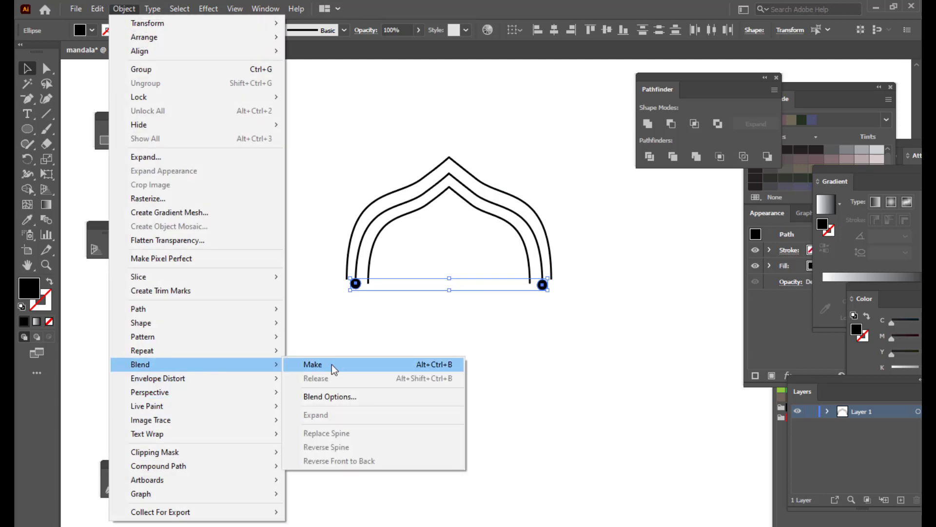
click(386, 399)
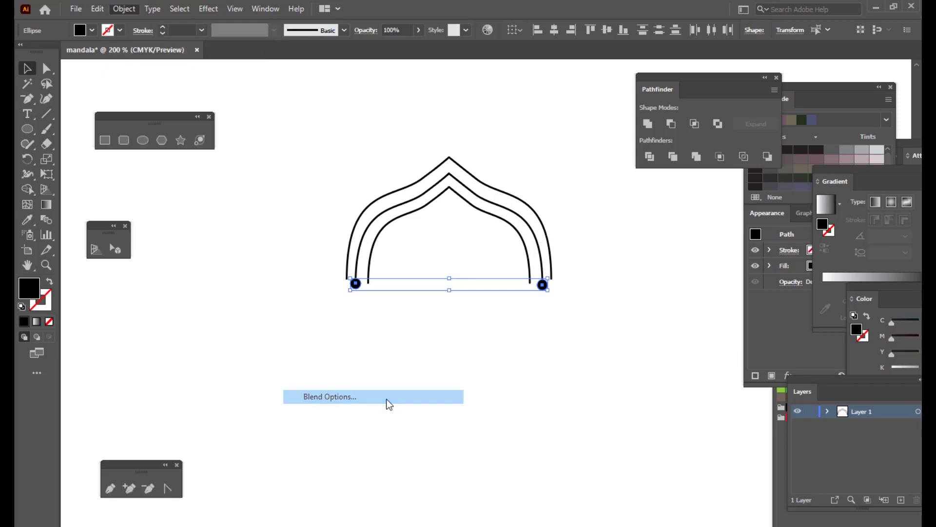
drag(599, 91, 592, 51)
click(591, 80)
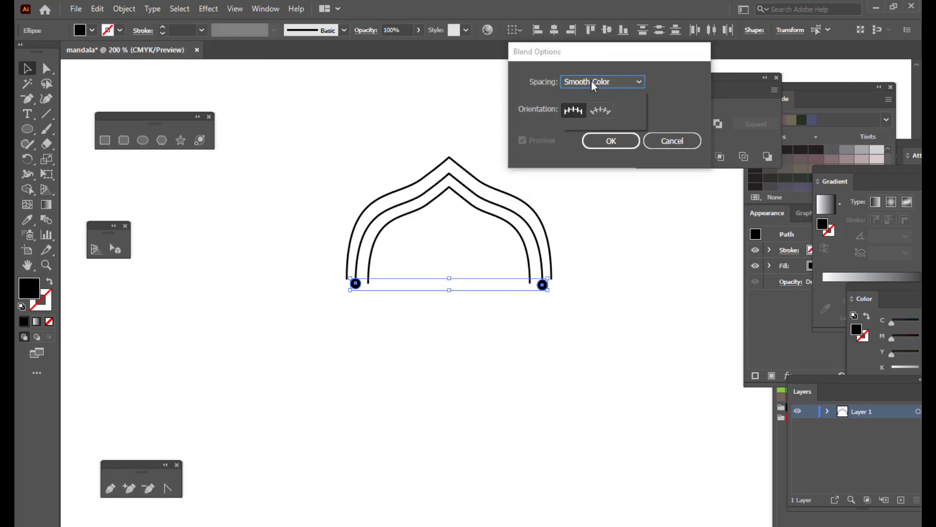
click(598, 109)
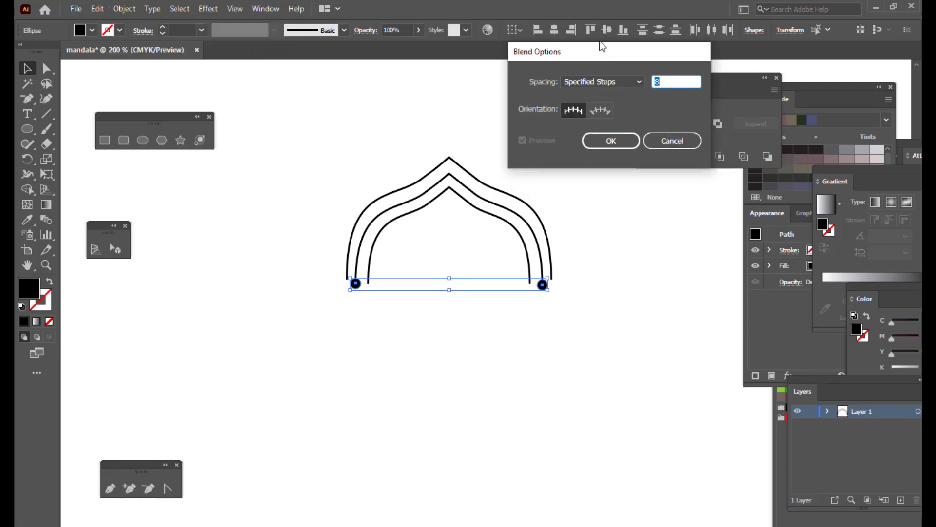
mouse_move(602, 46)
mouse_down()
mouse_move(536, 52)
mouse_move(611, 59)
mouse_up()
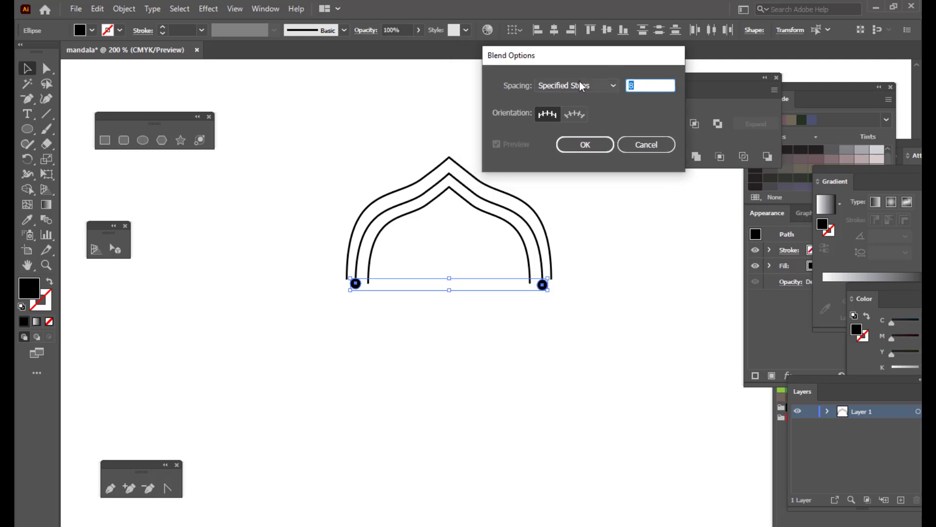
text(15)
drag(583, 57, 595, 58)
click(586, 147)
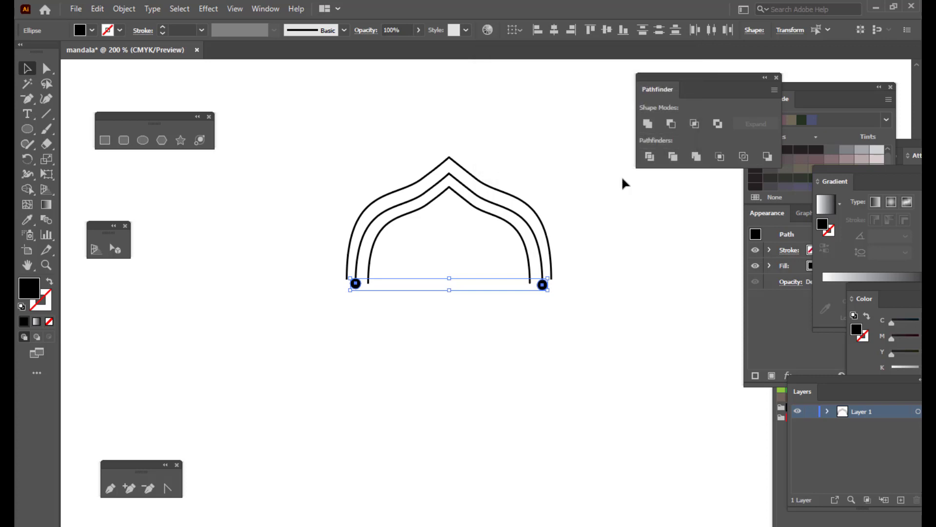
- Make a blend between the two black dots to form a straight row of dots across the petal's base
click(124, 8)
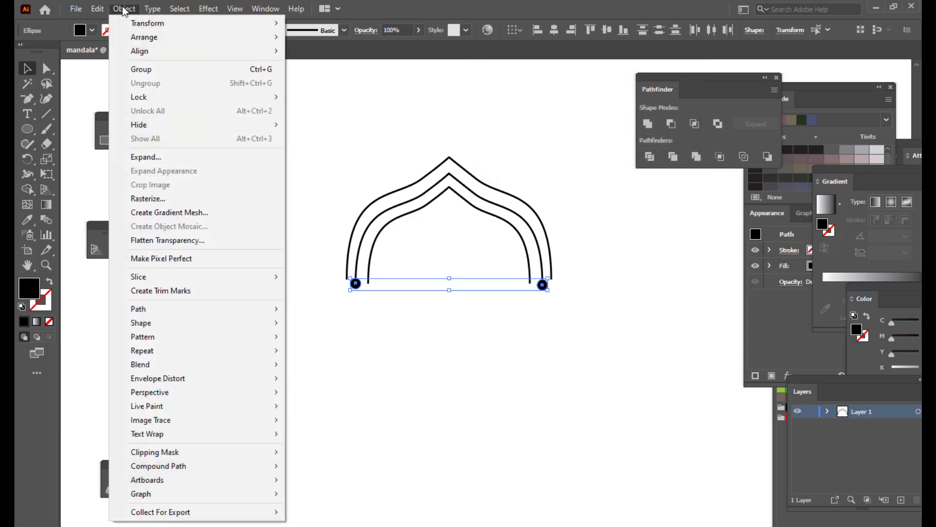
mouse_move(194, 371)
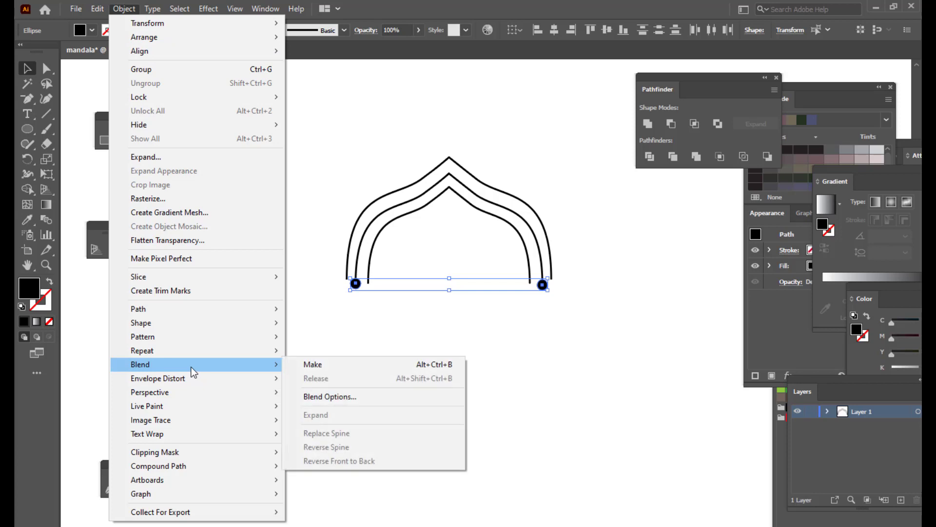
click(322, 366)
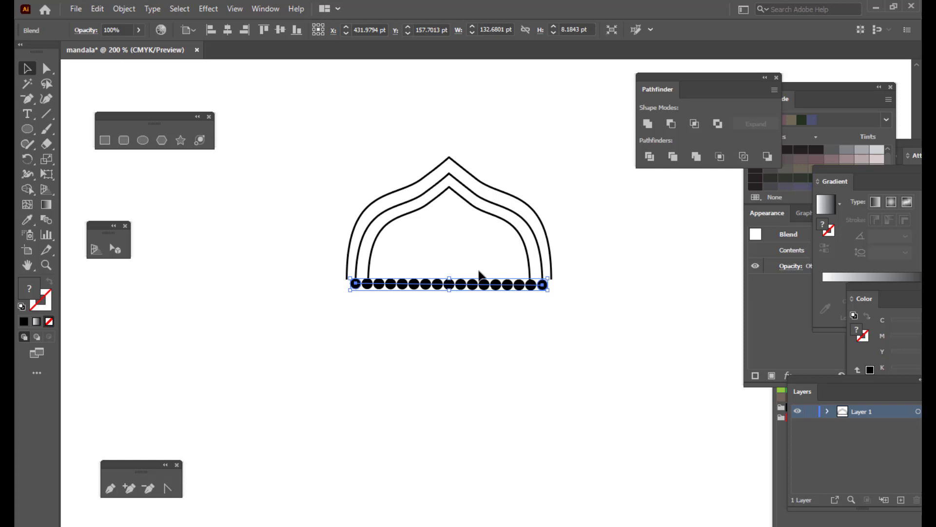
- Replace the dot blend's spine with the middle petal outline so the dots follow its curve
shift+click(516, 212)
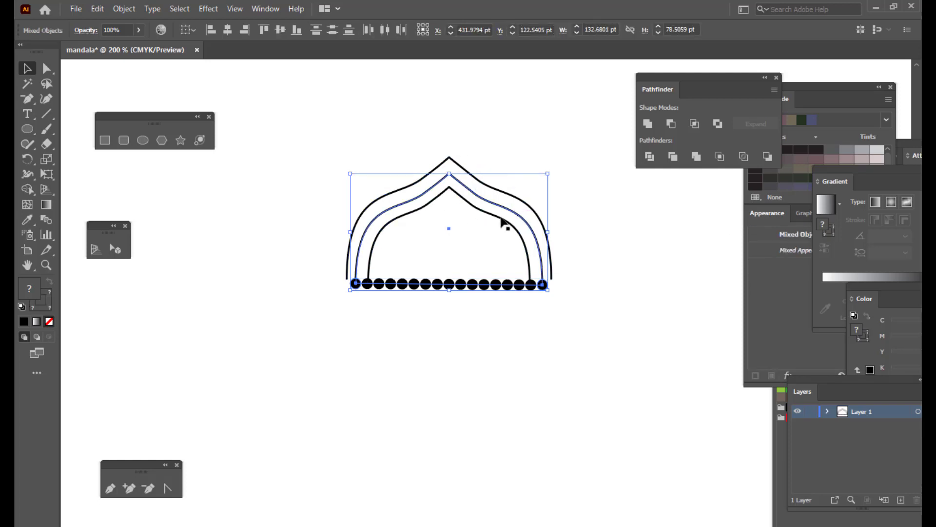
click(118, 9)
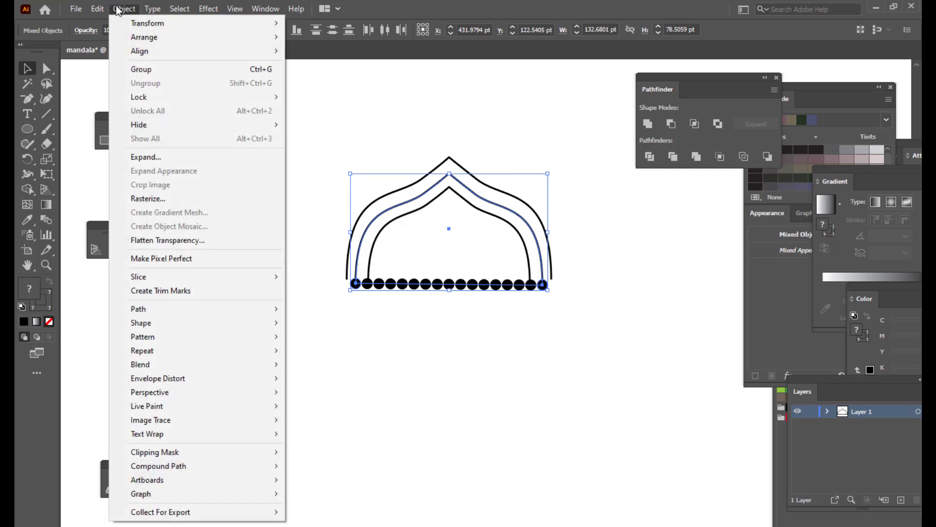
mouse_move(179, 362)
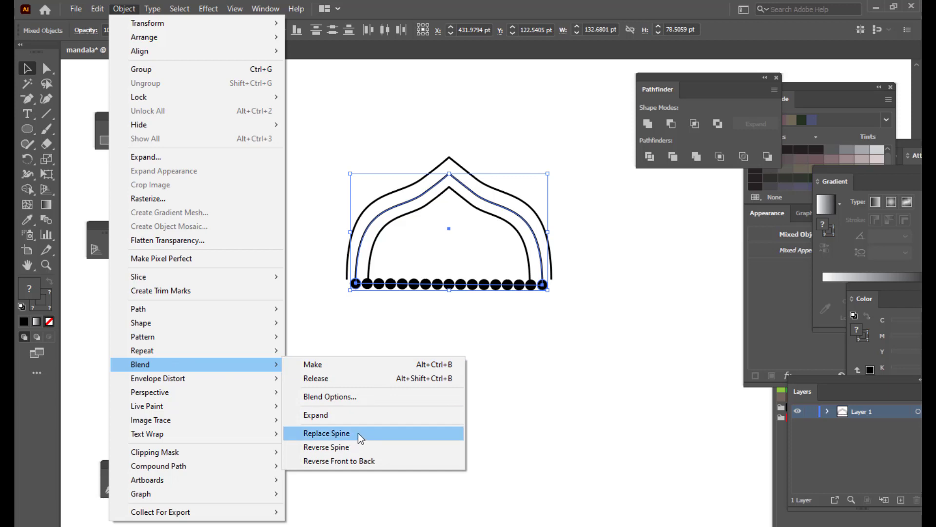
click(326, 433)
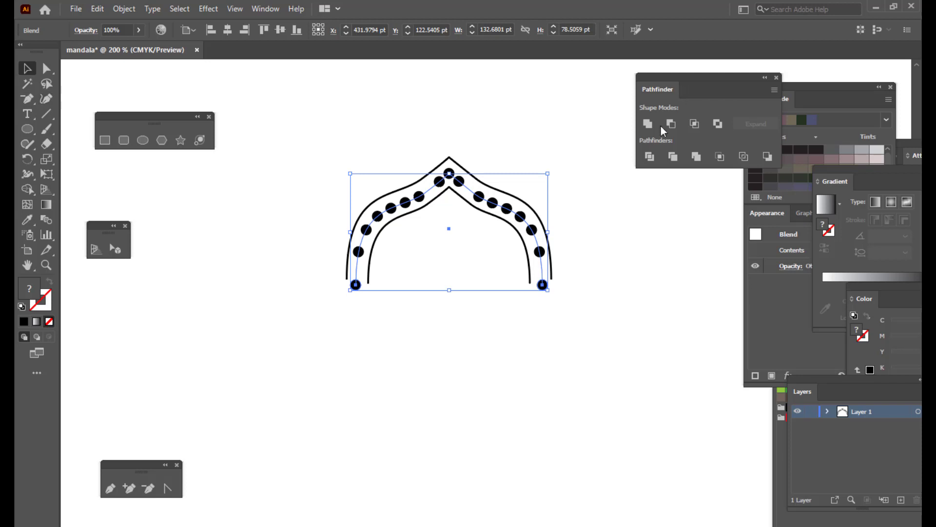
- Add anchor points along both sides of the blend's spine, near the lower ends and the tip, to even out the dot spacing
click(129, 488)
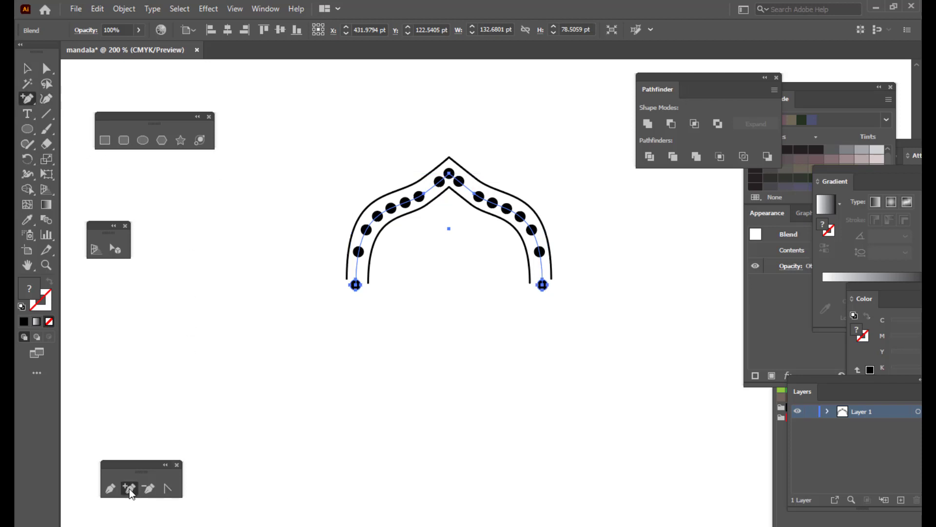
click(542, 268)
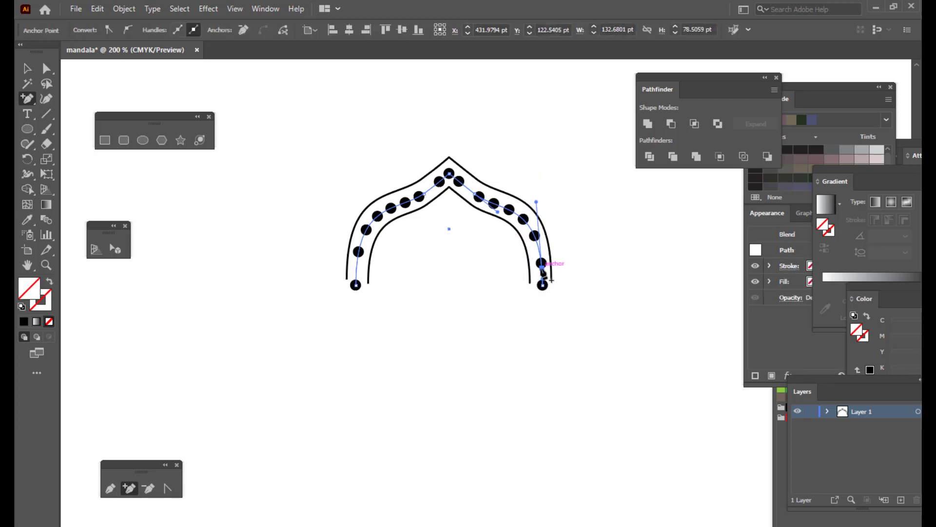
click(357, 270)
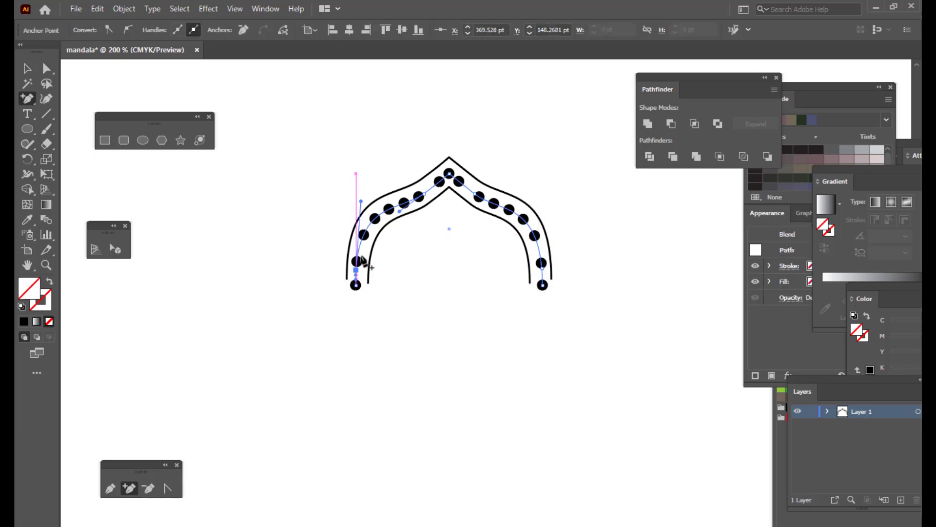
click(429, 191)
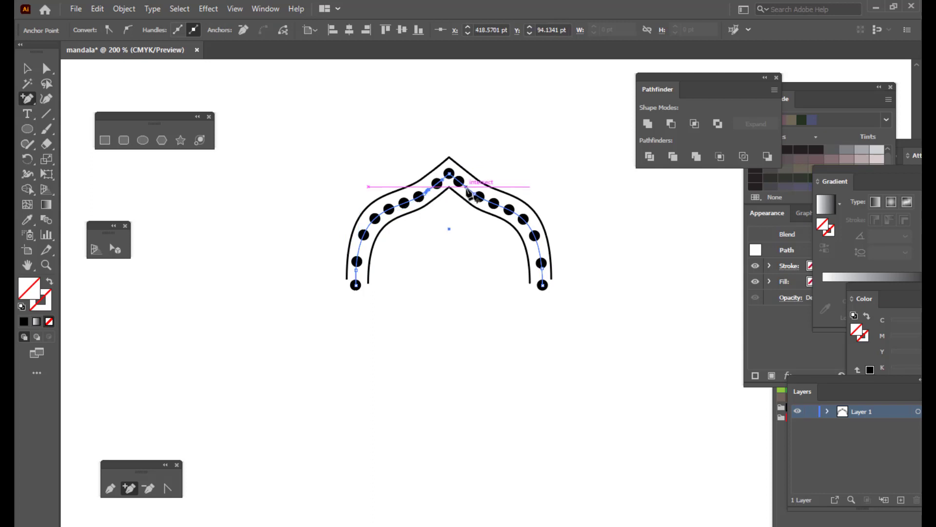
click(467, 188)
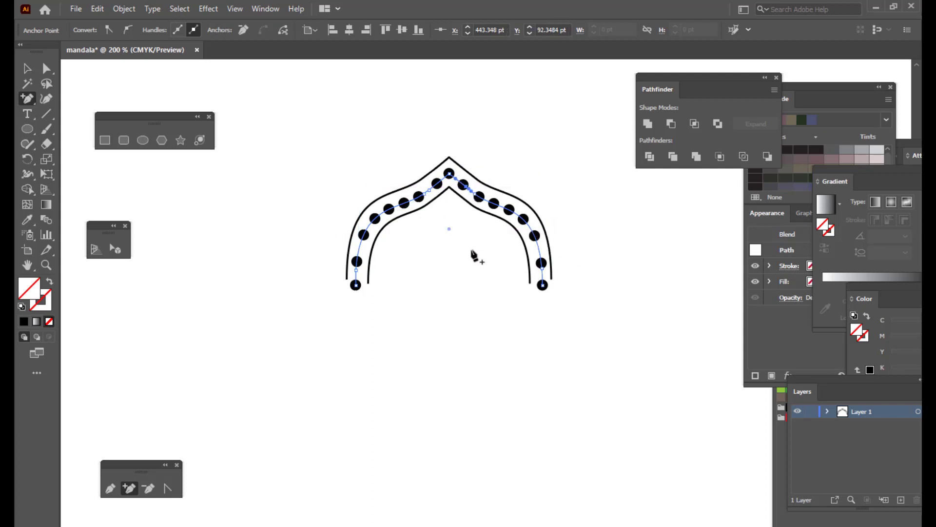
click(360, 247)
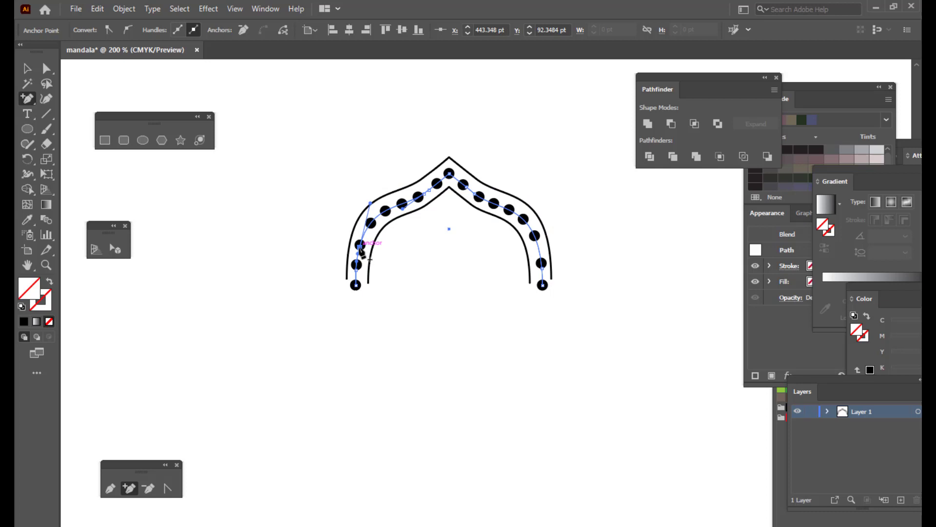
click(540, 254)
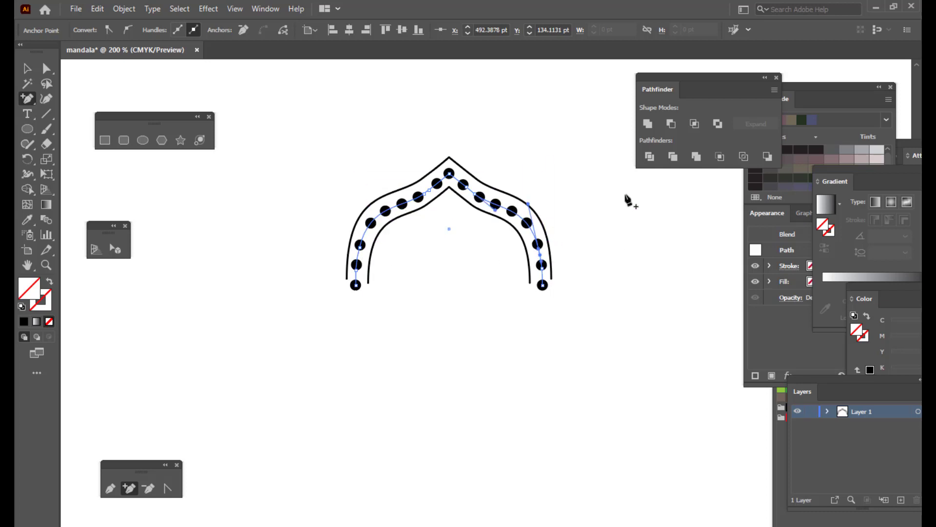
click(27, 68)
click(280, 158)
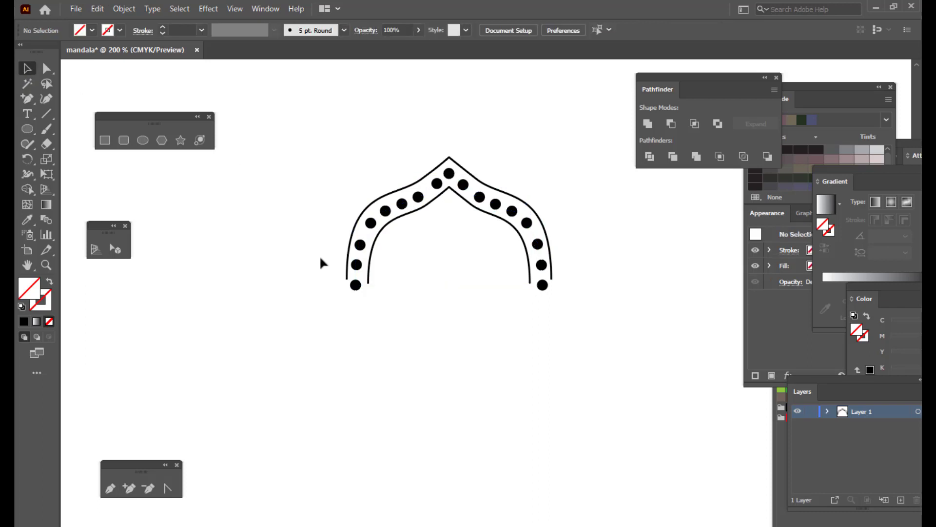
- Extend the left lower ends of the outer and inner outlines straight down with the Pen tool to one level below the last dot
click(347, 279)
click(47, 68)
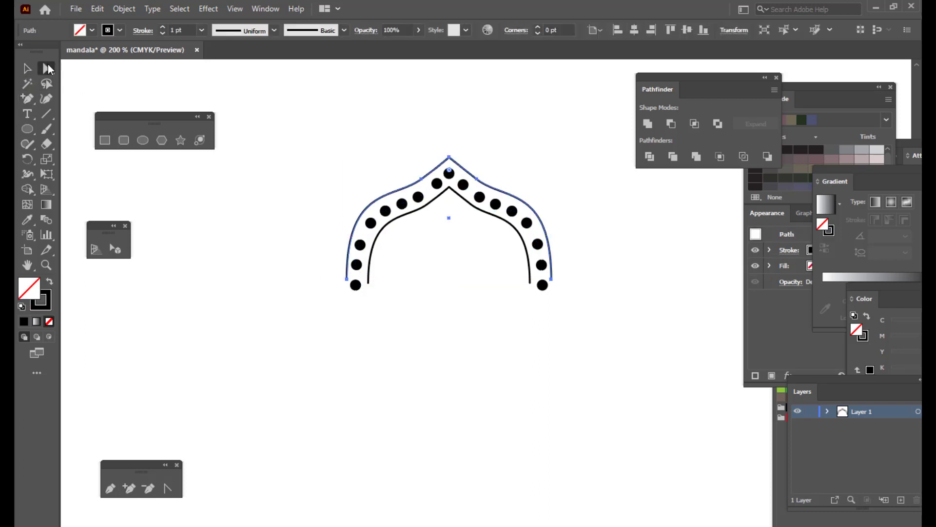
click(347, 280)
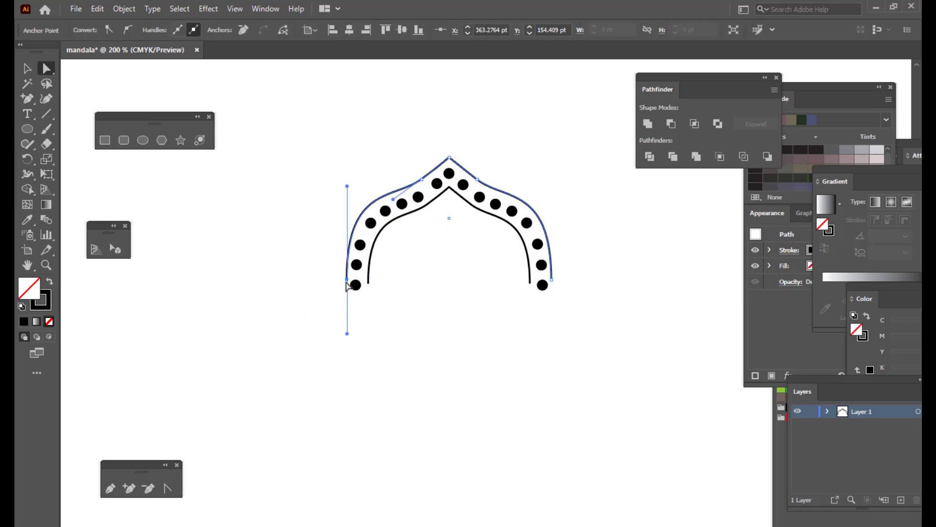
drag(347, 281, 350, 283)
key(ctrl+plus)
key(ctrl+plus)
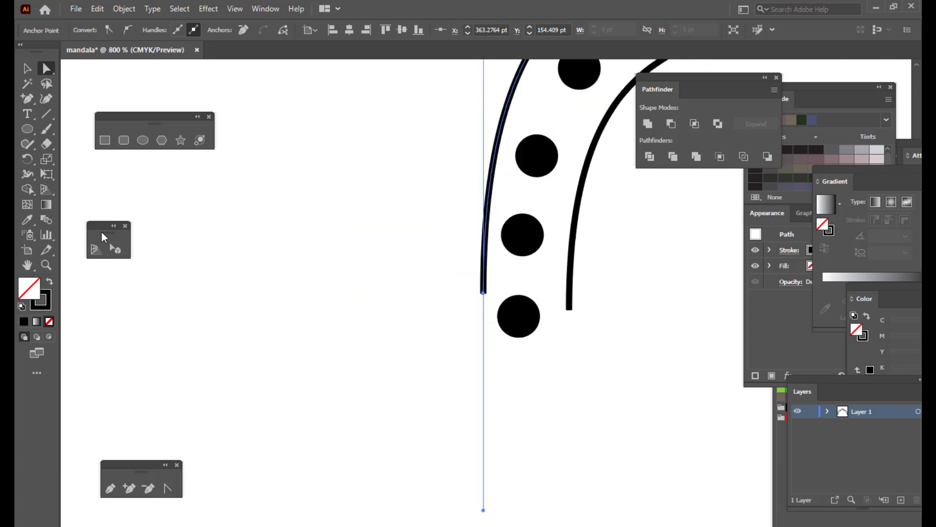
click(111, 488)
drag(483, 293, 483, 345)
click(483, 345)
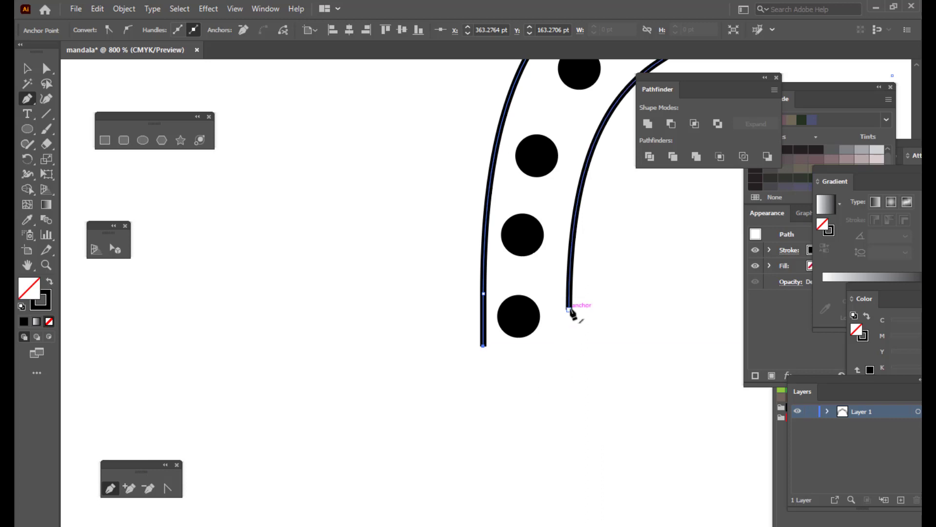
click(569, 310)
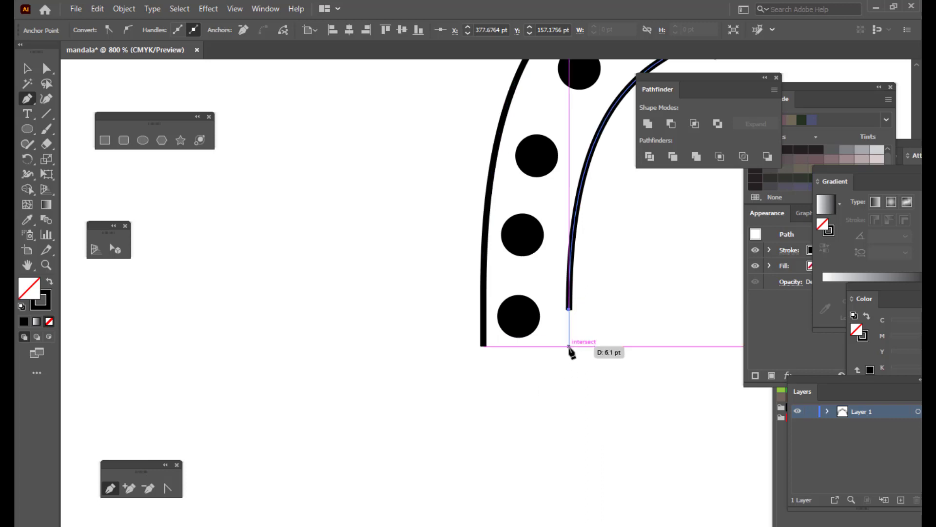
click(569, 347)
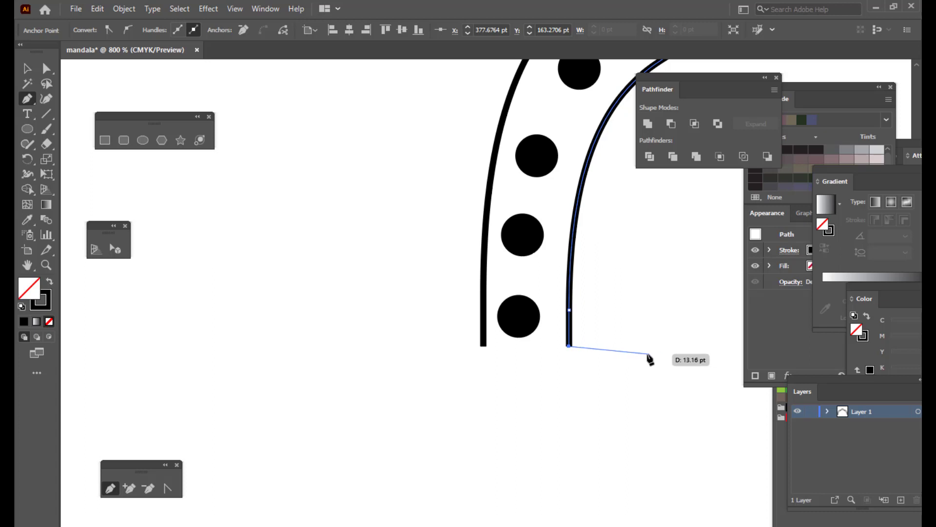
- Extend the inner outline's right lower end straight down about 6.1 pt with the Pen tool, level with the left side
key(space)
drag(671, 370, 209, 324)
drag(430, 321, 396, 335)
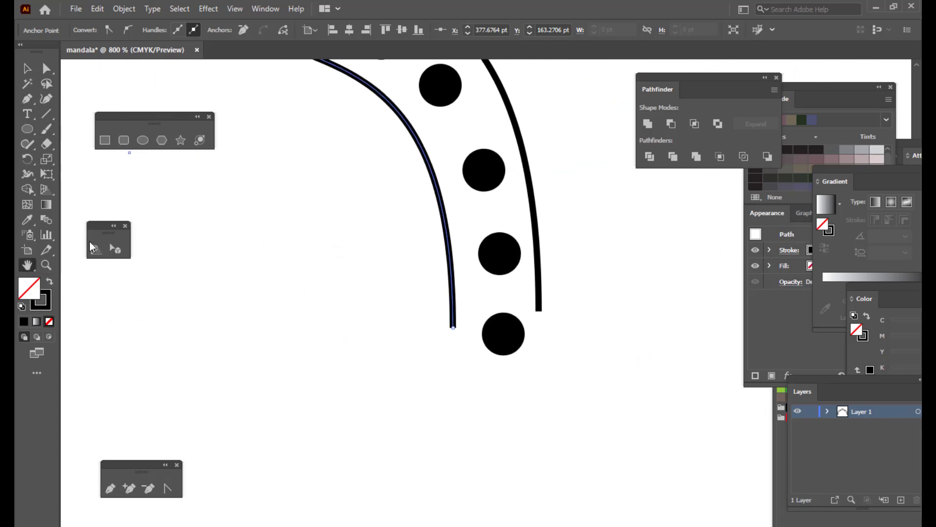
click(110, 487)
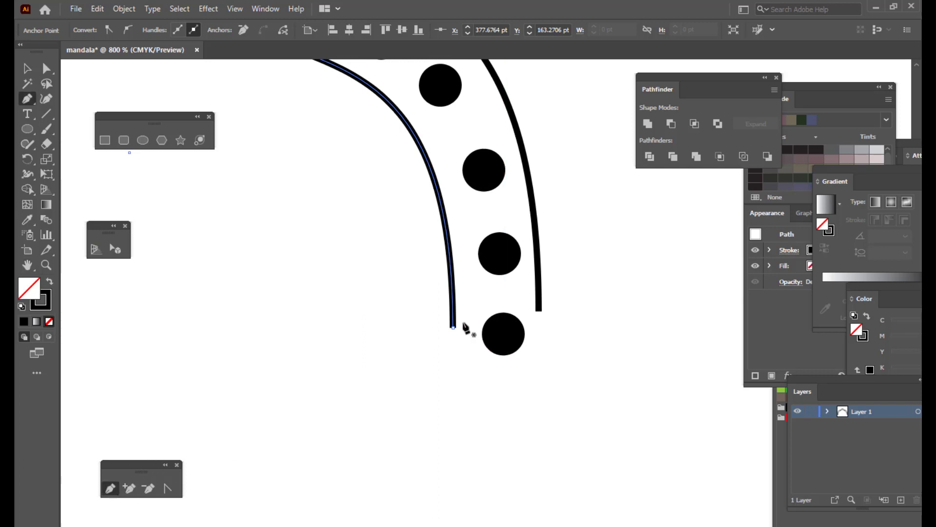
click(453, 327)
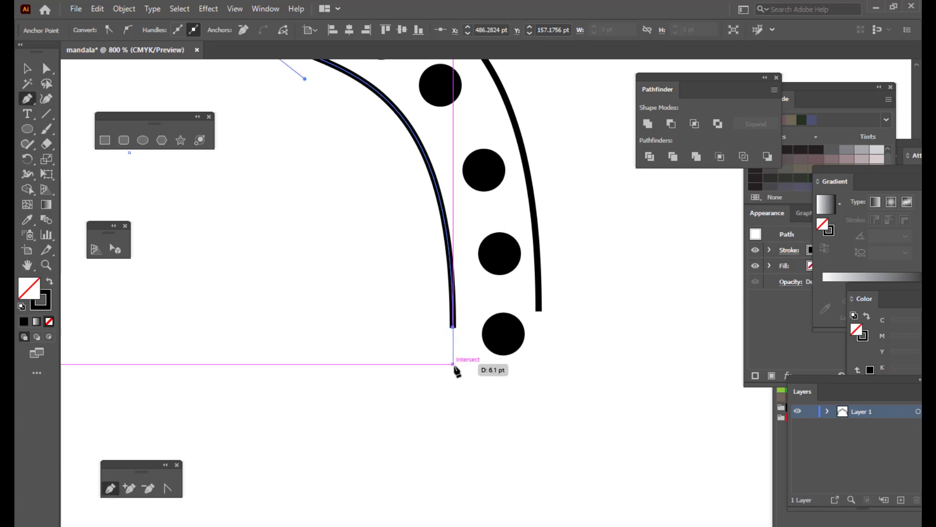
click(453, 366)
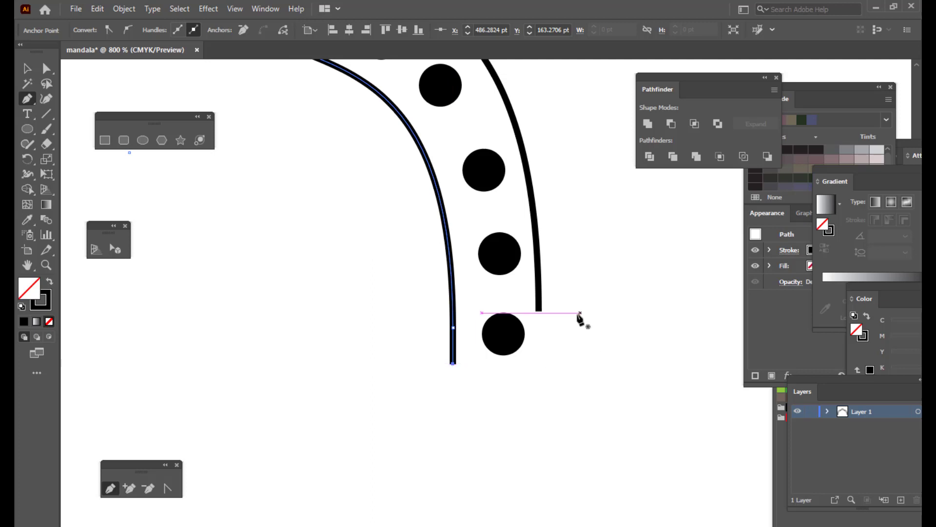
- Extend the outer outline's right lower end straight down to the inner outline's end level, and deselect the path
click(539, 310)
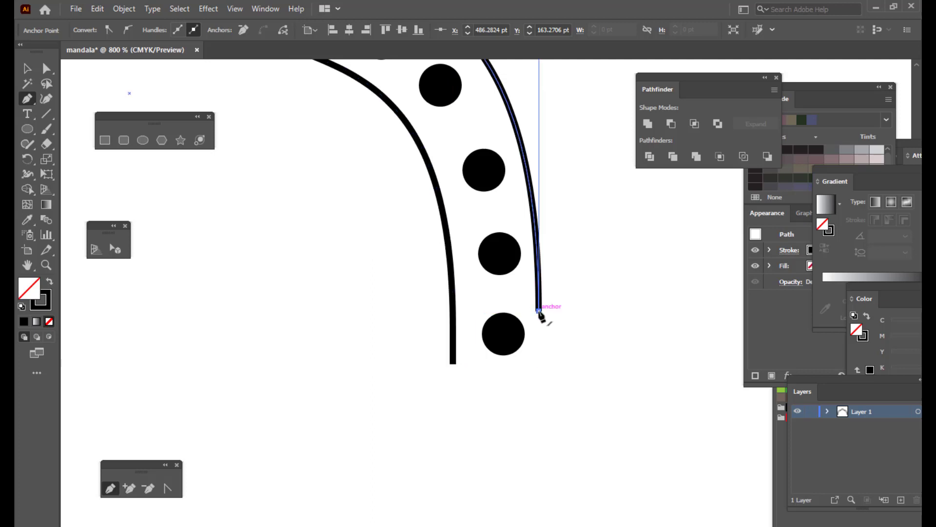
click(538, 363)
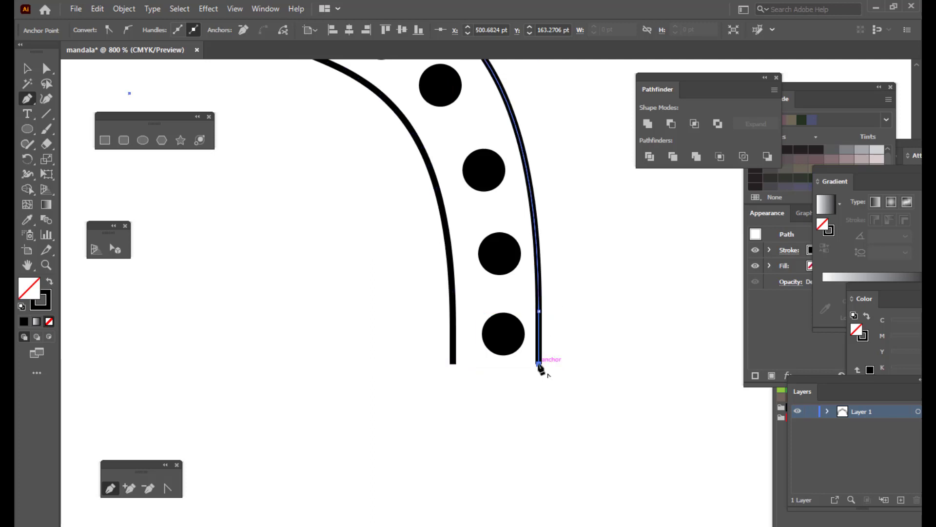
key(Escape)
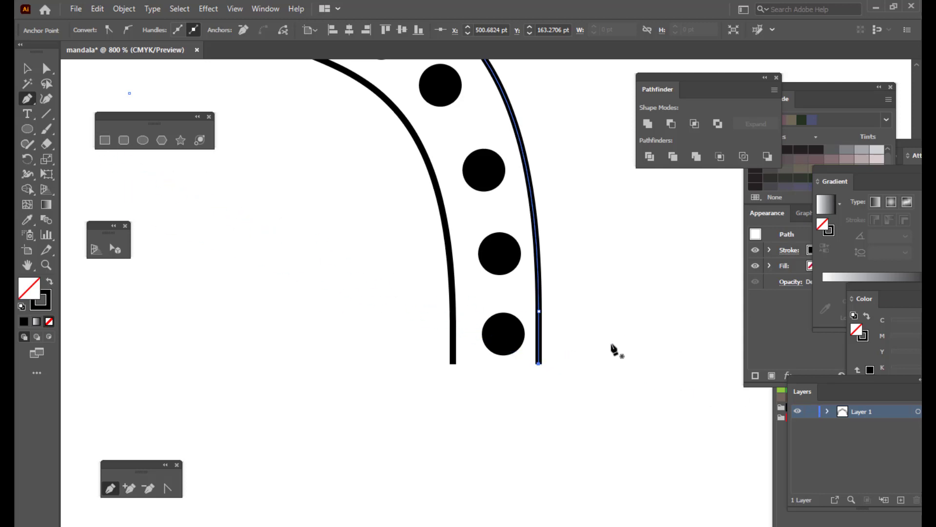
click(27, 68)
key(ctrl+minus)
key(ctrl+minus)
key(ctrl+minus)
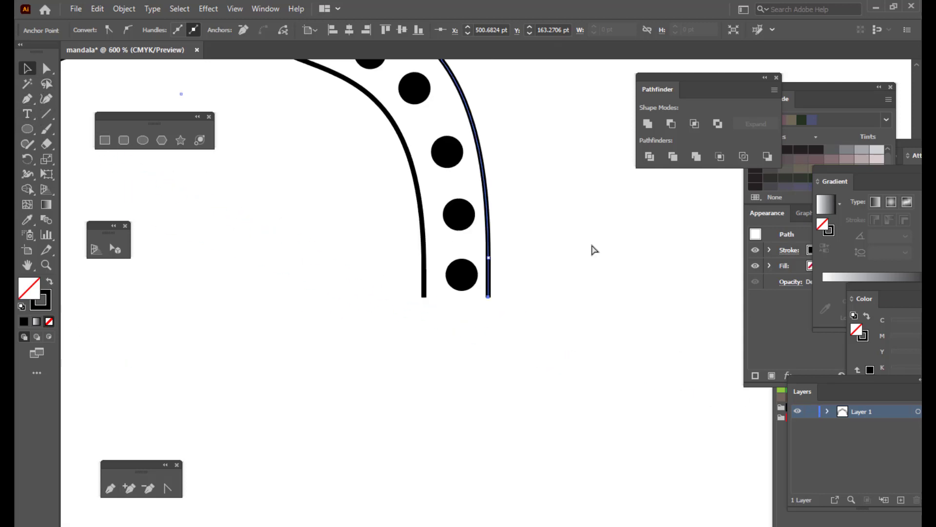
click(587, 223)
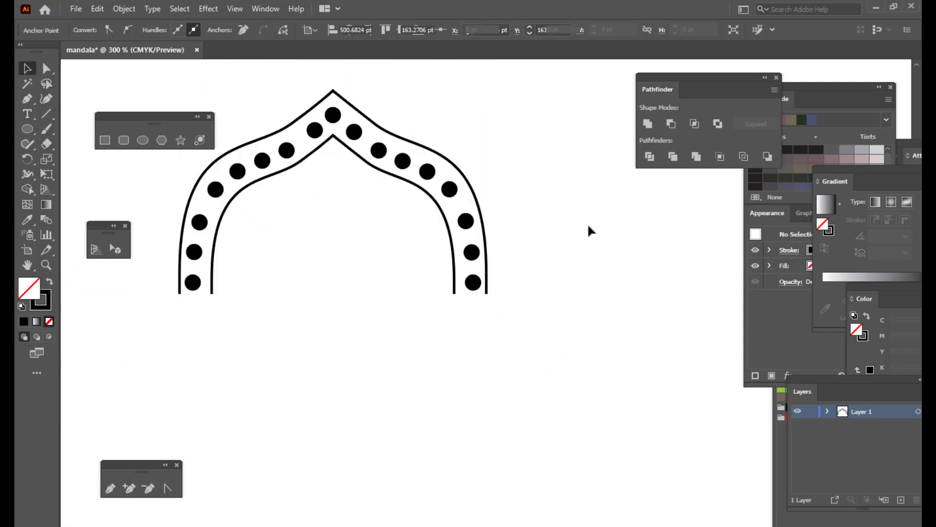
- Duplicate the inner outline in place and scale the copy down around its centre to about 98 by 64 pt
key(h)
drag(556, 244, 645, 293)
drag(668, 85, 732, 82)
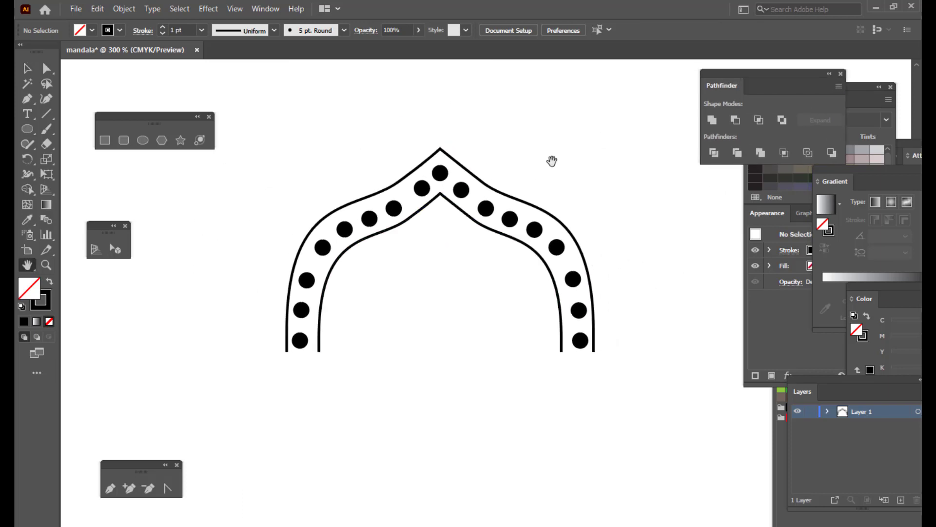
click(27, 69)
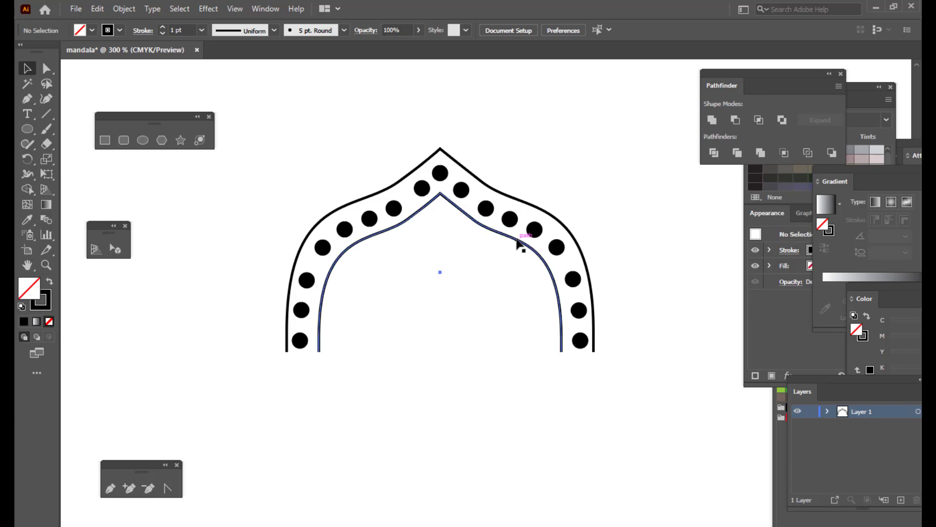
click(516, 239)
key(a)
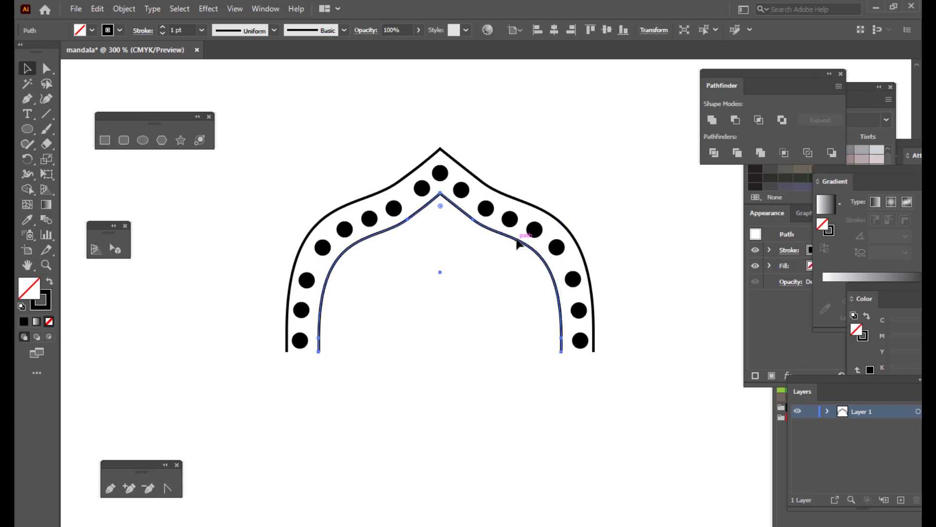
key(ctrl+c)
key(ctrl+f)
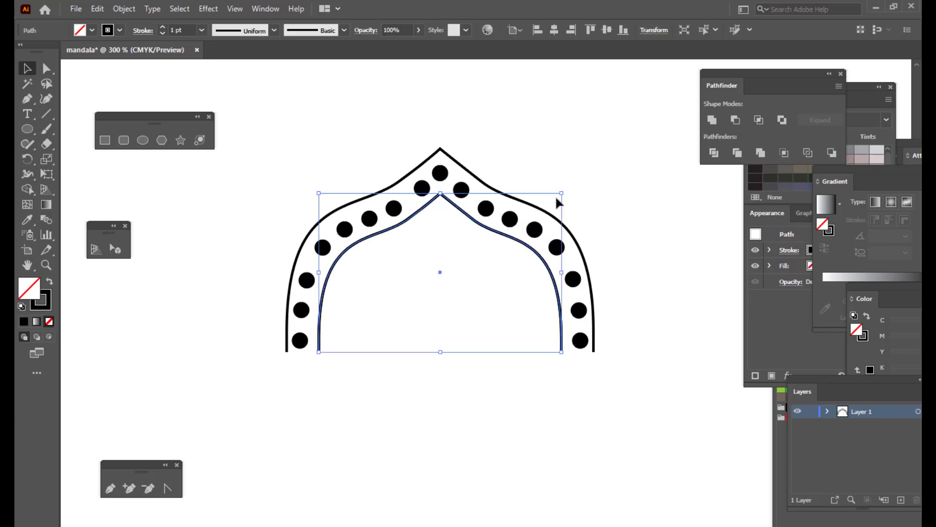
drag(564, 191, 551, 198)
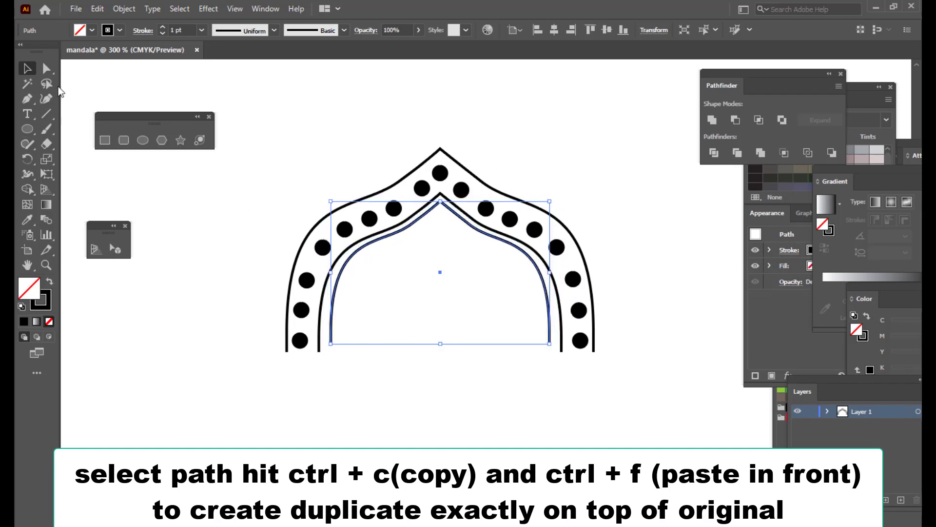
- Move both lower end points of the new innermost outline straight down, level with the other outlines' ends, and deselect it
click(46, 68)
click(331, 343)
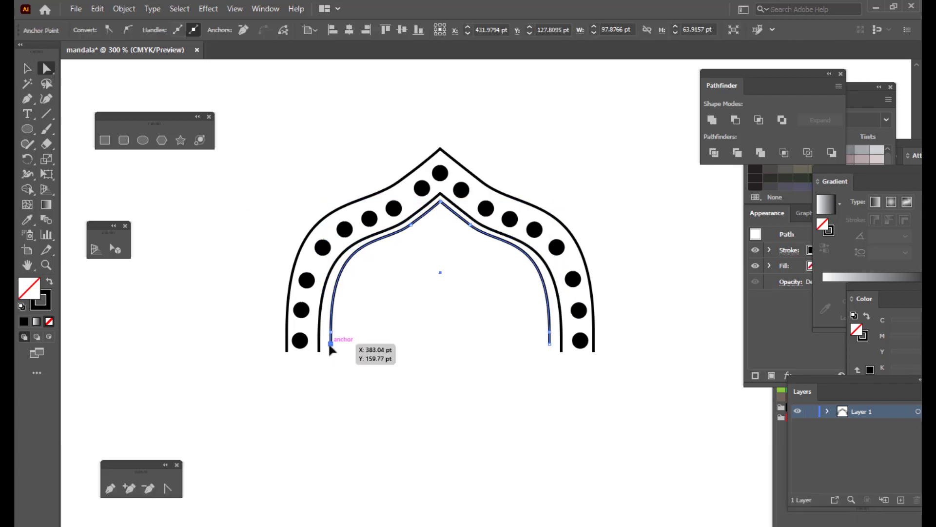
drag(331, 345, 331, 352)
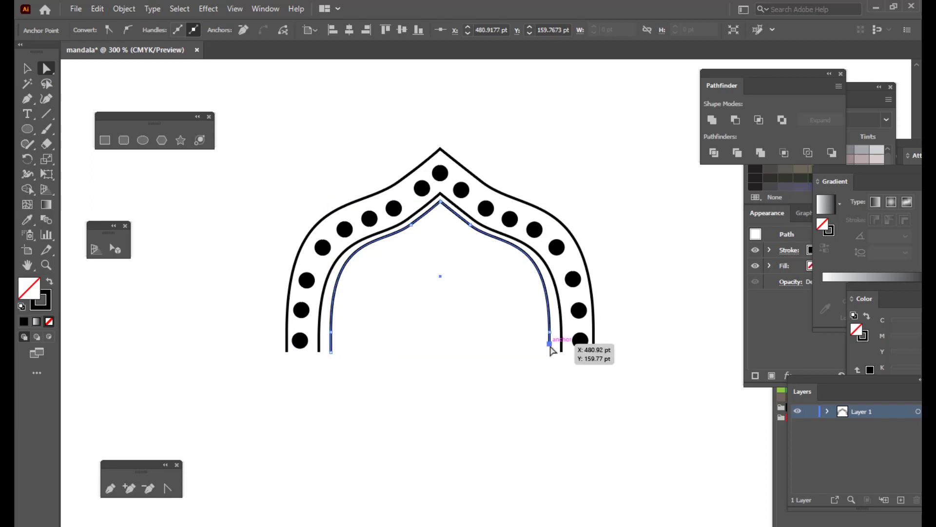
drag(550, 346, 551, 358)
click(658, 360)
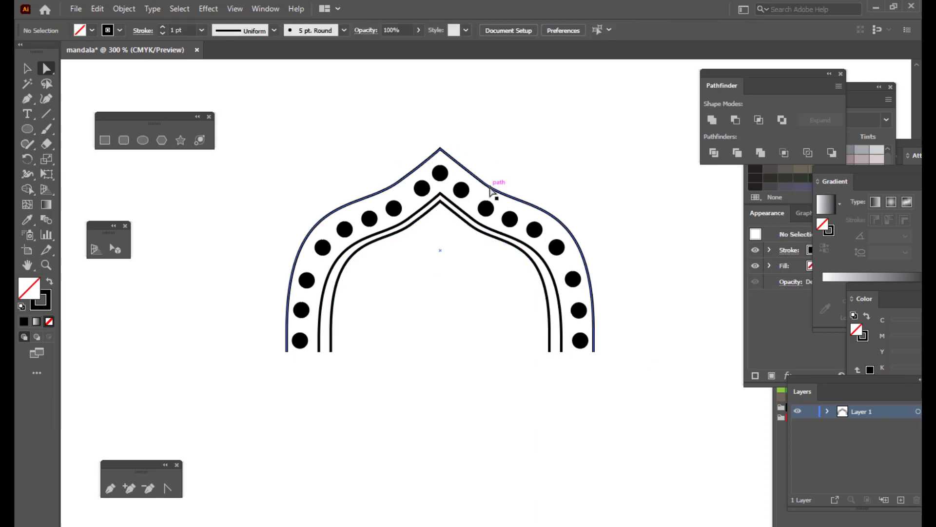
- Duplicate the outer outline in place, scale the copy up around its centre to about 145 by 96 pt, and deselect it
click(492, 189)
click(27, 69)
click(443, 112)
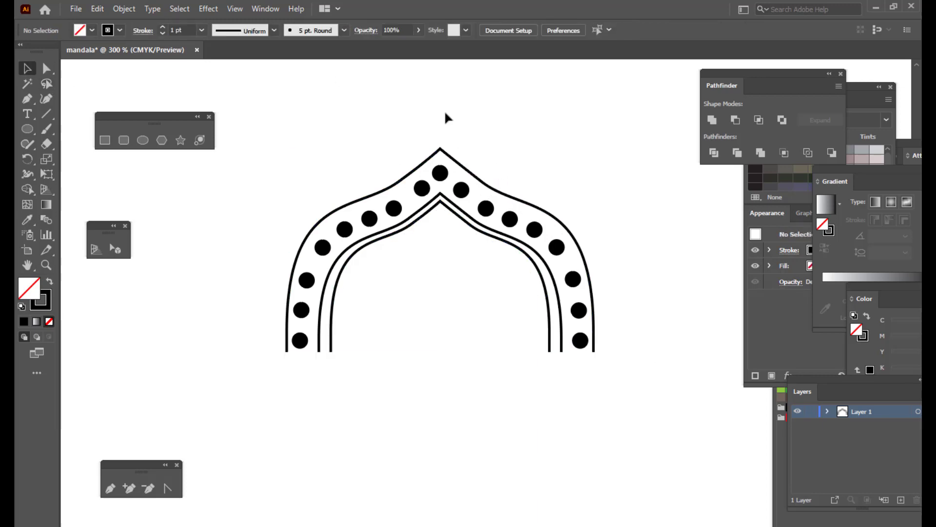
click(452, 160)
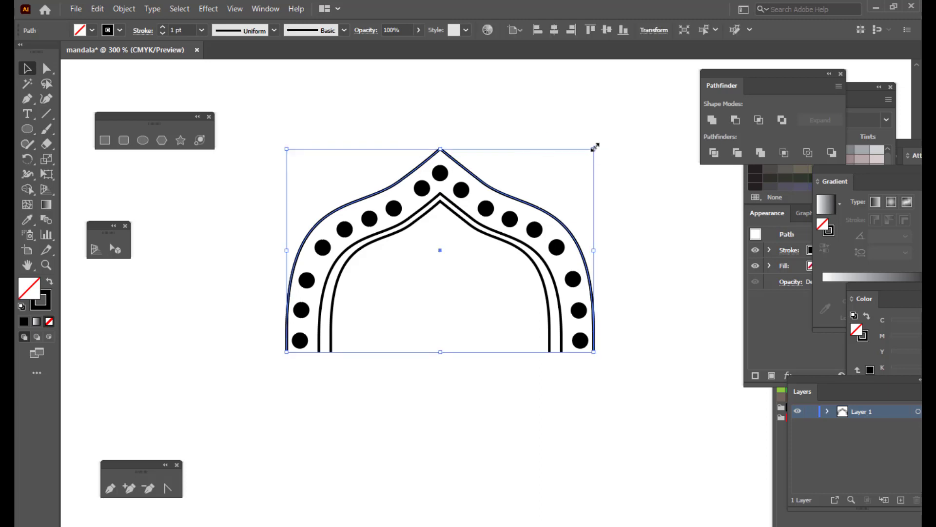
drag(595, 147, 603, 140)
click(699, 235)
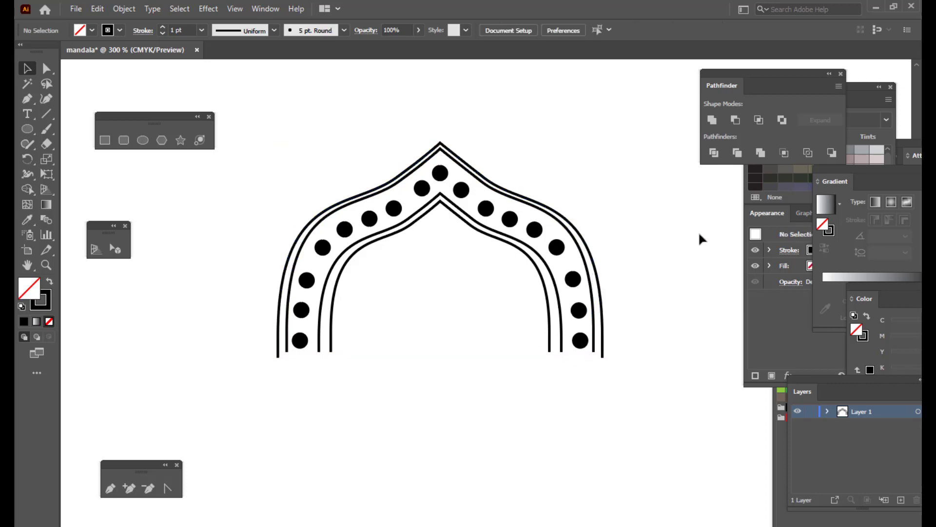
- Move the lower end points of the three inner outlines straight down to the new outermost outline's end level, and deselect
click(46, 68)
click(287, 353)
drag(286, 355, 331, 359)
mouse_move(563, 354)
mouse_down()
mouse_move(595, 356)
mouse_move(550, 360)
mouse_up()
click(593, 352)
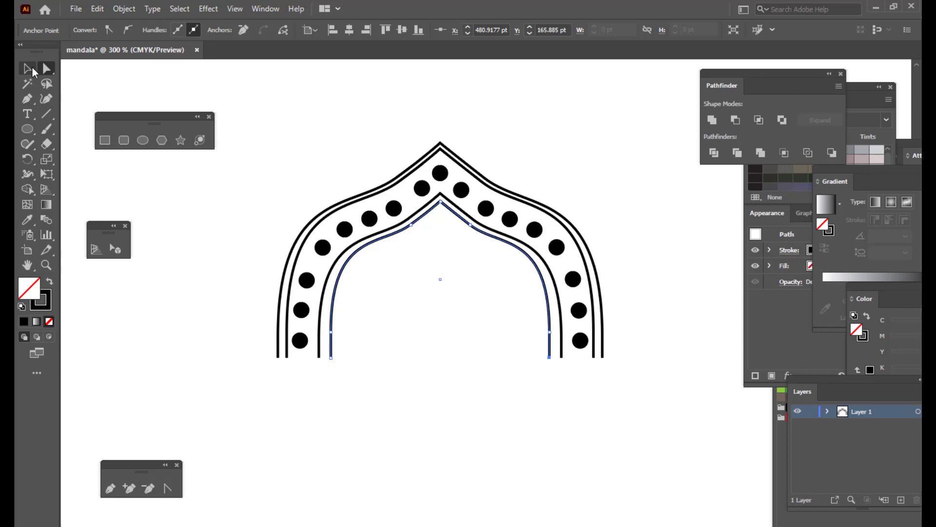
click(30, 70)
click(331, 96)
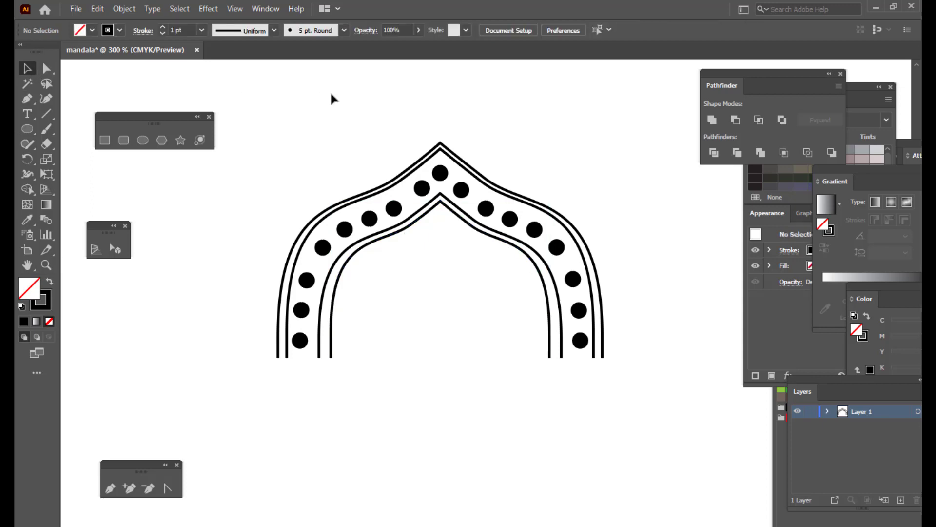
- Group all of the petal's outlines and dots, and expand the group with Object, Fill and Stroke enabled
key(ctrl+1)
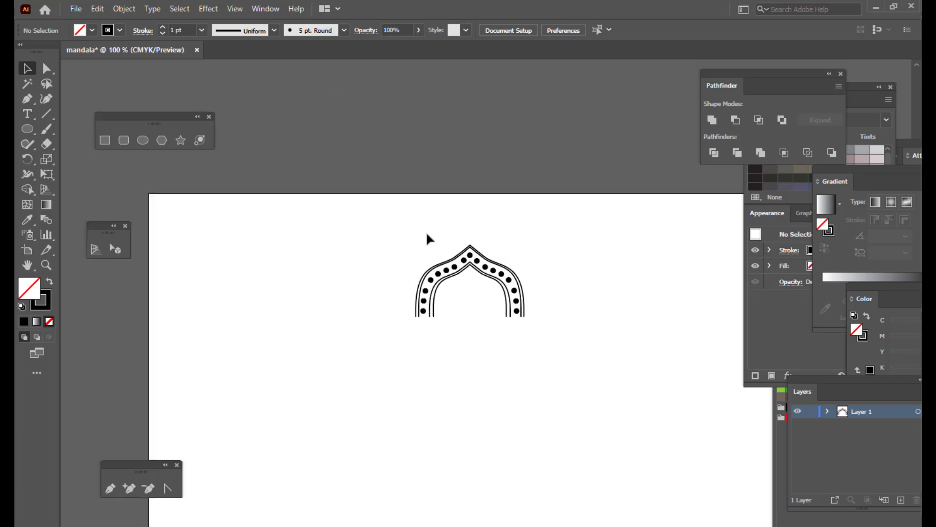
drag(373, 219, 583, 370)
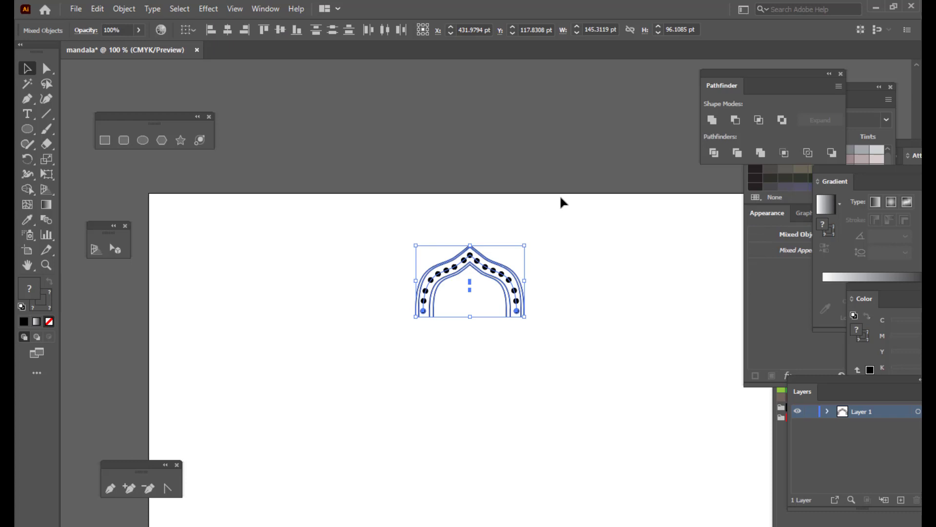
key(ctrl+g)
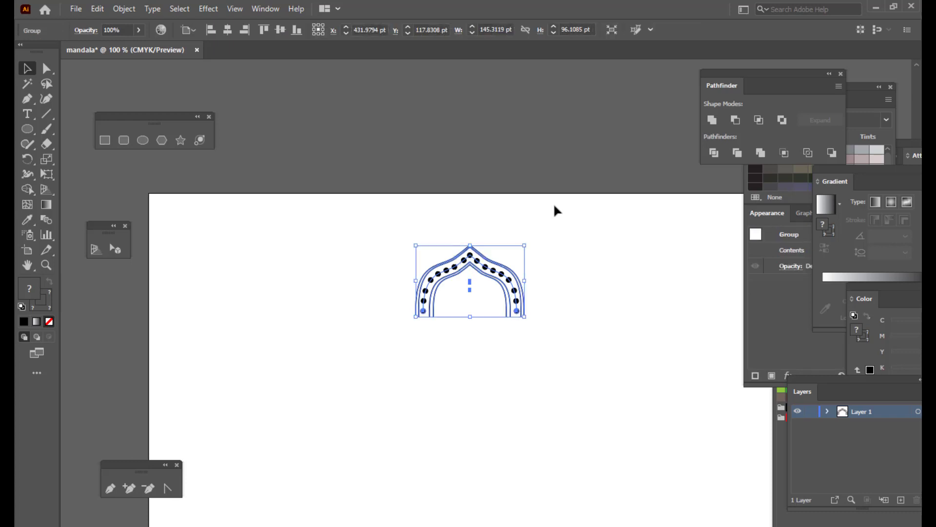
click(554, 204)
click(501, 265)
click(125, 10)
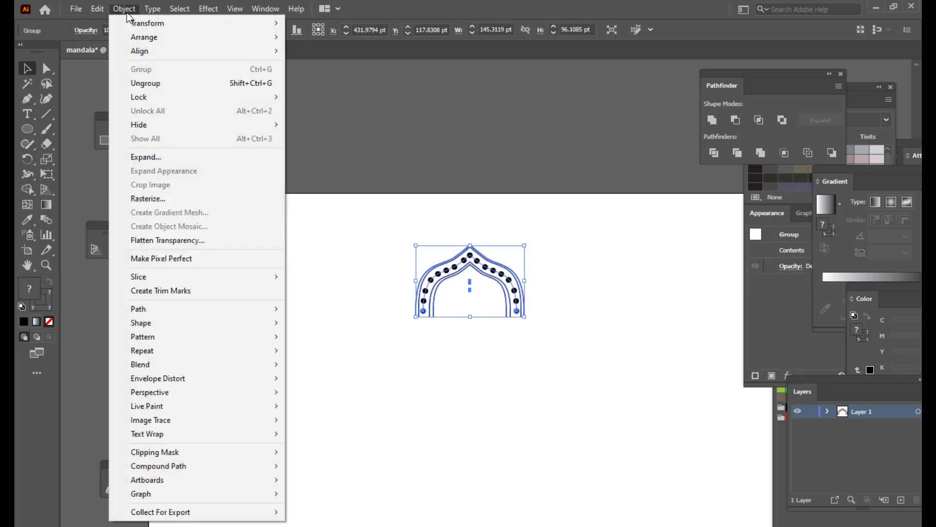
click(180, 156)
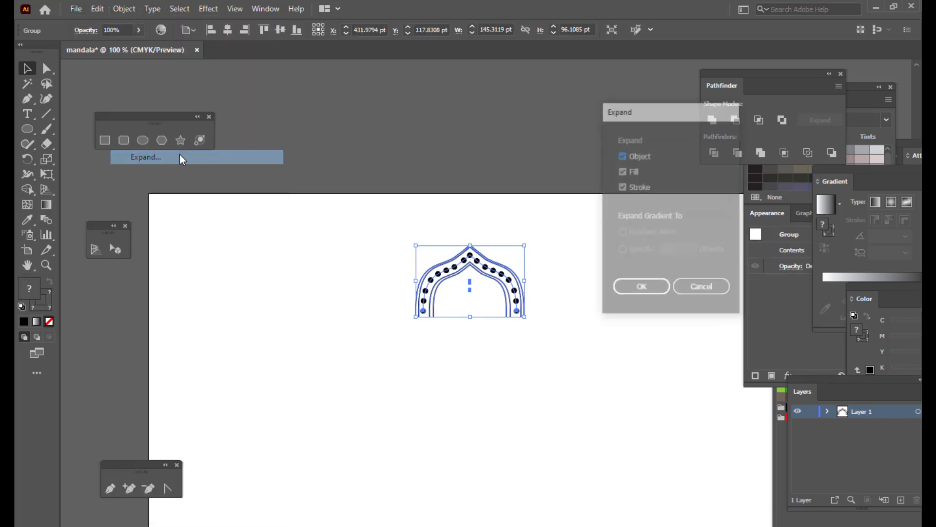
click(629, 286)
click(565, 240)
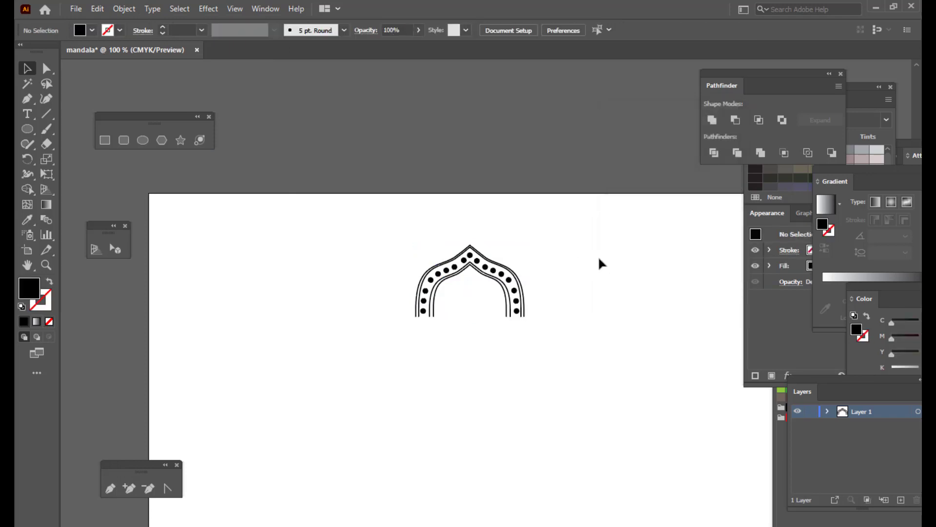
- Scale the petal group down around its centre to about 114 by 76 pt, and deselect it
key(ctrl+minus)
key(ctrl+minus)
key(ctrl+minus)
key(ctrl+plus)
key(ctrl+plus)
key(ctrl+plus)
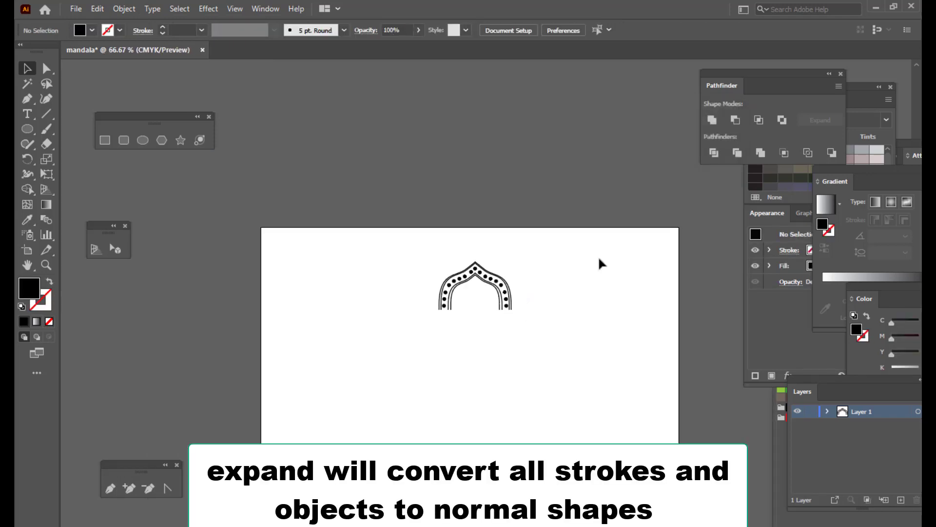
drag(366, 236, 554, 366)
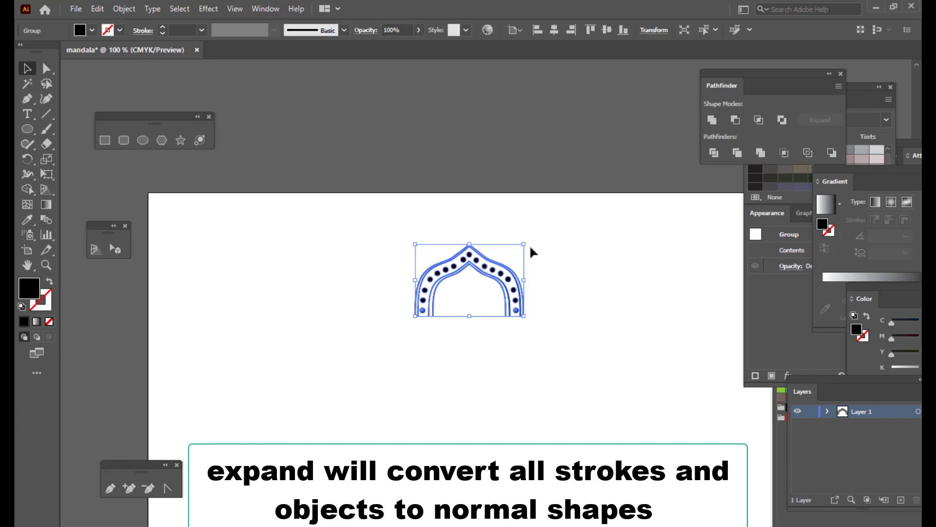
drag(525, 243, 513, 249)
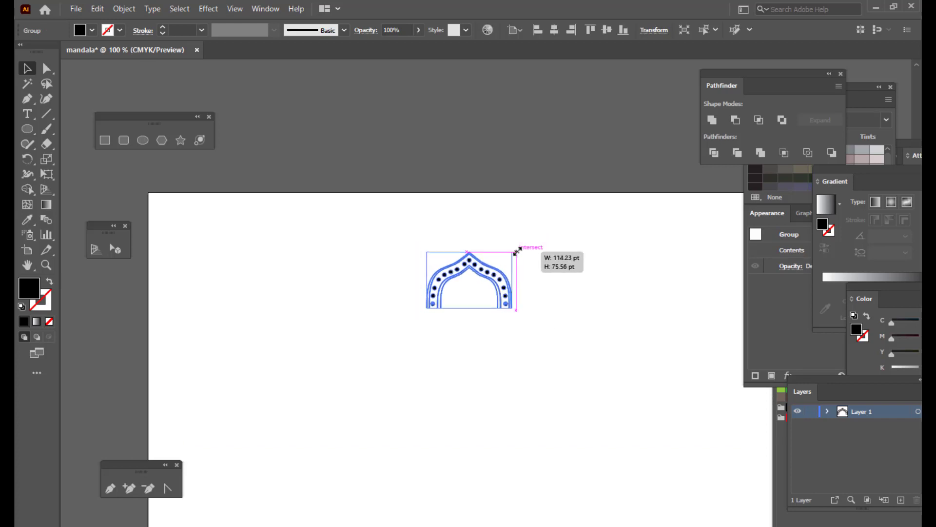
click(553, 283)
scroll(561, 285, down, 3)
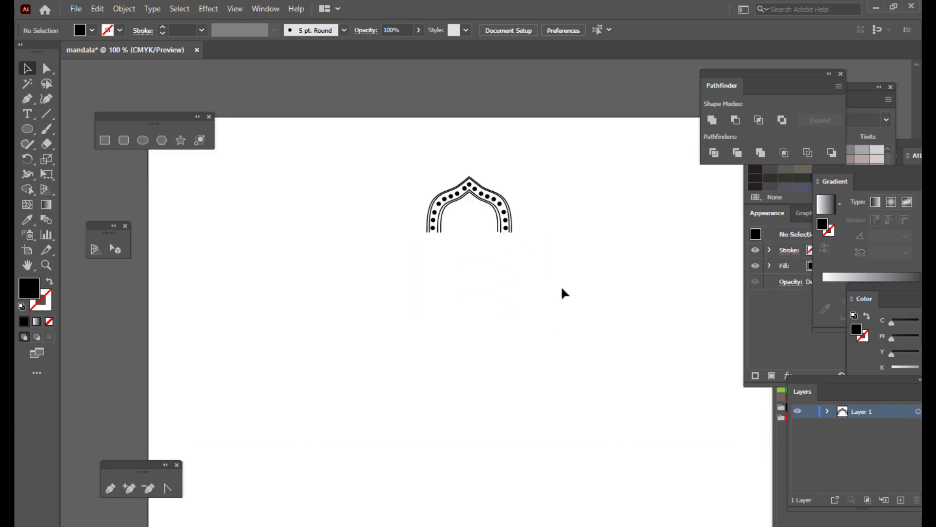
- Move the petal group slightly up, closer to the artboard's upper edge
key(ctrl+minus)
key(ctrl+minus)
key(ctrl+plus)
key(ctrl+plus)
click(504, 214)
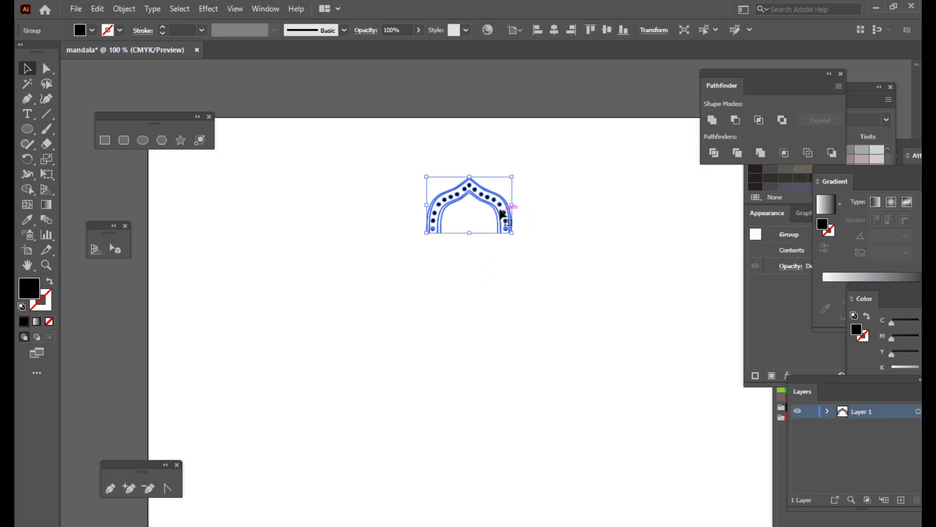
mouse_move(504, 215)
mouse_down()
mouse_move(505, 196)
mouse_move(503, 207)
mouse_up()
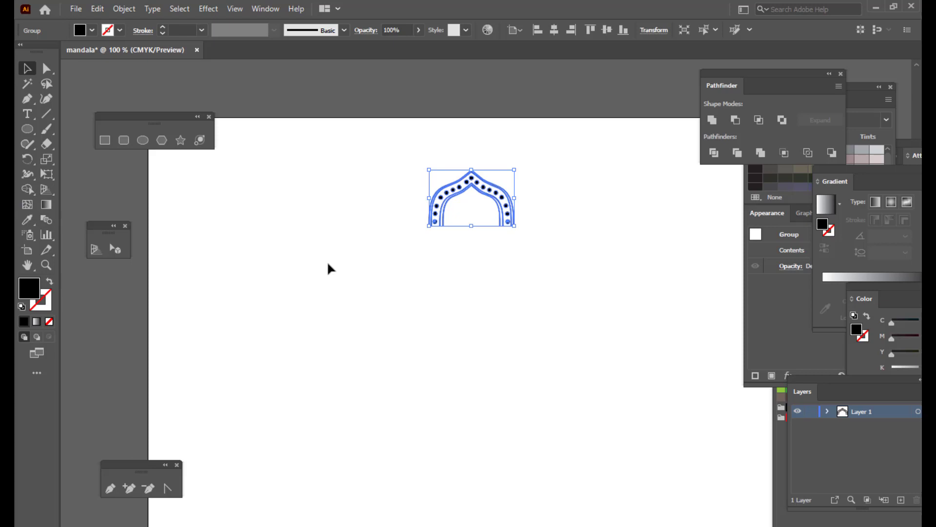
- Try making a copy of the petal rotated 24° around a centre point below it, and undo the copy
key(r)
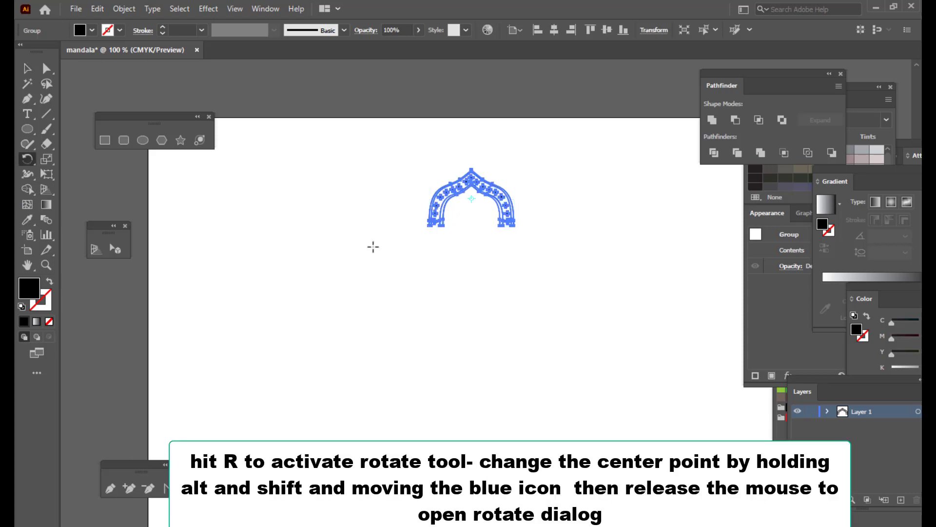
drag(471, 199, 473, 353)
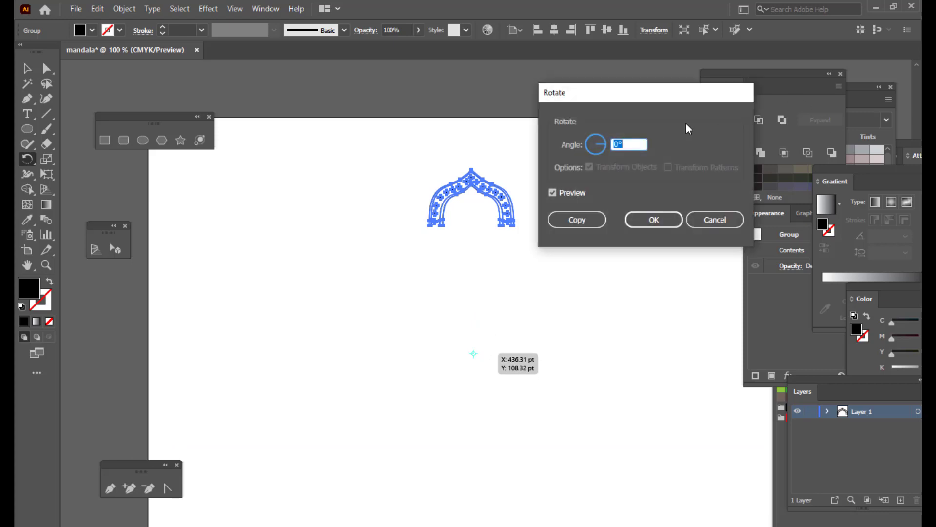
drag(621, 101, 636, 102)
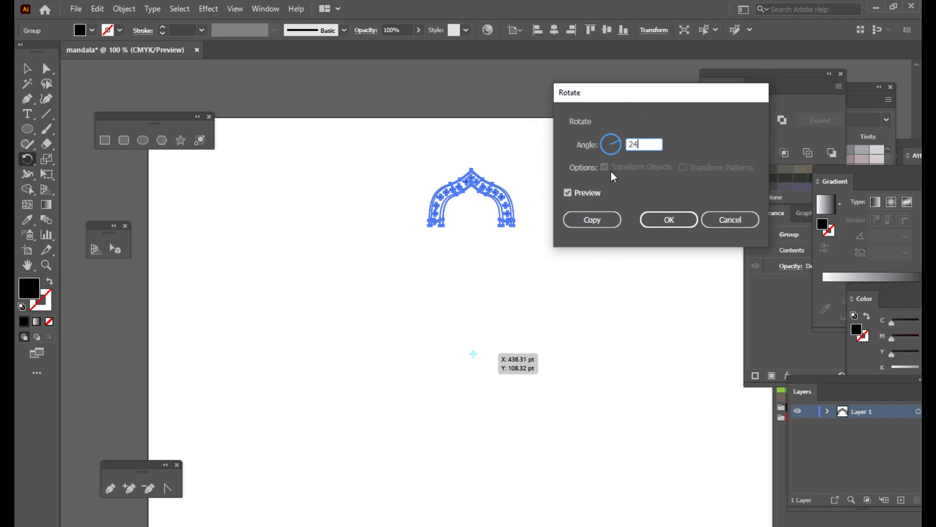
click(598, 217)
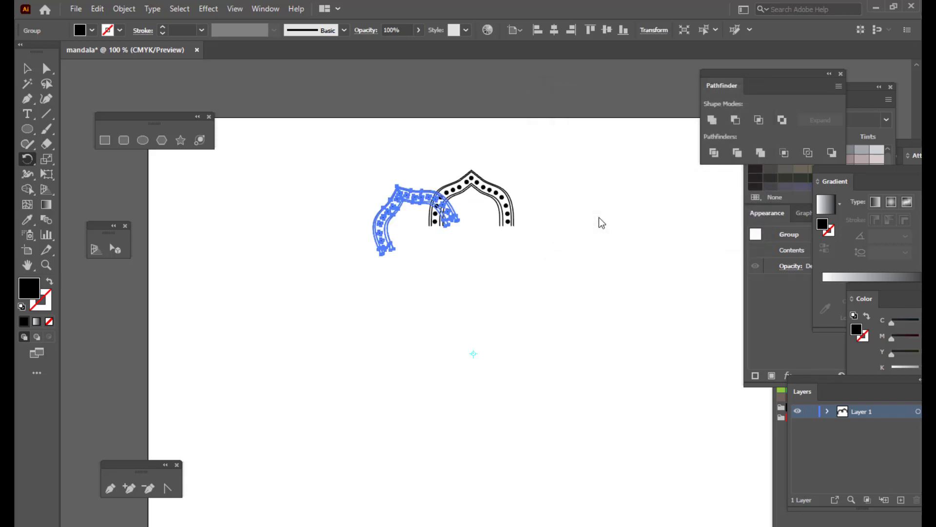
key(ctrl+z)
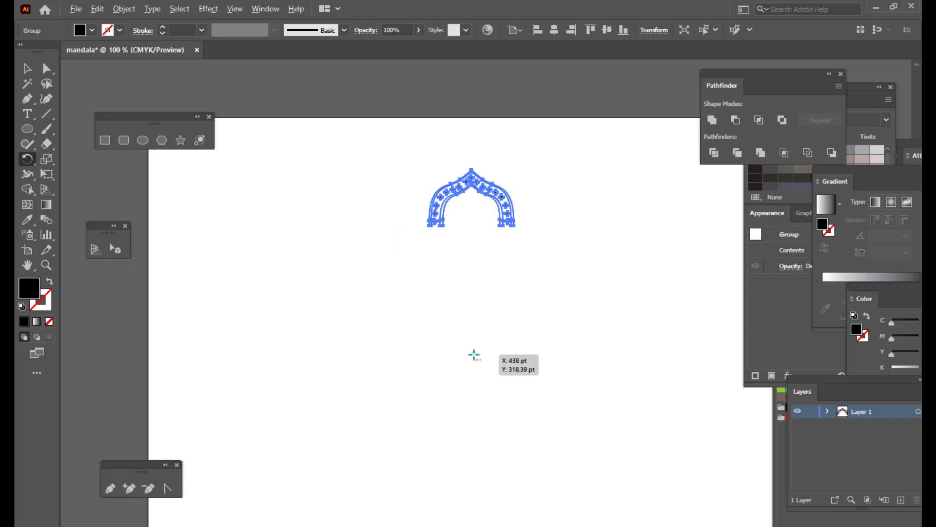
- Create a copy of the petal rotated 30° around a point directly below it, near X 435, Y 368 pt
alt+click(472, 390)
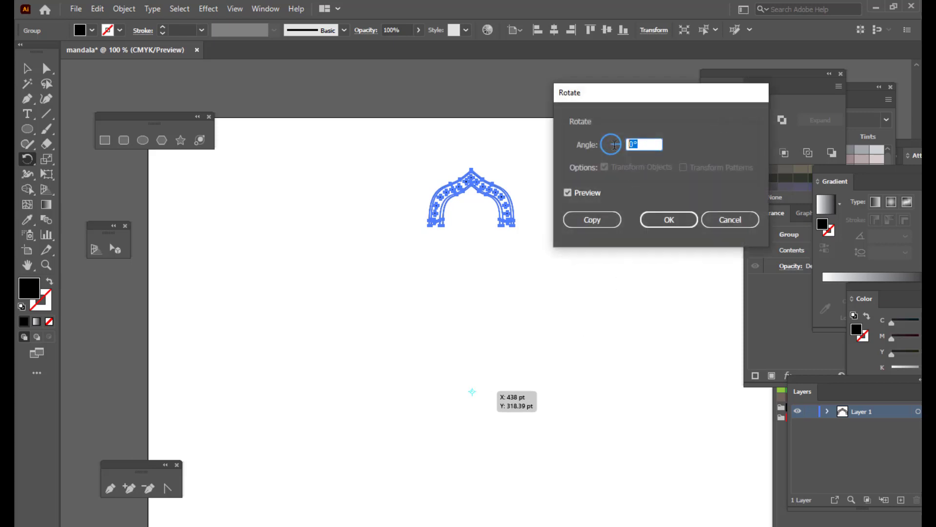
key(Escape)
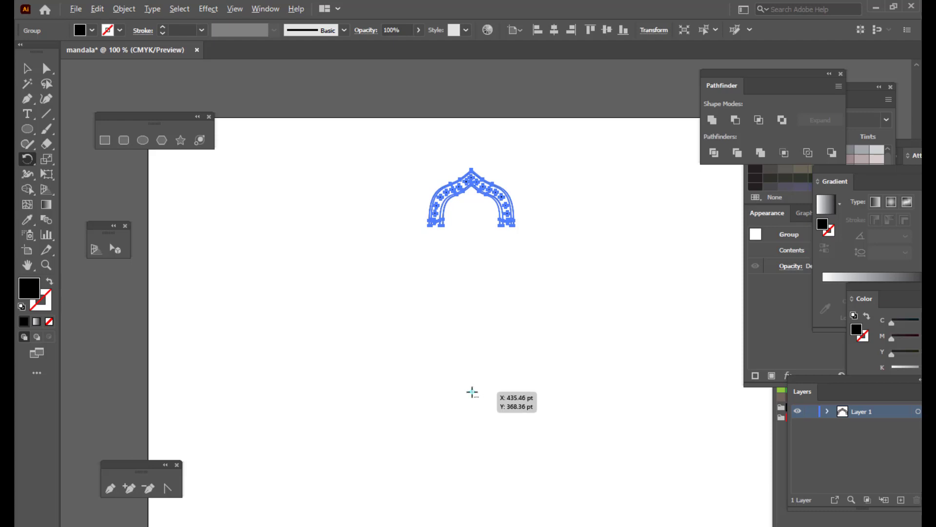
alt+click(472, 391)
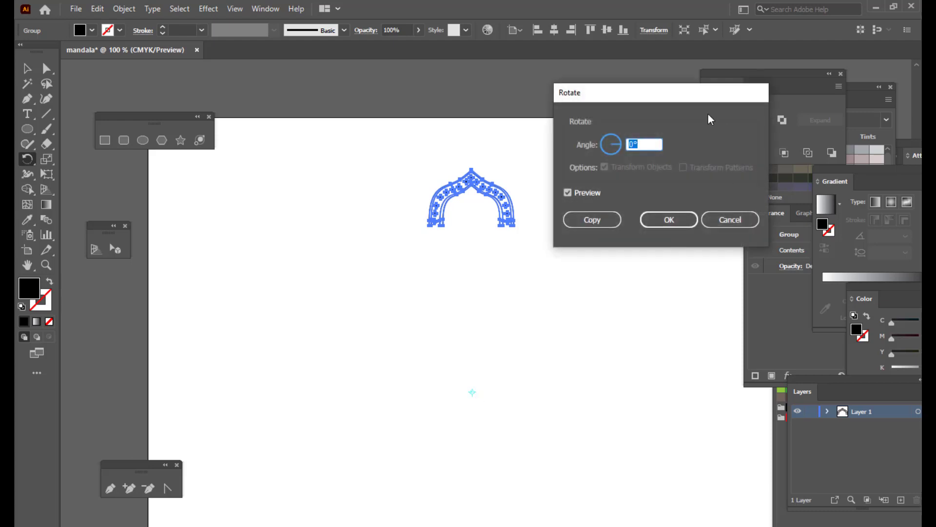
text(30)
key(Tab)
click(591, 225)
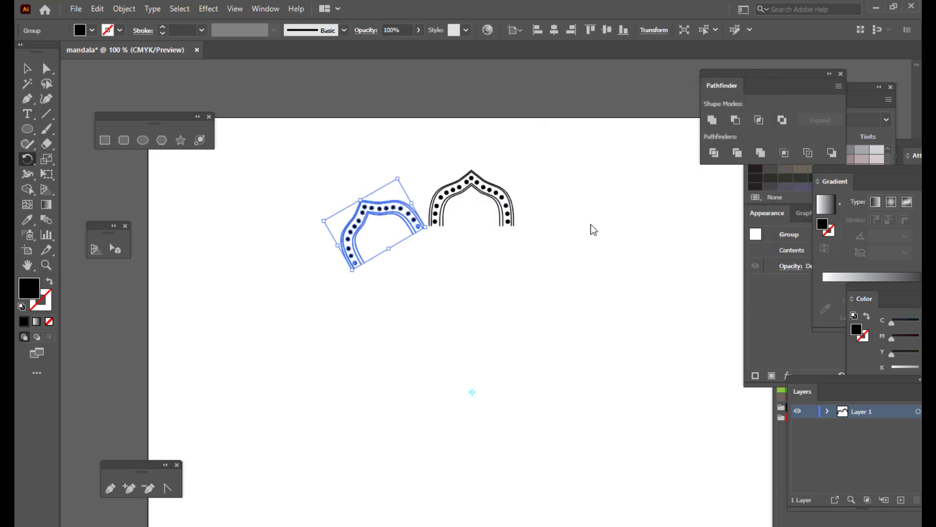
- Repeat the 30° rotated copy until twelve petals form a full ring, and deselect
key(ctrl+d)
key(ctrl+d)
key(ctrl+d)
key(ctrl+d)
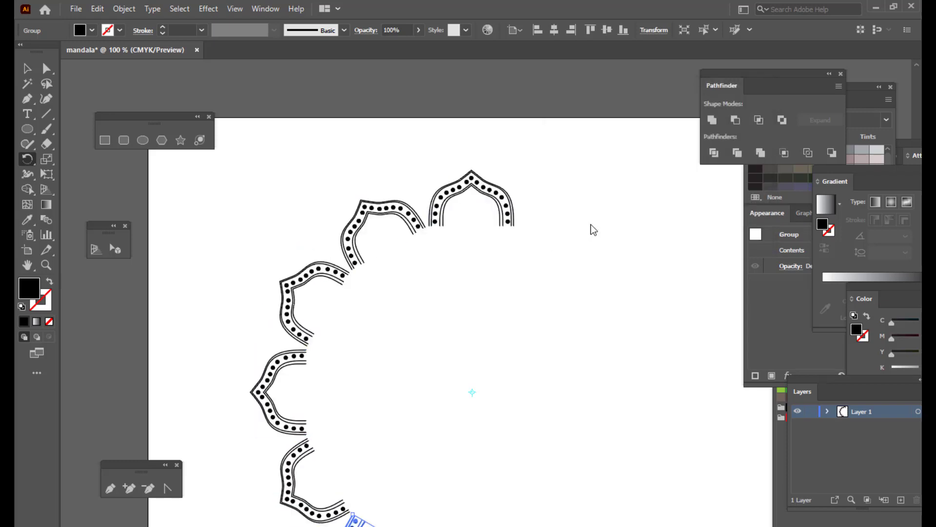
key(ctrl+d)
key(ctrl+d)
key(ctrl+d)
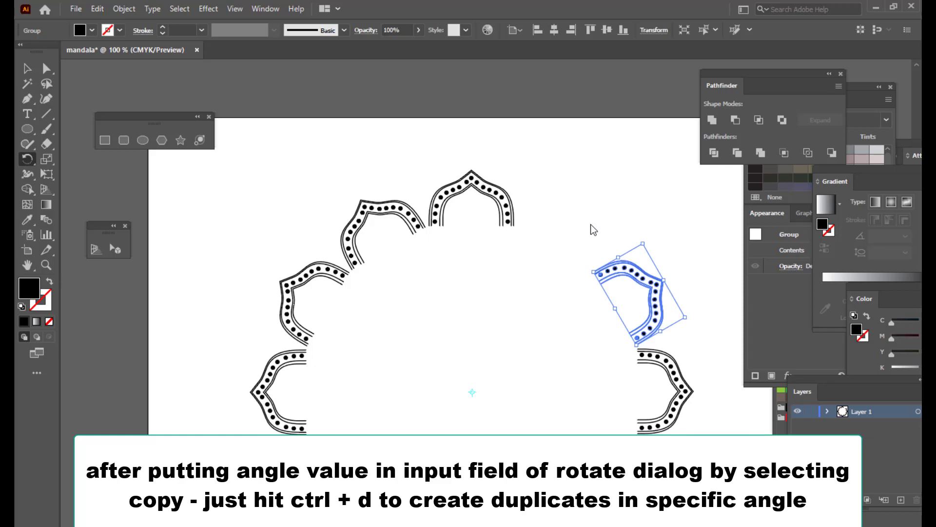
click(27, 69)
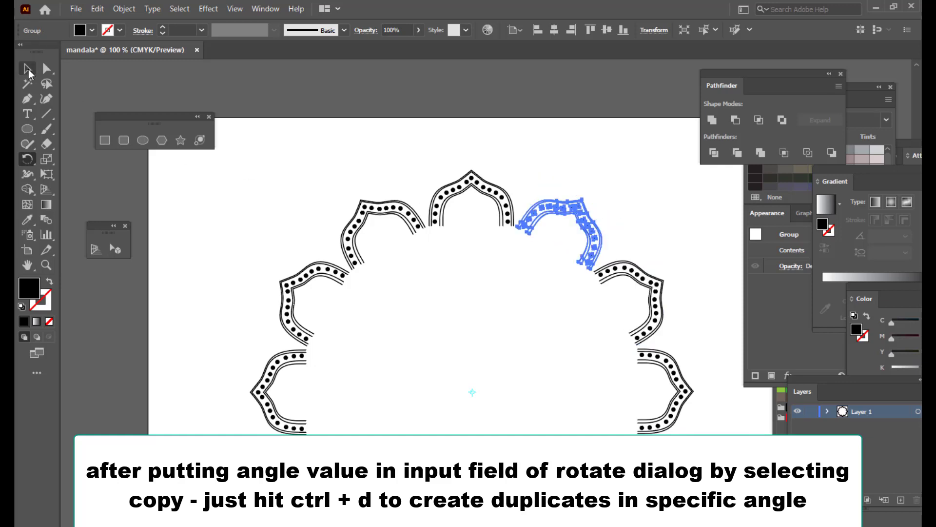
click(390, 123)
- Select all twelve petals, scale the ring down proportionally to fit inside the artboard, and position it around the artboard's middle
key(ctrl+minus)
key(ctrl+minus)
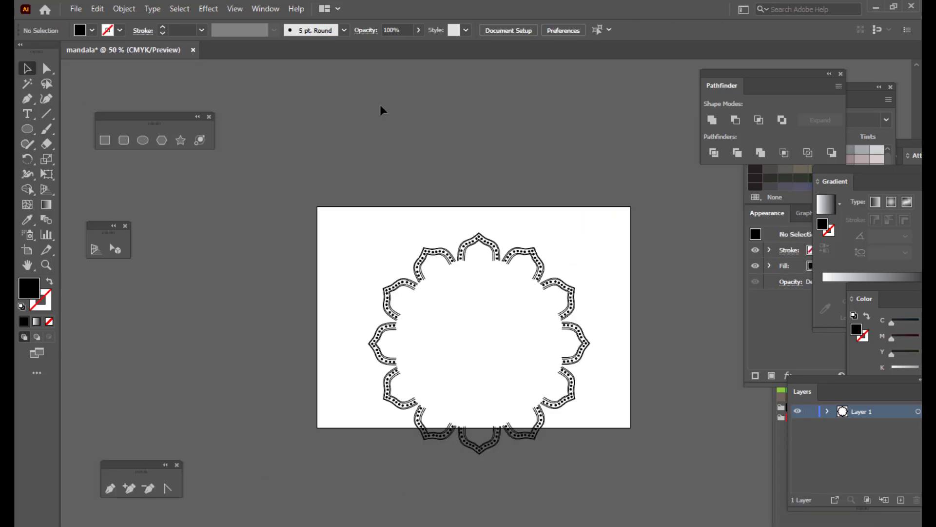
key(ctrl+plus)
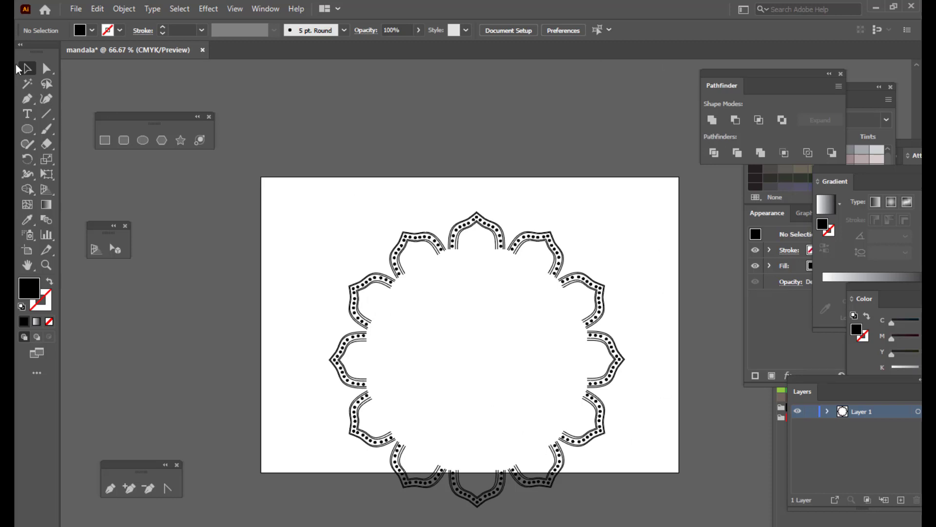
drag(277, 184, 689, 526)
scroll(647, 278, up, 2)
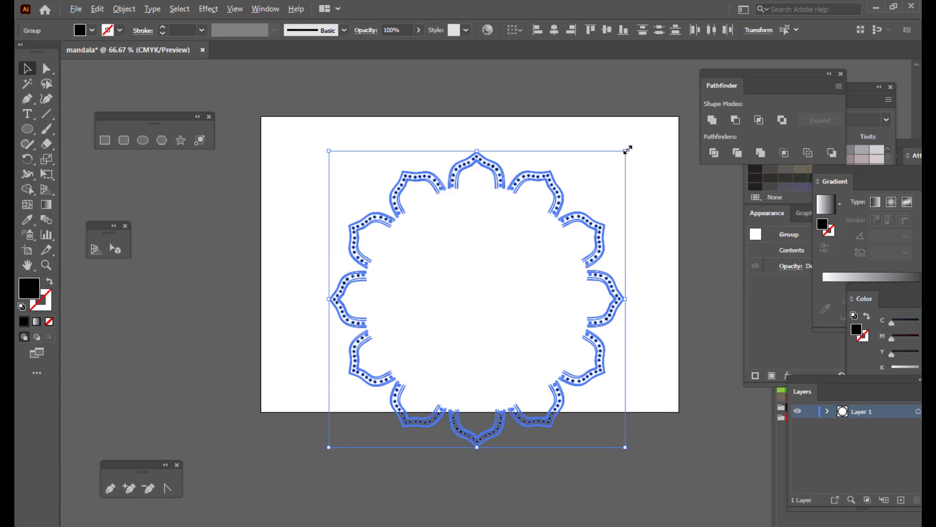
drag(628, 150, 602, 165)
drag(541, 212, 540, 181)
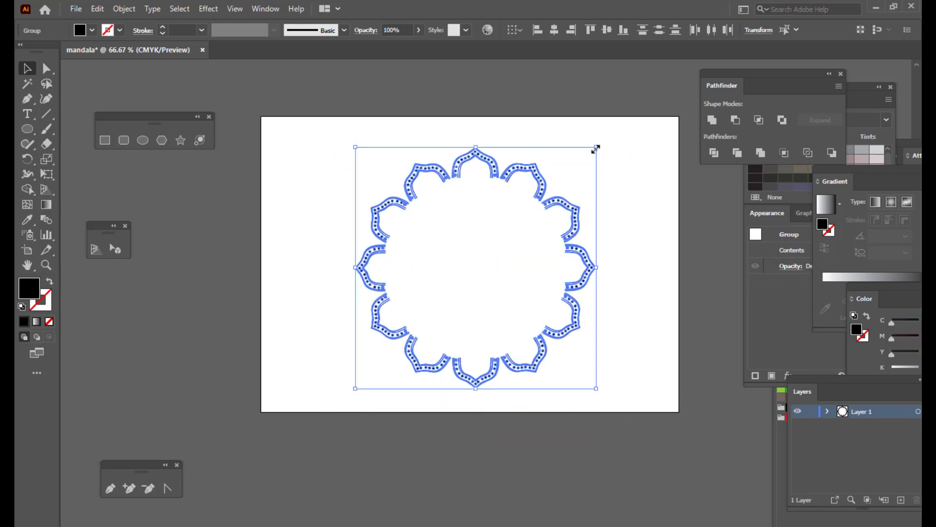
drag(596, 149, 600, 146)
click(650, 178)
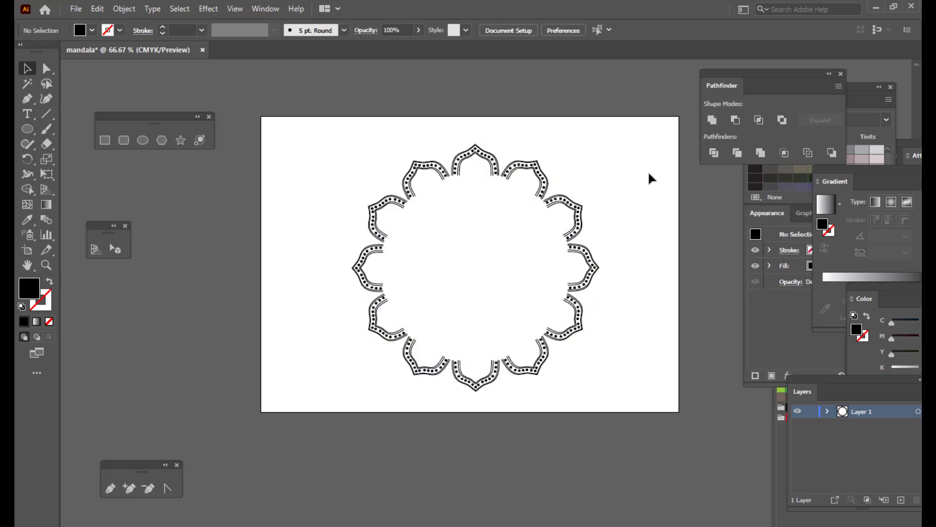
- Draw a large circle beside the petal ring, about as wide as the ring's opening, with a black stroke and no fill
click(142, 140)
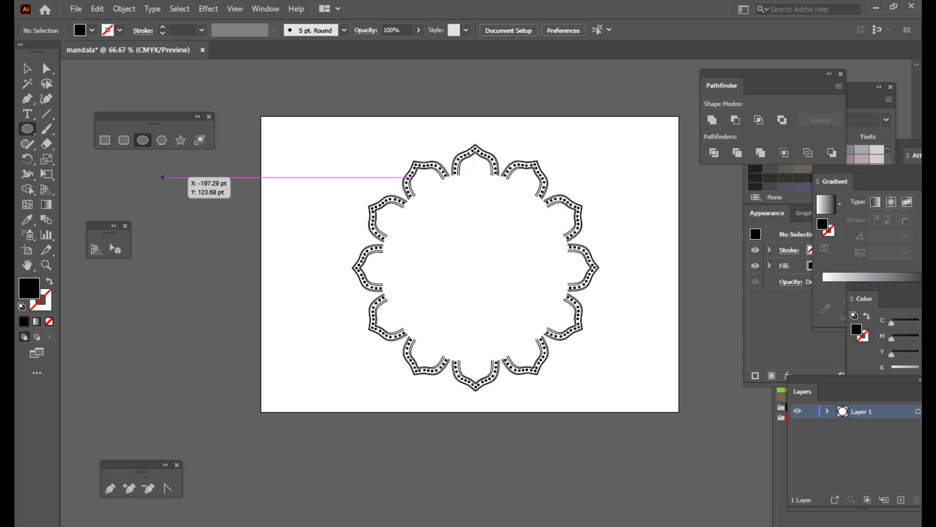
drag(152, 170, 345, 362)
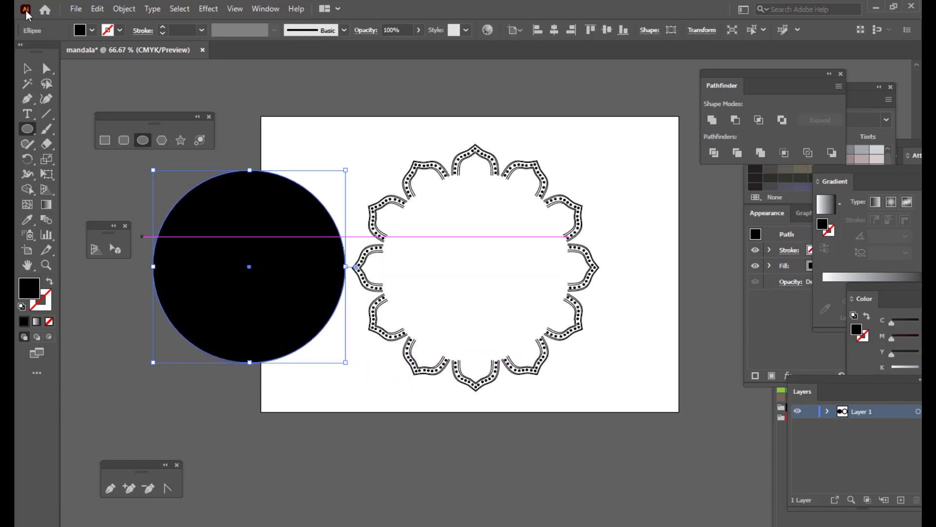
key(v)
click(348, 89)
click(276, 188)
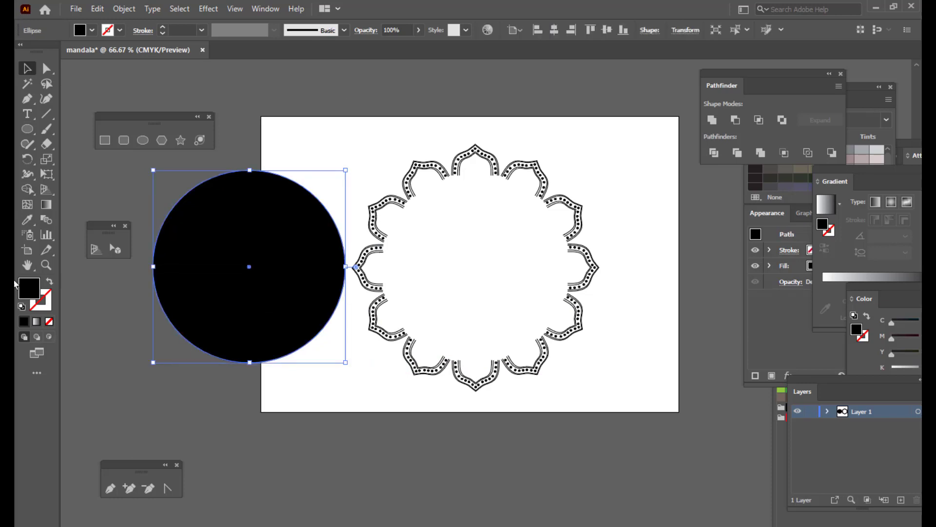
click(50, 283)
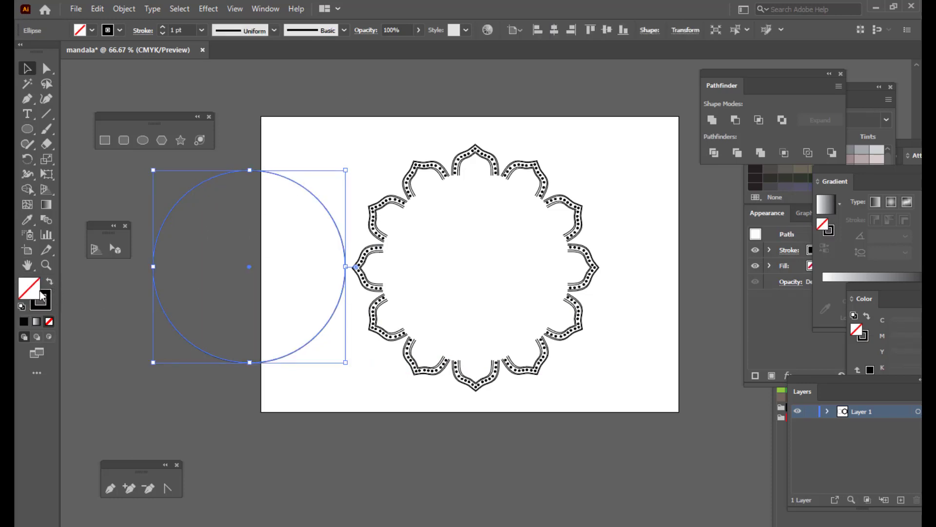
- Set the large circle's stroke weight to 12 pt
click(163, 28)
click(163, 28)
click(163, 27)
click(163, 27)
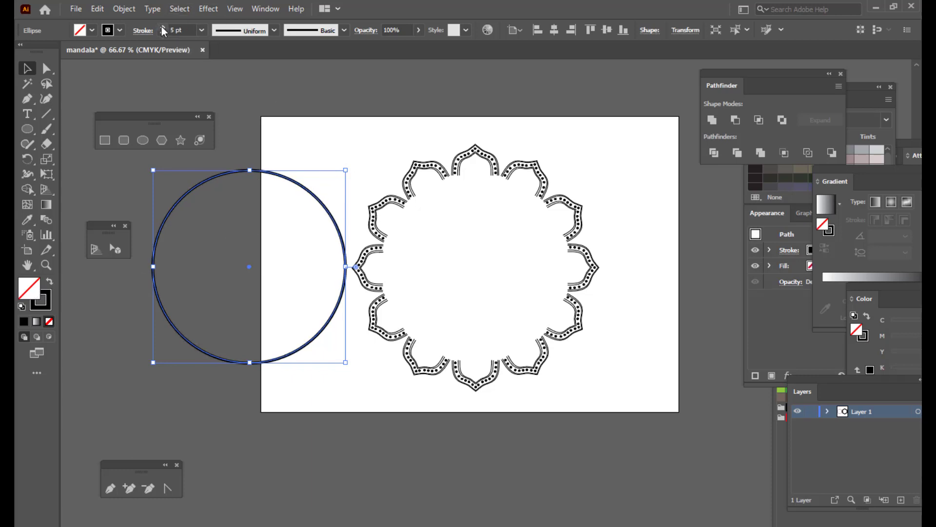
click(163, 27)
click(163, 28)
click(163, 27)
click(163, 27)
click(163, 27)
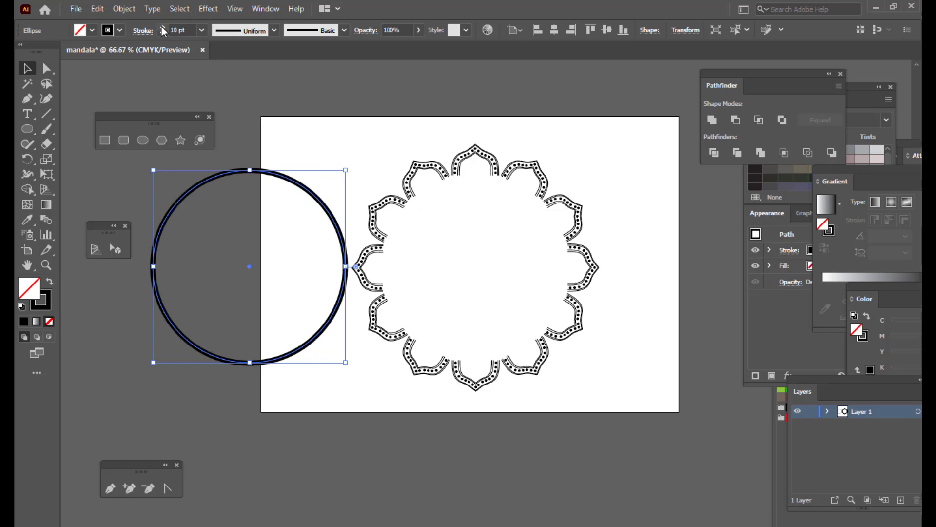
click(162, 27)
click(163, 27)
click(162, 27)
click(163, 27)
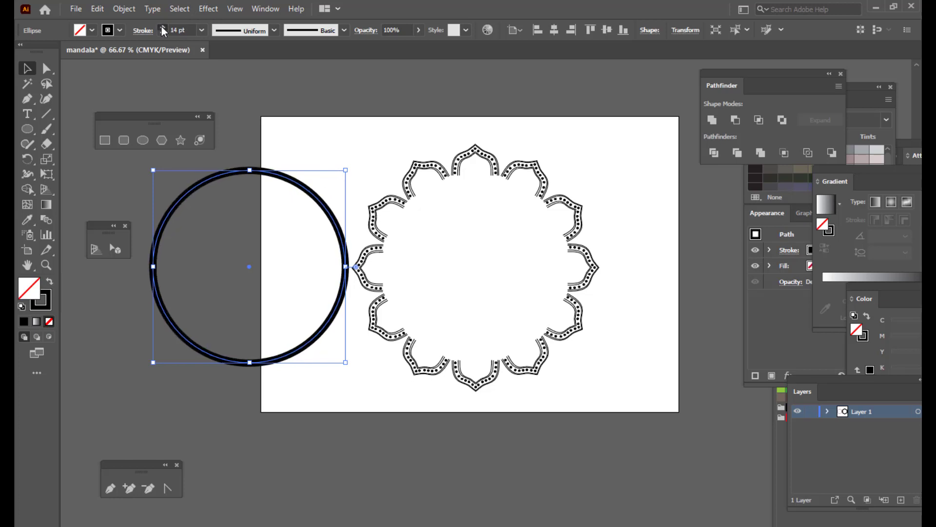
click(163, 27)
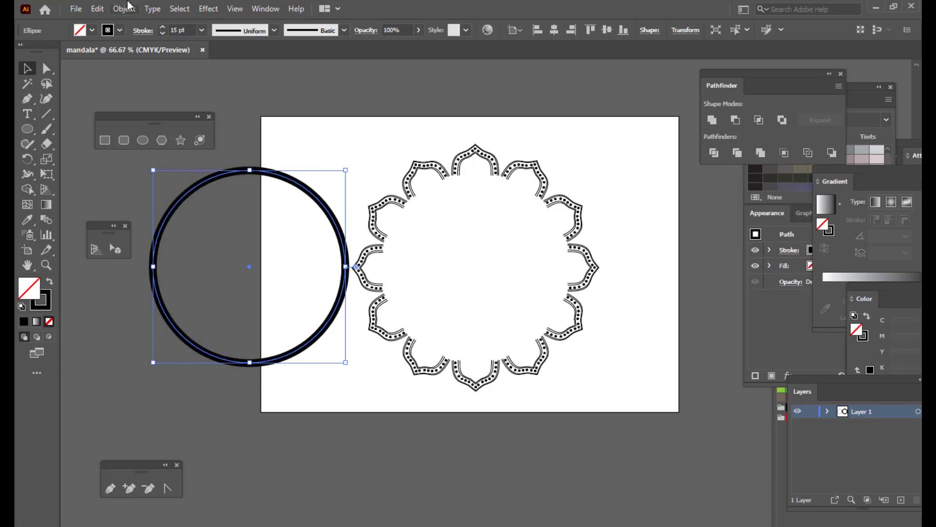
click(162, 34)
click(162, 34)
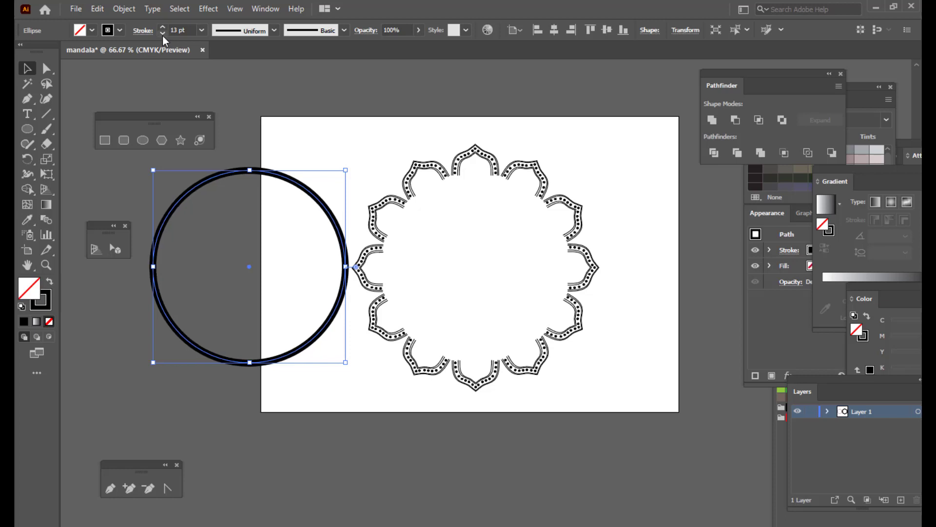
click(163, 34)
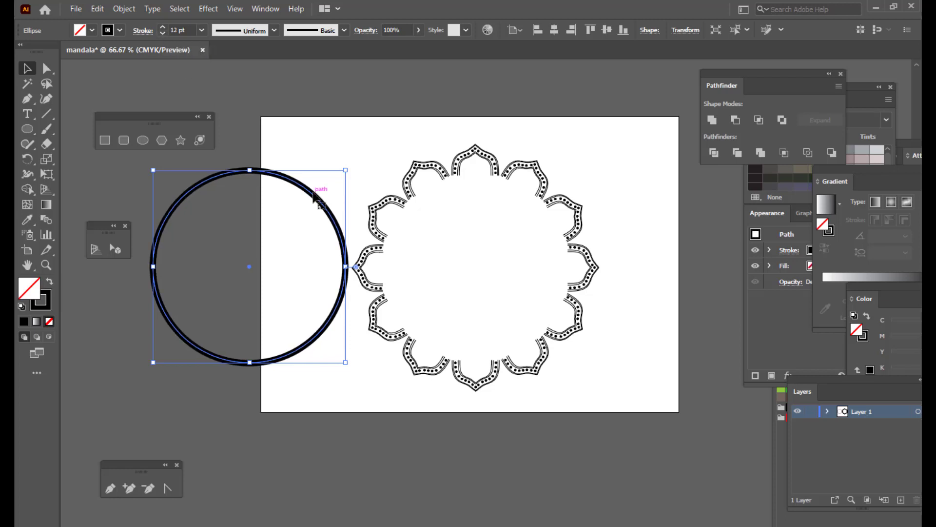
- Move the large circle over the middle of the petal ring and scale it down slightly around its centre to cover the petals' inner ends
mouse_move(312, 197)
mouse_down()
mouse_move(549, 222)
mouse_move(540, 200)
mouse_up()
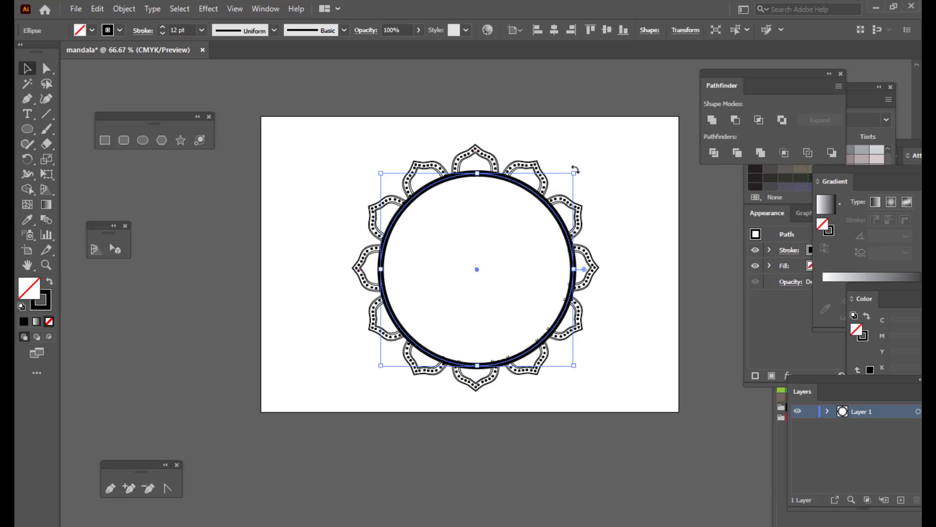
drag(574, 173, 573, 174)
click(725, 198)
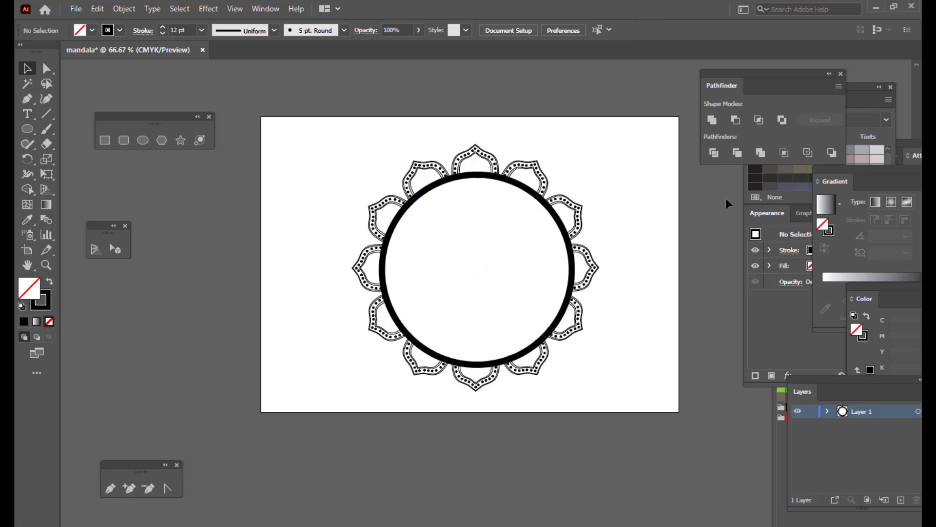
click(517, 182)
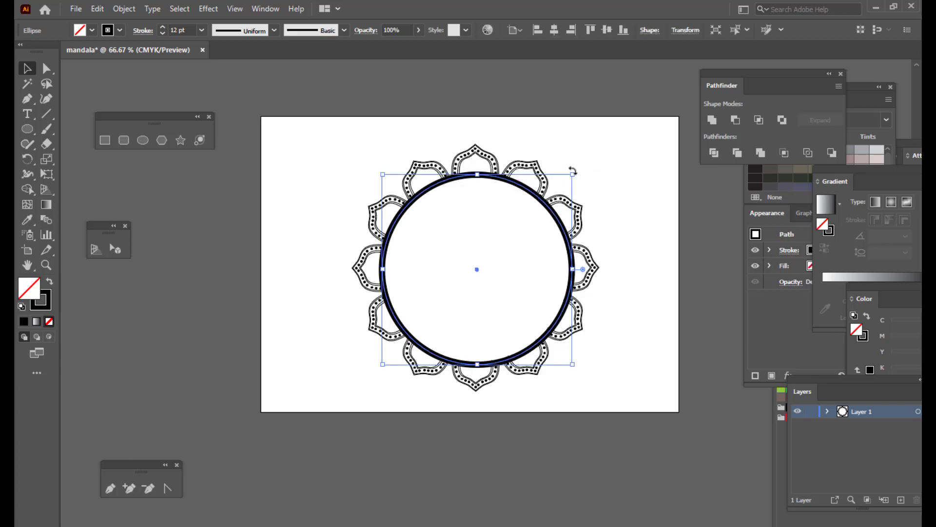
drag(572, 174, 573, 178)
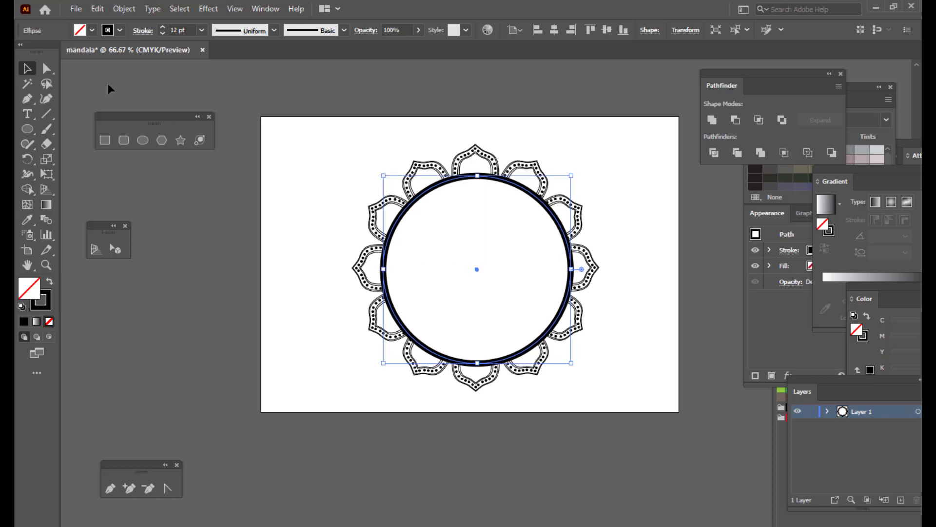
- Reduce the large circle's stroke weight to 7 pt and deselect it
click(163, 33)
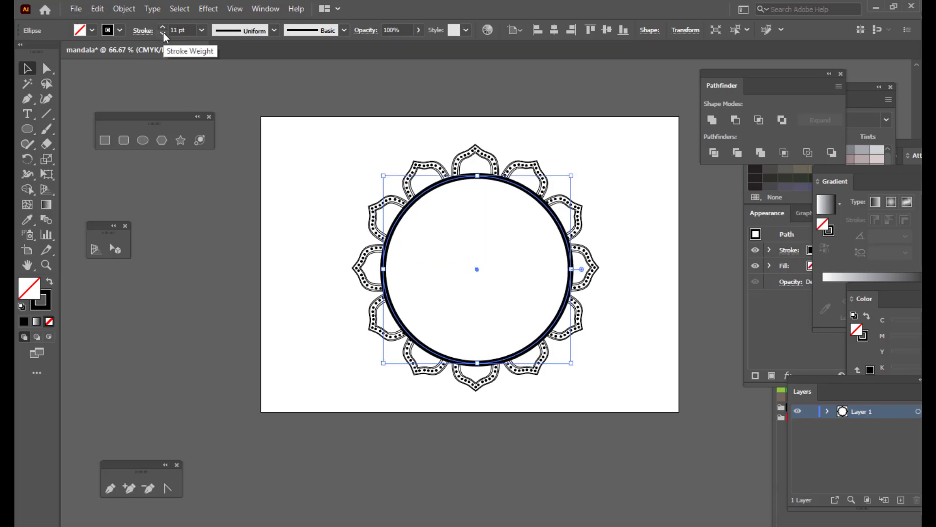
click(163, 33)
click(163, 33)
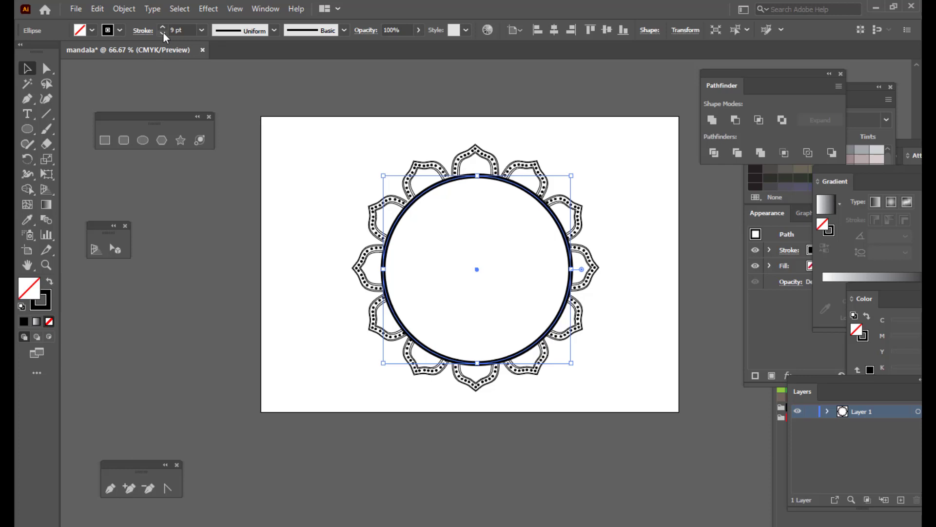
click(163, 33)
click(163, 33)
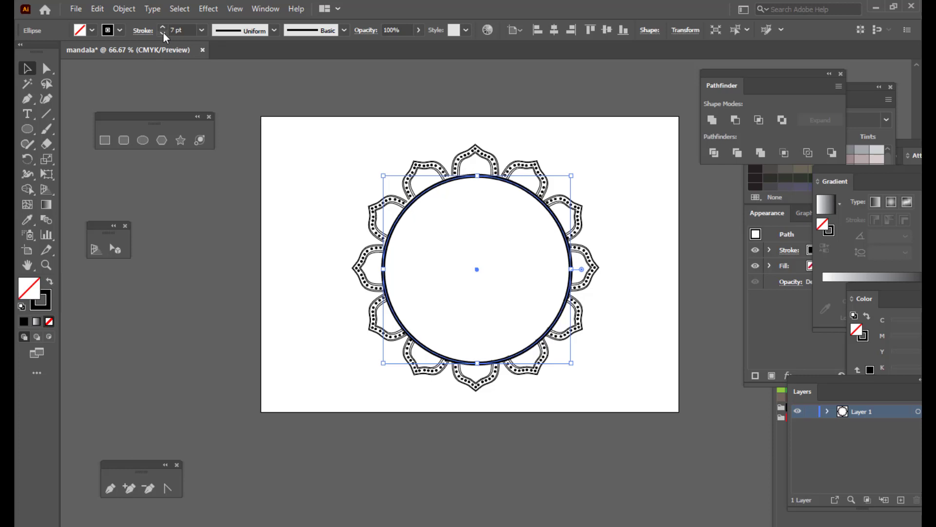
click(409, 94)
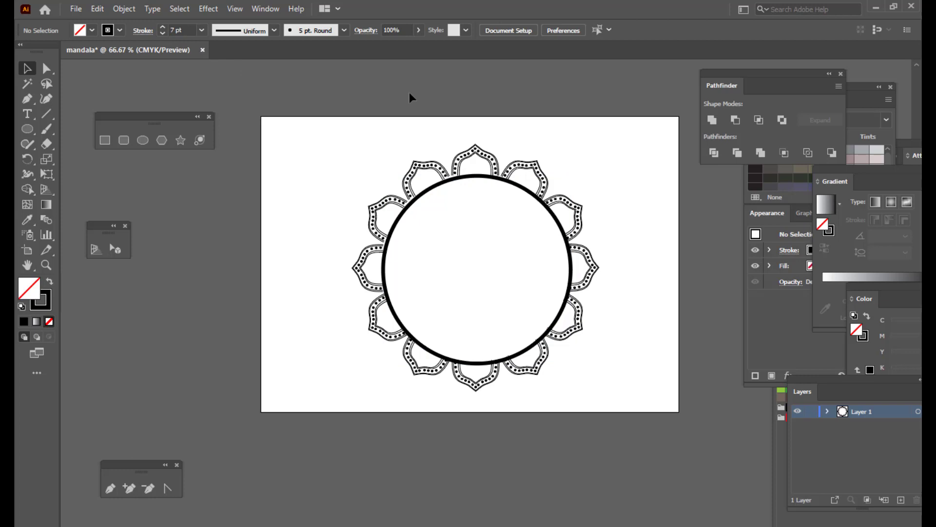
- Nudge the large circle up three small increments to centre it within the petal ring, and deselect it
click(514, 183)
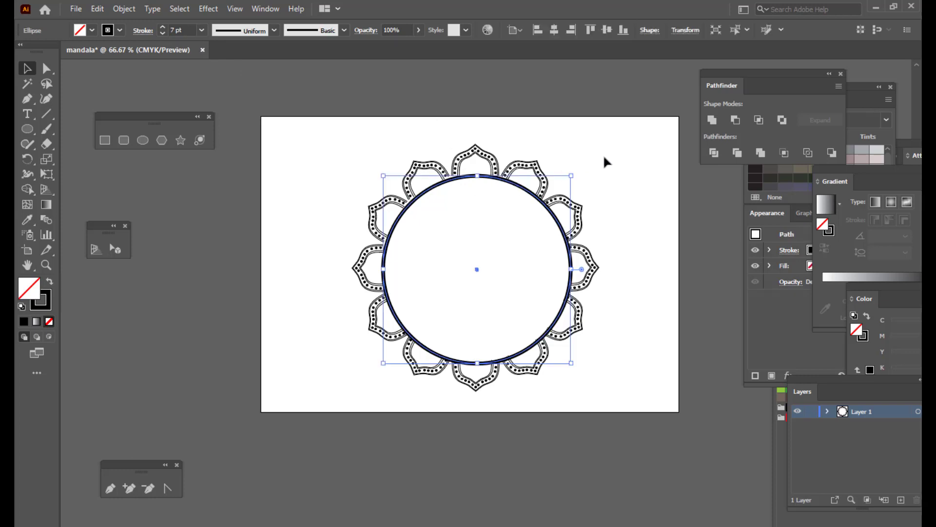
key(Up)
key(Up)
key(Up)
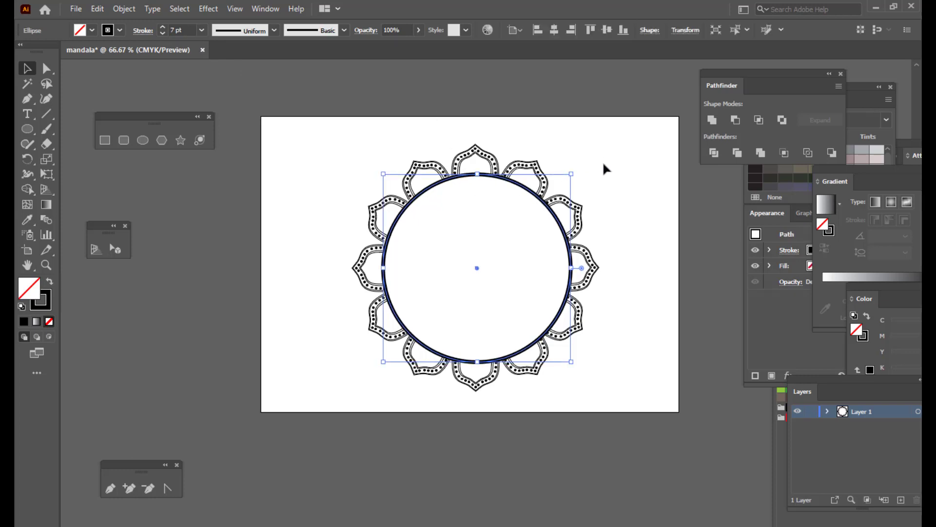
click(623, 164)
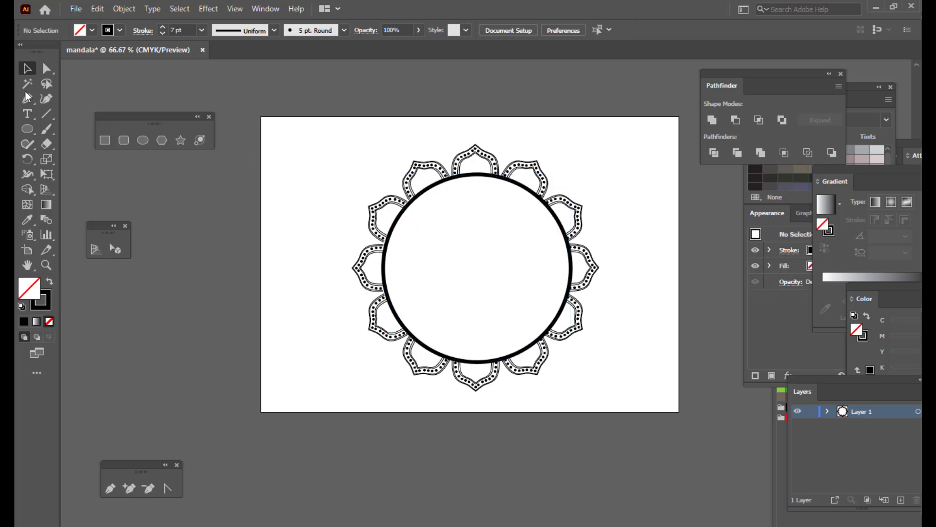
- Draw a small black-filled circle without a stroke, scale it down, and place it inside the top petal just above the large circle
click(145, 140)
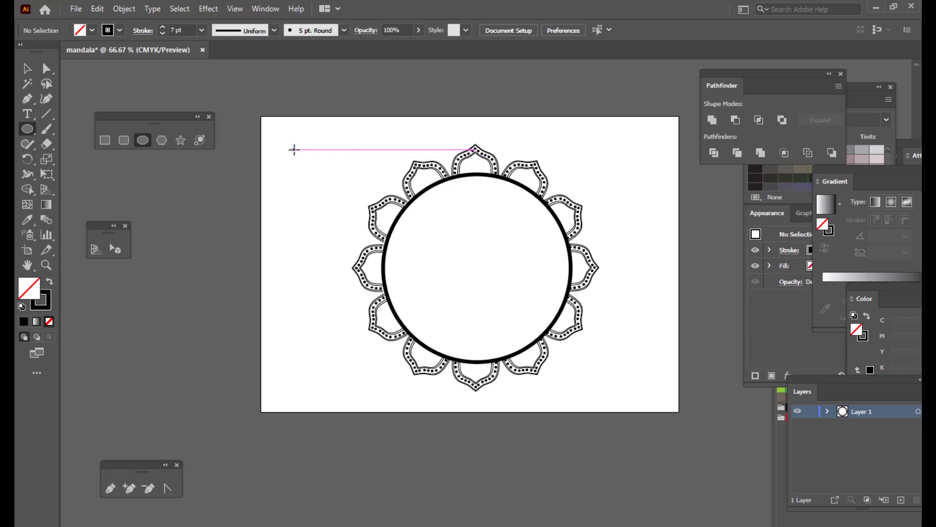
drag(292, 149, 316, 171)
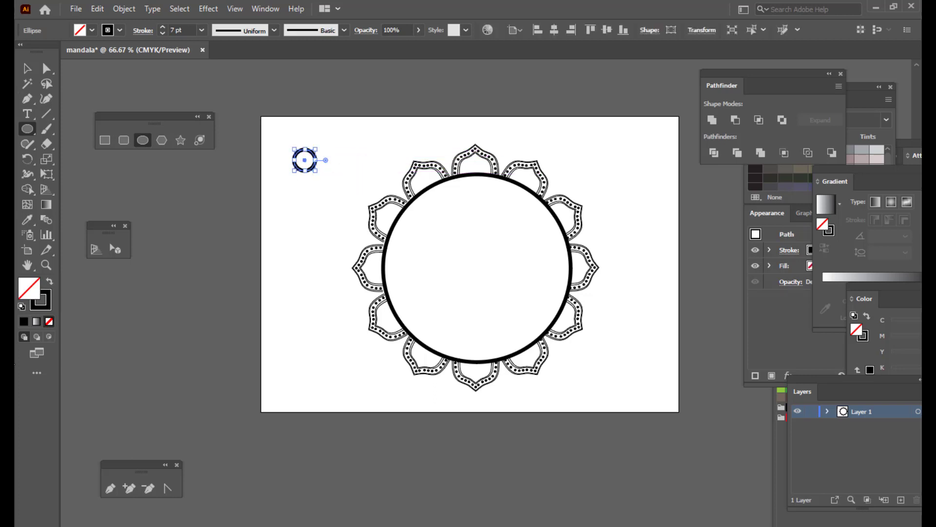
click(50, 281)
click(28, 68)
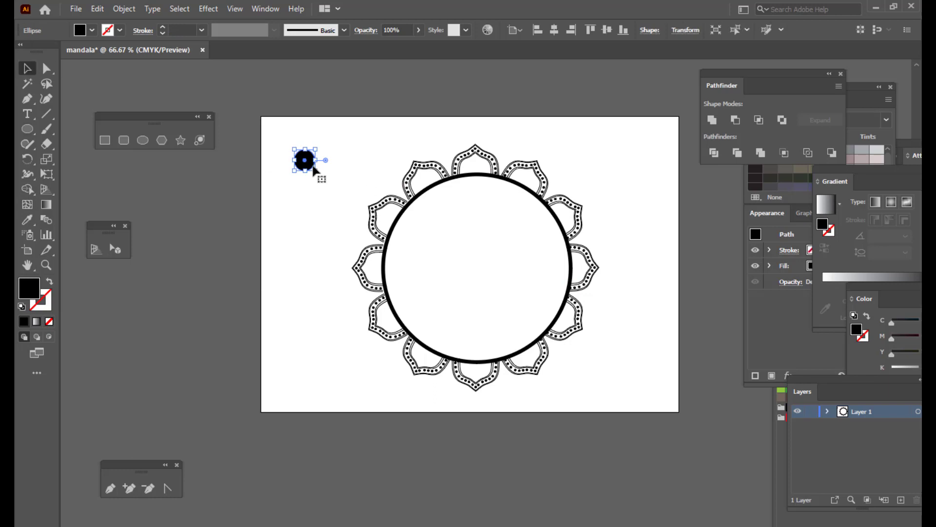
drag(309, 166, 475, 166)
click(526, 119)
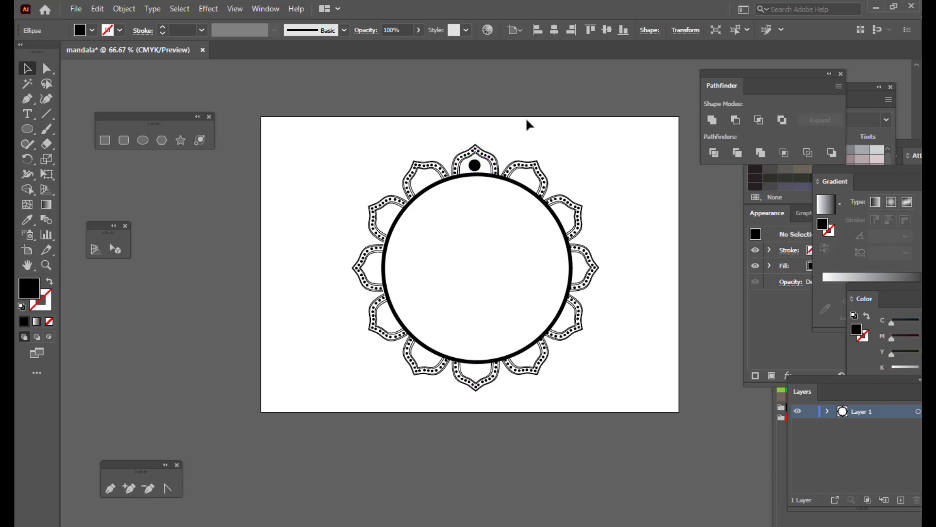
- Create a copy of the top petal's black dot rotated 30° around the centre of the large circle
click(475, 166)
key(r)
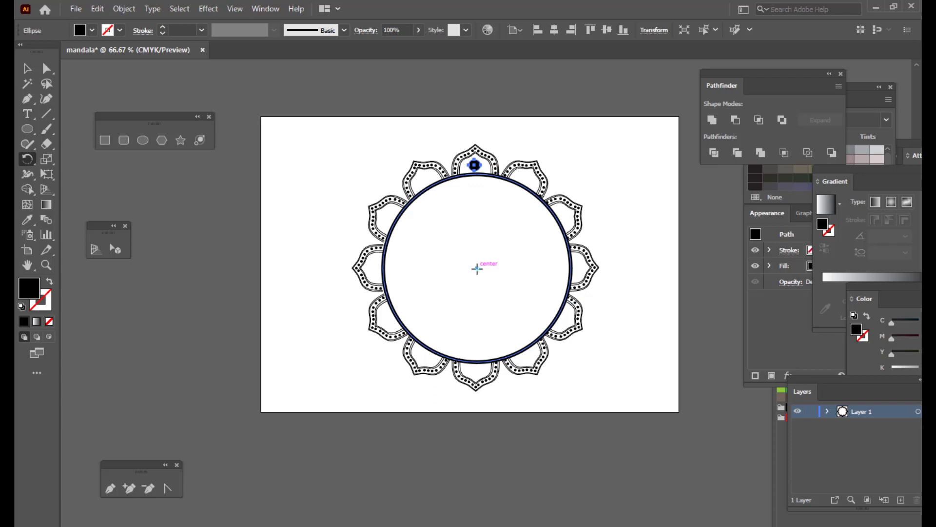
alt+click(476, 268)
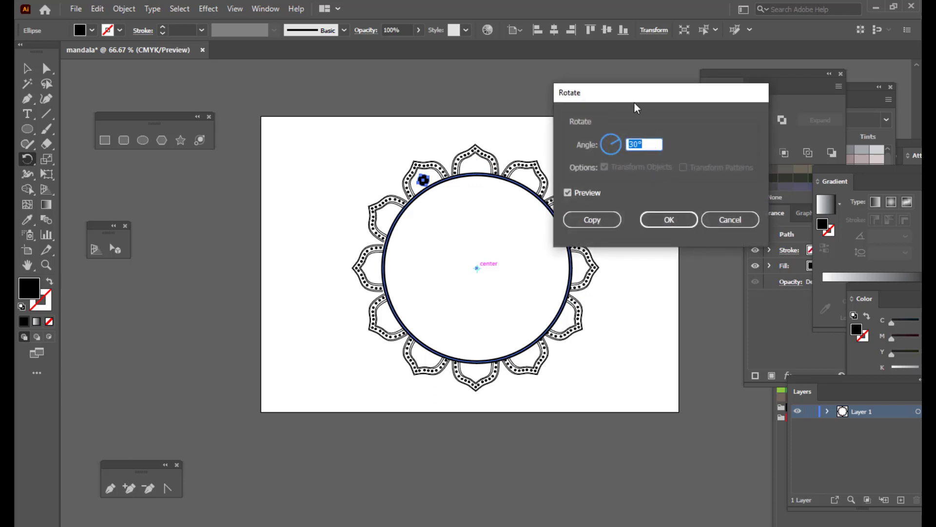
drag(635, 103, 627, 103)
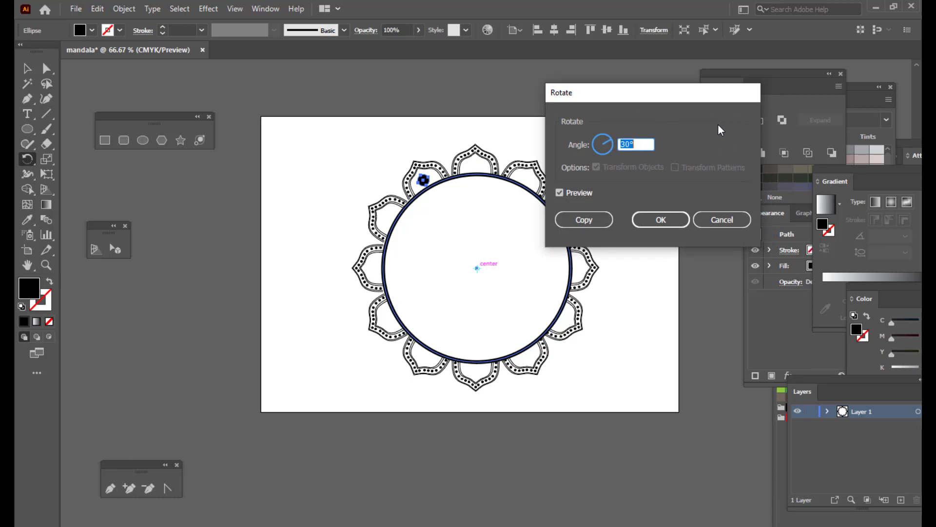
drag(606, 96, 624, 70)
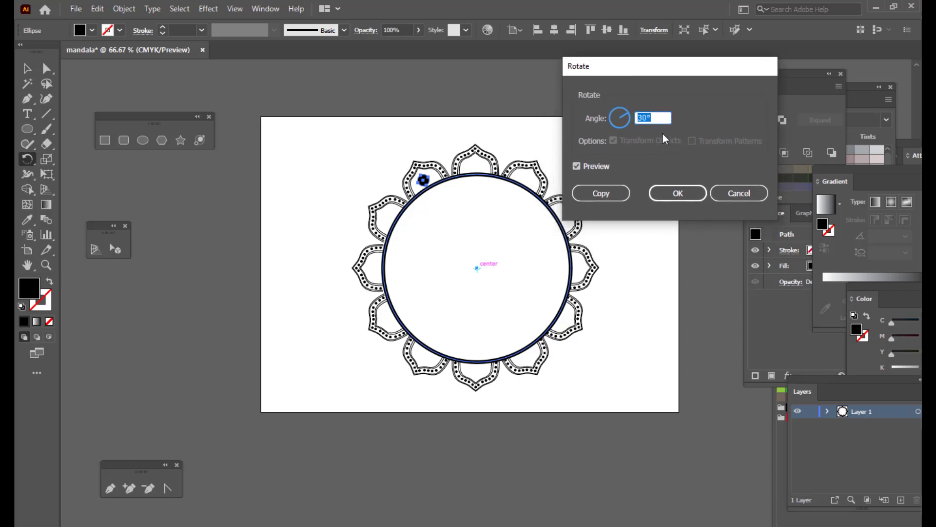
click(601, 194)
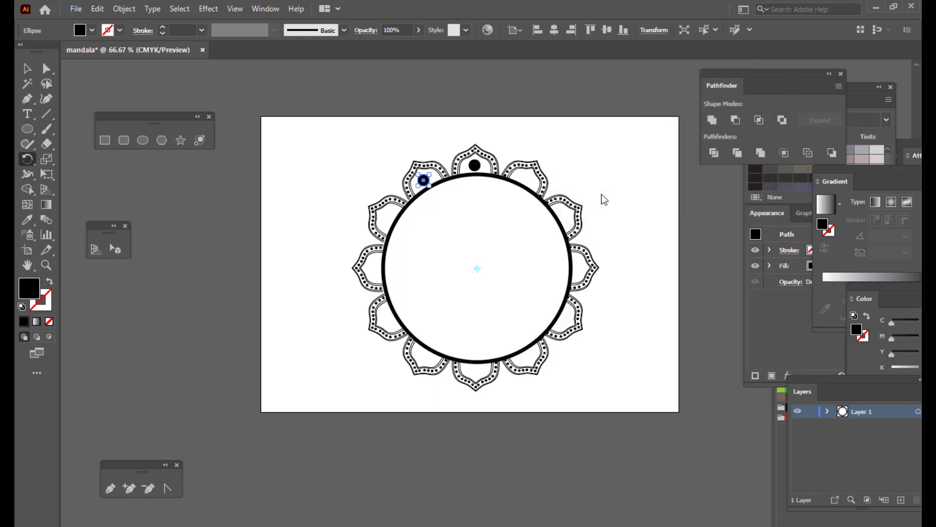
- Repeat the 30° rotated copy of the dot until all twelve petals contain one, and deselect
key(ctrl+d)
key(ctrl+d)
key(ctrl+d)
key(ctrl+d)
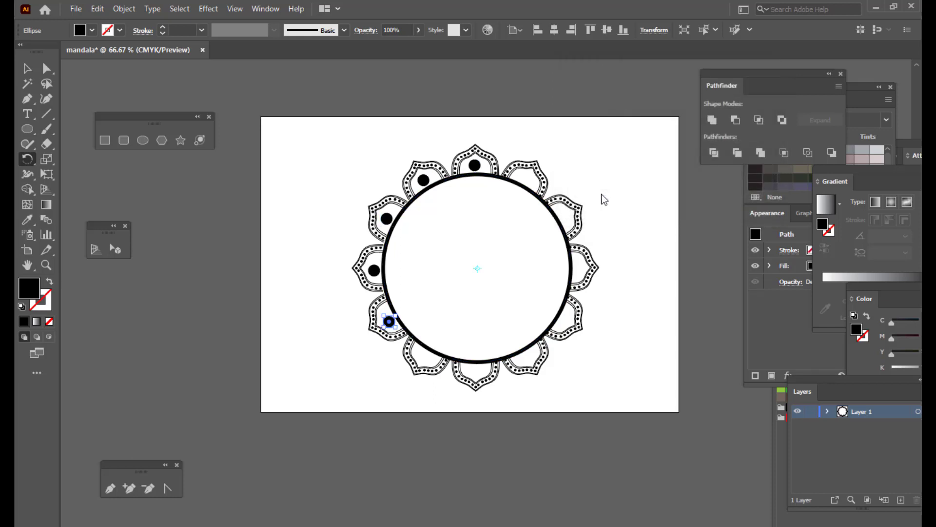
key(ctrl+d)
key(ctrl+d)
key(ctrl+d)
key(ctrl+d)
key(ctrl+d)
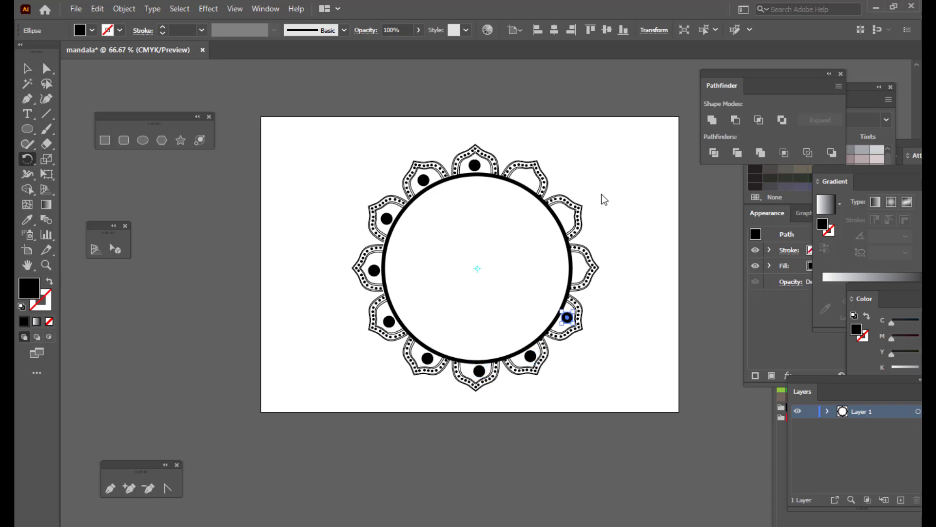
key(ctrl+d)
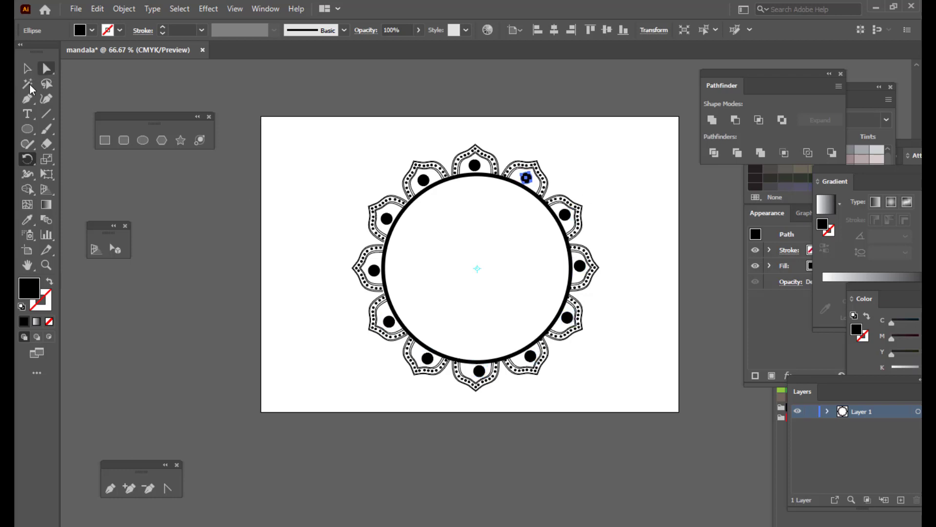
click(25, 69)
click(428, 139)
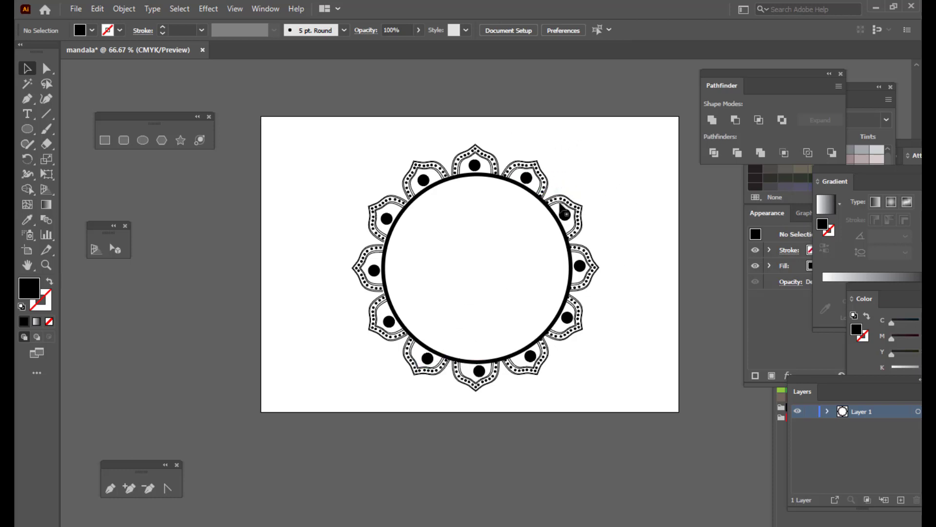
- Reposition the black dots in the bottom petal and its lower-left neighbour to sit centred within their petals, and deselect
click(428, 359)
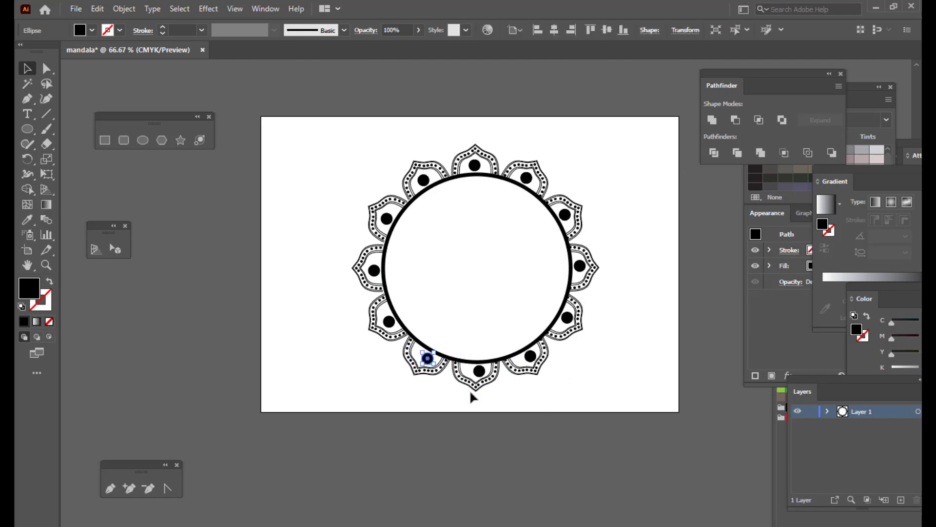
key(ctrl+plus)
key(ctrl+plus)
key(ctrl+plus)
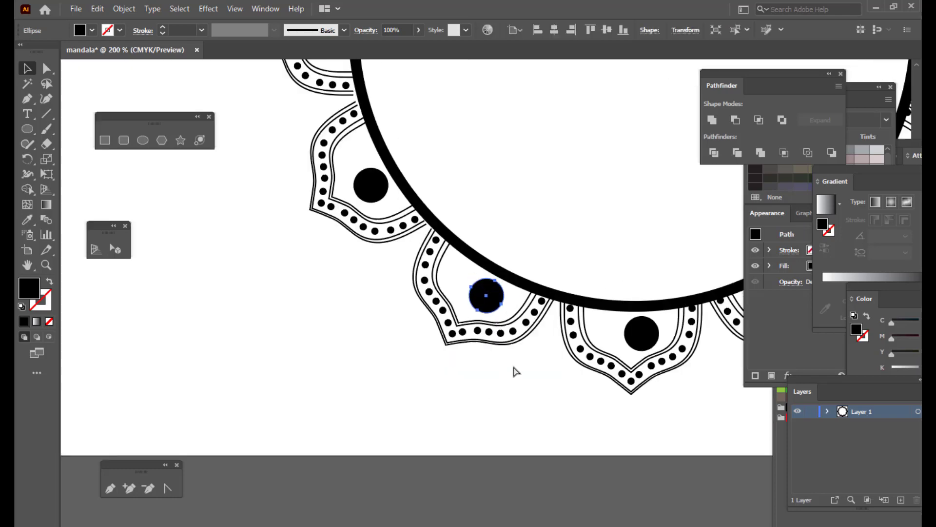
key(ctrl+plus)
drag(487, 296, 478, 289)
key(ctrl+minus)
key(ctrl+minus)
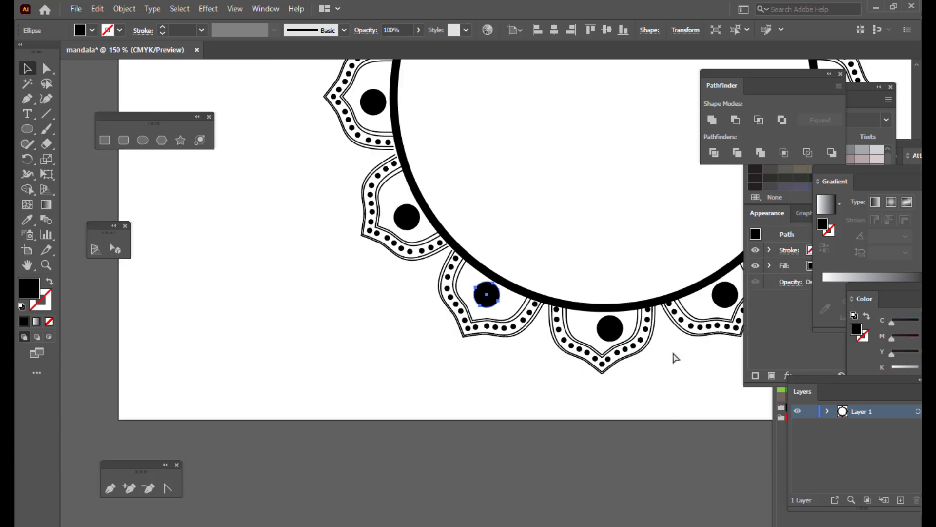
click(610, 328)
drag(611, 333, 604, 331)
click(655, 394)
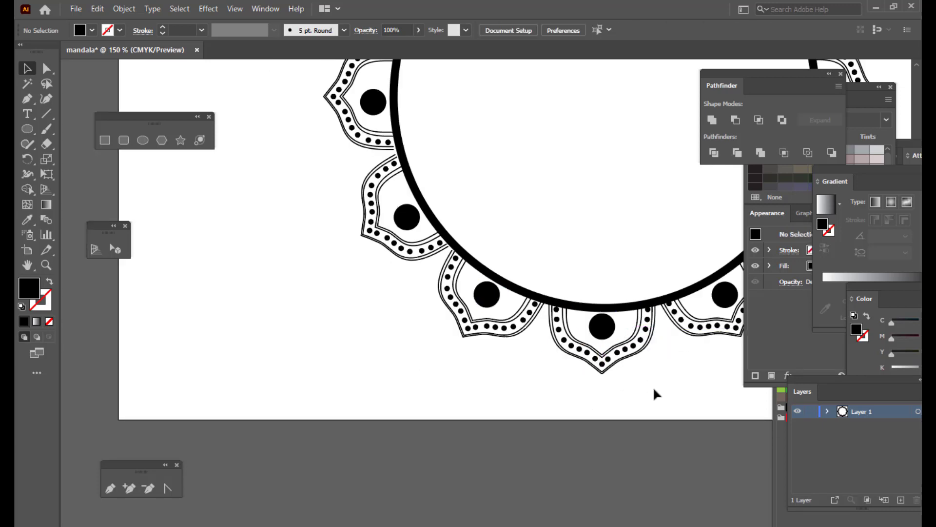
- Centre the black dots in the two lower-right petals and in the petal just below the leftmost one
double_click(26, 265)
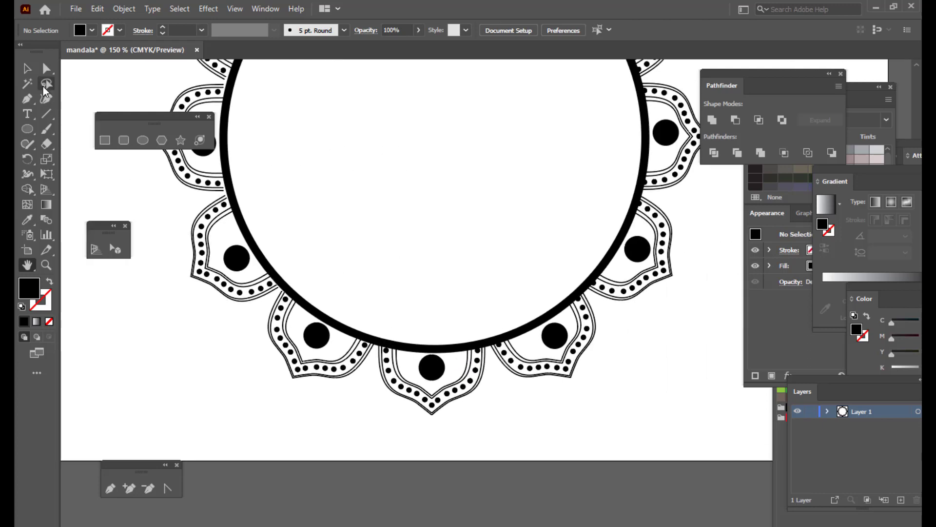
click(27, 71)
drag(561, 341, 554, 339)
drag(638, 251, 640, 254)
drag(236, 253, 234, 255)
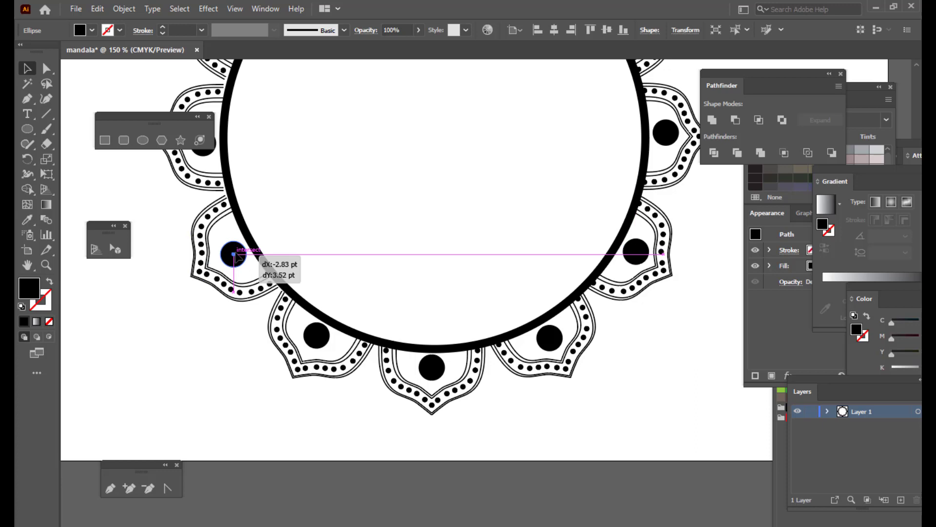
drag(236, 257, 235, 254)
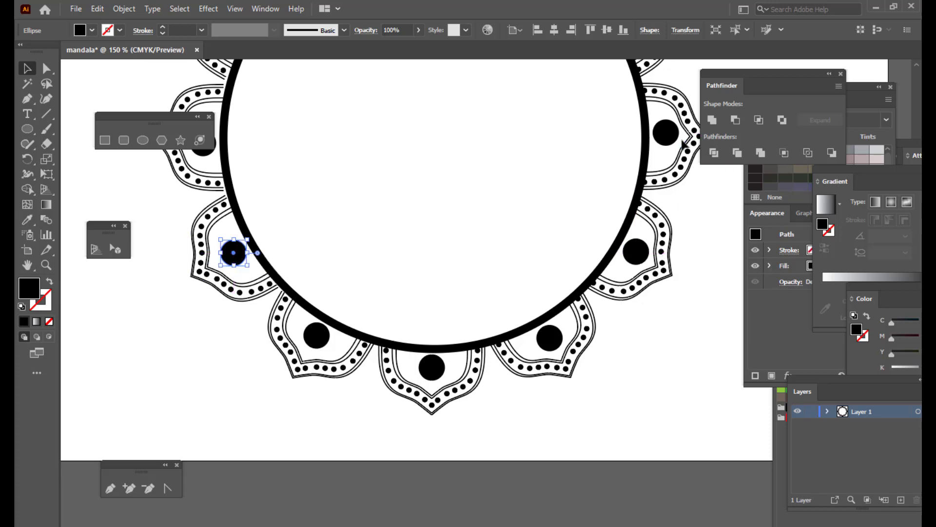
- Centre the black dots in the leftmost petal and the petal just above it, and deselect
scroll(681, 138, up, 6)
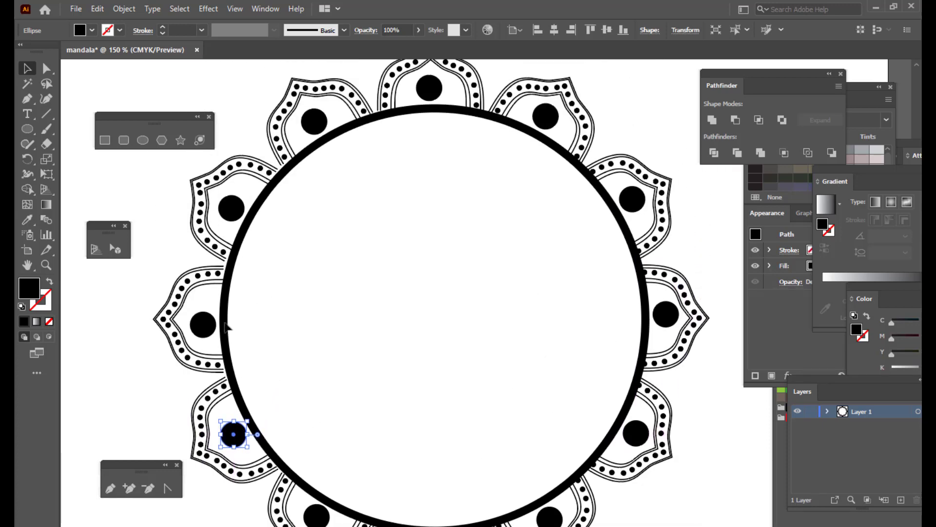
drag(203, 324, 203, 320)
drag(233, 208, 233, 203)
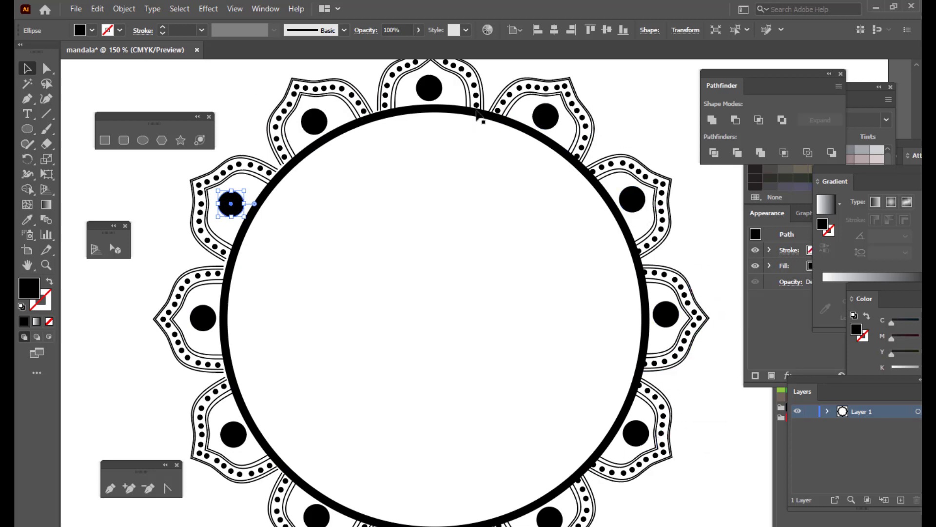
key(ctrl+minus)
key(ctrl+minus)
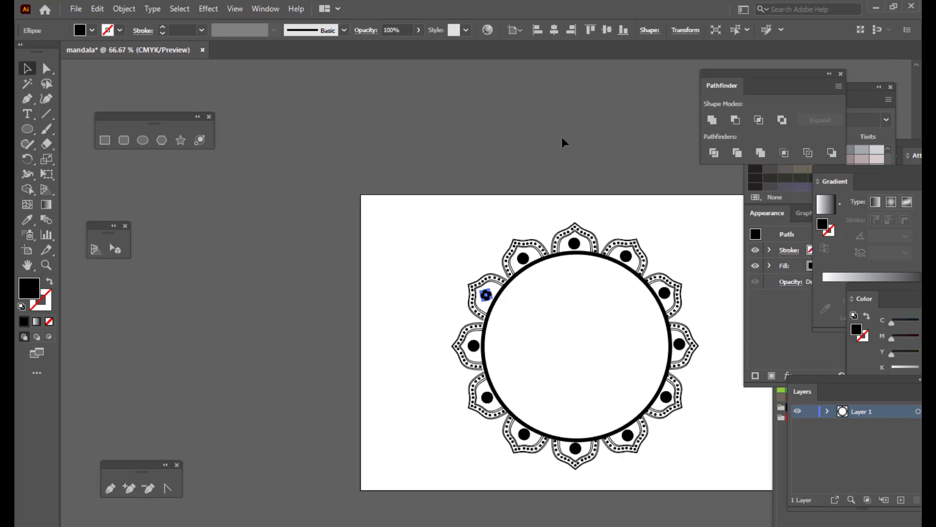
click(563, 142)
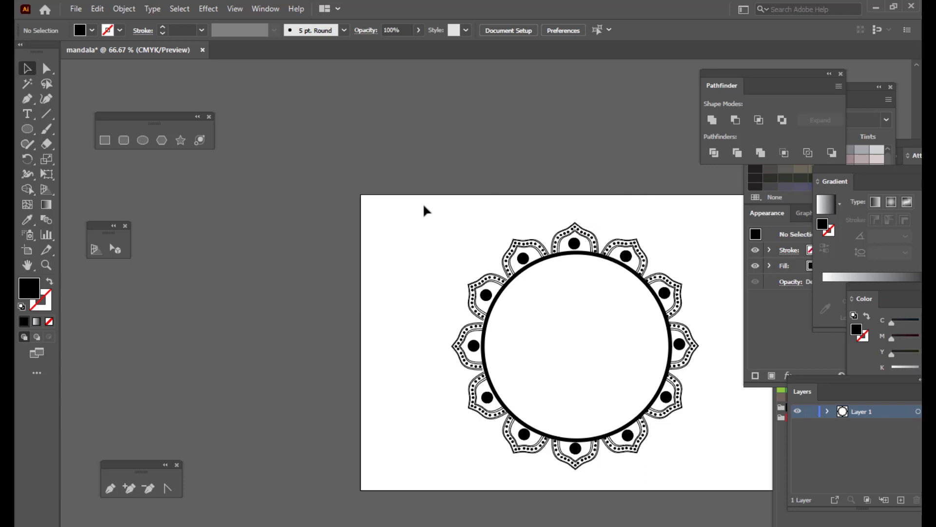
- Select all petals, dots and the large circle of the mandala and group them
key(h)
drag(589, 302, 512, 293)
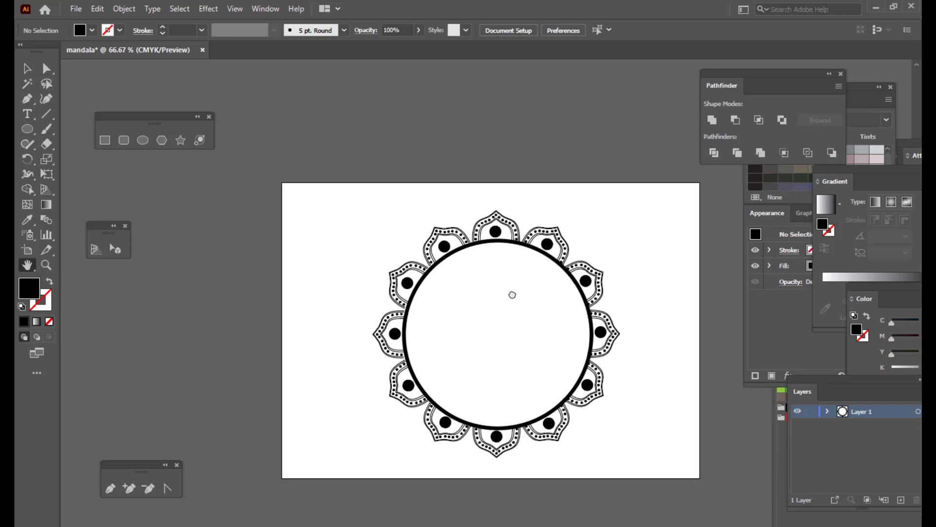
click(29, 70)
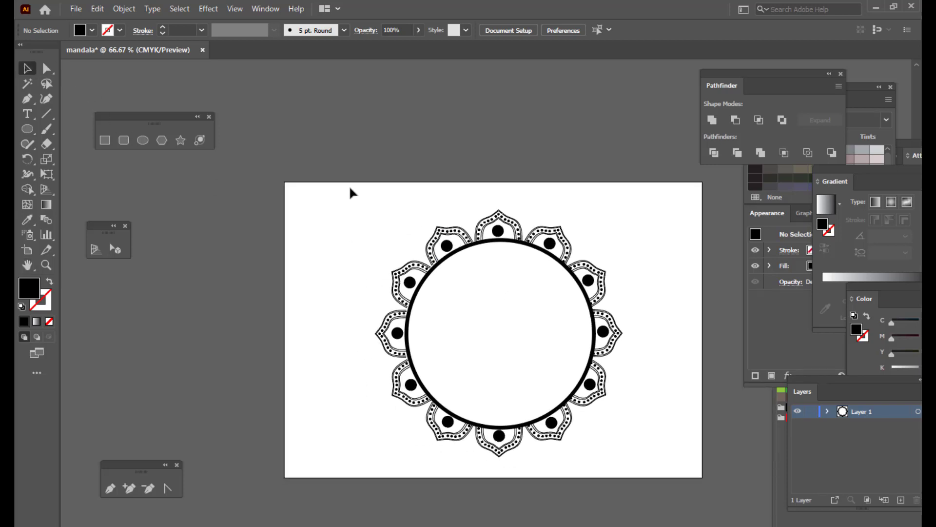
drag(349, 188, 657, 470)
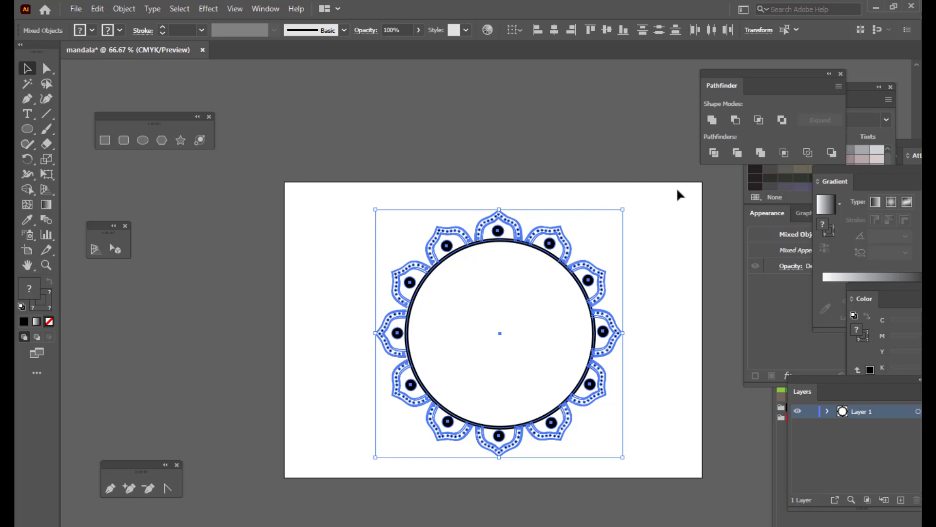
key(ctrl+g)
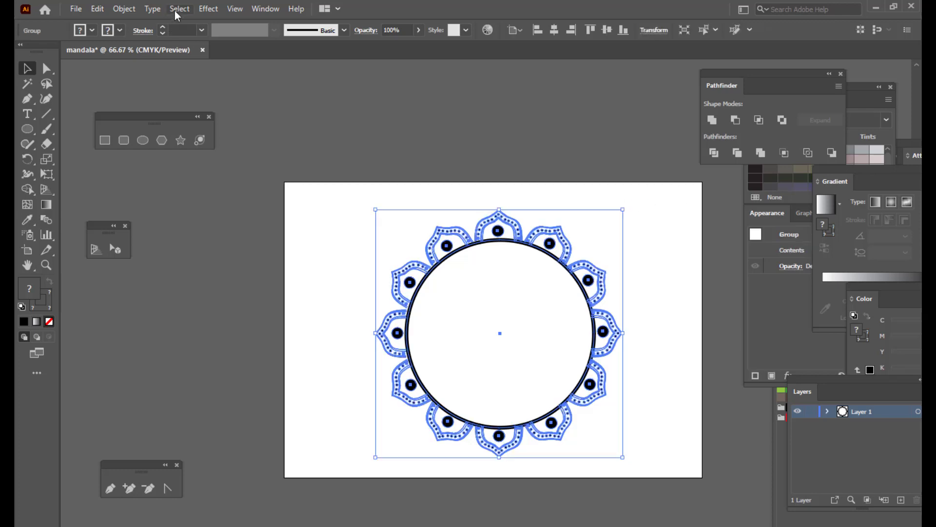
- Expand the fill and stroke of the mandala group, and deselect it
click(124, 9)
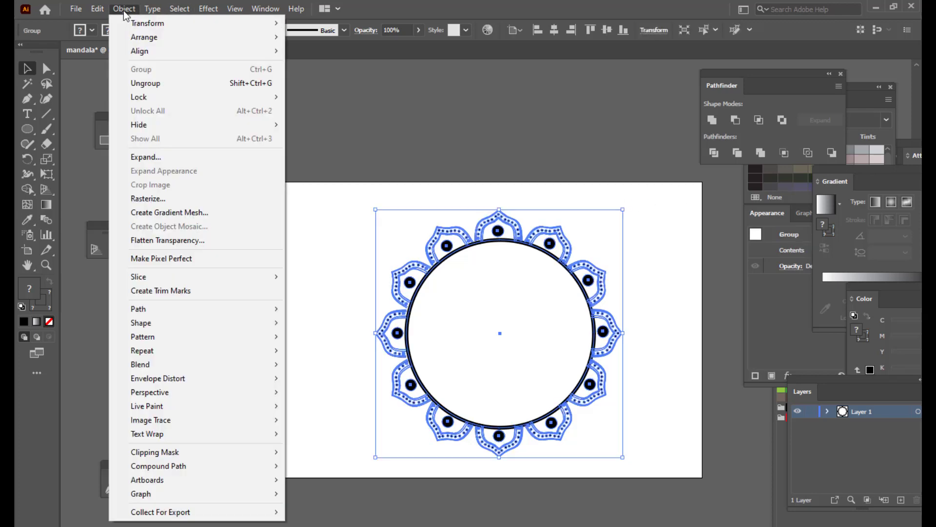
click(144, 156)
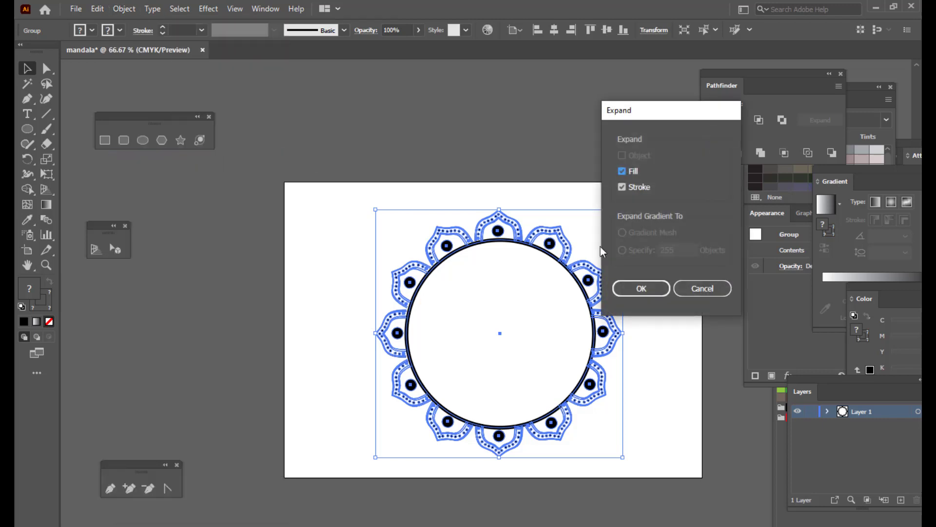
click(627, 287)
click(535, 137)
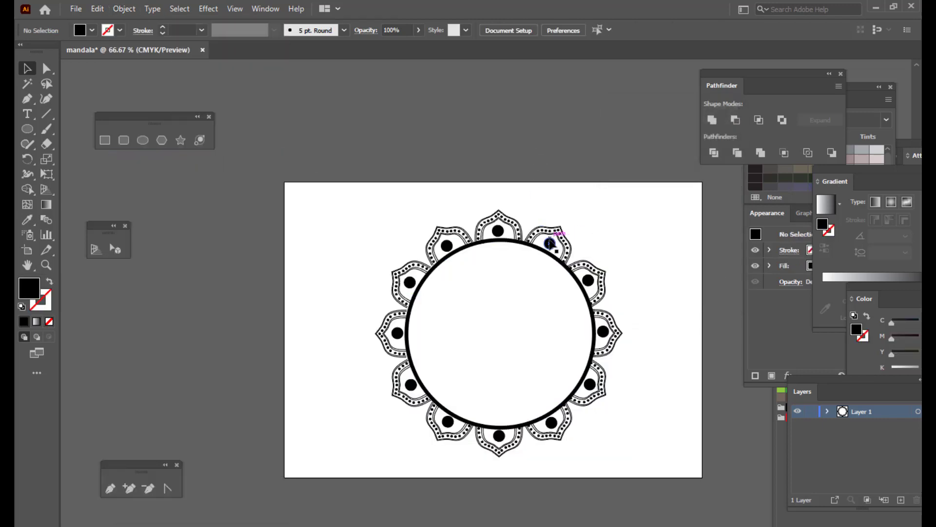
- Place a scaled-down copy of the whole mandala group concentrically inside the large thick circle
click(546, 254)
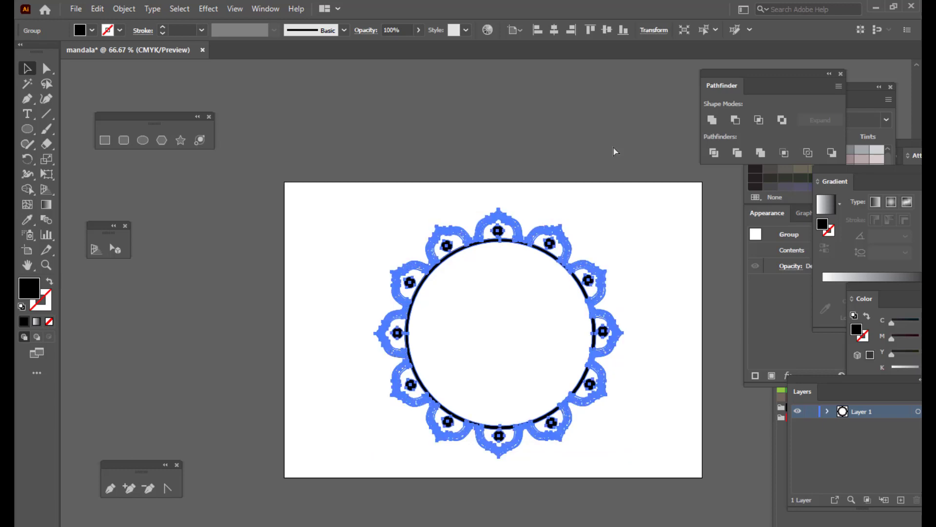
drag(624, 209, 596, 245)
click(629, 227)
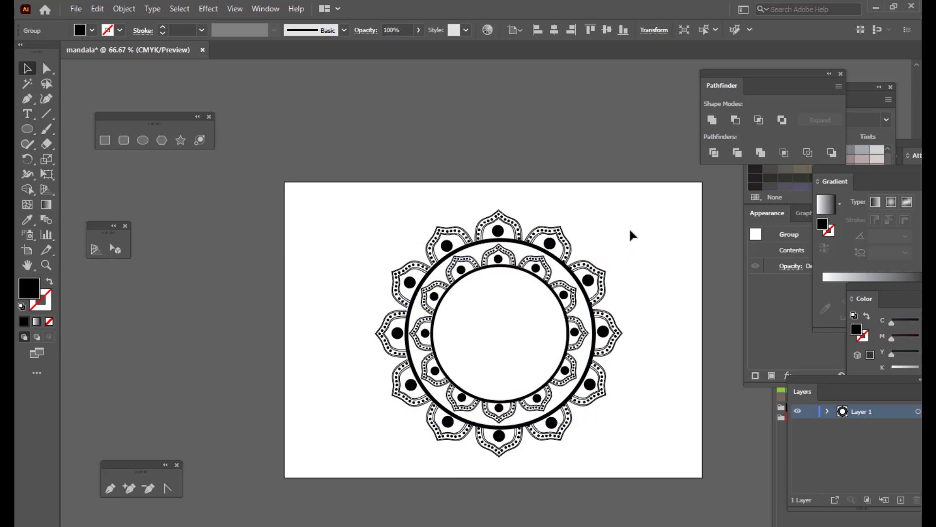
- Nudge the smaller inner mandala five small increments to the right to centre it within the large circle, and deselect
click(561, 293)
key(Right)
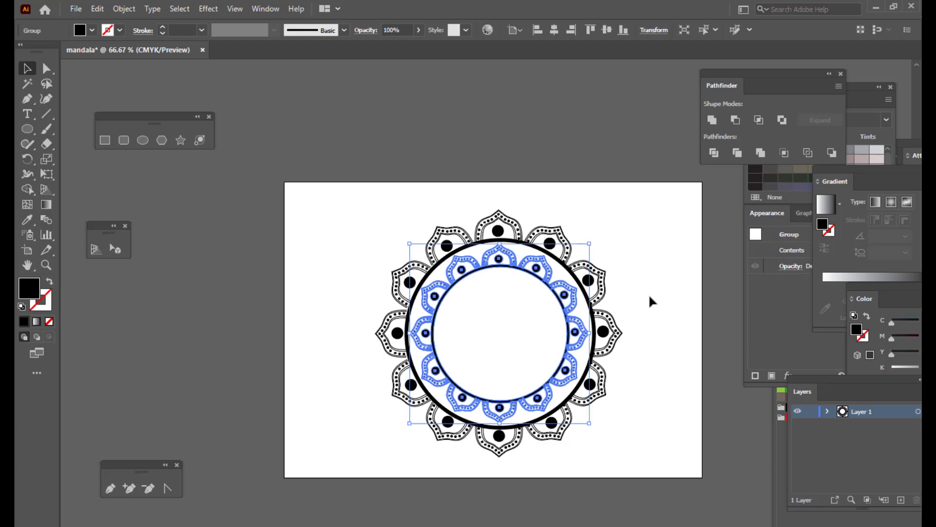
key(Right)
key(Right)
key(Right)
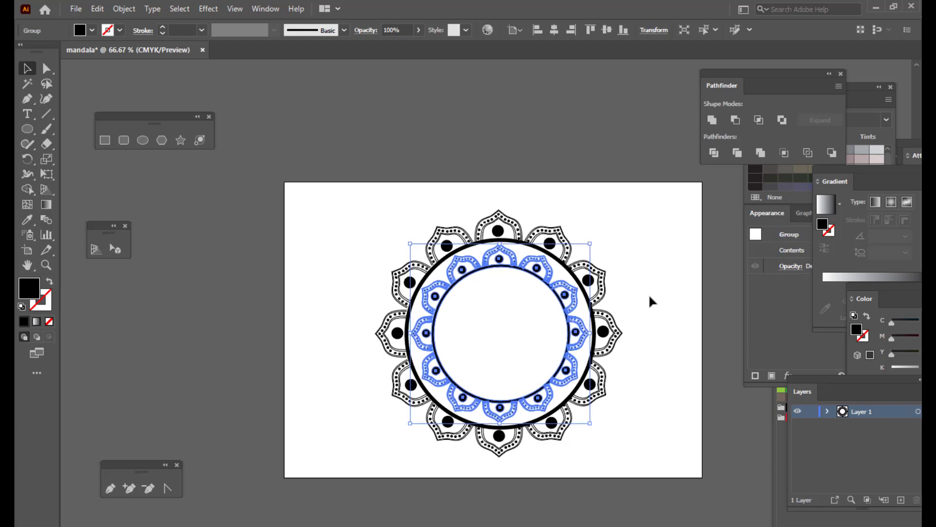
key(Right)
click(651, 294)
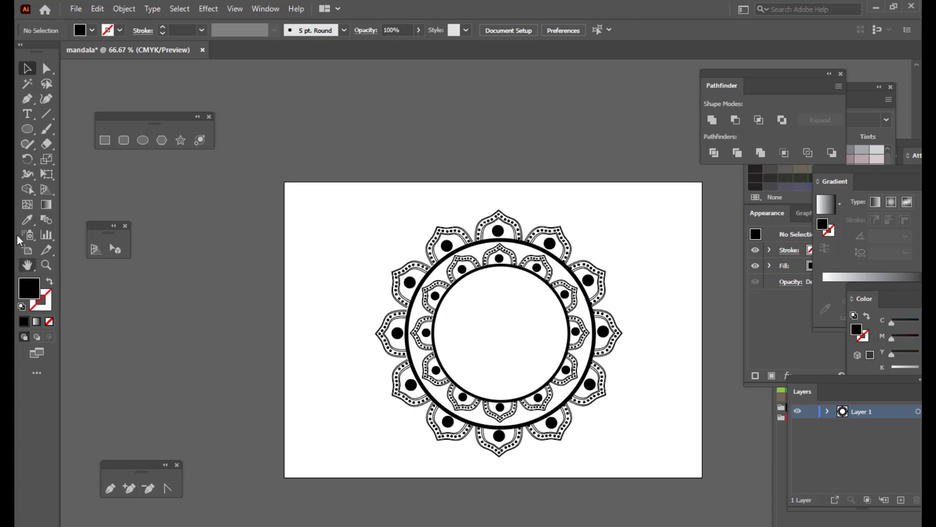
- Draw a circle beside the mandala, slightly smaller than its innermost ring, with no fill and a 6 pt black stroke
click(142, 140)
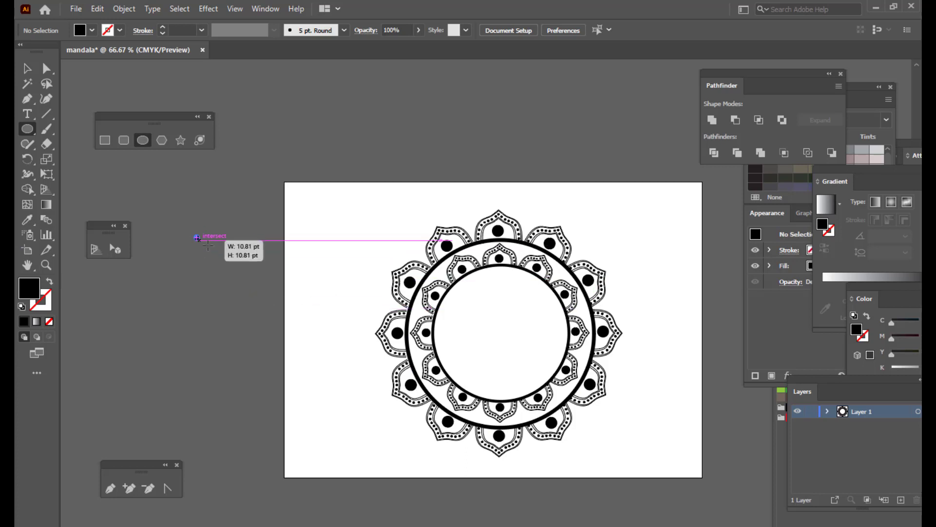
drag(194, 234, 322, 362)
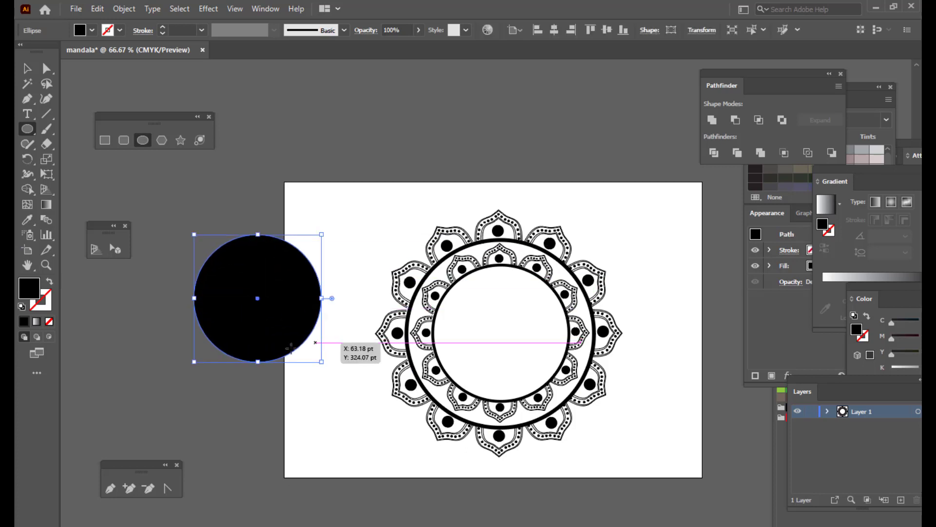
click(50, 283)
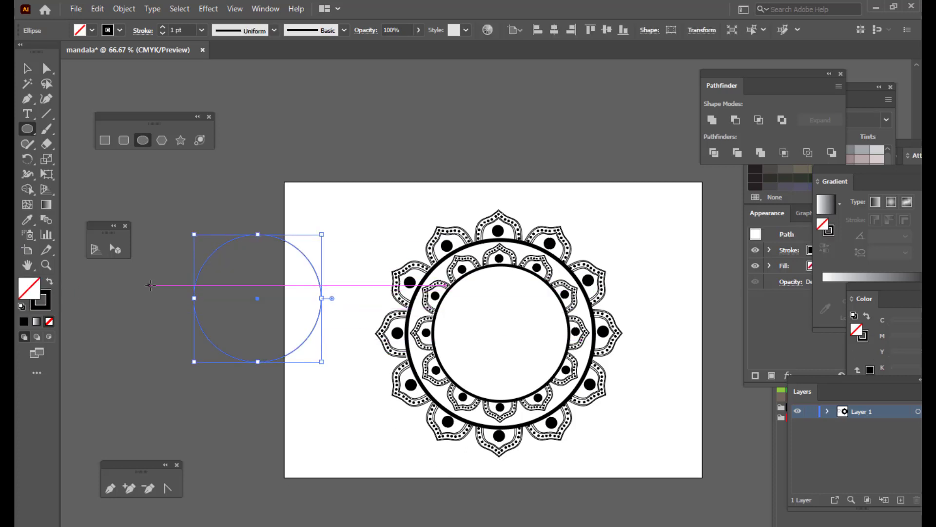
click(162, 27)
click(163, 27)
click(162, 28)
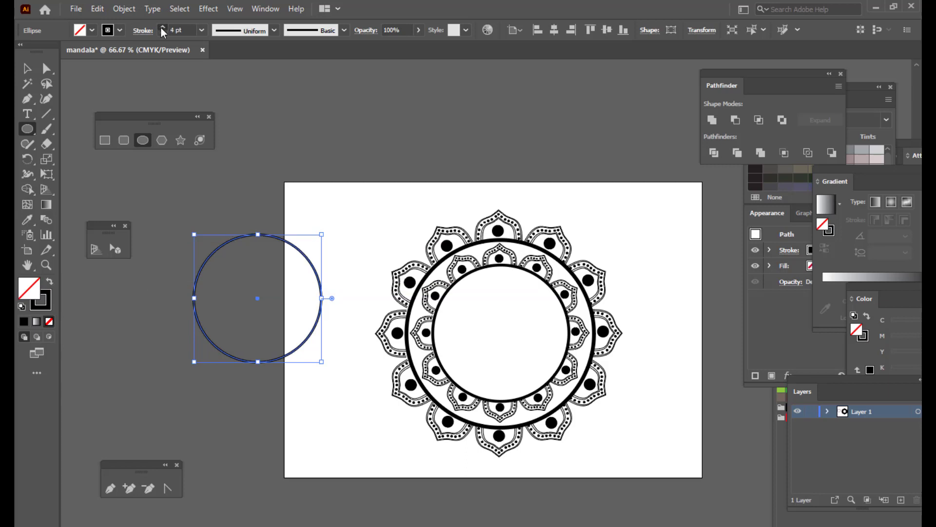
click(162, 27)
click(162, 27)
- Move the 6 pt circle just inside the inner mandala's ring, concentric with it, and deselect it
click(27, 68)
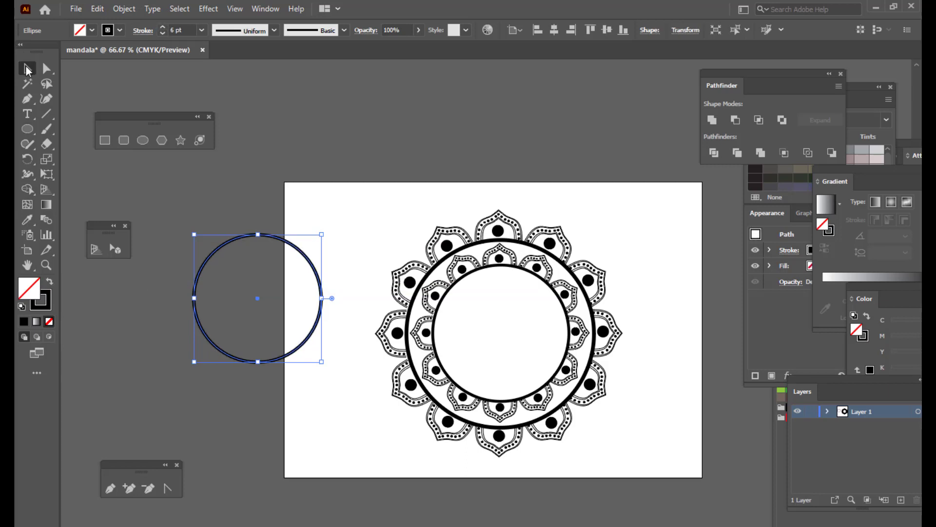
mouse_move(308, 257)
mouse_down()
mouse_move(542, 294)
mouse_move(567, 267)
mouse_up()
click(682, 220)
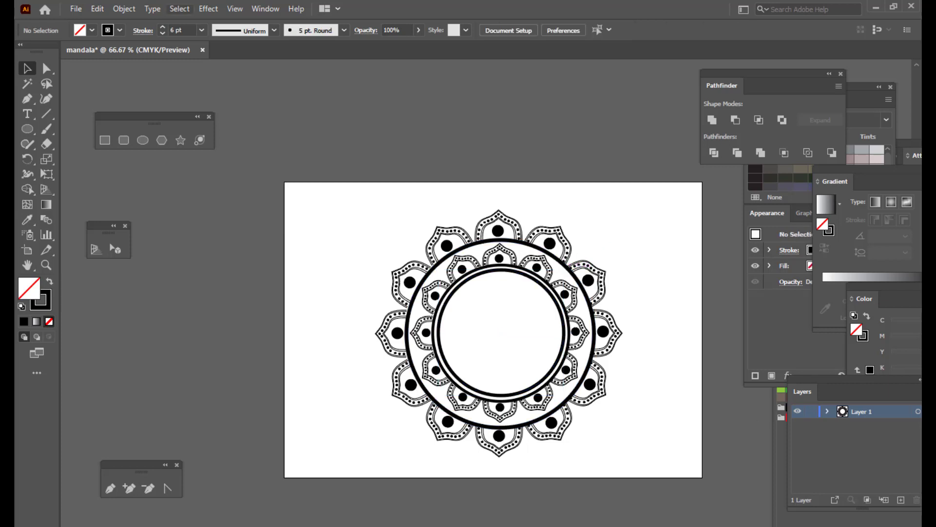
- Expand the fill and stroke of the innermost circle, and deselect it
click(550, 291)
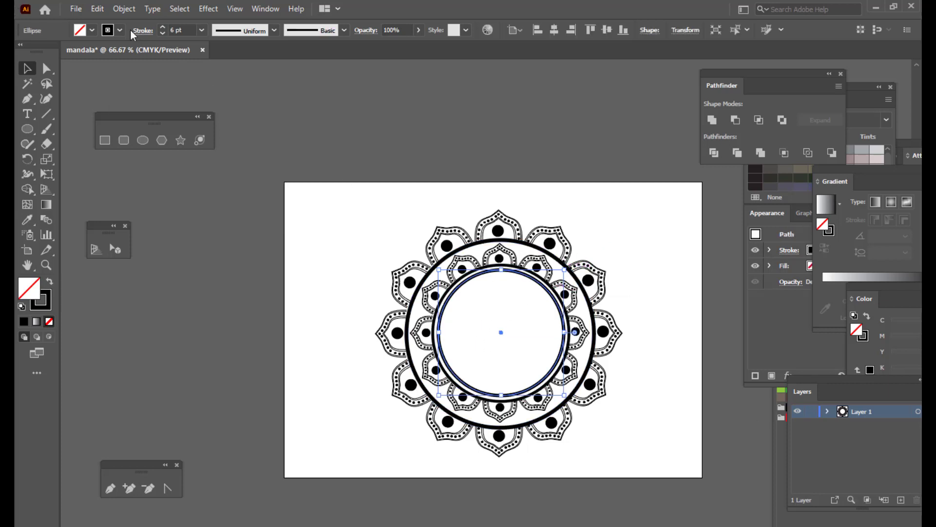
click(125, 9)
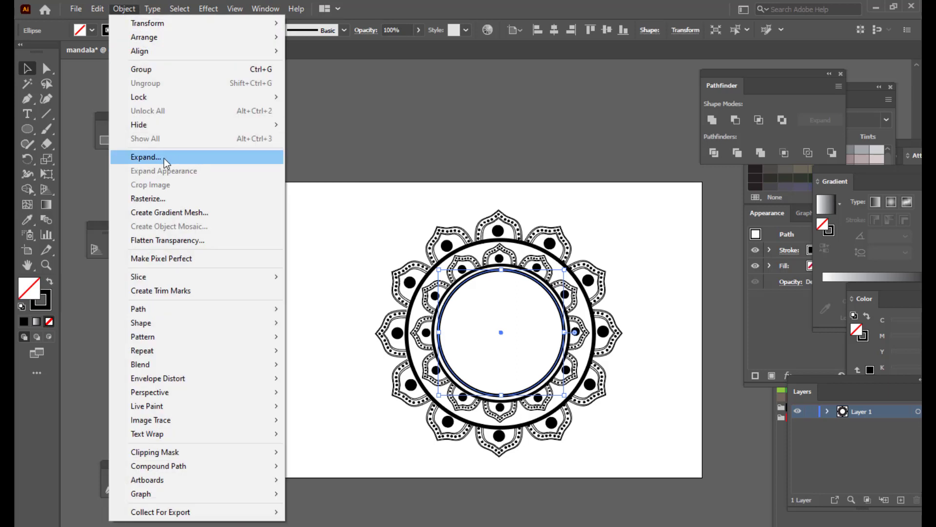
click(163, 158)
click(649, 288)
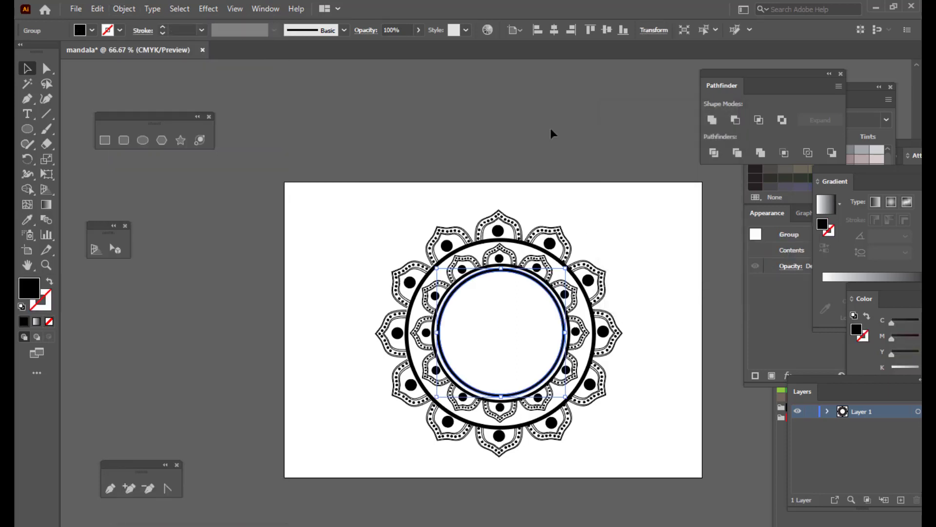
click(550, 128)
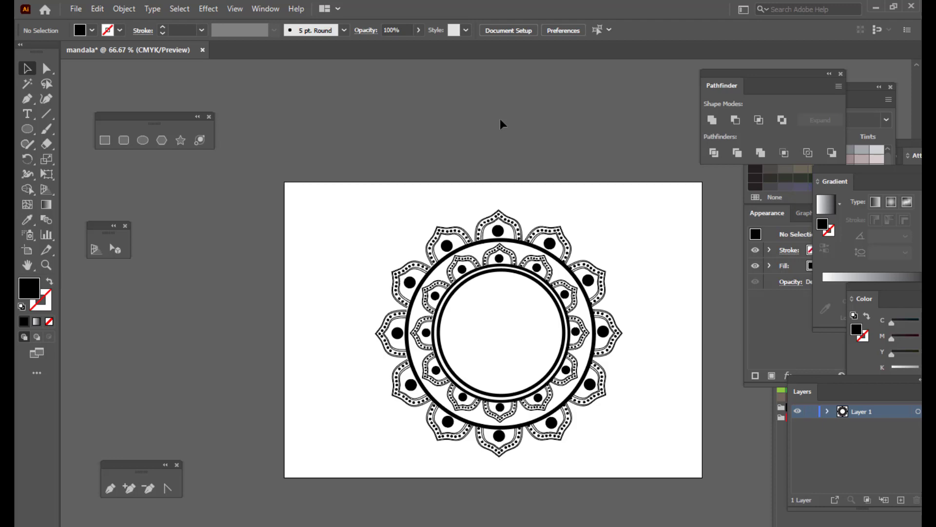
- Draw a narrow upright black ellipse above the mandala and convert its bottom anchor point to a sharp corner
scroll(500, 119, up, 3)
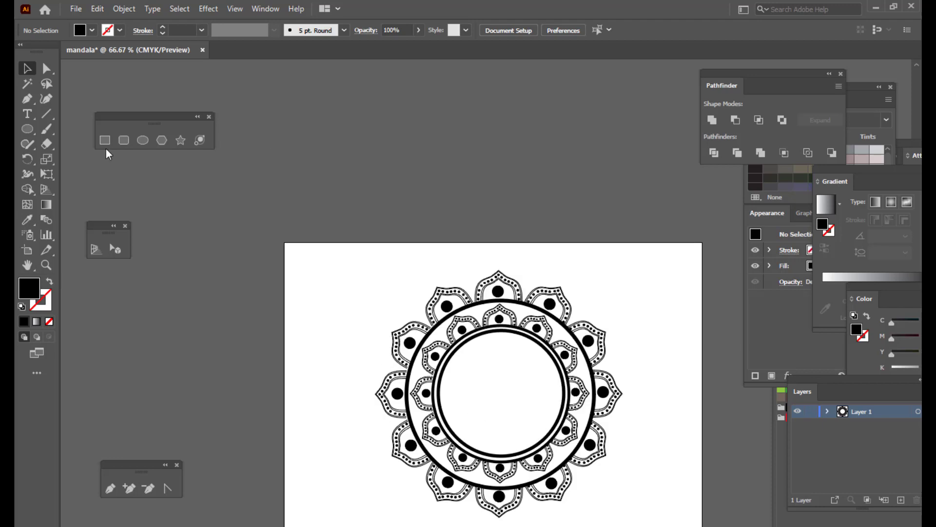
click(143, 140)
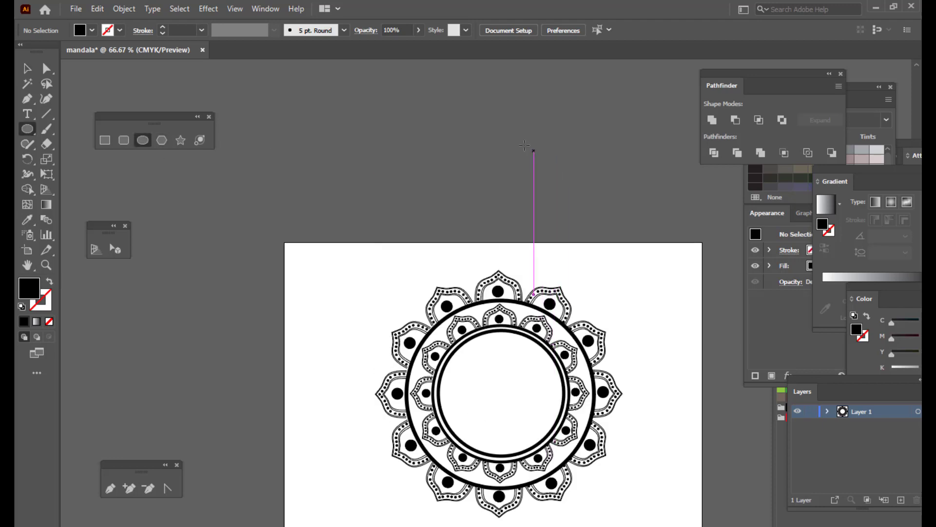
drag(483, 96, 511, 192)
click(46, 68)
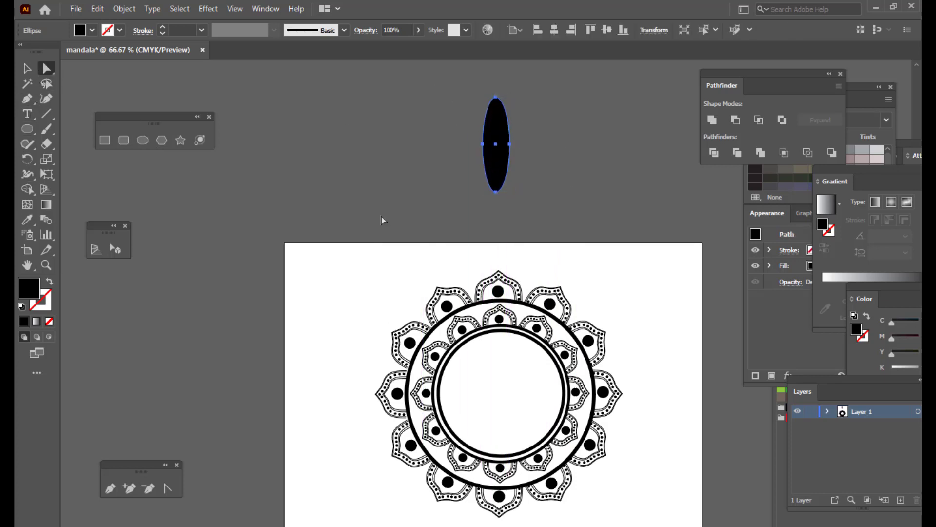
click(495, 191)
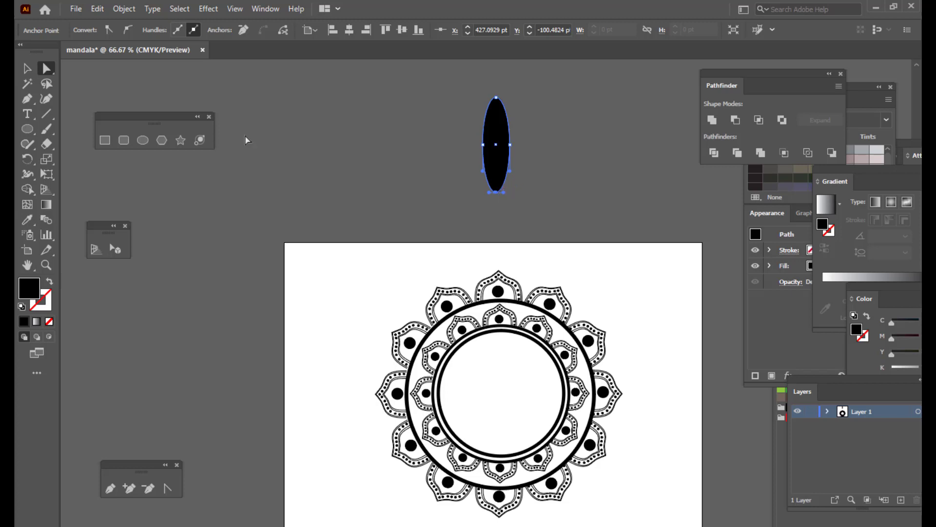
click(109, 30)
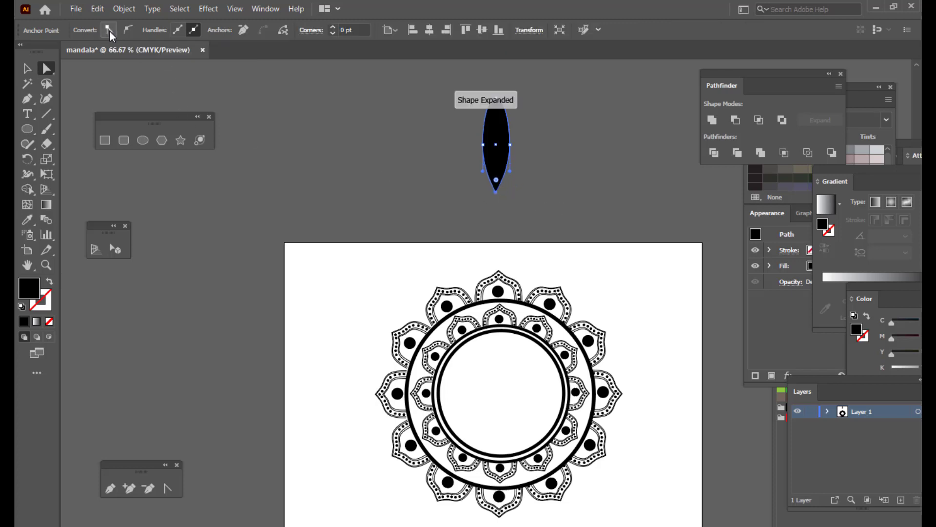
click(540, 102)
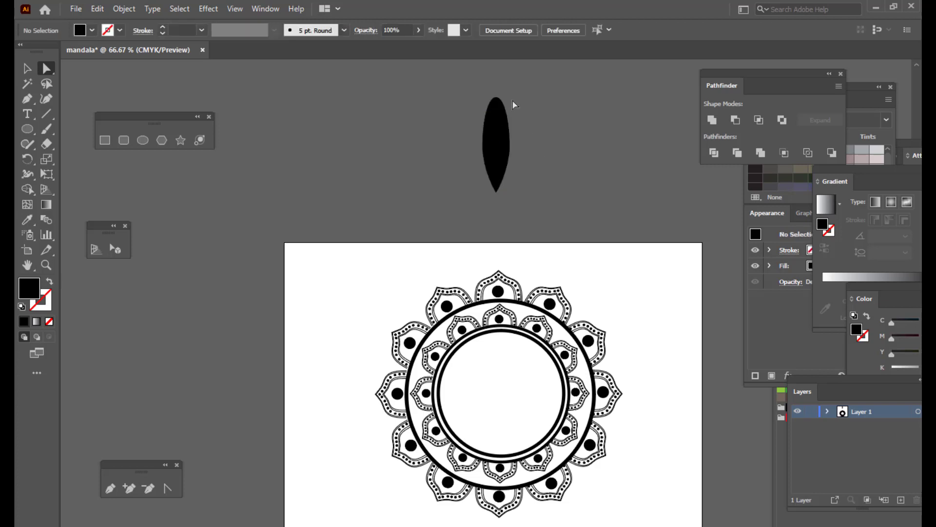
- Pull the handles of the shape's top and side anchors outward to widen its upper part into a teardrop
click(496, 99)
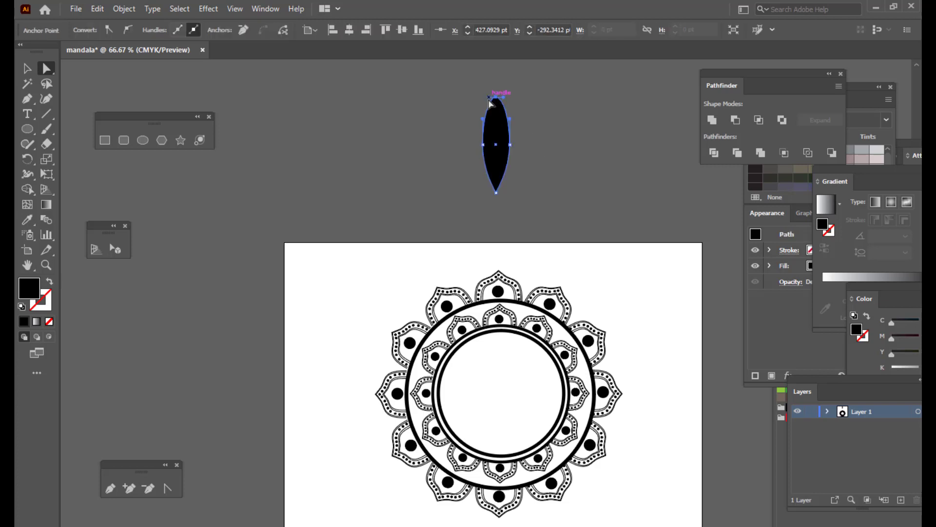
mouse_move(488, 97)
mouse_down()
mouse_move(514, 98)
mouse_move(476, 99)
mouse_move(517, 96)
mouse_move(471, 97)
mouse_up()
click(483, 144)
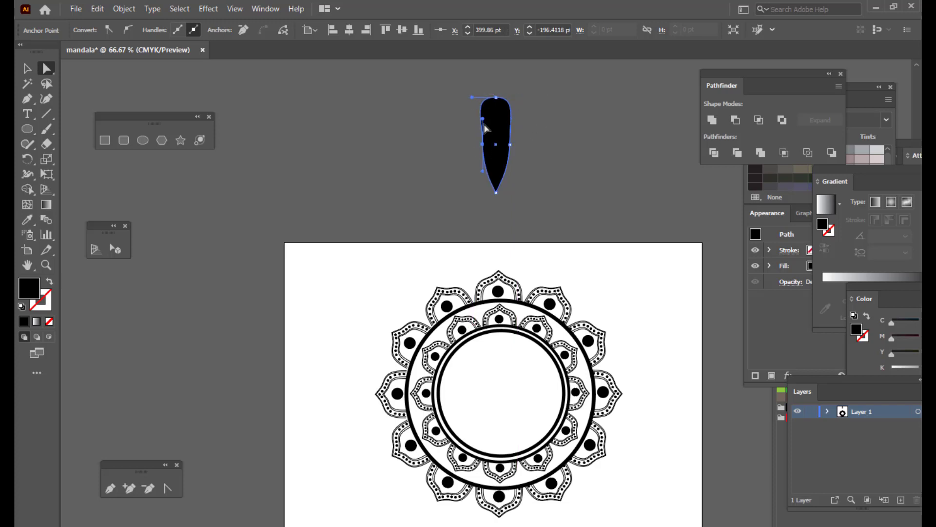
mouse_move(485, 125)
mouse_down()
mouse_move(484, 152)
mouse_move(478, 123)
mouse_up()
click(482, 146)
click(510, 145)
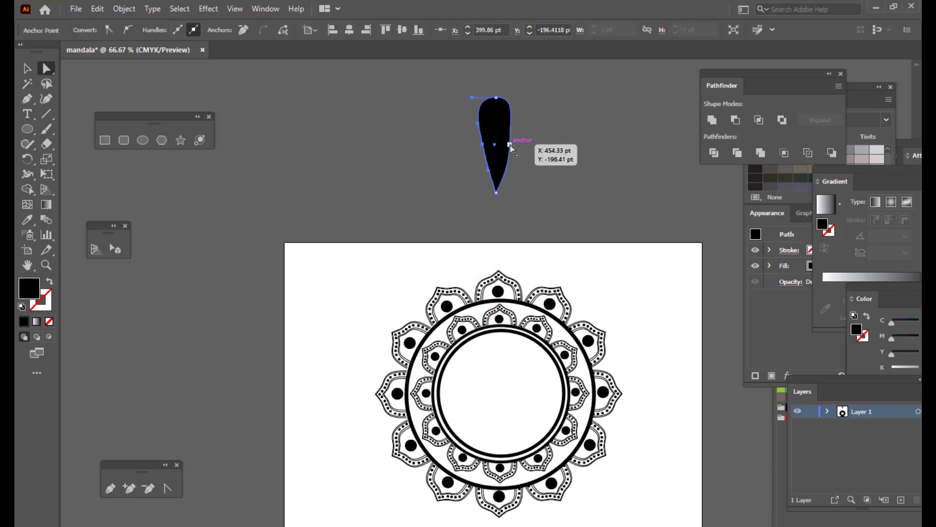
drag(510, 118, 516, 118)
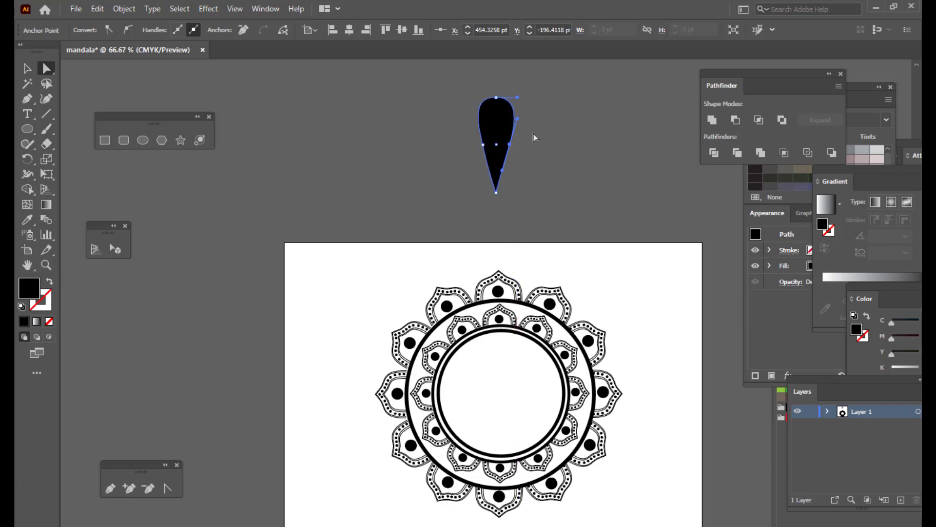
click(533, 132)
click(483, 145)
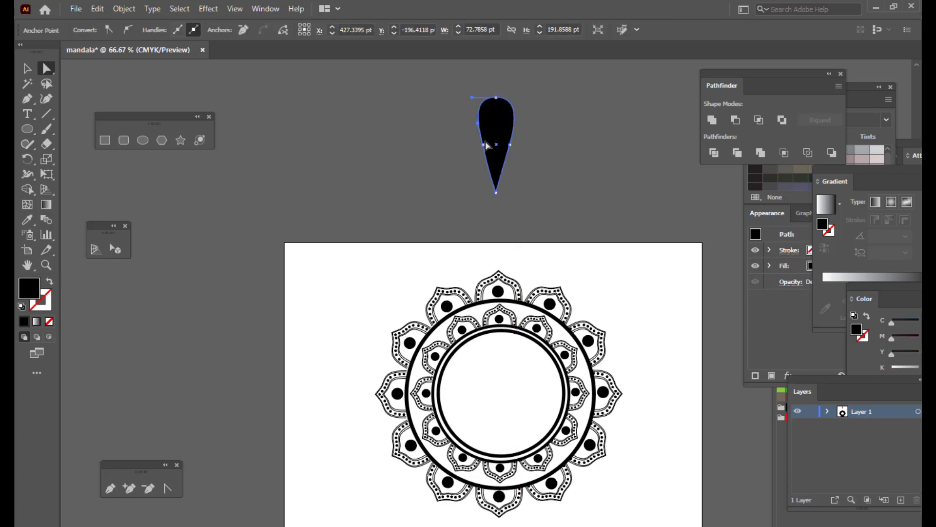
drag(482, 144, 514, 144)
click(530, 156)
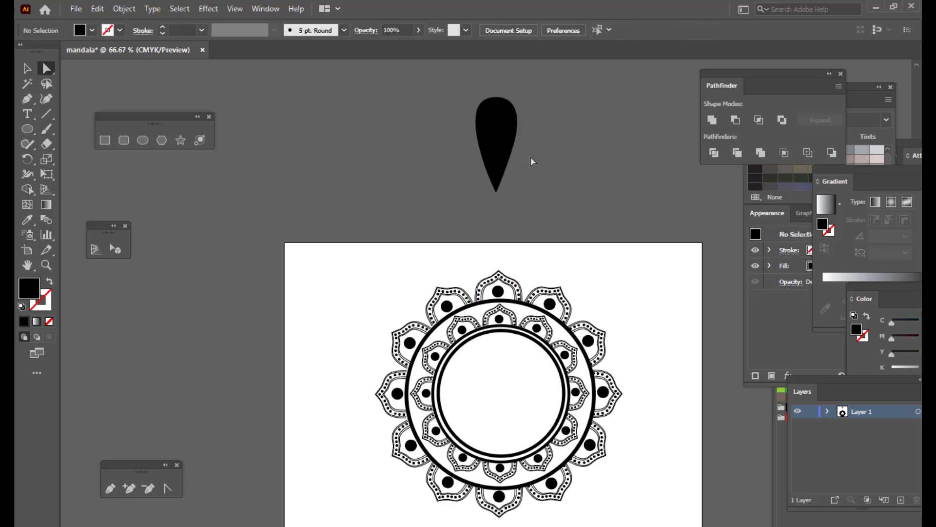
- Narrow the teardrop slightly by scaling it horizontally from its left edge
click(515, 149)
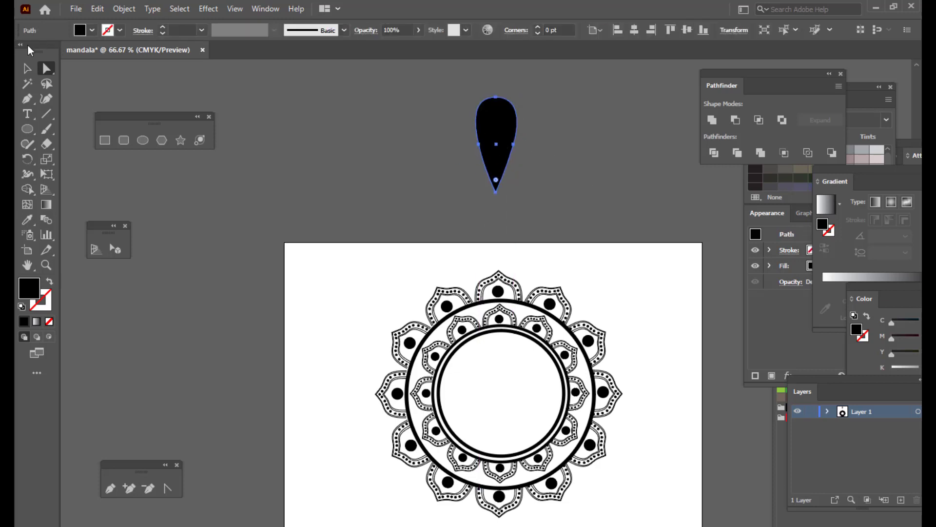
click(27, 69)
drag(475, 145, 481, 144)
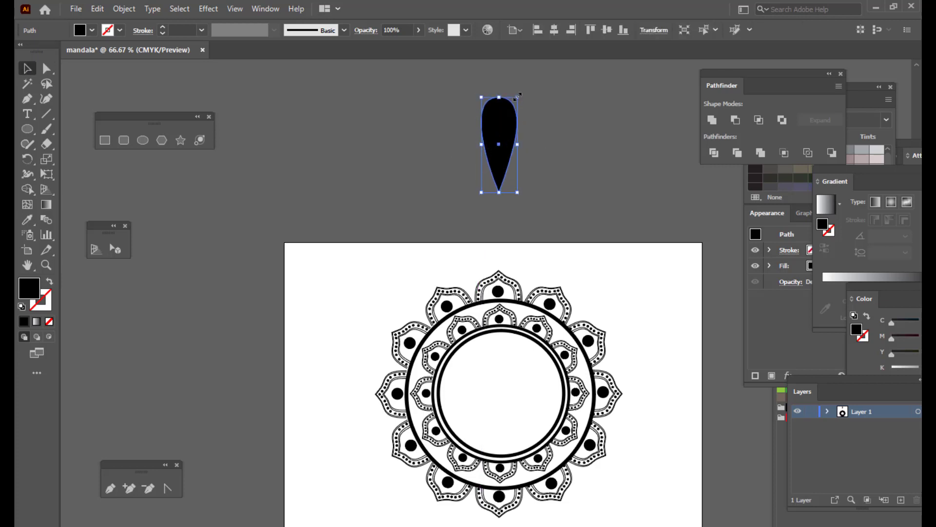
click(518, 96)
- Extend the handles of the teardrop's top anchor outward to make its rounded end slightly broader, and deselect it
click(47, 68)
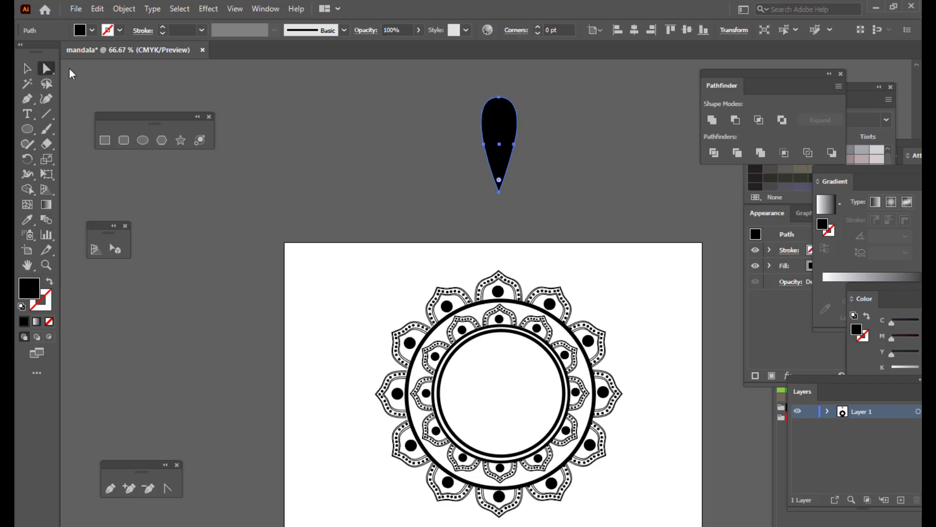
click(499, 98)
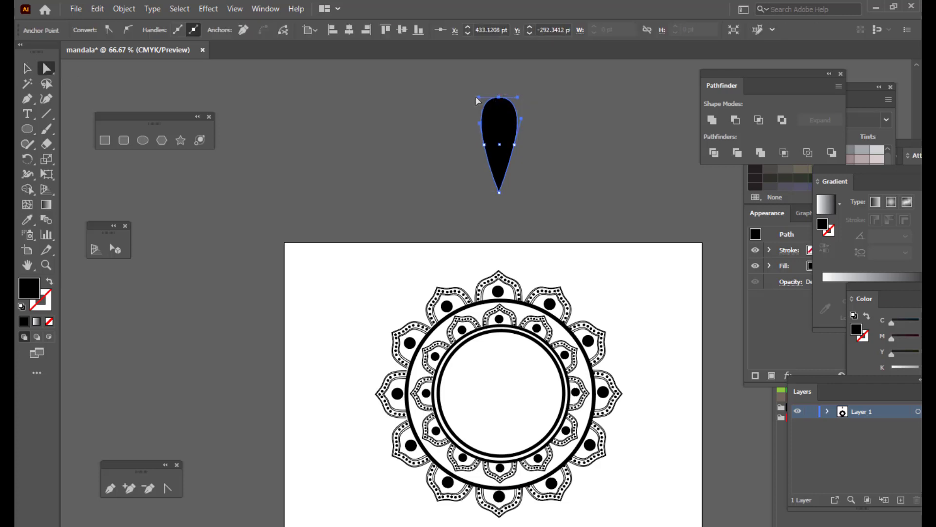
drag(478, 98, 522, 98)
click(547, 128)
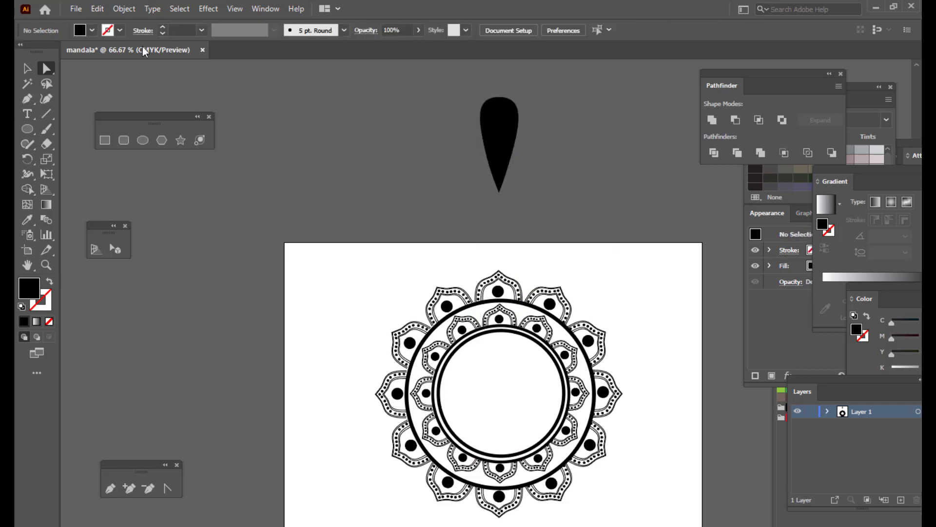
- Move the teardrop higher and centre it horizontally above the mandala
click(27, 68)
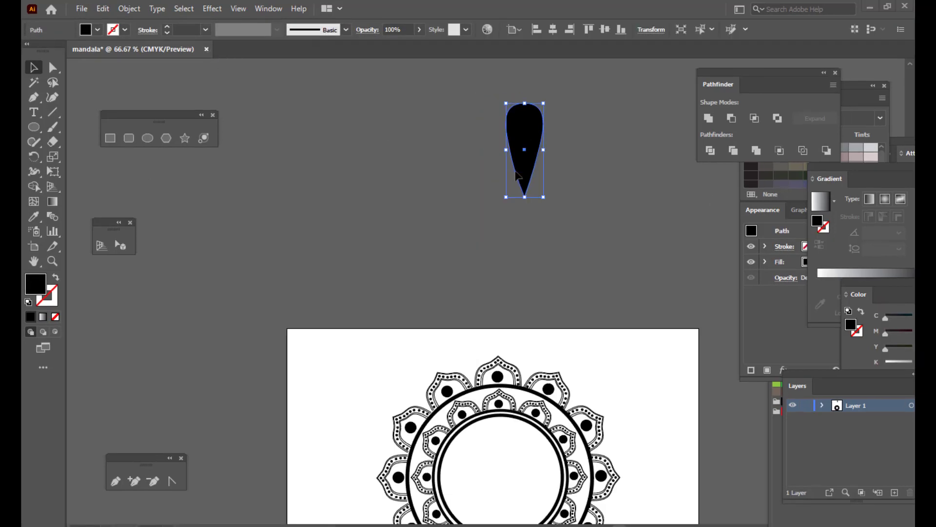
drag(523, 131, 494, 112)
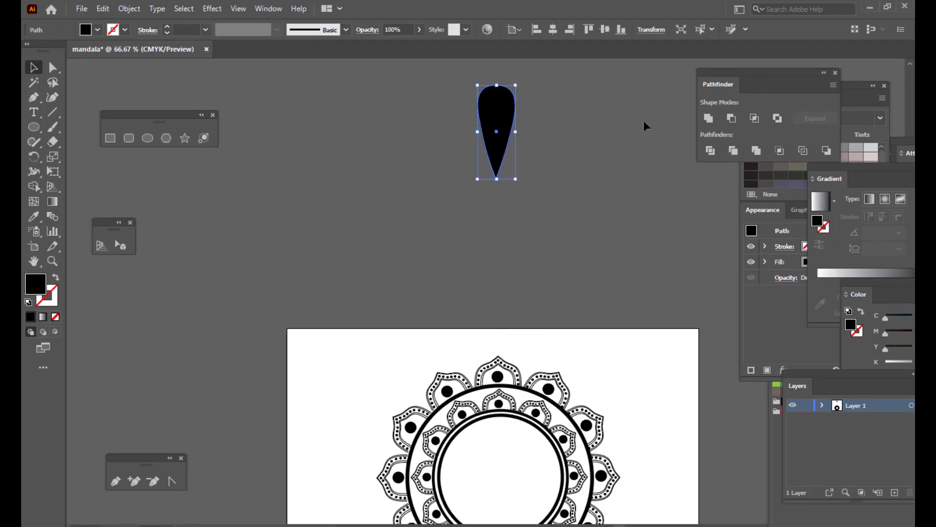
drag(502, 149, 499, 148)
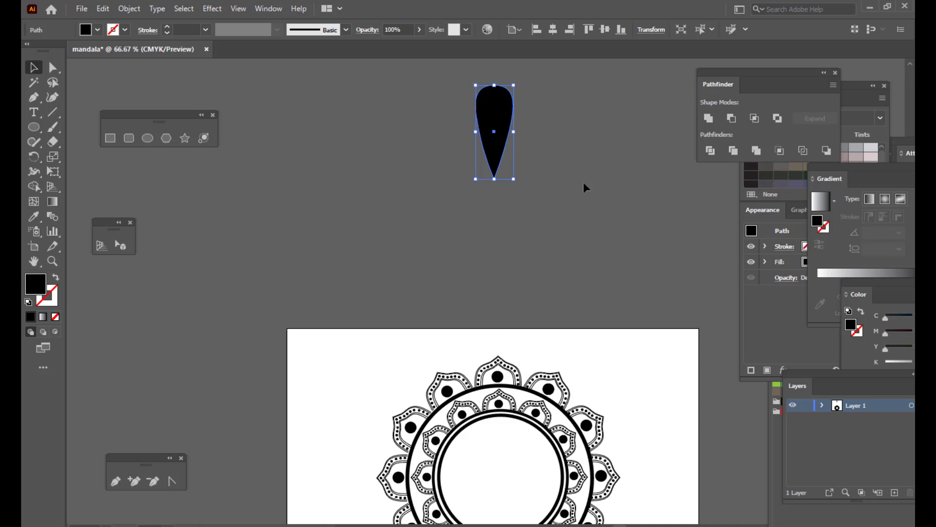
- Start a Transform effect on the teardrop with 5 copies and the bottom-centre reference point
click(211, 9)
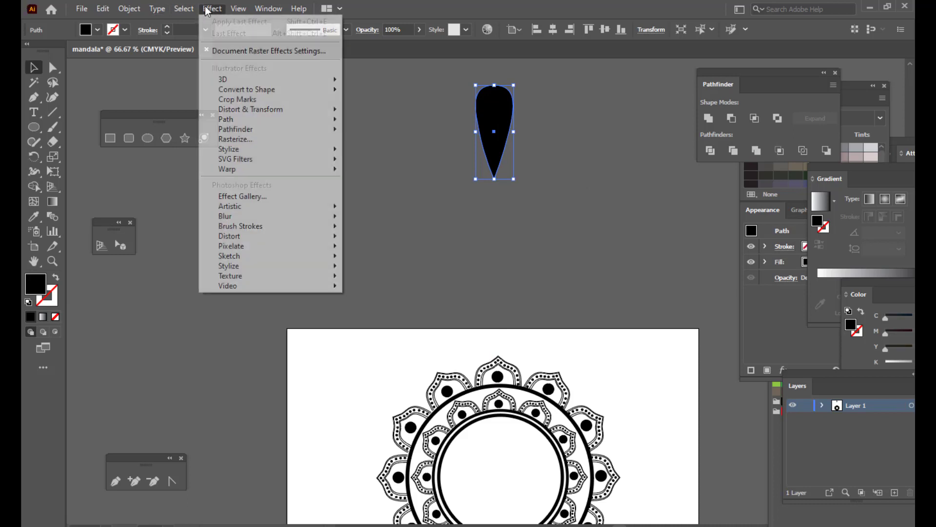
mouse_move(266, 111)
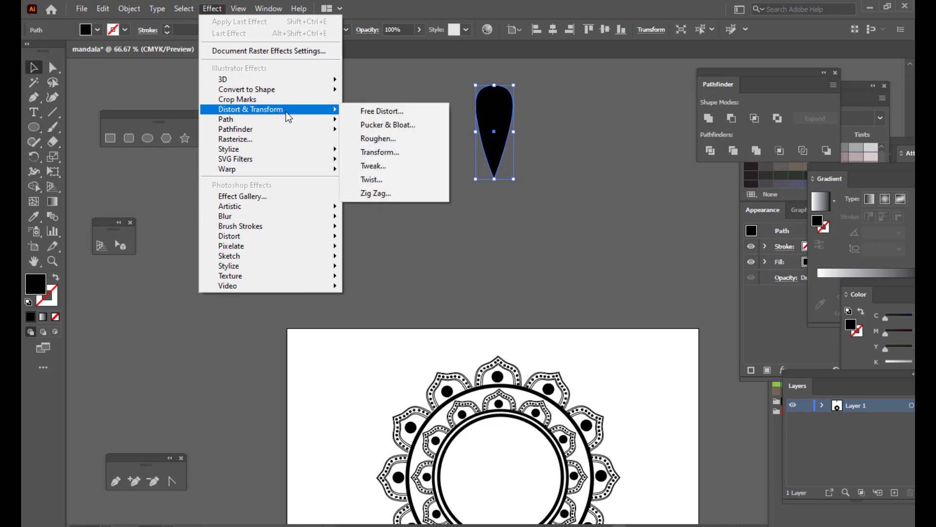
click(402, 153)
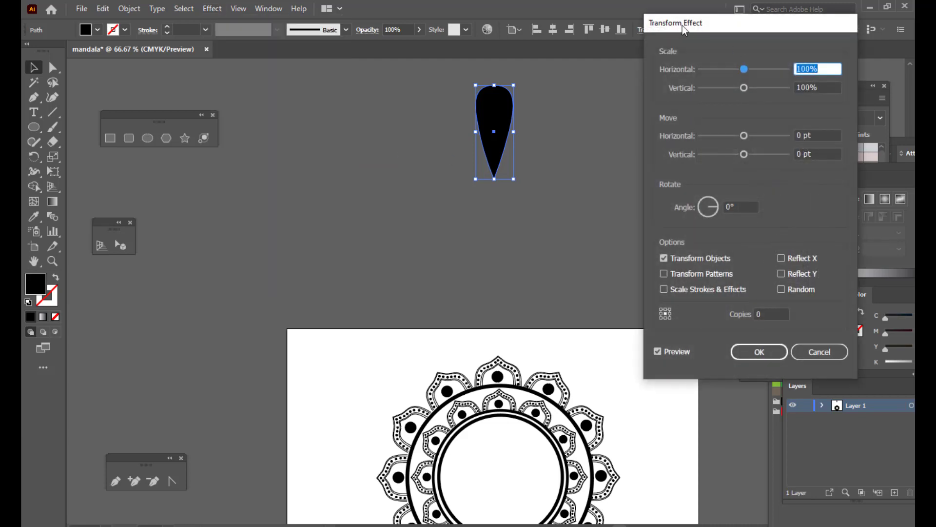
drag(689, 25, 635, 26)
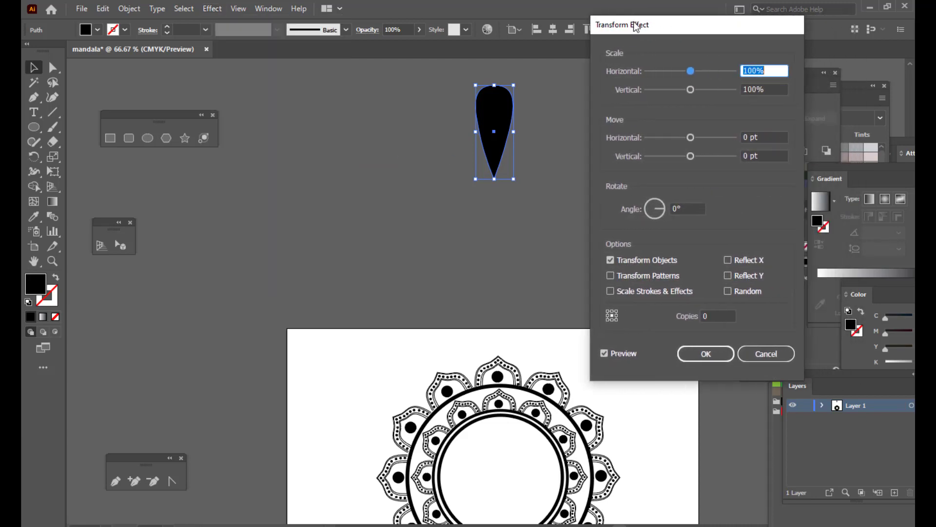
drag(693, 25, 695, 24)
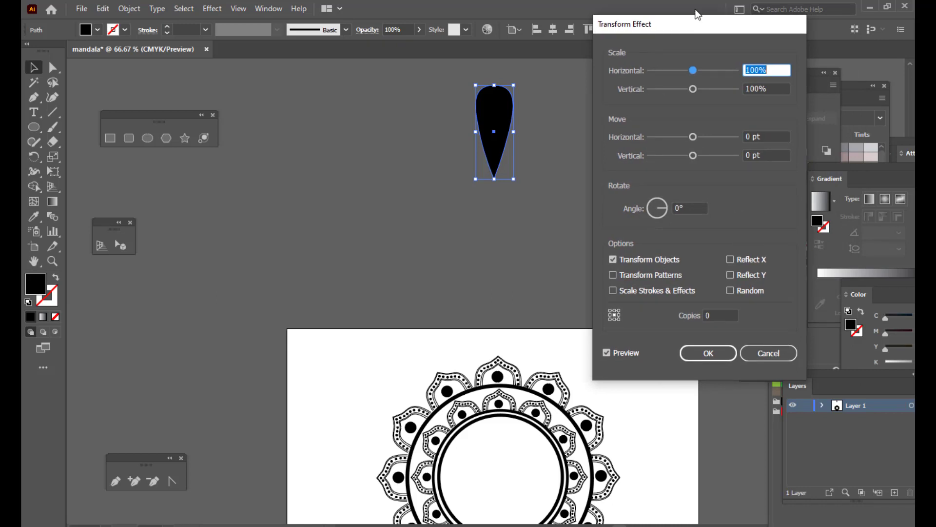
drag(661, 19, 644, 25)
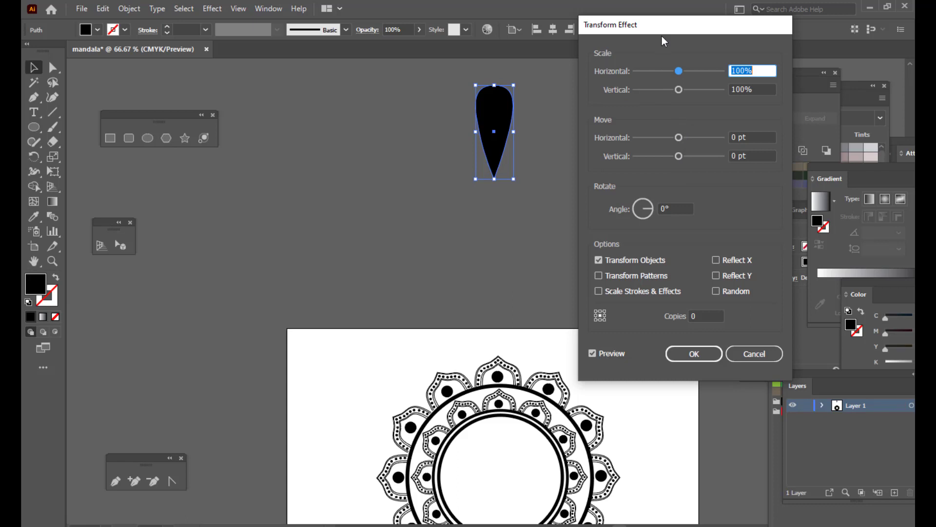
drag(665, 25, 669, 27)
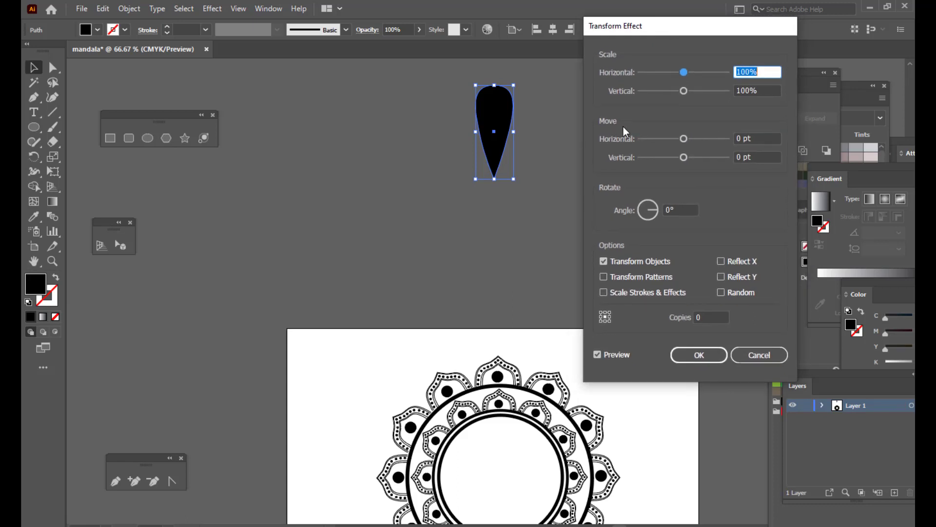
drag(729, 27, 715, 30)
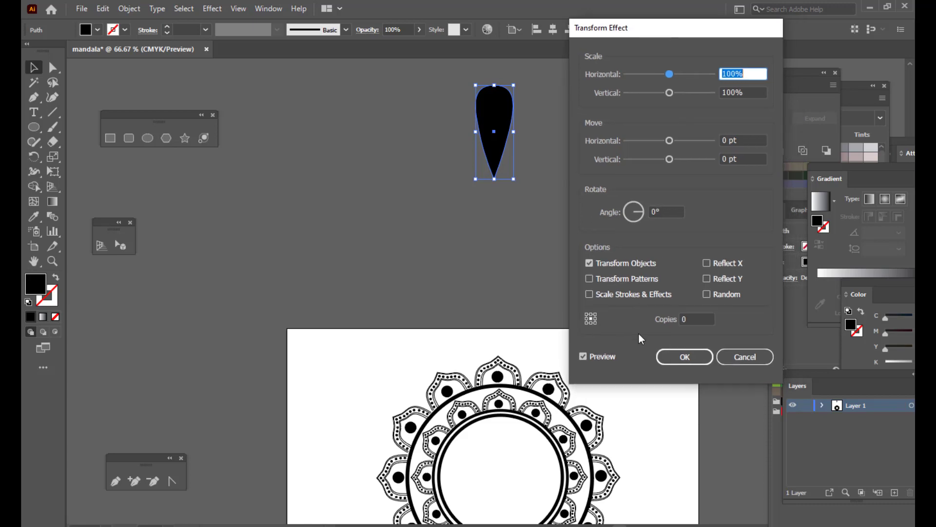
click(696, 317)
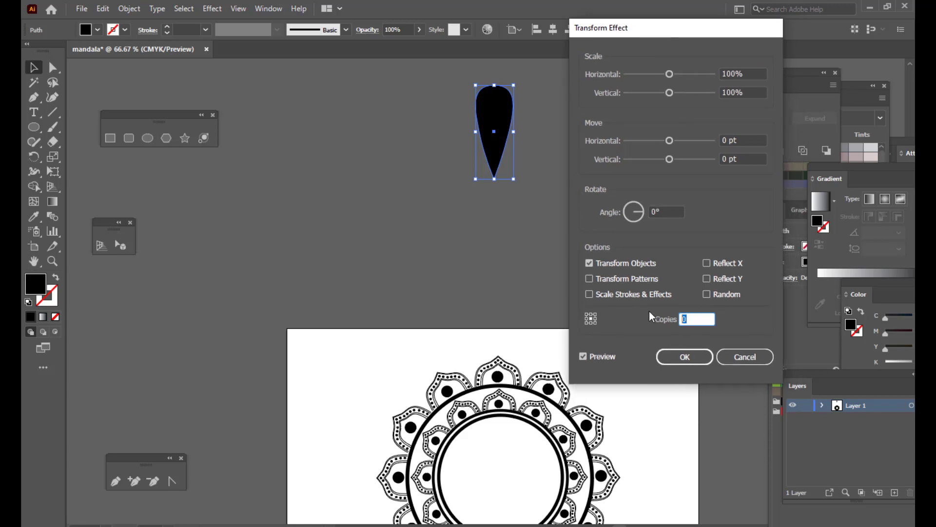
text(5)
click(661, 212)
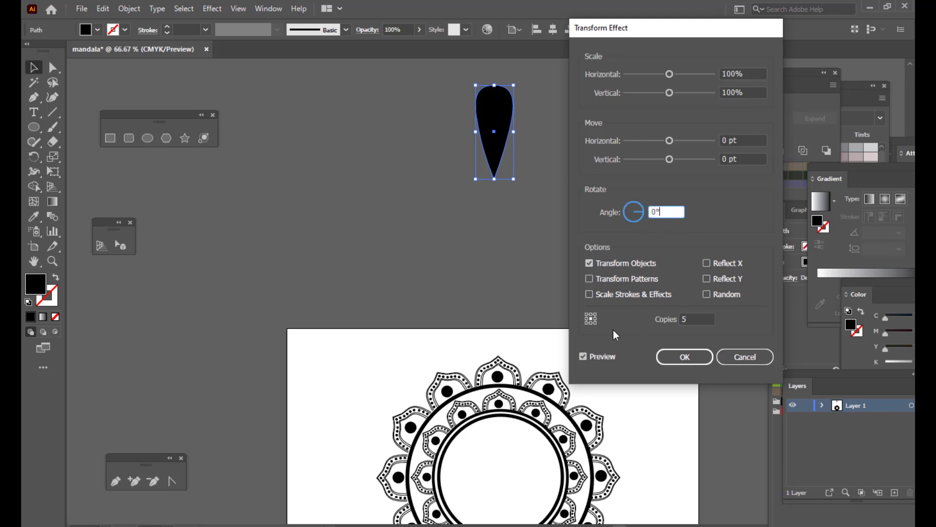
click(591, 323)
drag(662, 30, 685, 25)
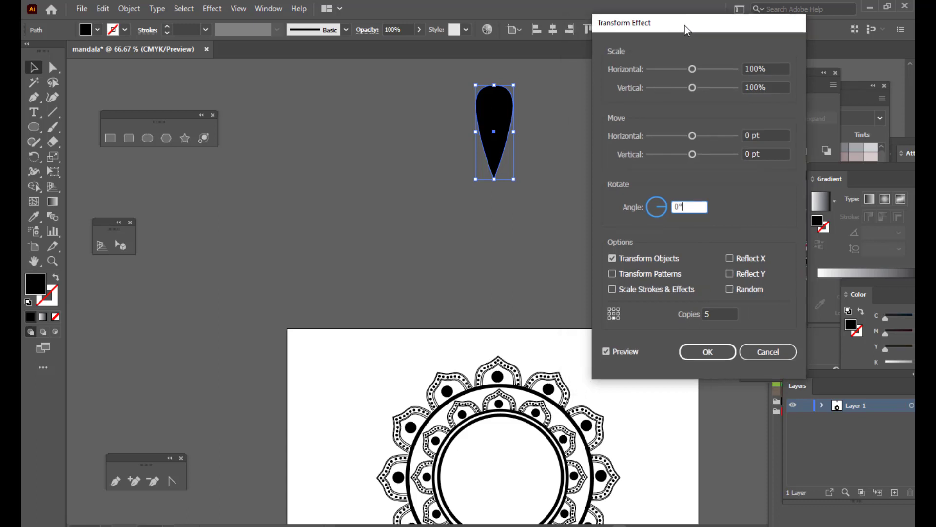
- Raise the rotation angle of the teardrop's Transform effect to 57°
click(674, 206)
key(Up)
key(Up)
key(Up)
key(Up)
key(Up)
key(Up)
key(Up)
key(Up)
key(Up)
key(Up)
key(Up)
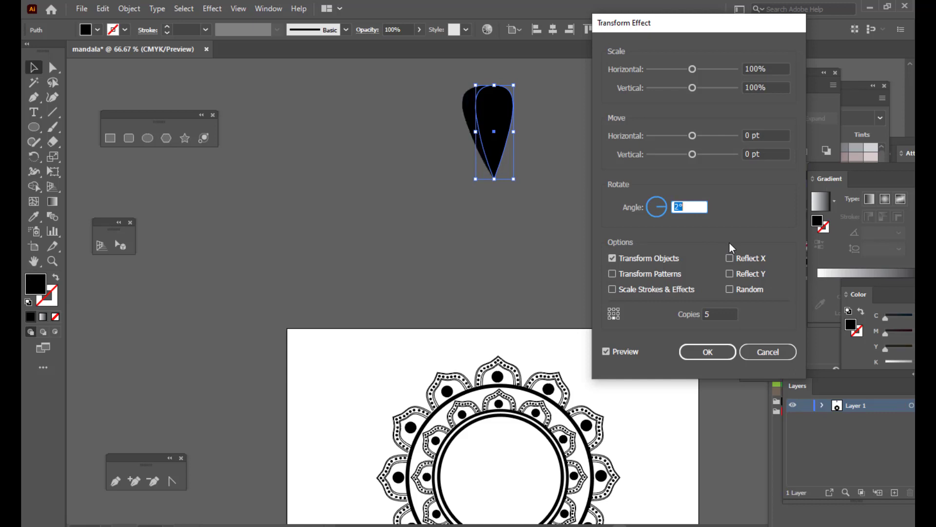
key(Up)
key(Up)
key(Up)
key(Up)
key(Up)
key(Up)
key(Up)
key(Up)
key(Up)
key(Up)
key(Up)
key(Up)
key(Up)
key(Up)
key(Up)
key(Up)
key(Up)
key(Up)
key(Up)
key(Up)
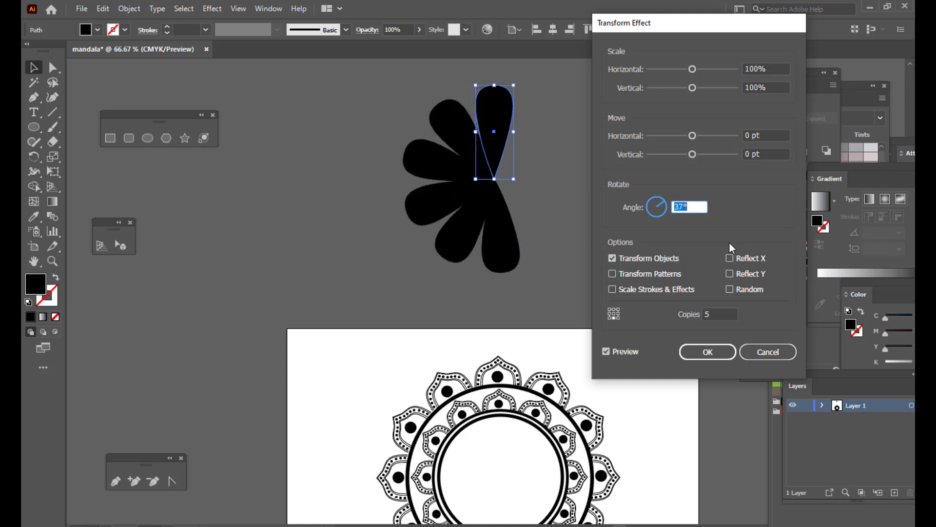
key(Up)
key(Up)
key(Up)
key(Up)
key(Up)
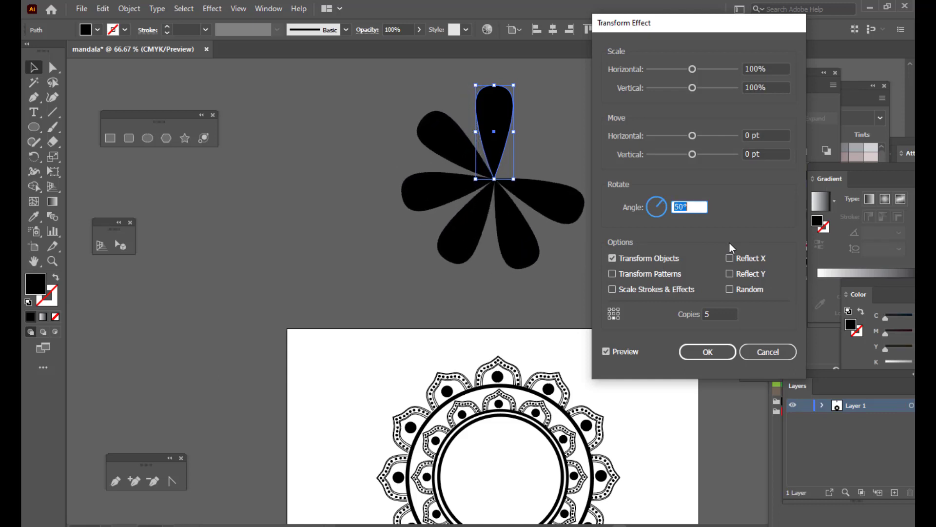
key(Up)
key(Up)
key(Up)
key(Up)
key(Up)
key(Up)
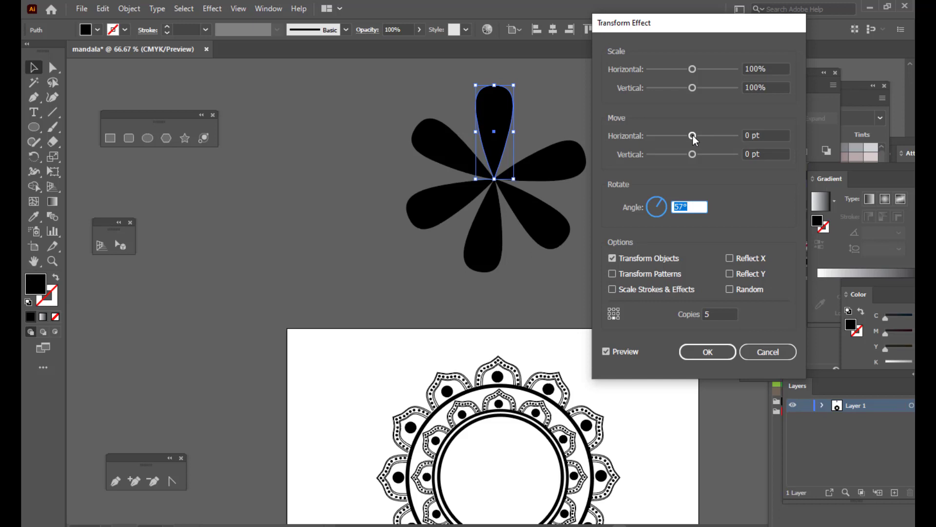
- Try a horizontal move of -11 pt with the copies rotated 63°, and reset the horizontal move to 0 pt
drag(693, 136, 688, 136)
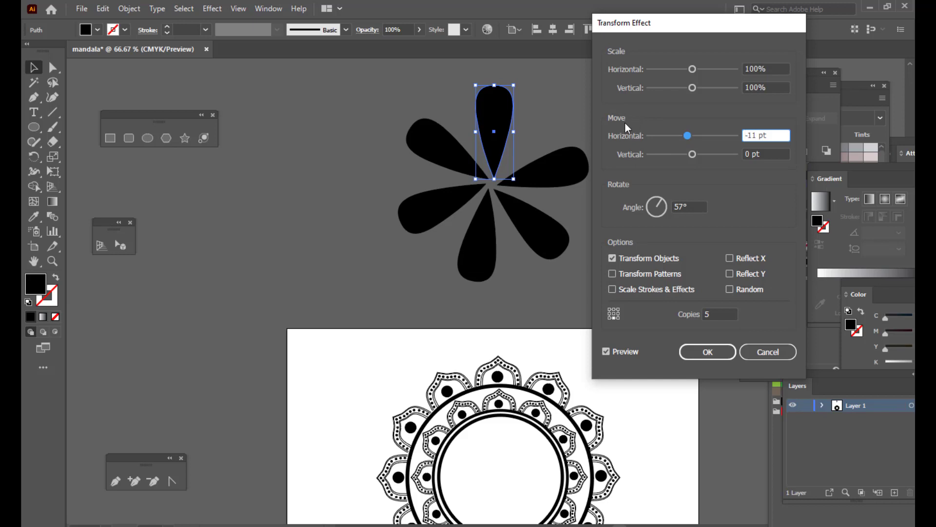
click(680, 206)
key(Up)
key(Up)
key(Up)
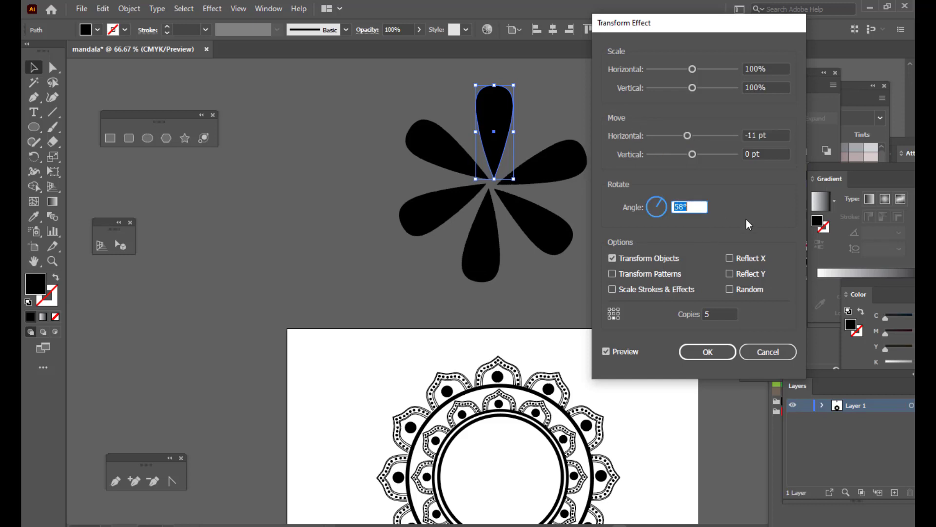
key(Up)
key(Up)
key(Up)
key(Up)
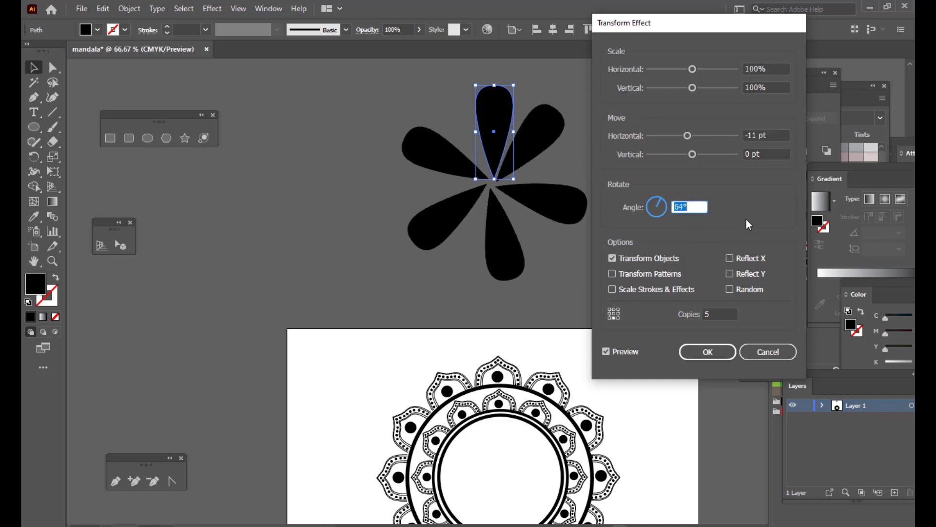
key(Up)
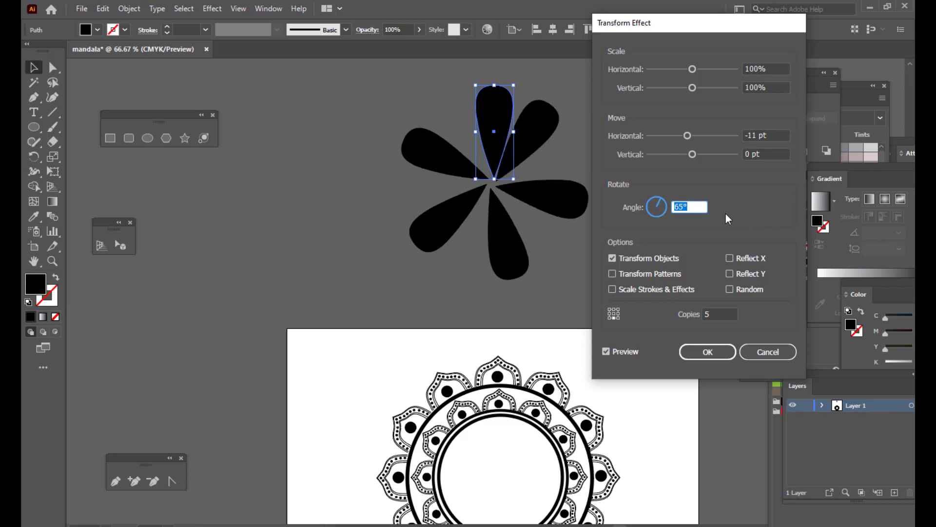
key(Down)
key(Down)
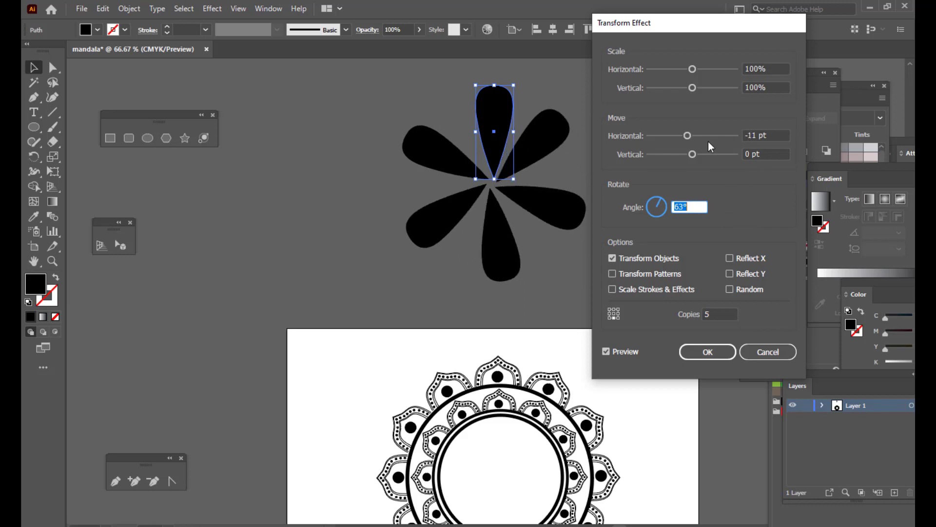
click(766, 134)
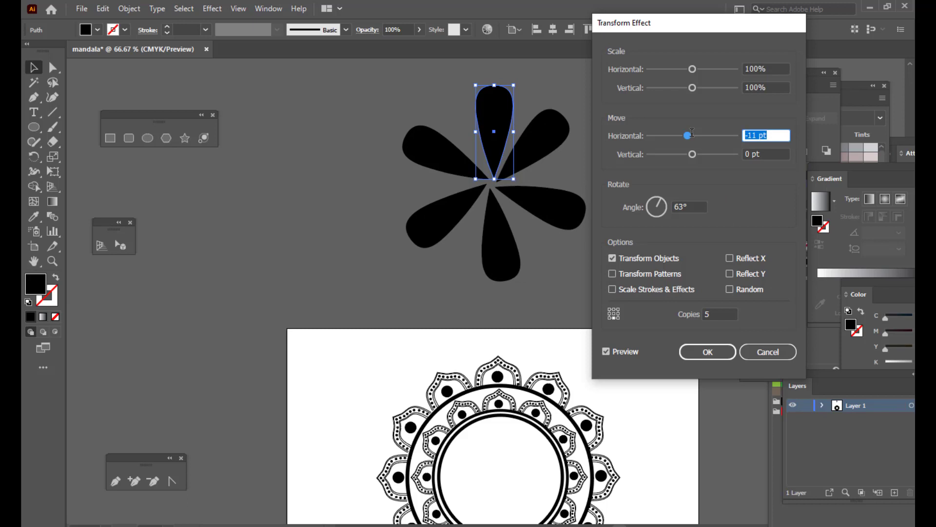
text(0)
click(775, 154)
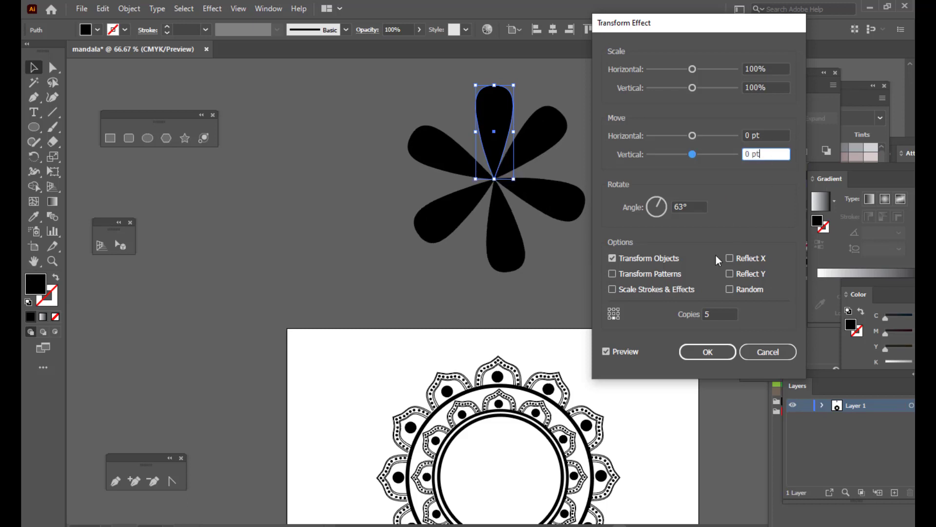
- Set the rotation angle of the copies to 60°, apply the Transform effect and deselect the flower
key(Tab)
key(Down)
key(Down)
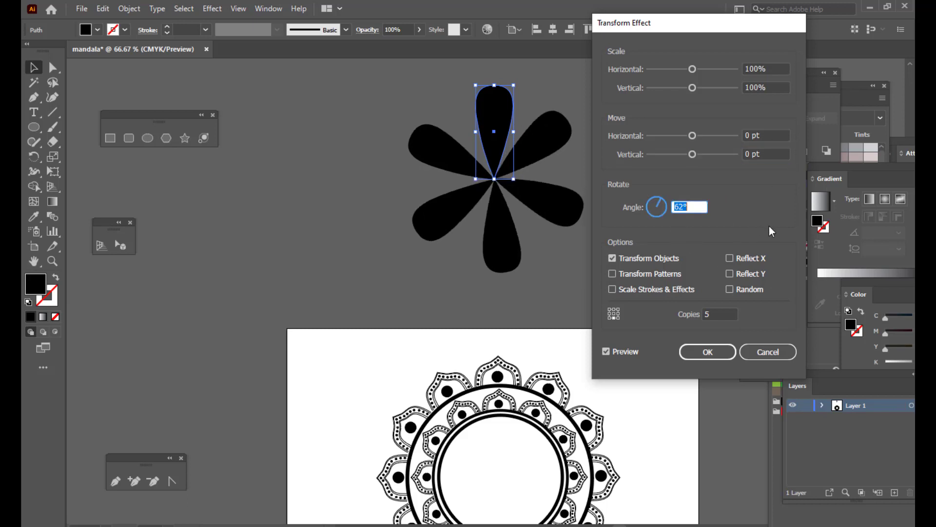
key(Down)
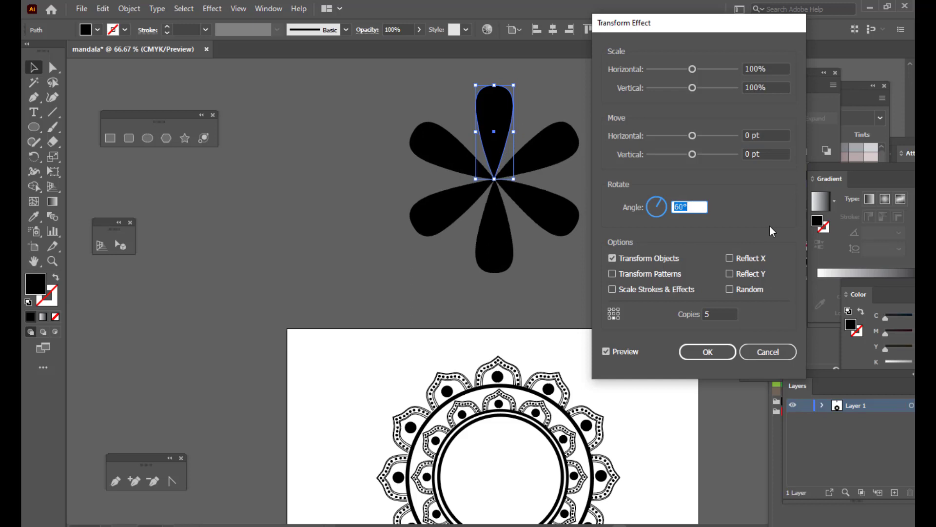
drag(698, 24, 675, 24)
click(710, 347)
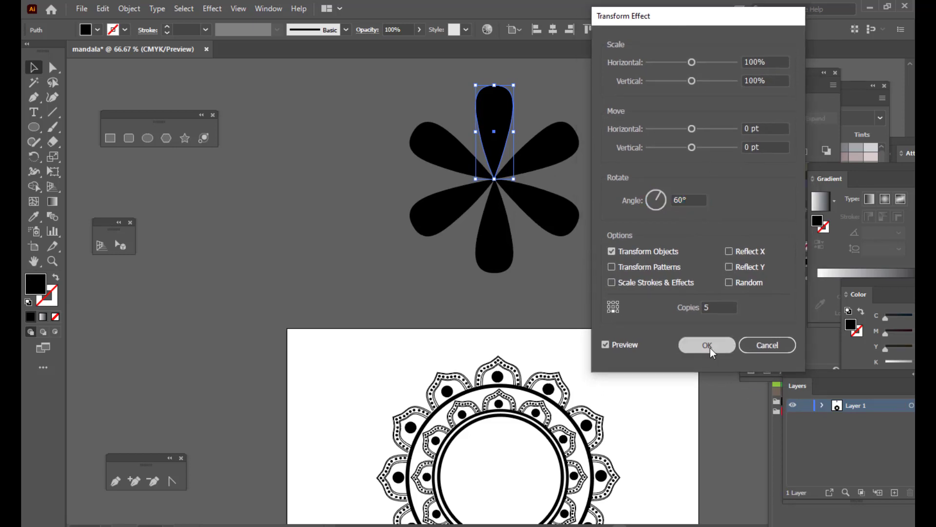
click(645, 237)
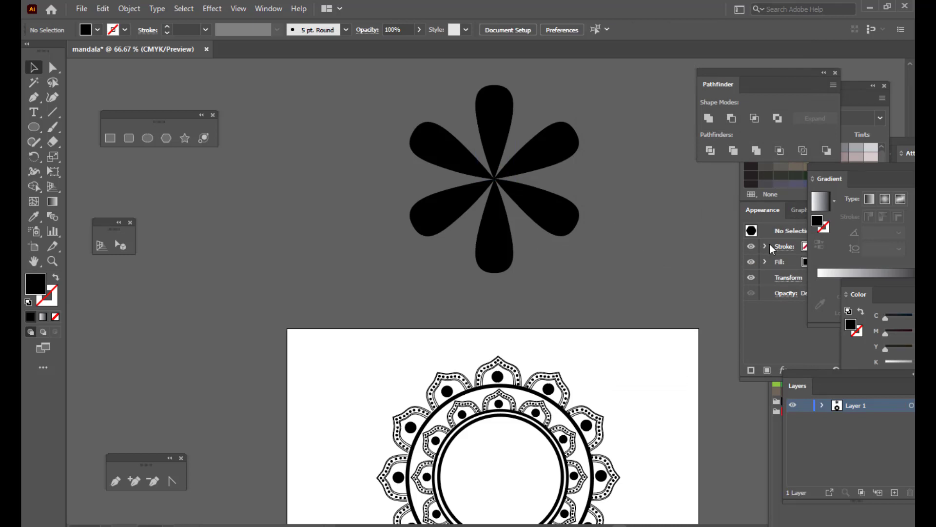
- Expand the appearance of the teardrop so the transformed copies become real petal shapes
click(493, 128)
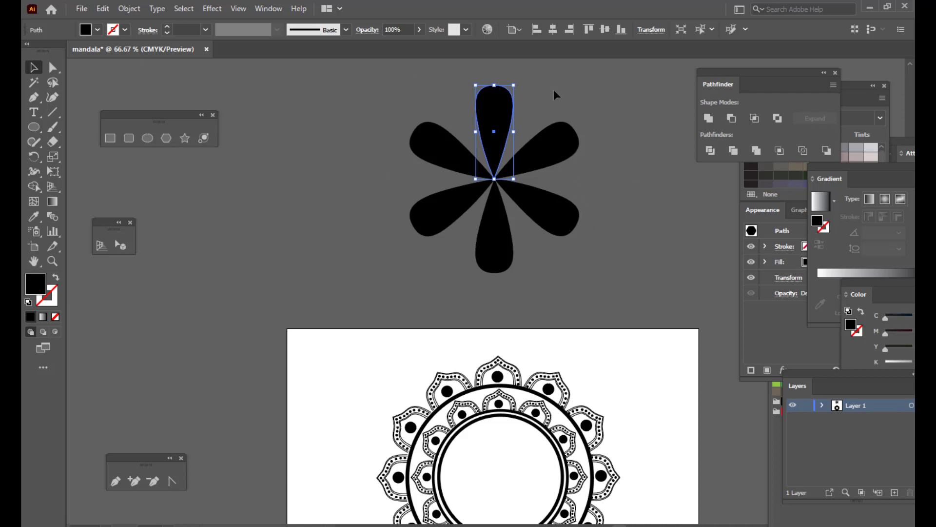
click(596, 245)
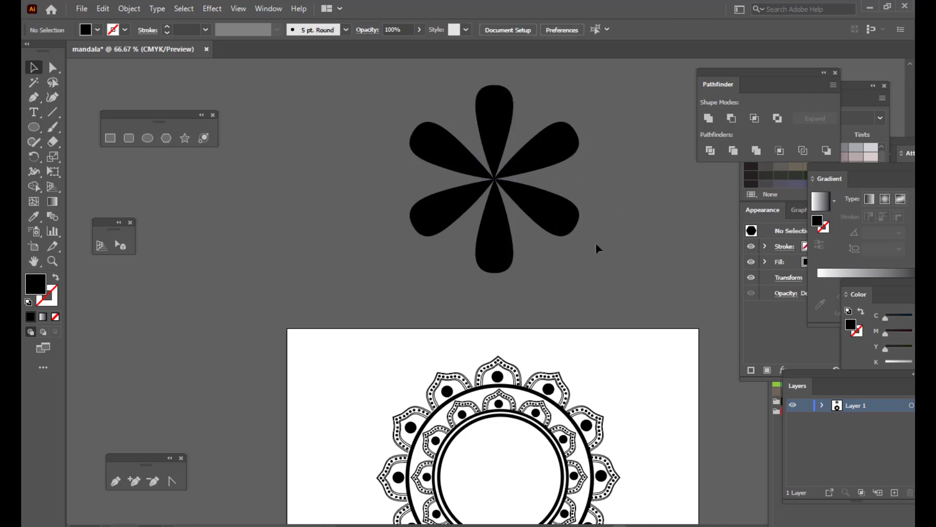
click(486, 137)
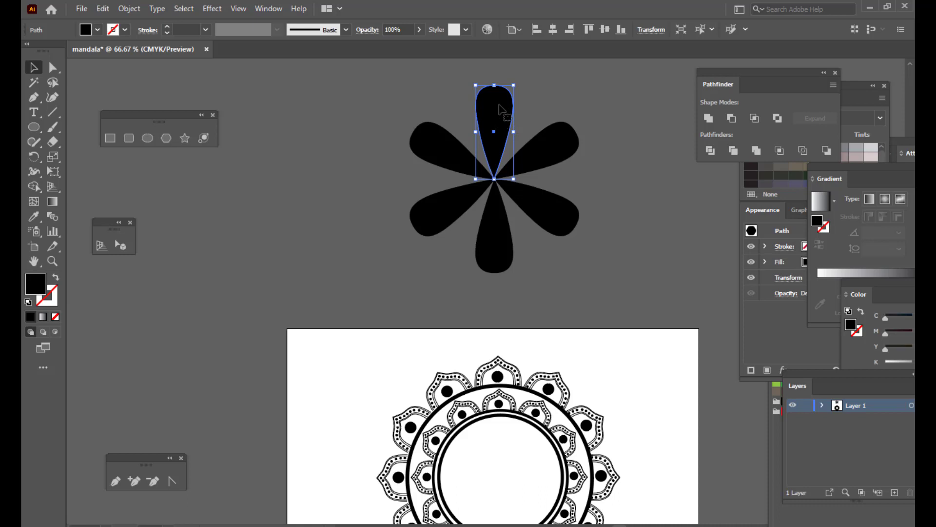
click(130, 8)
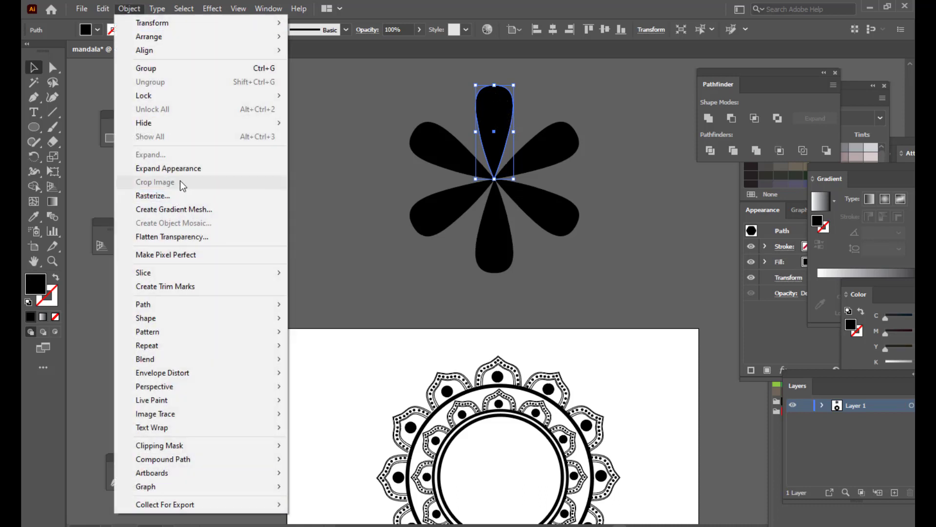
click(175, 168)
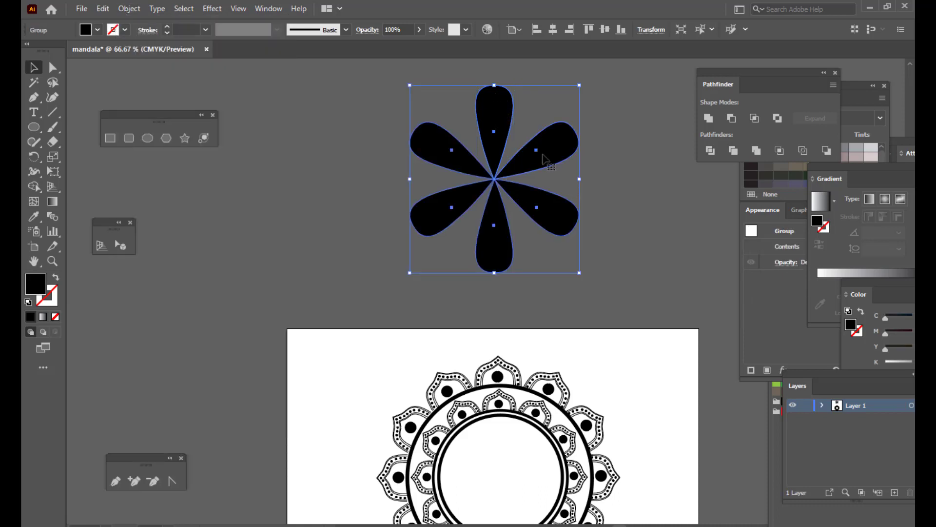
- Scale the flower down proportionally to about two thirds of its size and position it just above the artboard
drag(544, 160, 566, 179)
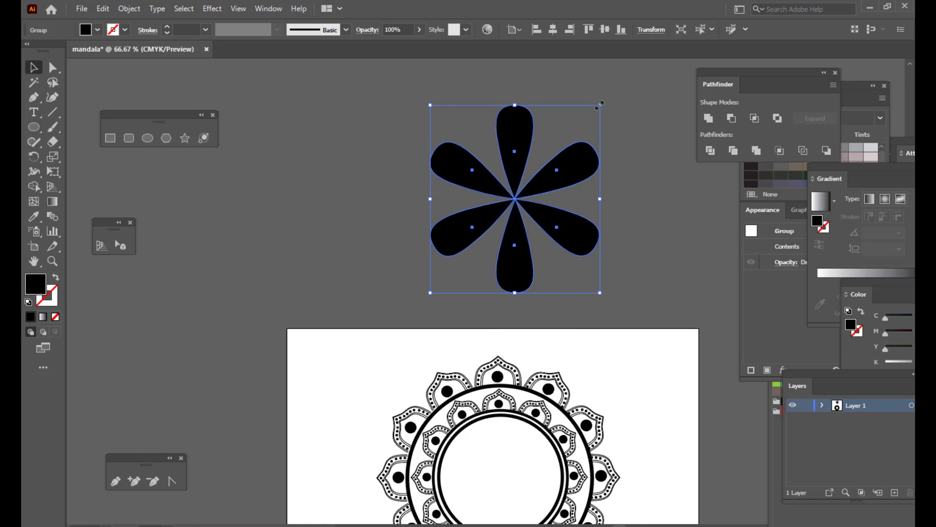
drag(595, 105, 573, 135)
scroll(604, 158, down, 3)
scroll(612, 162, up, 1)
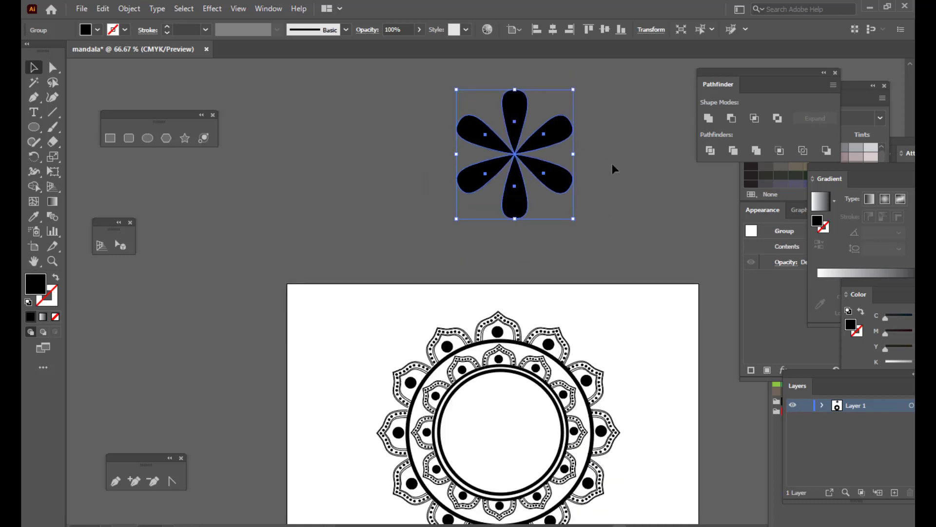
drag(517, 161, 521, 193)
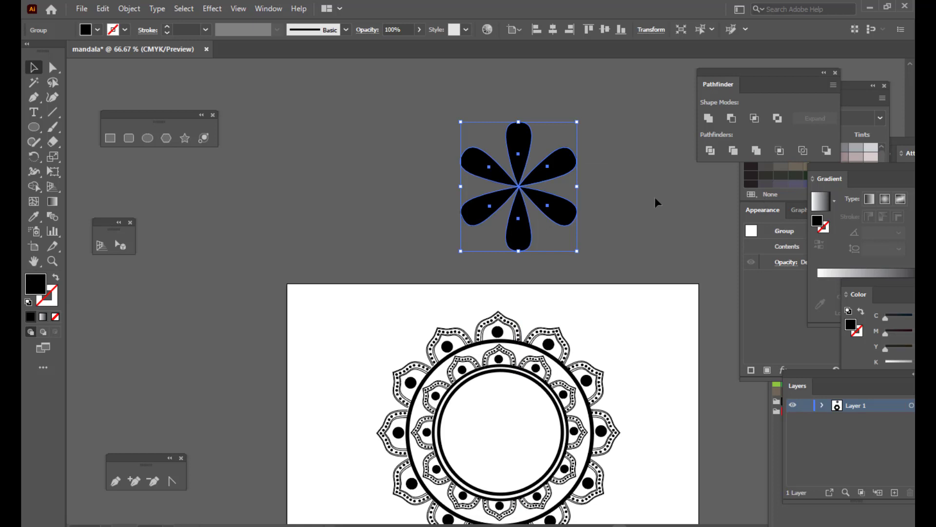
- Move the flower into the middle of the mandala and shrink it to less than half the inner circle's diameter
drag(545, 182, 527, 426)
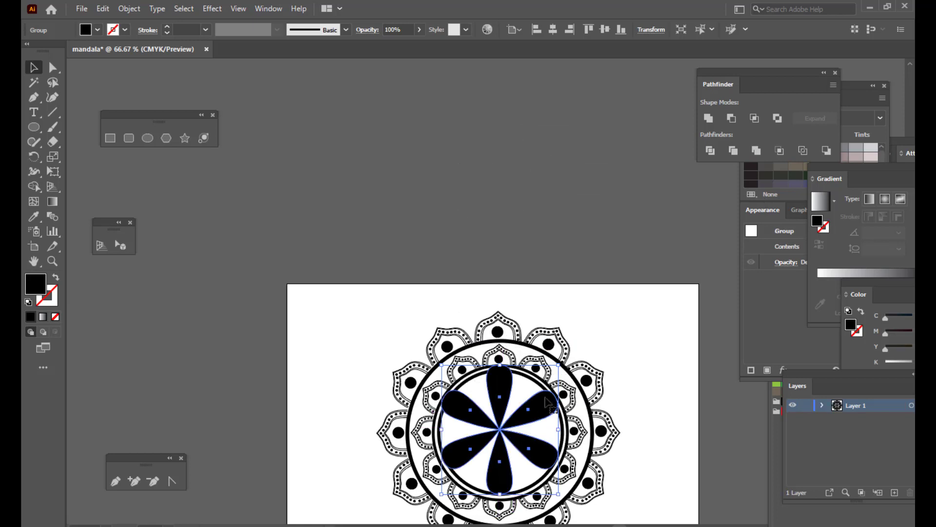
drag(558, 366, 531, 396)
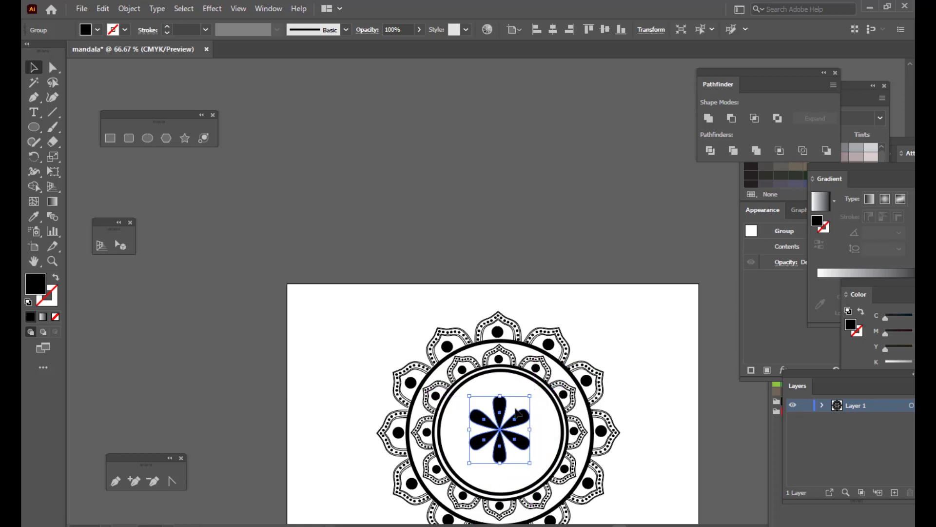
mouse_move(515, 428)
mouse_down()
mouse_move(501, 442)
mouse_move(516, 432)
mouse_up()
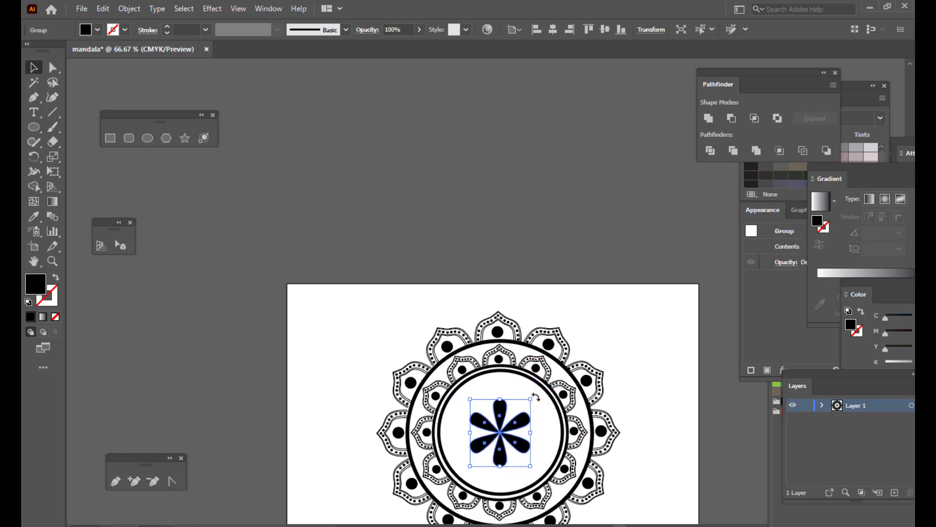
drag(531, 400, 520, 425)
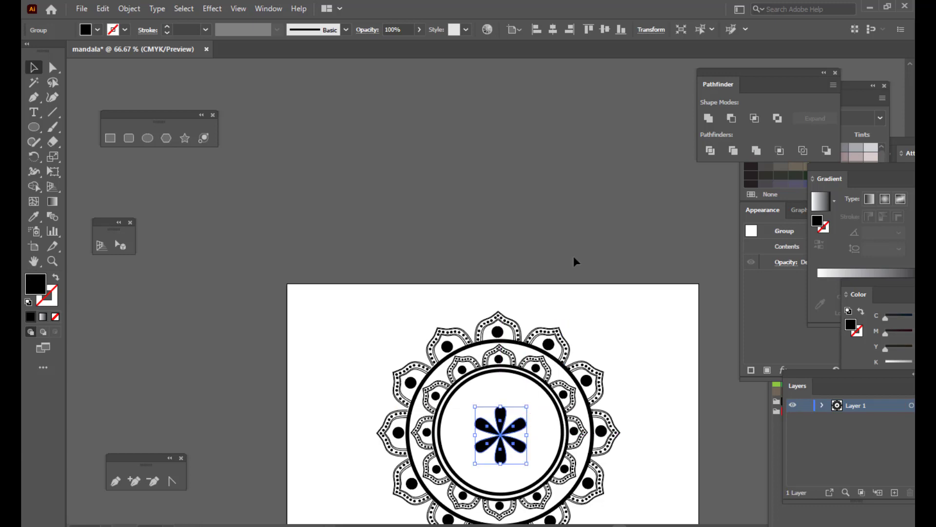
click(584, 188)
scroll(584, 188, down, 4)
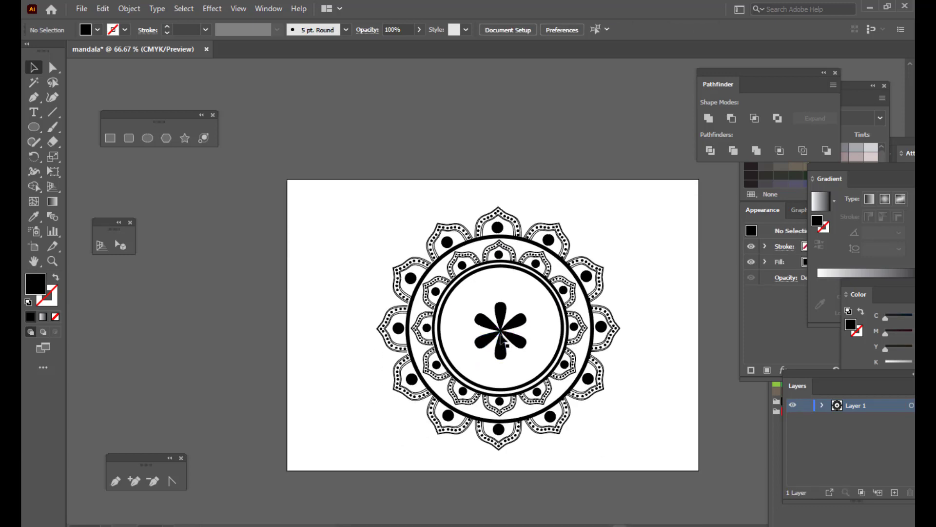
- Move the small flower out of the mandala to the empty area beside the artboard
drag(501, 334, 146, 293)
click(537, 273)
click(509, 332)
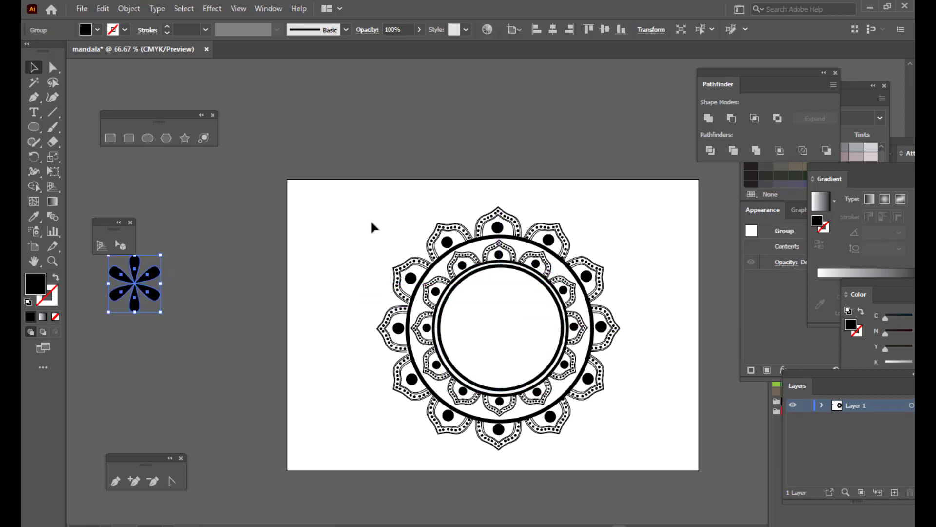
- Group all the mandala rings and centre the group horizontally on the artboard
drag(326, 190, 651, 468)
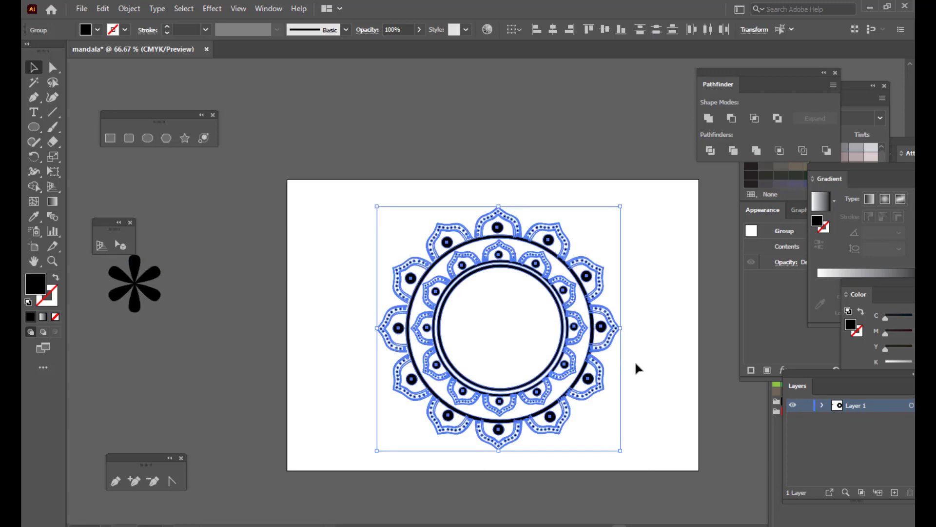
key(ctrl+g)
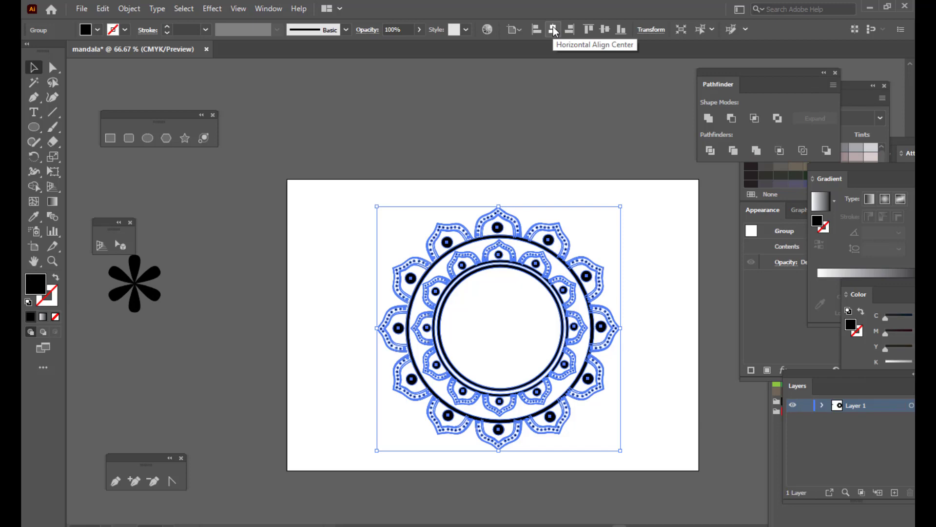
click(520, 30)
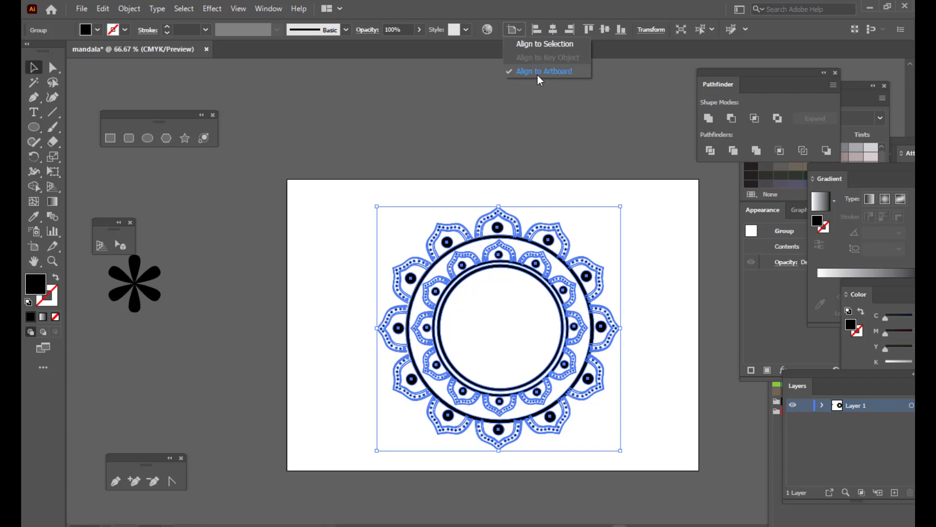
click(560, 75)
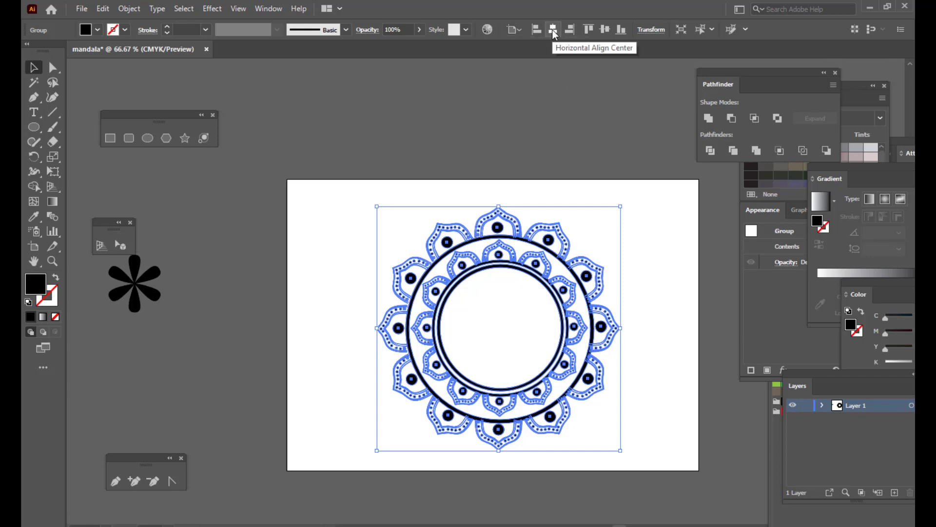
click(553, 30)
click(549, 128)
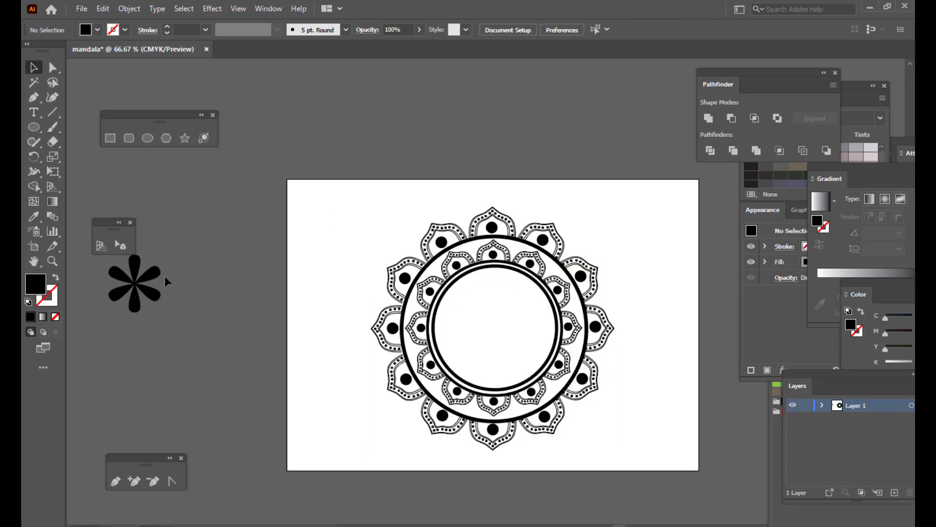
- Move the small flower back inside the mandala and centre it horizontally and vertically on the artboard
click(142, 285)
drag(142, 286, 502, 309)
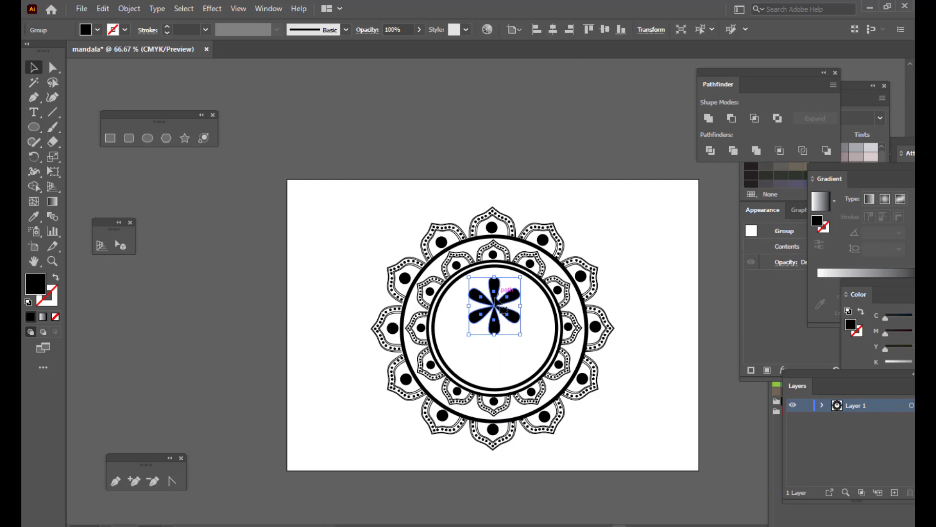
click(555, 32)
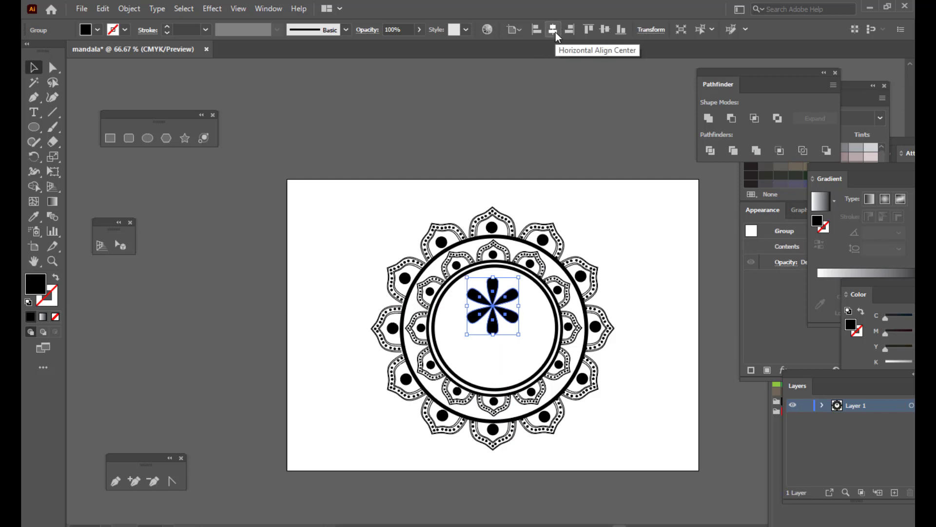
click(605, 30)
click(593, 129)
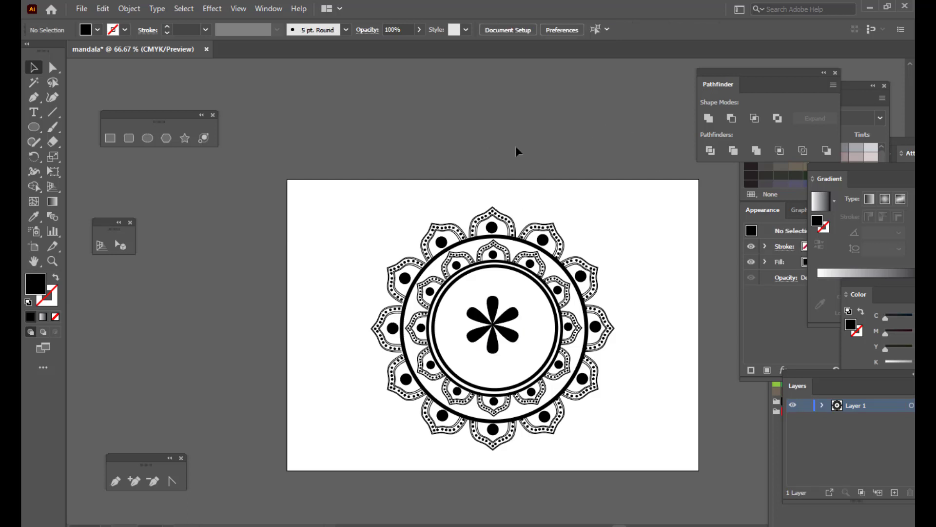
- Draw a circle above the artboard and give it no fill and a 4 pt black stroke
click(147, 138)
drag(349, 92, 411, 153)
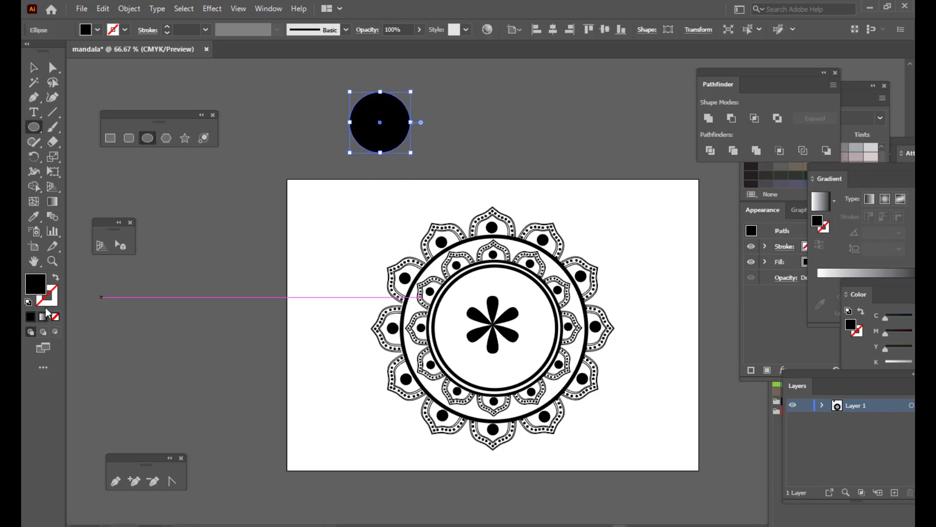
click(56, 277)
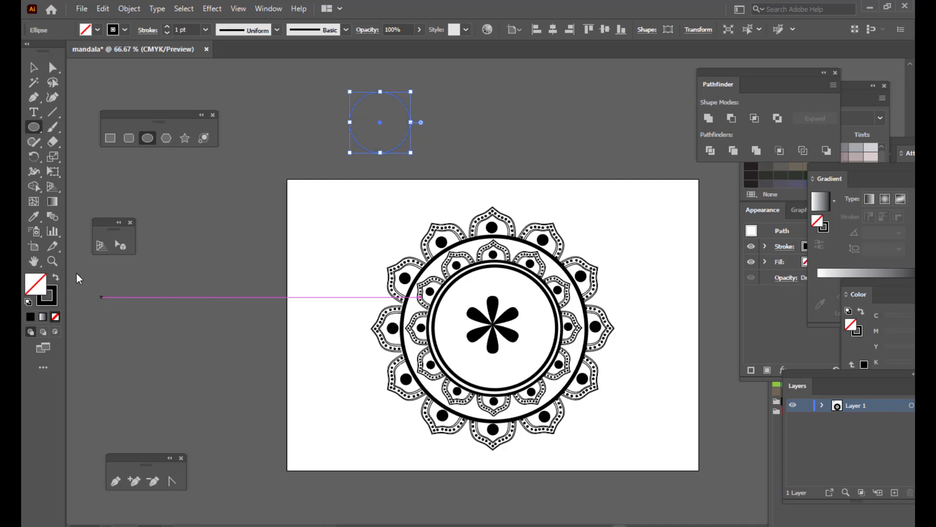
click(167, 28)
click(167, 28)
click(167, 28)
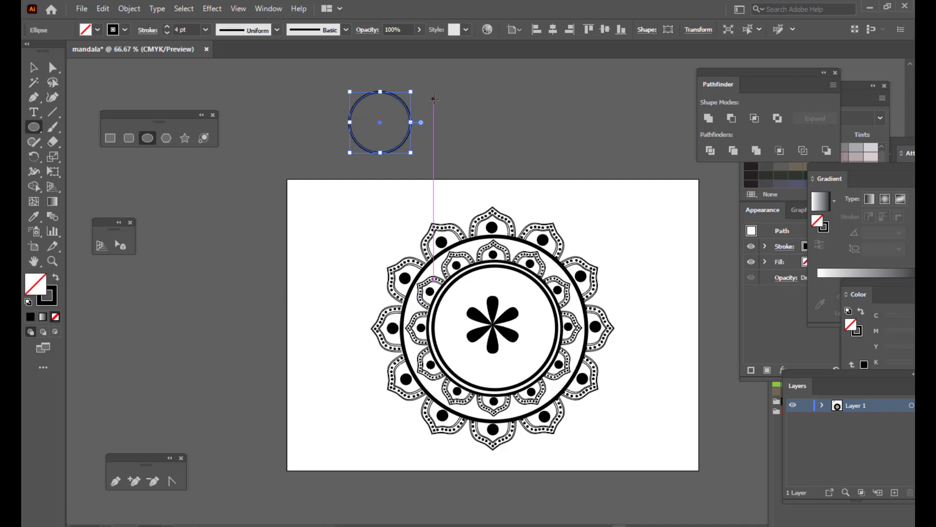
- Enlarge the outlined circle evenly from its centre
scroll(436, 95, up, 2)
key(v)
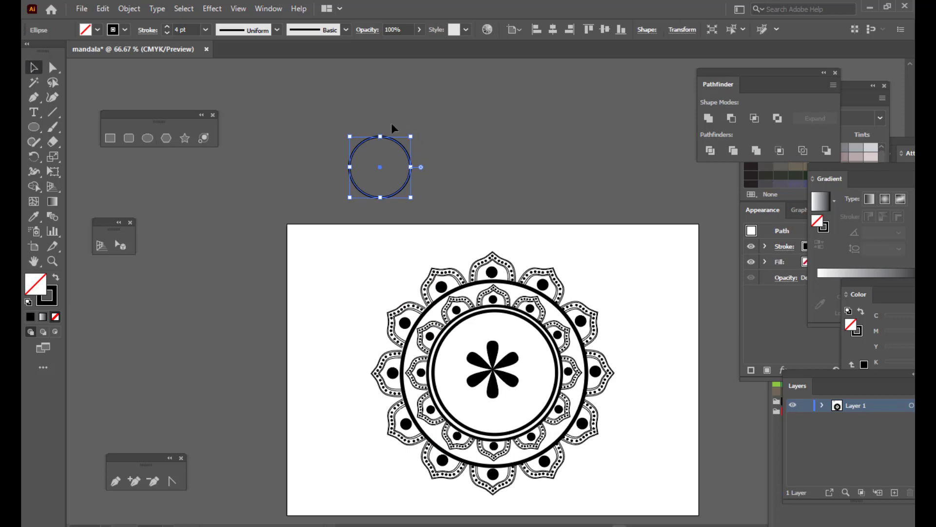
drag(409, 136, 424, 123)
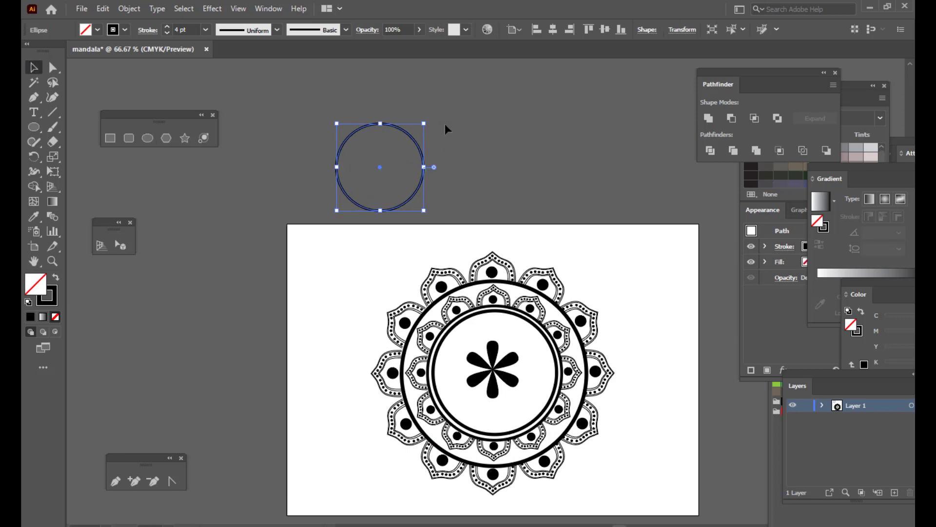
- Duplicate the outlined circle in place and enlarge the copy from its centre to form a concentric outer circle
click(415, 141)
click(411, 140)
key(ctrl+c)
key(ctrl+f)
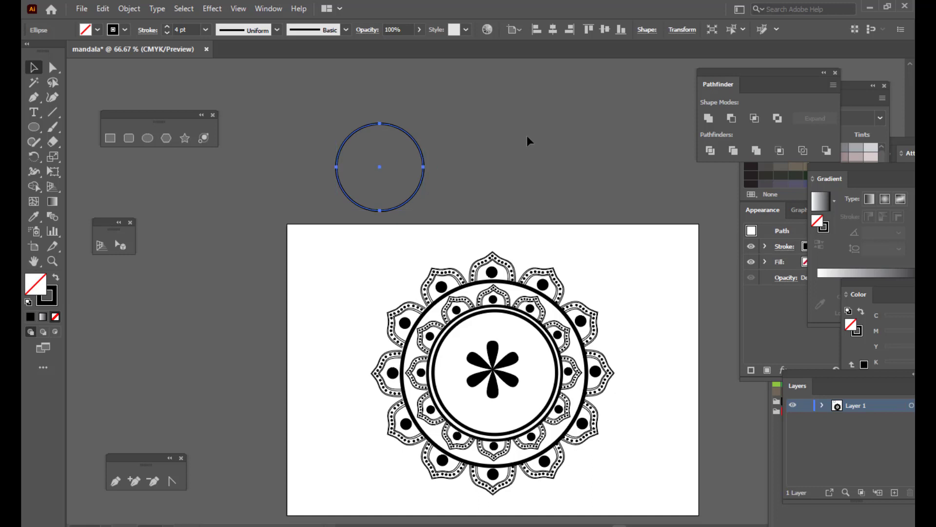
drag(424, 122, 438, 110)
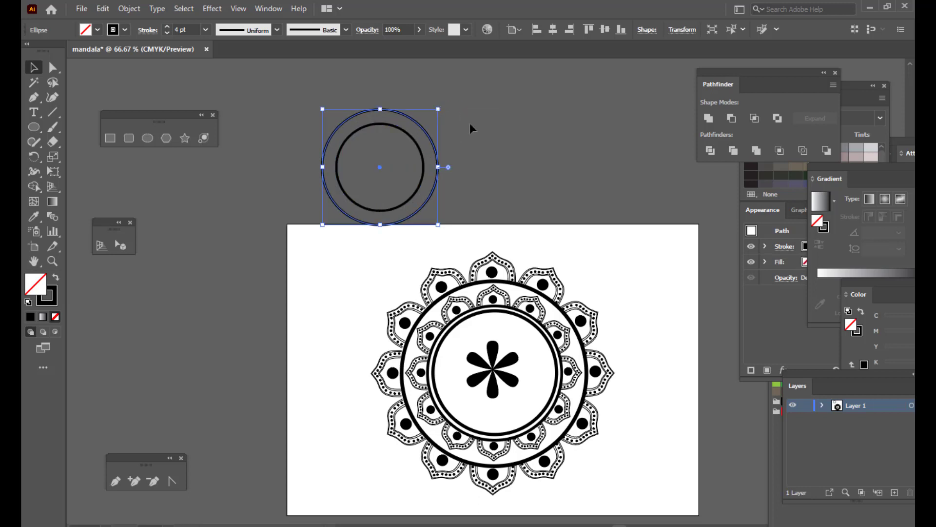
click(602, 160)
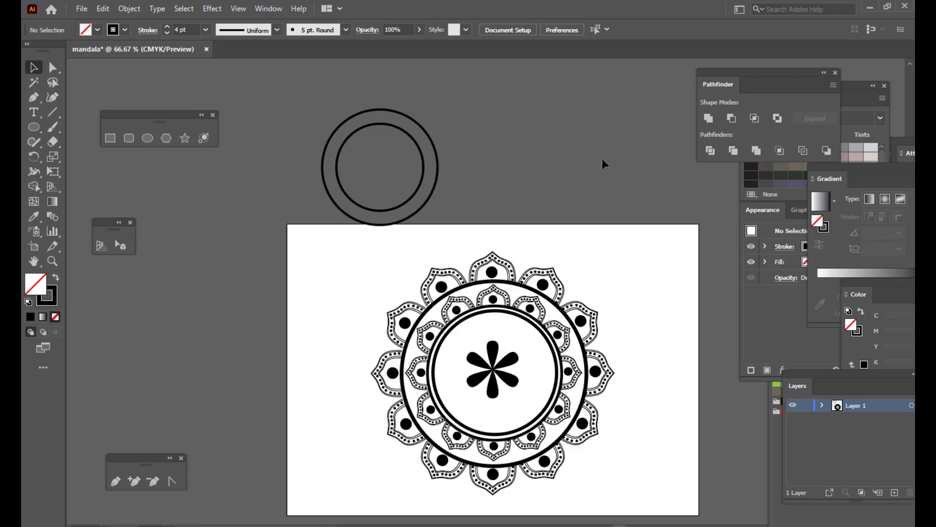
- Draw a narrow rectangle bridging the two circles at the top of the ring, with a black fill and no stroke
click(110, 138)
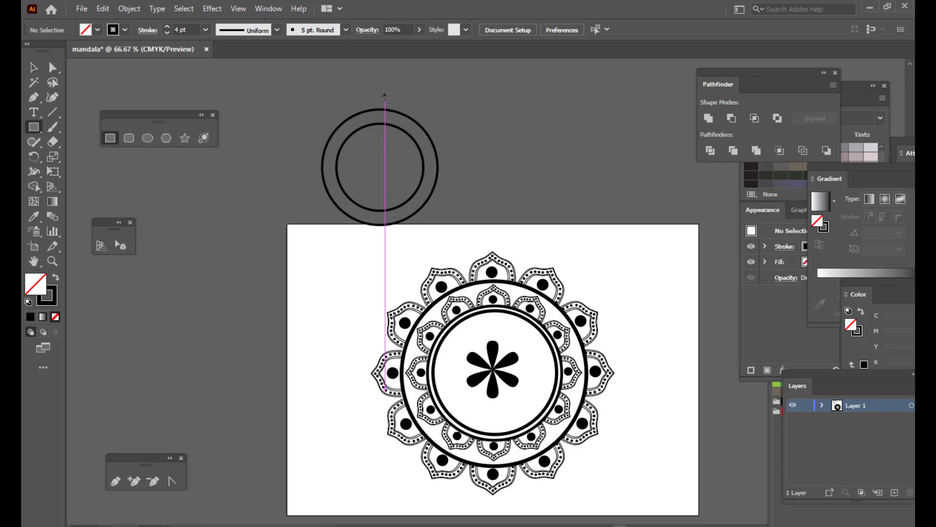
drag(376, 109, 381, 124)
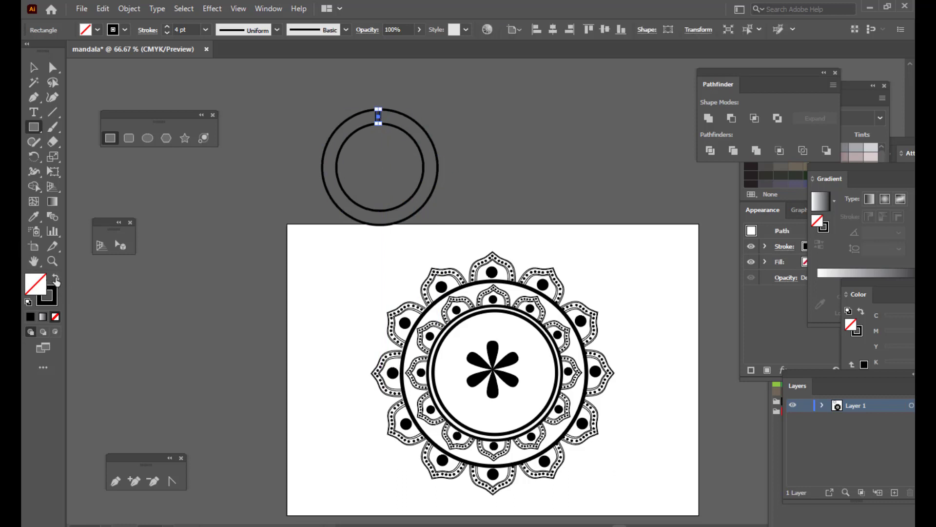
click(56, 278)
click(32, 68)
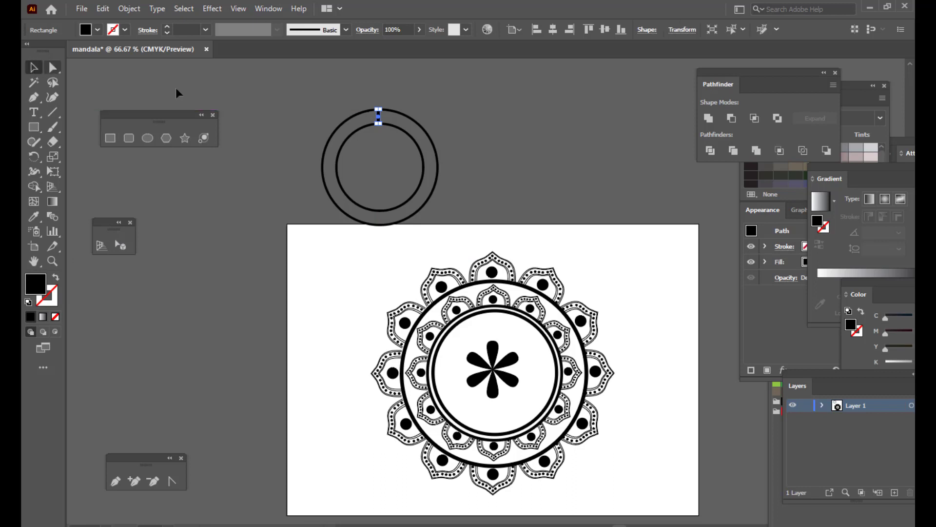
click(350, 93)
- Make a copy of the narrow bar rotated 30° around the centre of the circles
click(381, 117)
key(r)
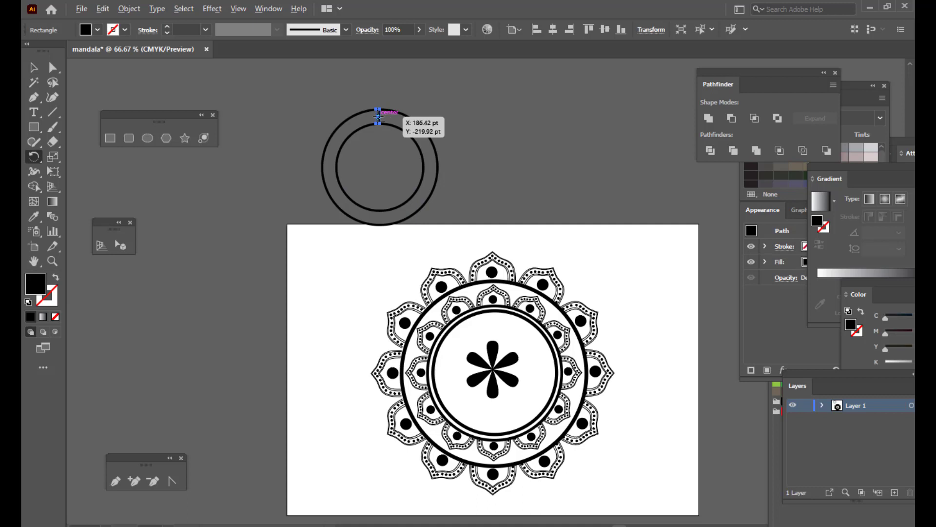
alt+click(379, 167)
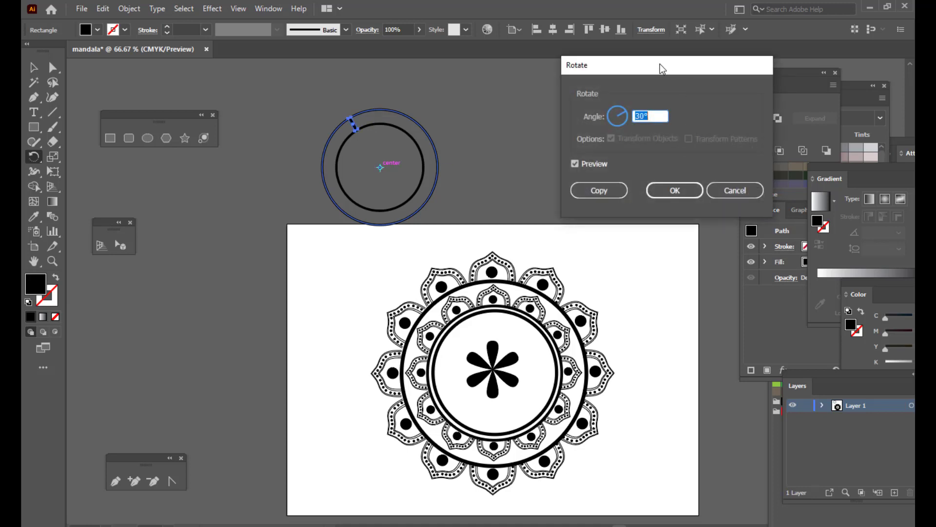
drag(653, 66, 598, 66)
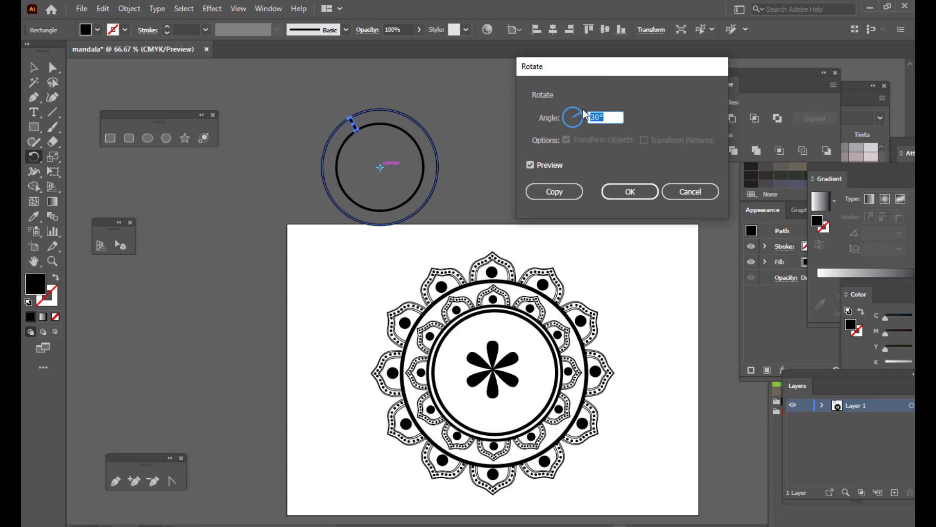
click(560, 193)
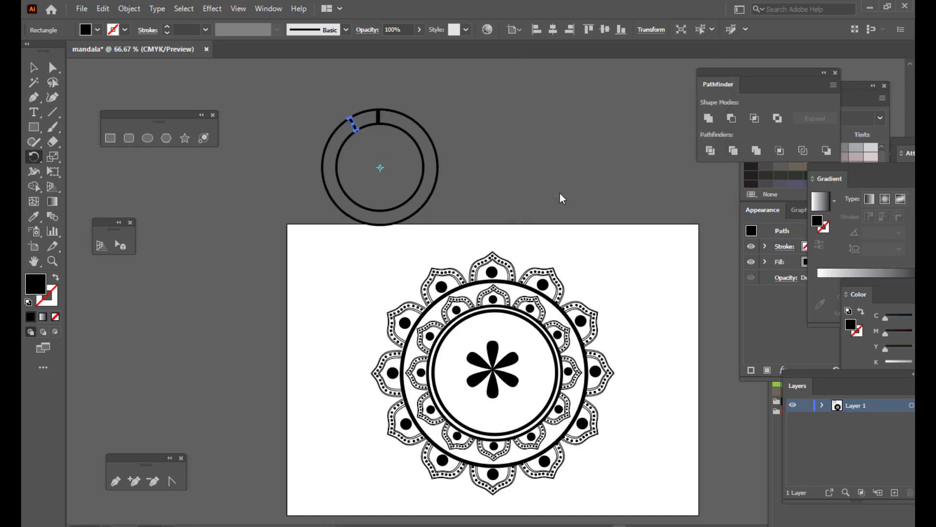
- Repeat the 30° rotated copy until the bars run all the way around the ring
key(ctrl+d)
key(ctrl+d)
key(ctrl+d)
key(ctrl+d)
key(ctrl+d)
key(ctrl+d)
key(ctrl+d)
key(ctrl+d)
key(ctrl+d)
key(ctrl+d)
key(ctrl+d)
key(ctrl+d)
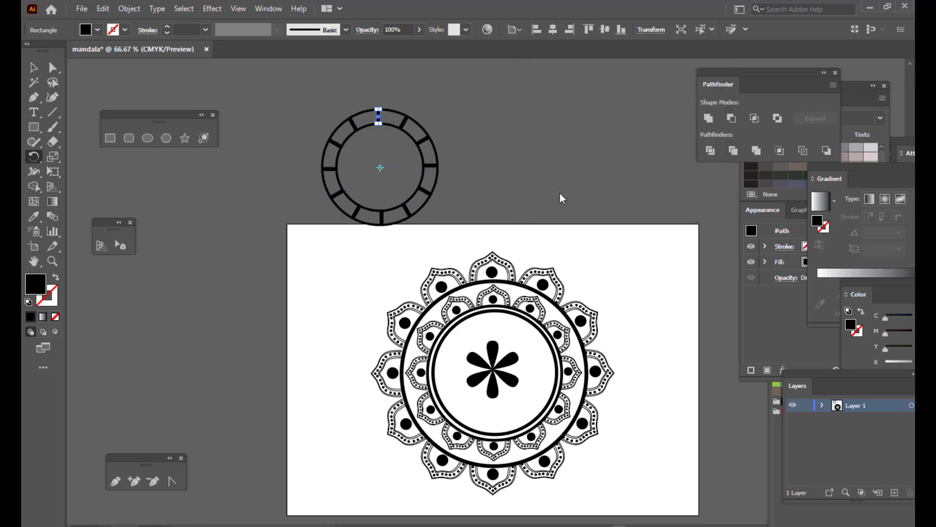
key(ctrl+d)
key(v)
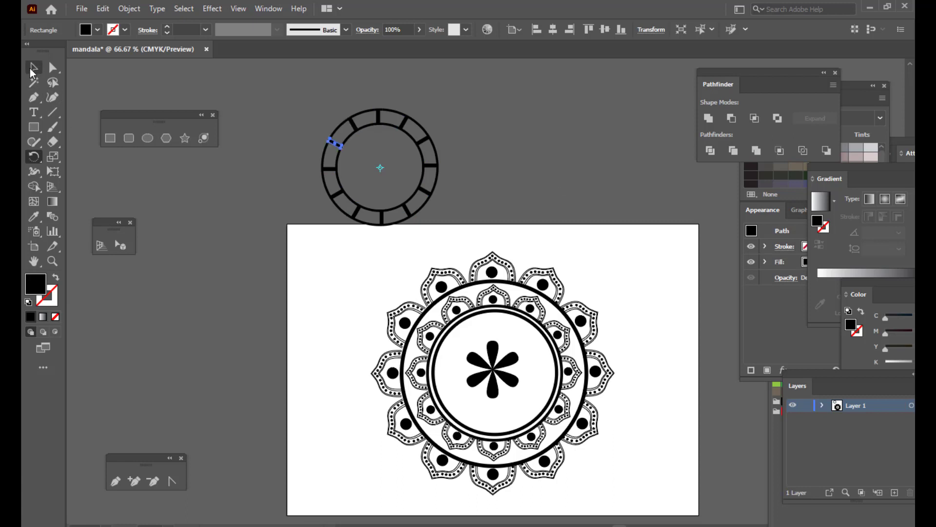
click(277, 116)
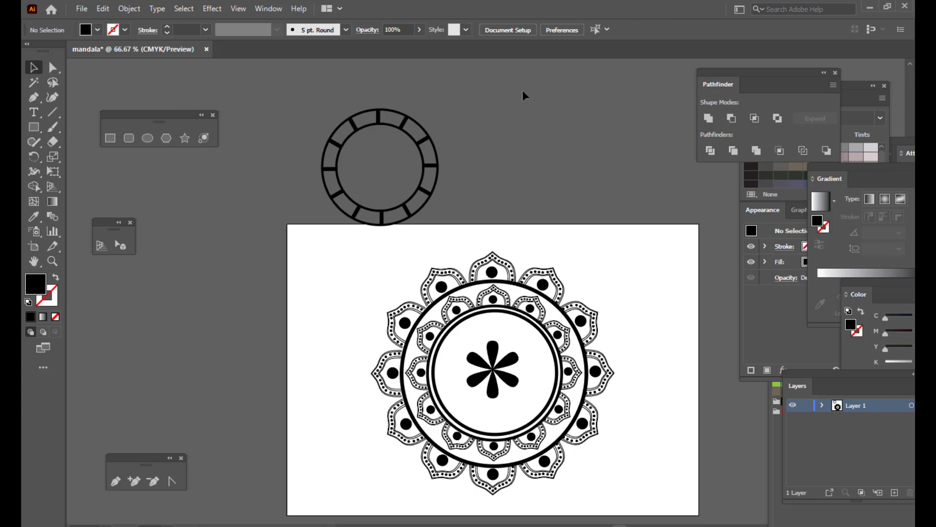
- Group both circles with all the bars and shift the group slightly away from the artboard
drag(340, 129, 482, 259)
click(496, 102)
drag(309, 103, 462, 227)
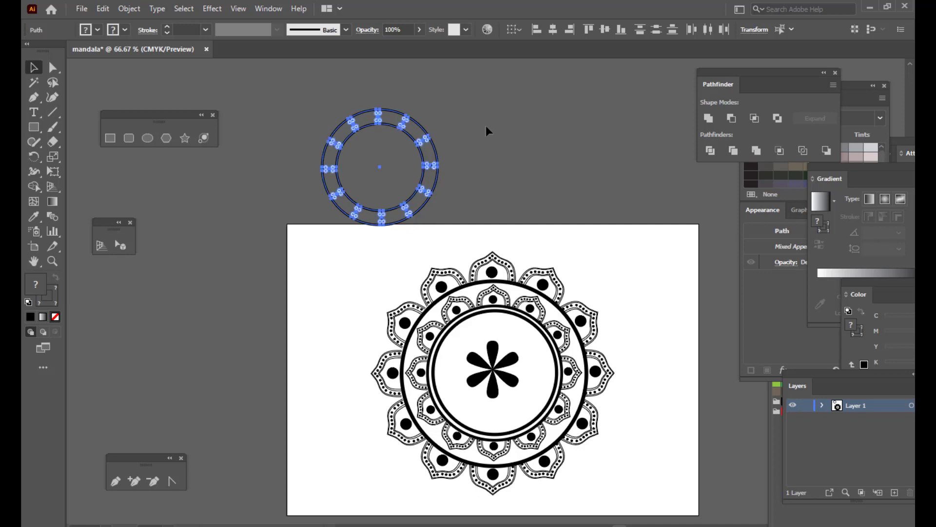
key(ctrl+g)
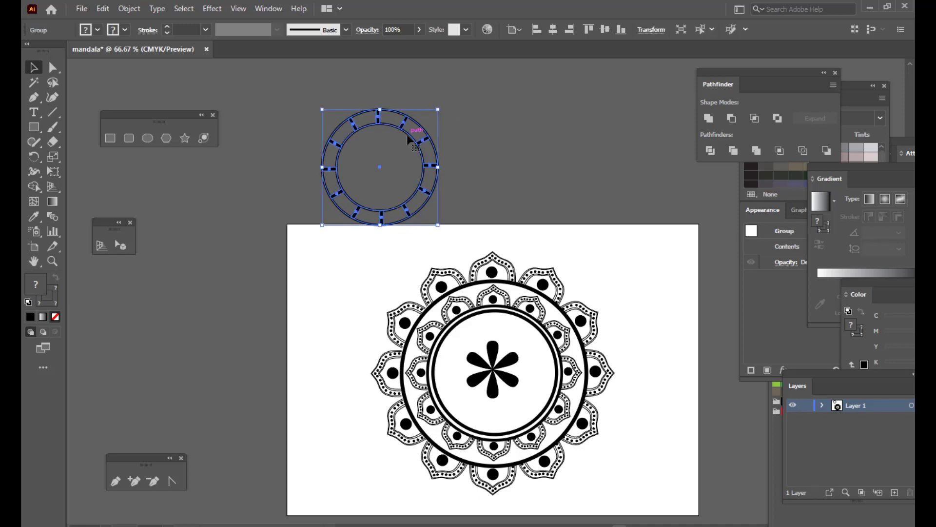
drag(414, 130, 427, 120)
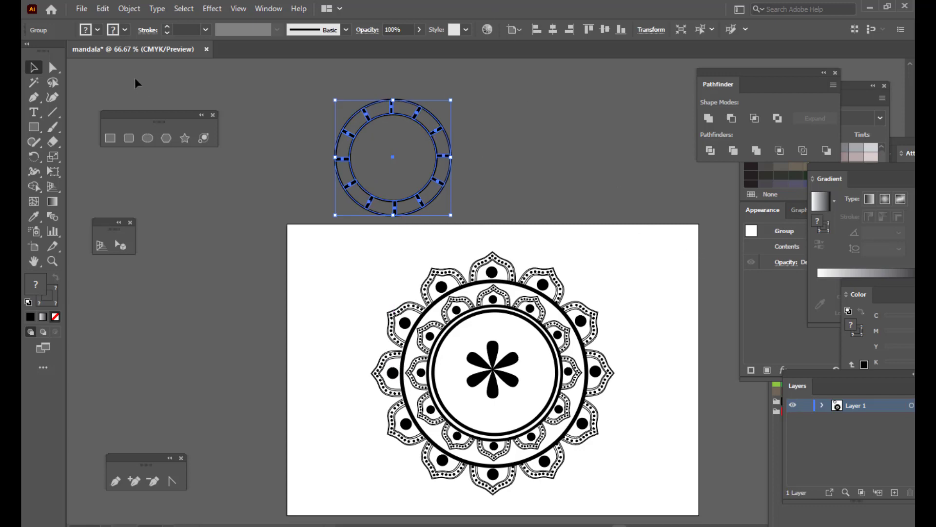
- Expand the fill and stroke of the grouped ring
click(129, 10)
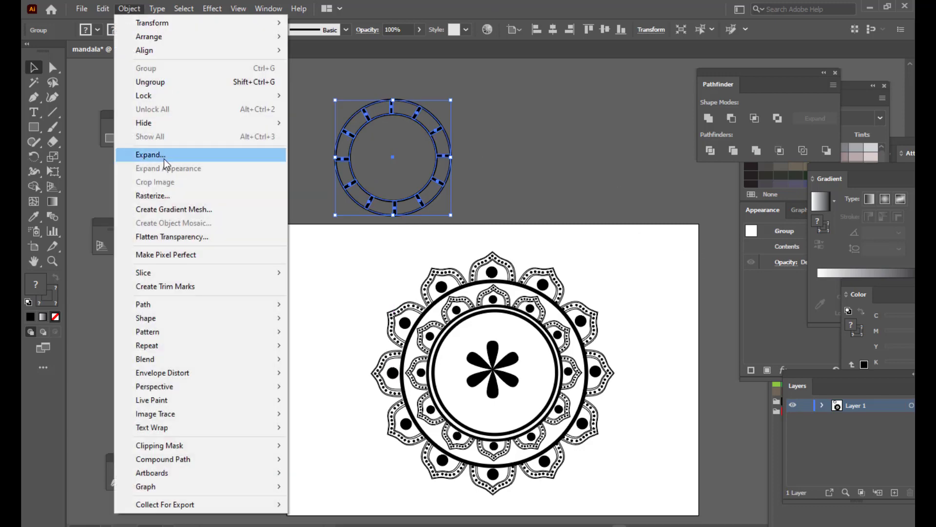
click(147, 154)
click(637, 283)
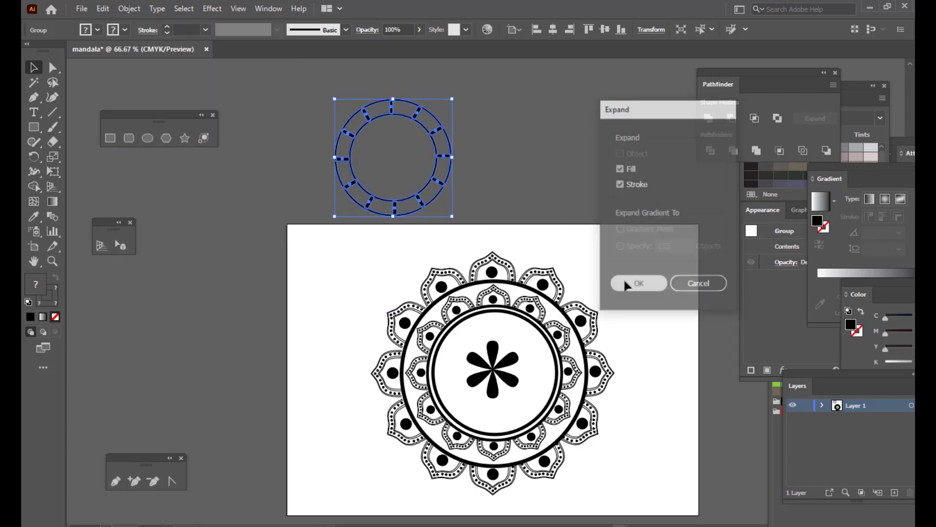
click(557, 125)
- Draw a solid black circle in the middle of the ring and nudge it into position
click(424, 131)
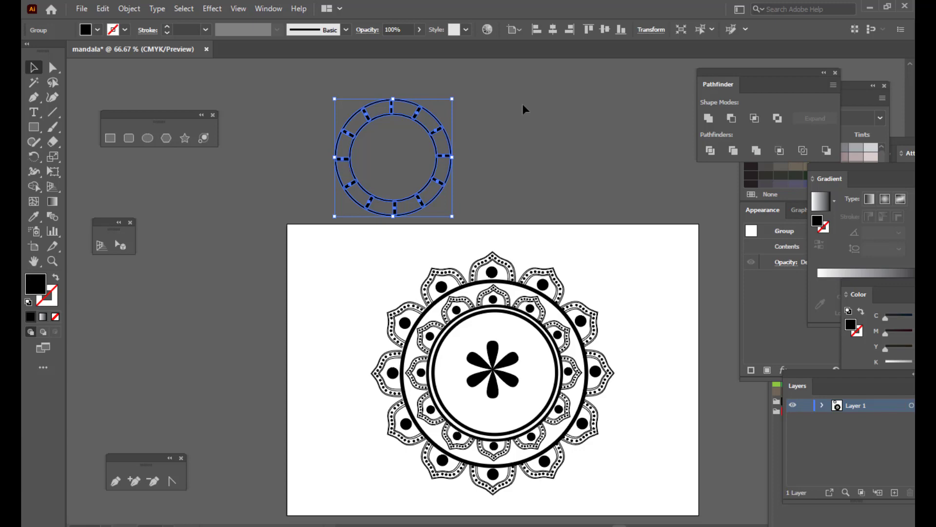
key(i)
click(147, 138)
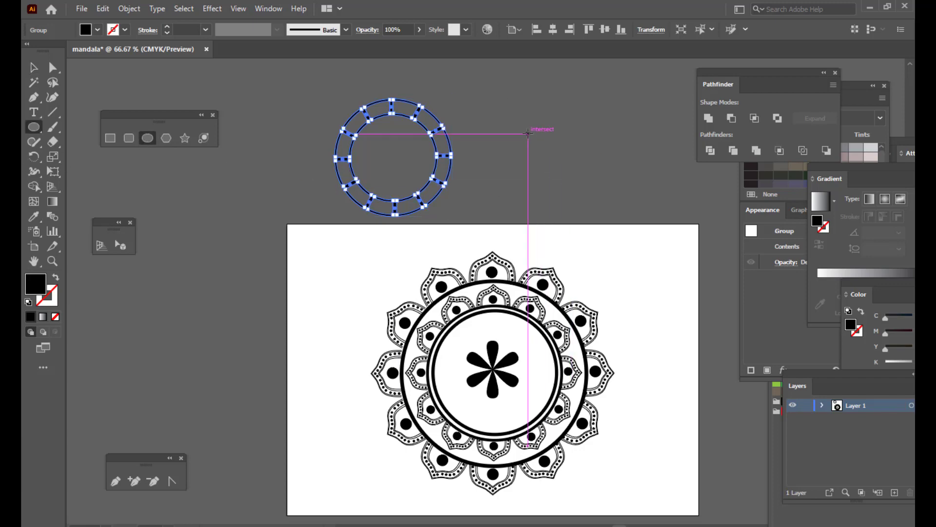
drag(528, 133, 416, 134)
key(v)
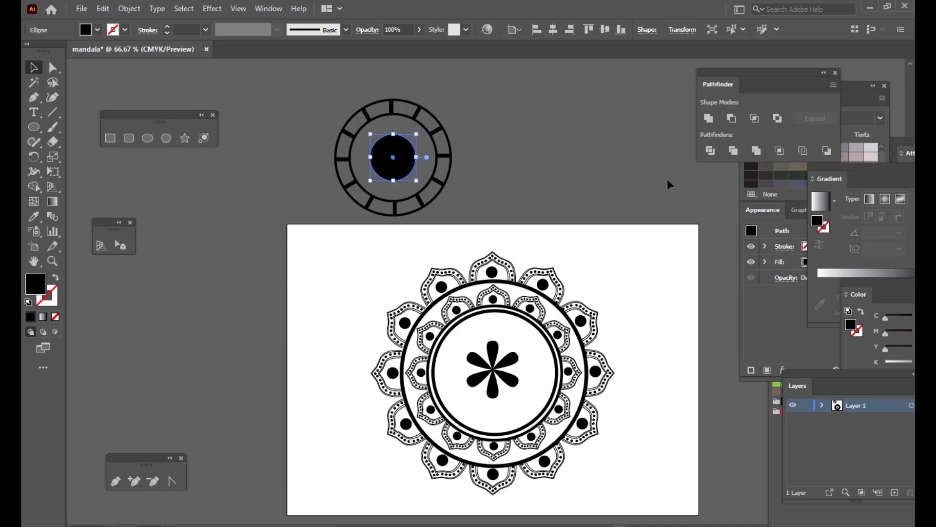
key(Left)
key(Up)
key(Up)
key(Up)
click(609, 171)
- Place a small black dot between the central disc and the top of the inner circle, and shrink it from its centre
drag(393, 157, 391, 125)
click(489, 159)
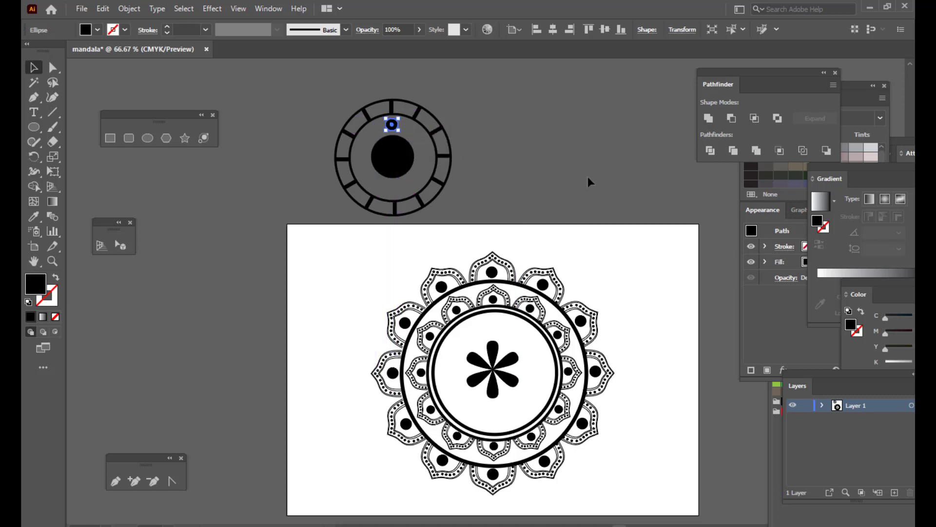
scroll(587, 177, up, 2)
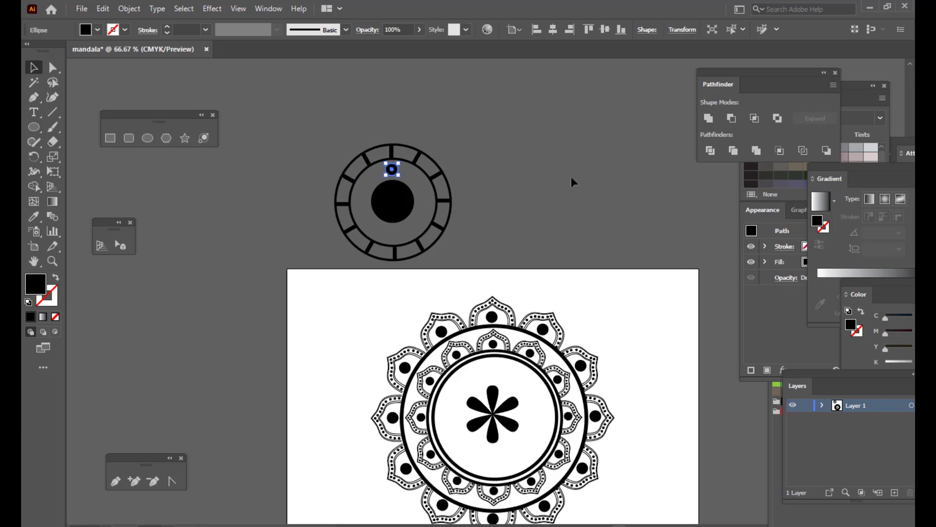
key(ctrl+plus)
key(ctrl+plus)
scroll(558, 218, down, 2)
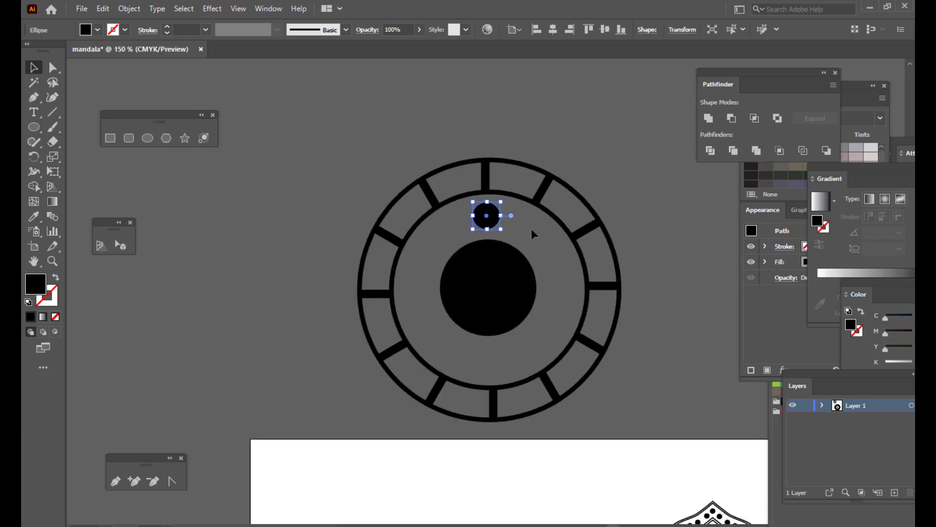
drag(501, 201, 496, 205)
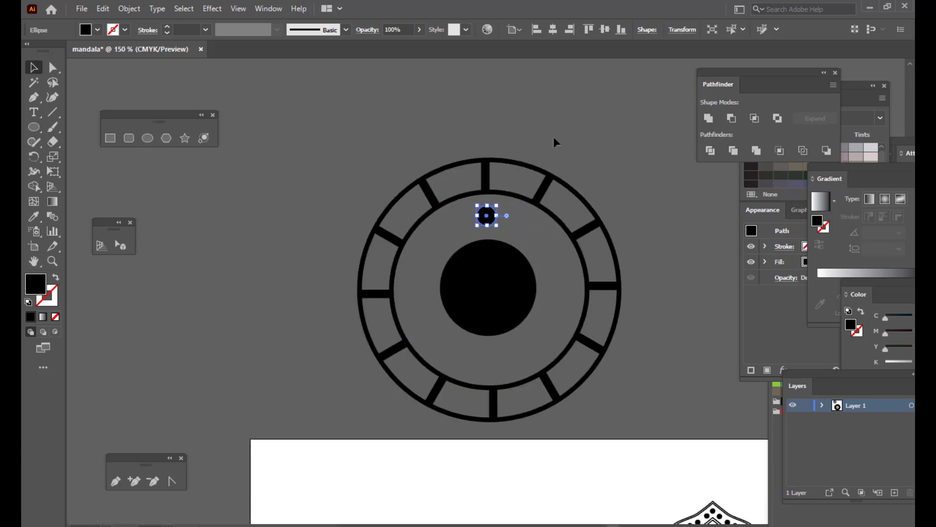
click(554, 137)
- Make a copy of the small dot rotated 24° around the centre of the black disc
click(486, 215)
key(r)
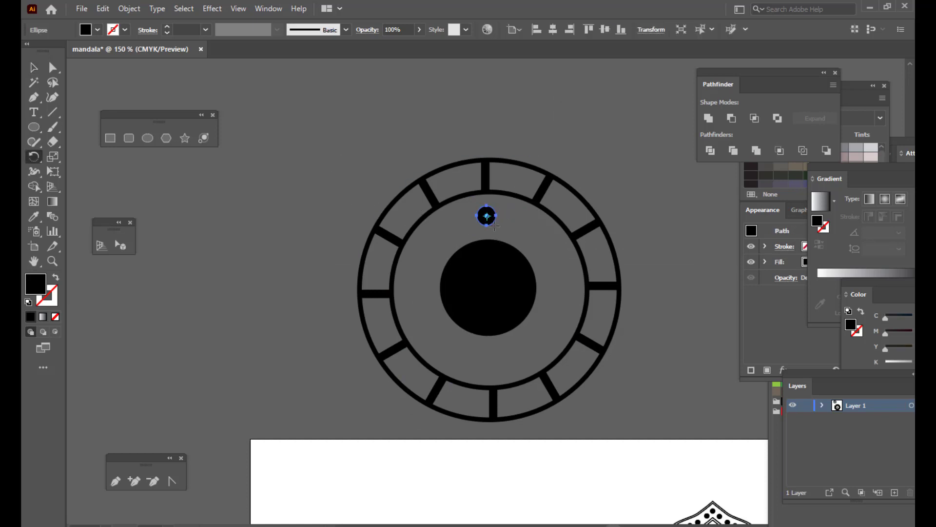
drag(487, 216, 487, 288)
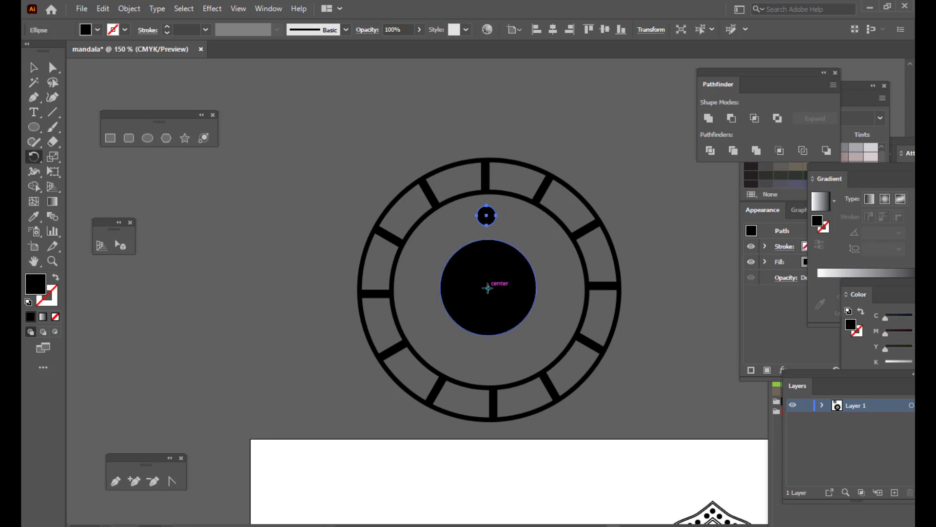
alt+click(488, 288)
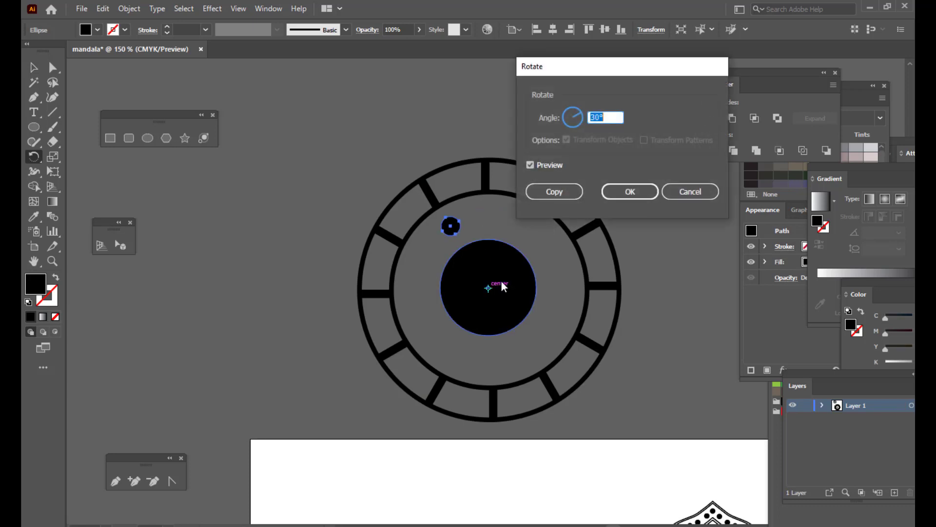
drag(585, 58, 606, 63)
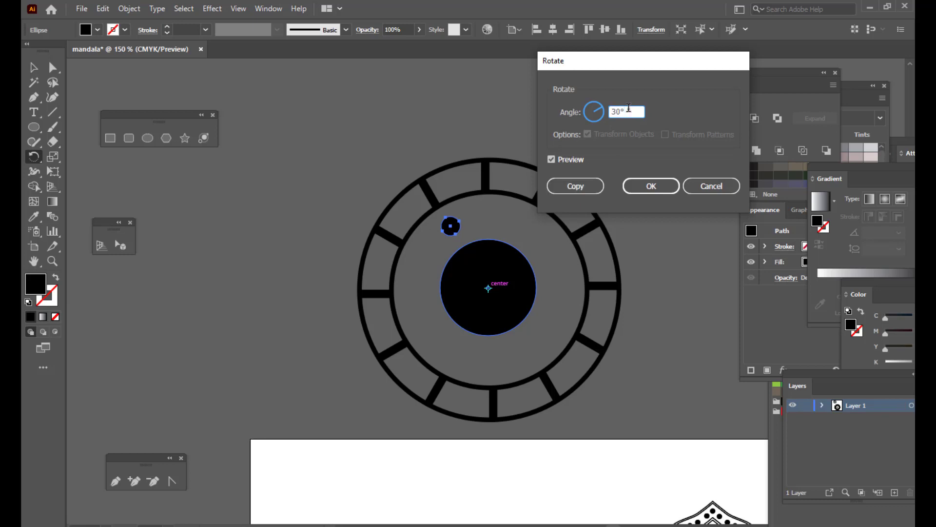
text(24)
drag(611, 64, 606, 63)
click(577, 186)
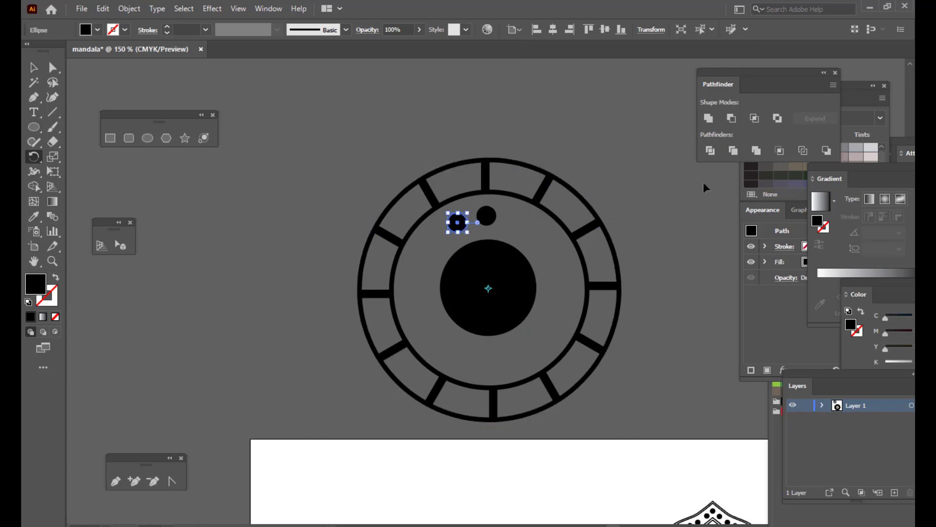
- Repeat the rotated copy of the small dot until a full circle of 15 dots surrounds the central disc, and deselect
key(ctrl+d)
key(ctrl+d)
key(ctrl+d)
key(ctrl+d)
key(ctrl+d)
key(ctrl+d)
key(ctrl+d)
key(ctrl+d)
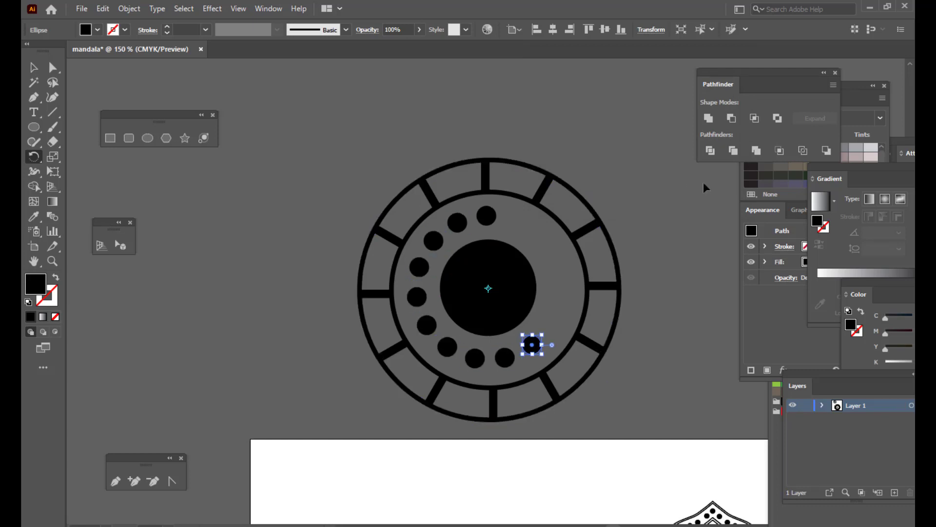
key(ctrl+d)
key(ctrl+d)
key(ctrl+d)
key(ctrl+d)
key(ctrl+d)
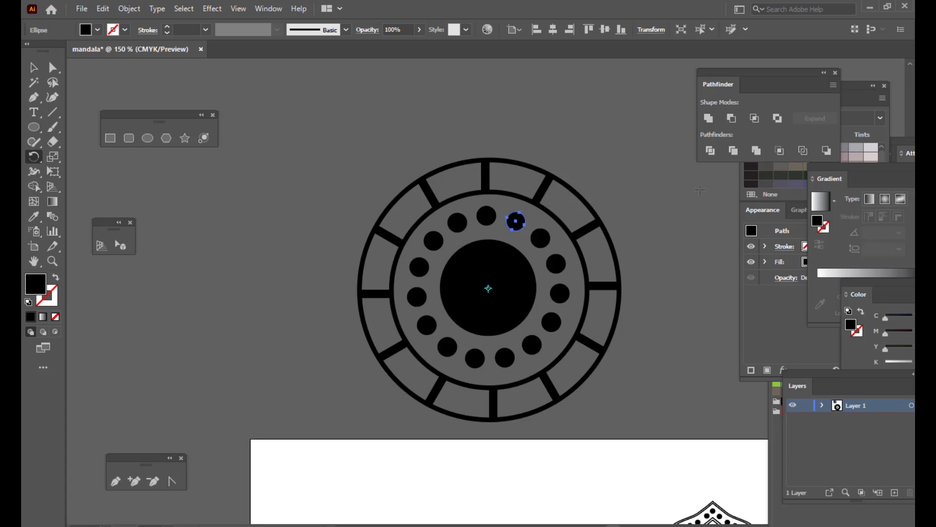
click(33, 67)
click(312, 138)
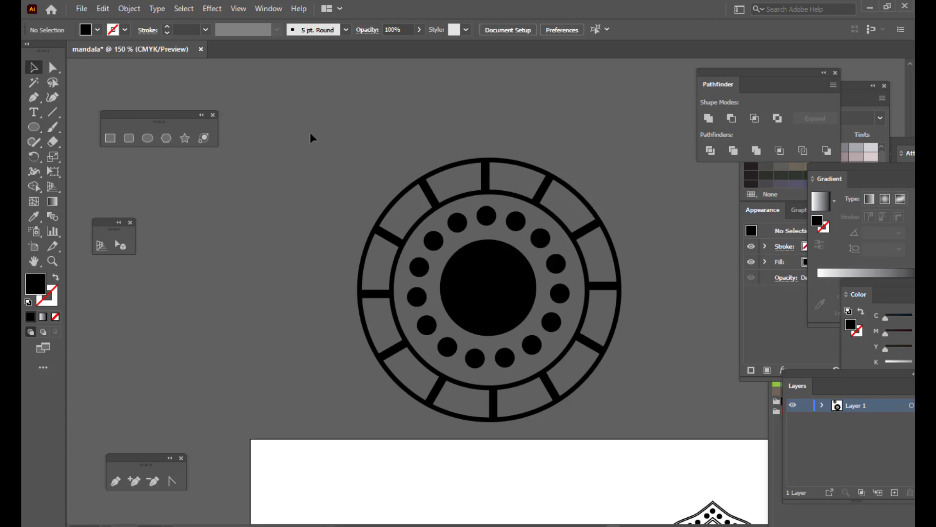
- Group the spoked ring, central disc and dots into one ornament and expand it
key(ctrl+minus)
key(ctrl+minus)
scroll(310, 132, down, 3)
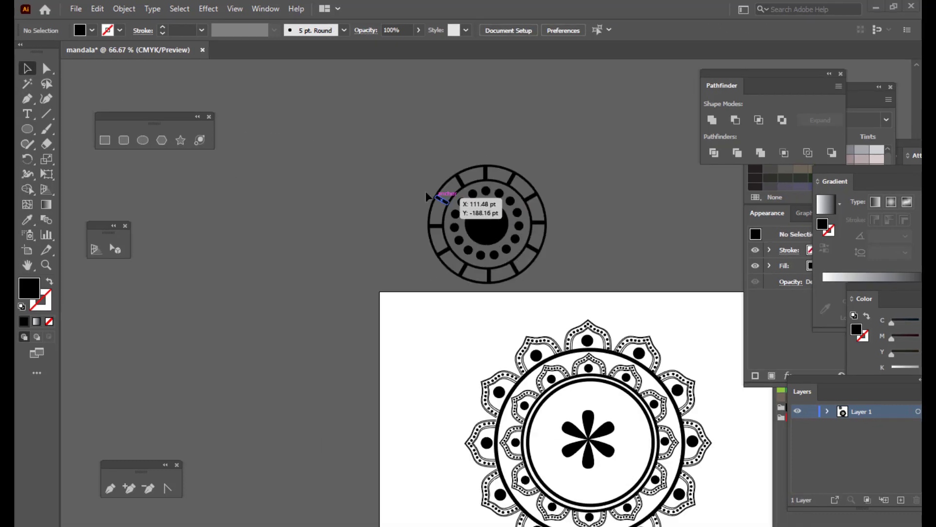
drag(420, 154, 565, 300)
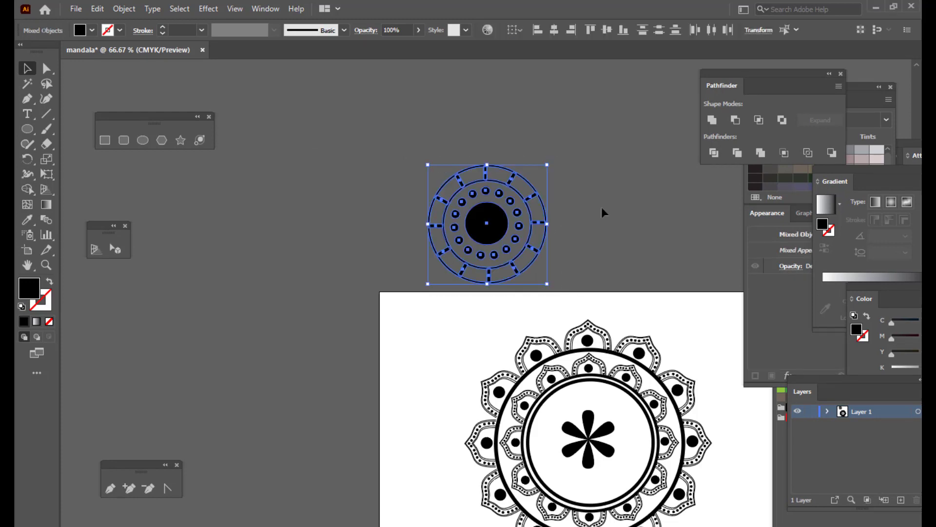
key(ctrl+g)
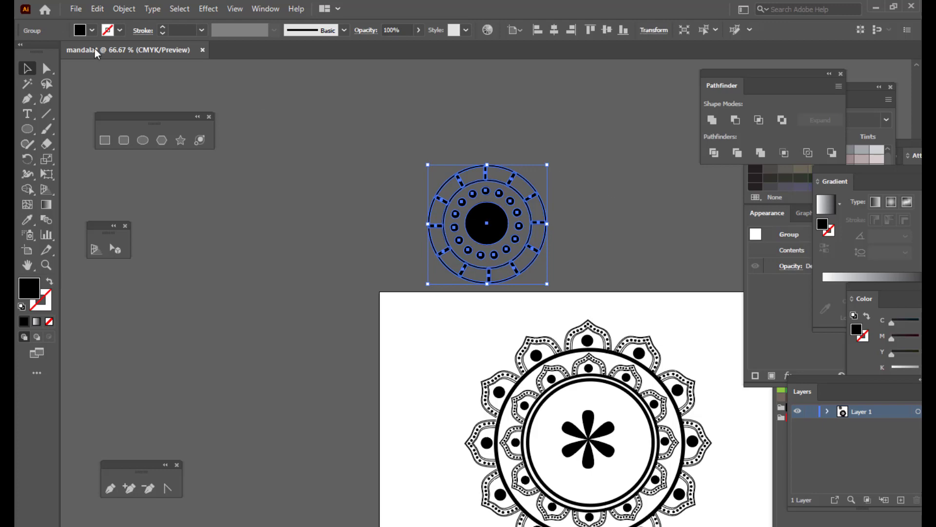
click(124, 8)
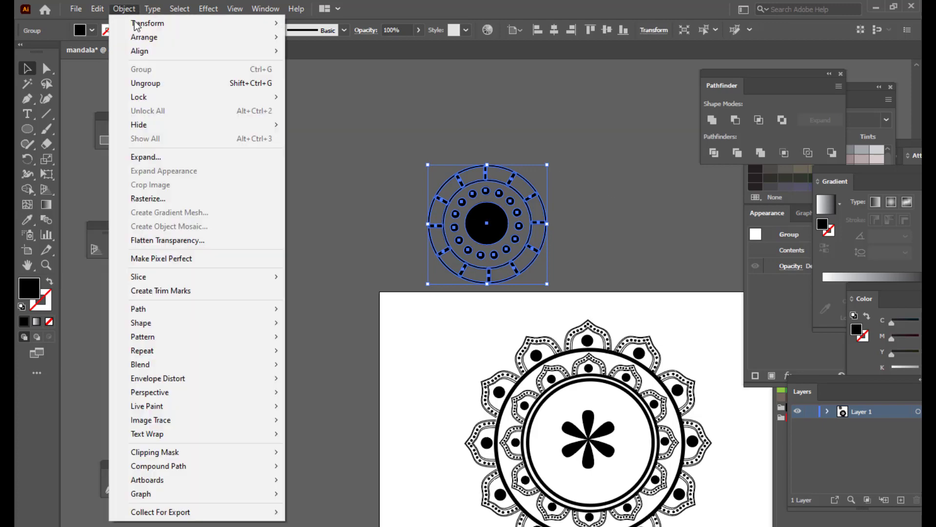
click(157, 159)
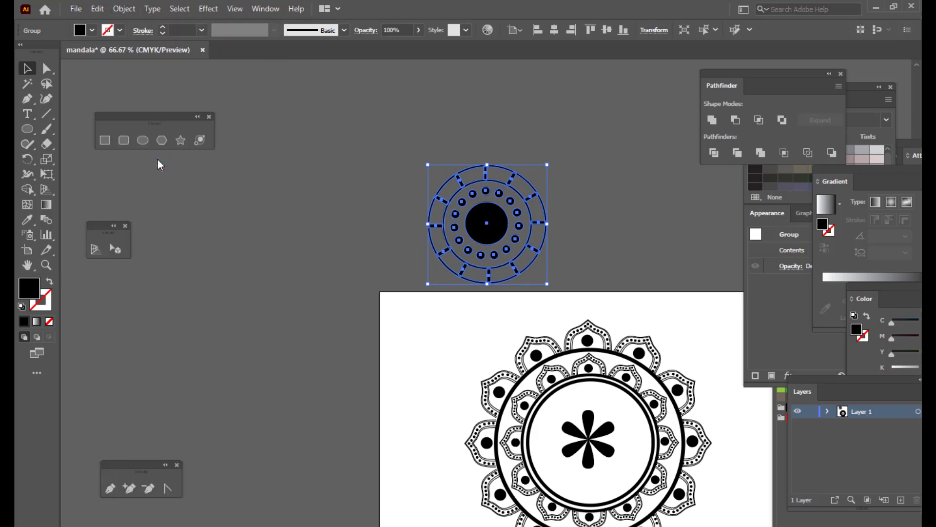
- Shrink the grouped ornament and place it above the six-petal flower inside the mandala's inner circle
click(427, 122)
click(513, 183)
drag(513, 182, 516, 160)
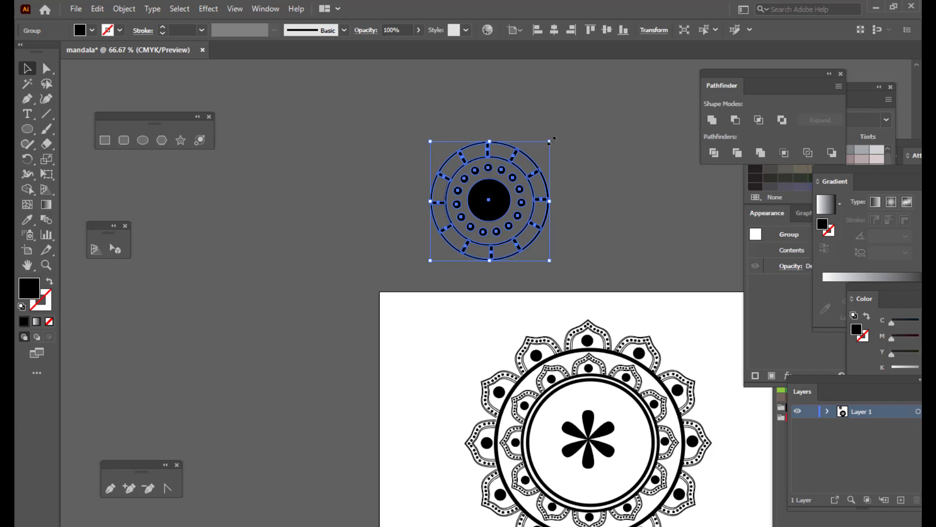
click(568, 147)
click(541, 164)
drag(552, 142, 597, 387)
click(630, 259)
scroll(637, 264, down, 3)
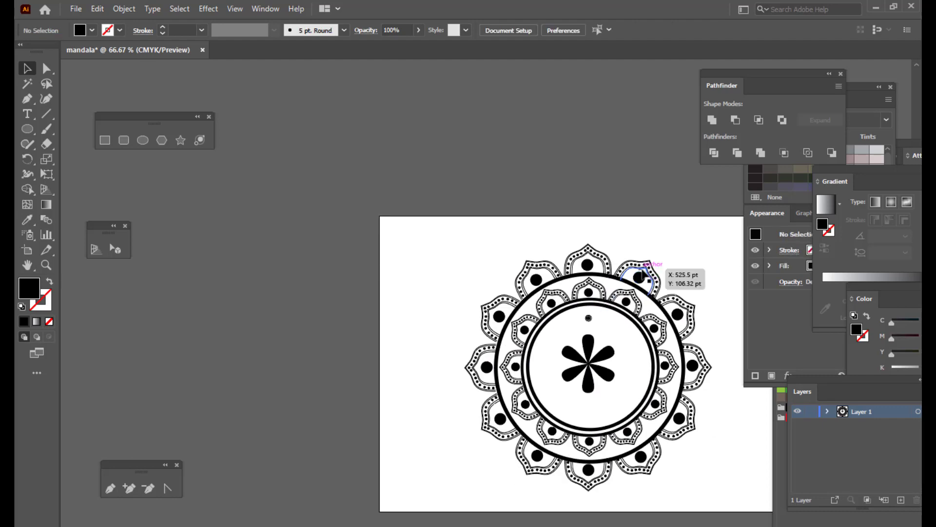
- Move the small ornament up towards the inner circle's edge and enlarge it slightly
scroll(643, 276, up, 3)
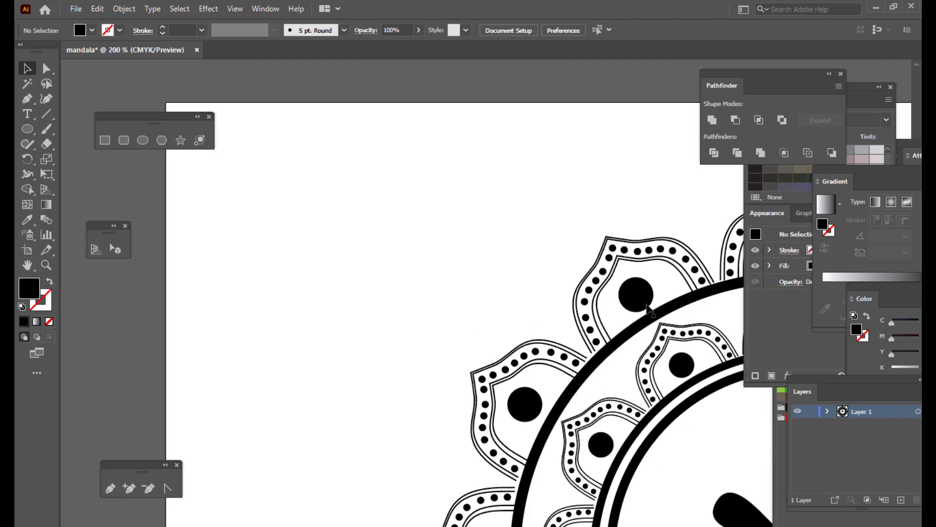
key(h)
drag(601, 310, 276, 172)
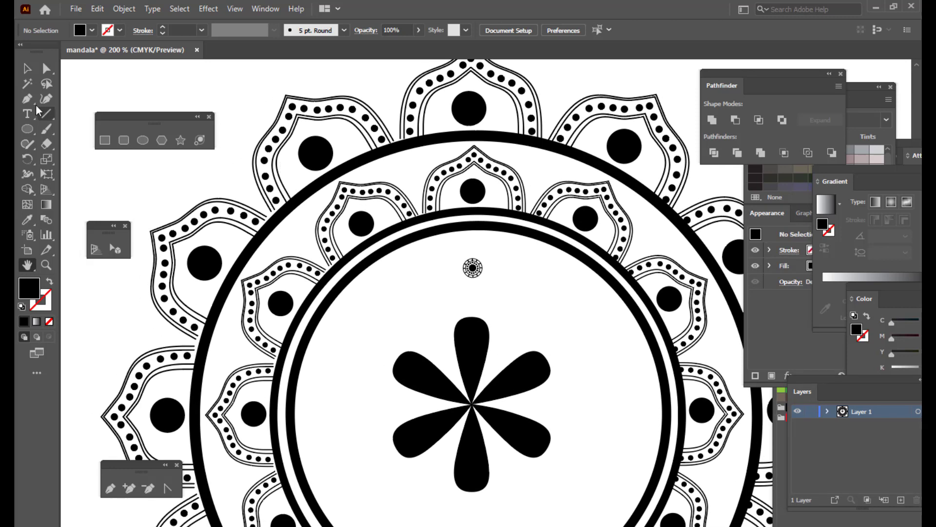
click(28, 69)
click(469, 269)
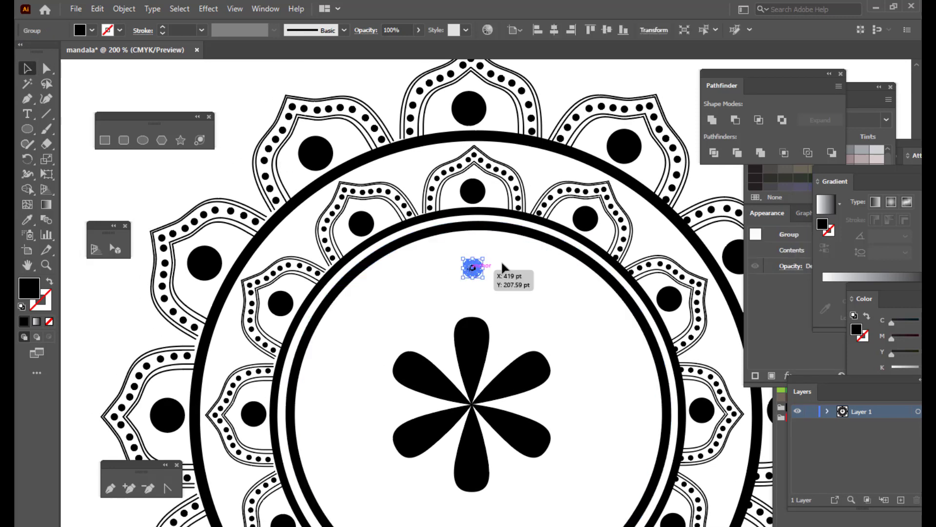
mouse_move(484, 257)
mouse_down()
mouse_move(493, 250)
mouse_move(480, 263)
mouse_move(482, 248)
mouse_up()
drag(488, 235, 489, 234)
click(378, 90)
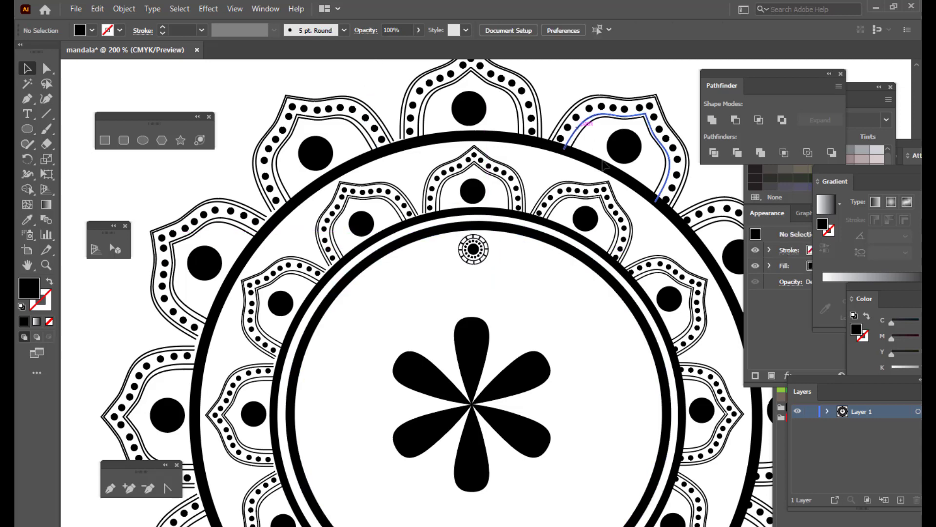
- Make a copy of the small ornament rotated 15° around the centre of the six-petal flower
scroll(617, 189, down, 1)
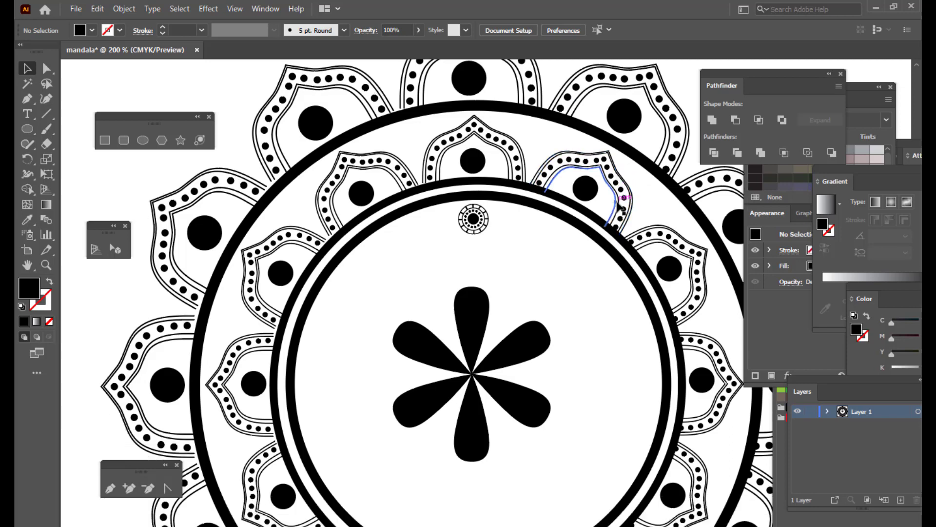
click(467, 215)
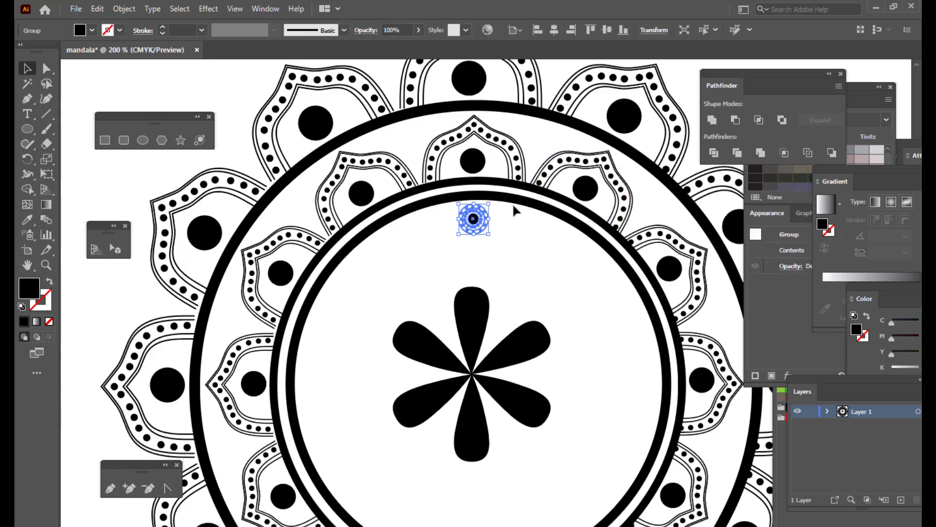
scroll(518, 209, up, 1)
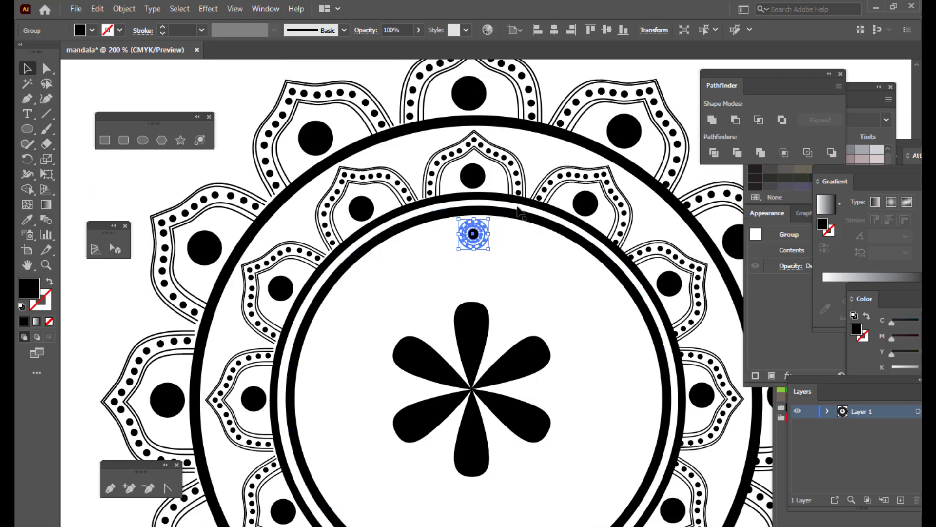
scroll(519, 210, down, 1)
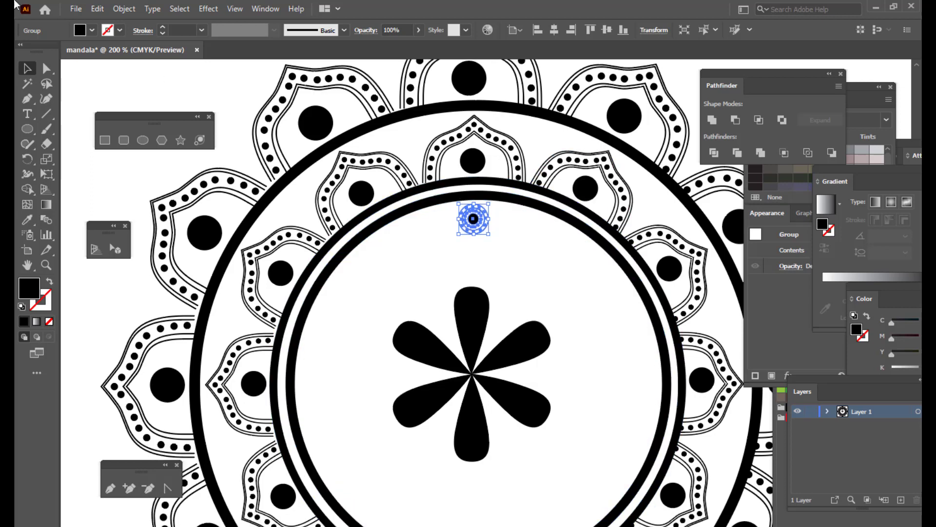
key(r)
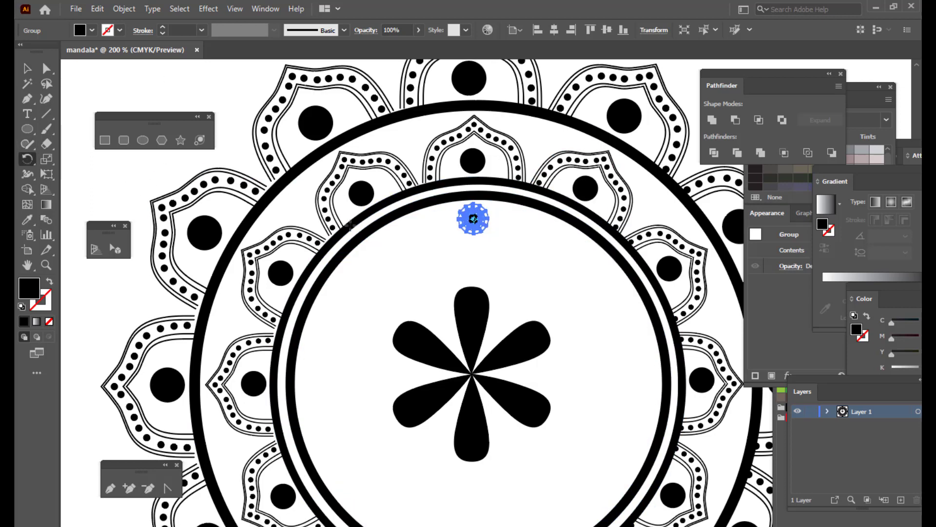
alt+click(472, 219)
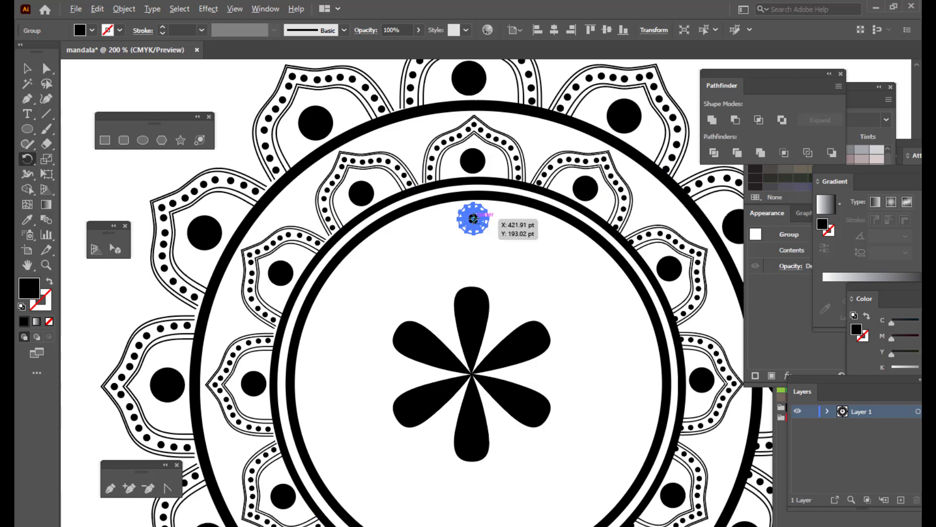
alt+click(472, 371)
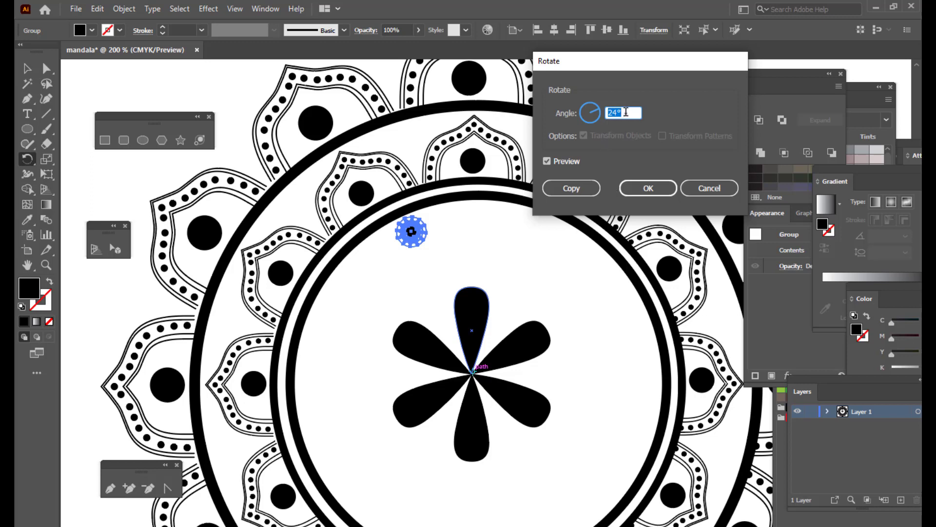
text(15)
click(586, 186)
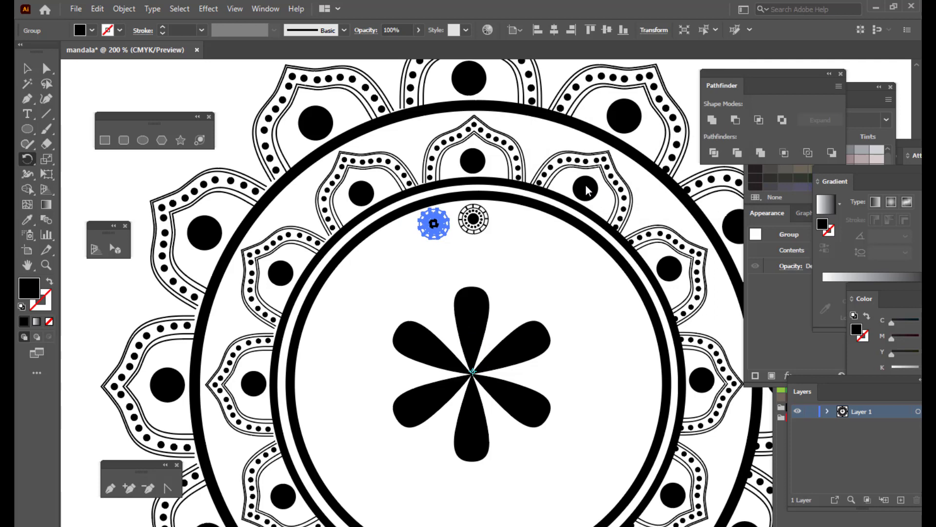
- Repeat the 15° rotated copy until 24 ornaments form a full ring around the six-petal flower
key(ctrl+d)
key(ctrl+d)
key(ctrl+d)
key(ctrl+d)
key(ctrl+d)
key(ctrl+d)
key(ctrl+d)
key(ctrl+d)
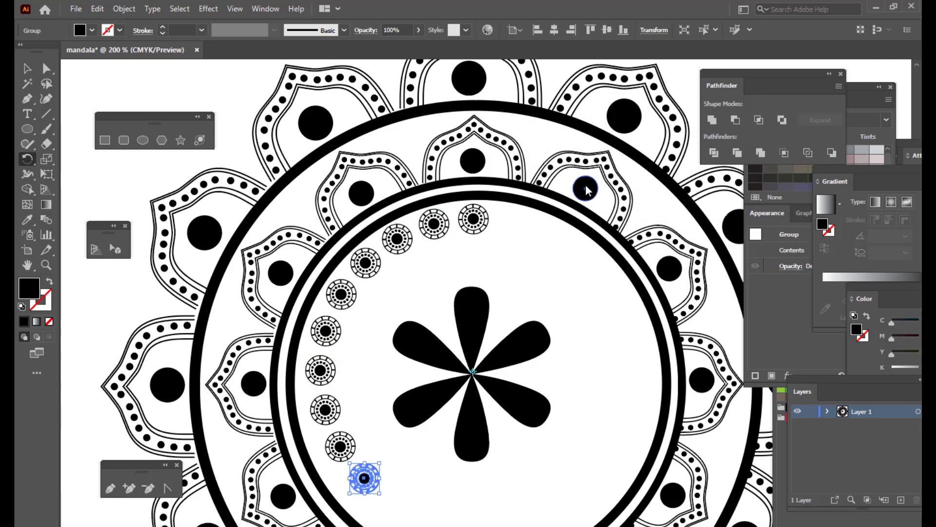
key(ctrl+d)
key(ctrl+d)
key(ctrl+d)
key(ctrl+d)
key(ctrl+d)
key(ctrl+d)
key(ctrl+d)
key(ctrl+d)
key(ctrl+d)
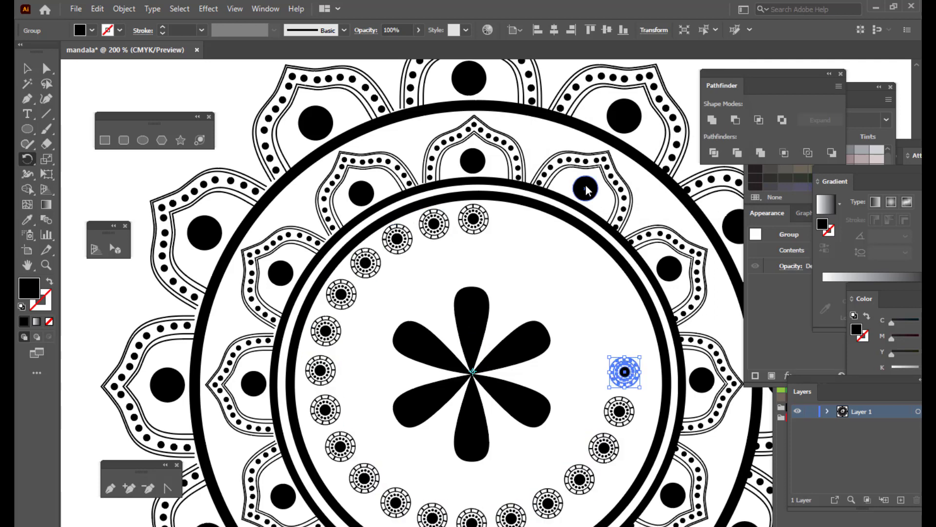
key(ctrl+d)
key(ctrl+d)
key(ctrl+d)
key(ctrl+d)
key(ctrl+d)
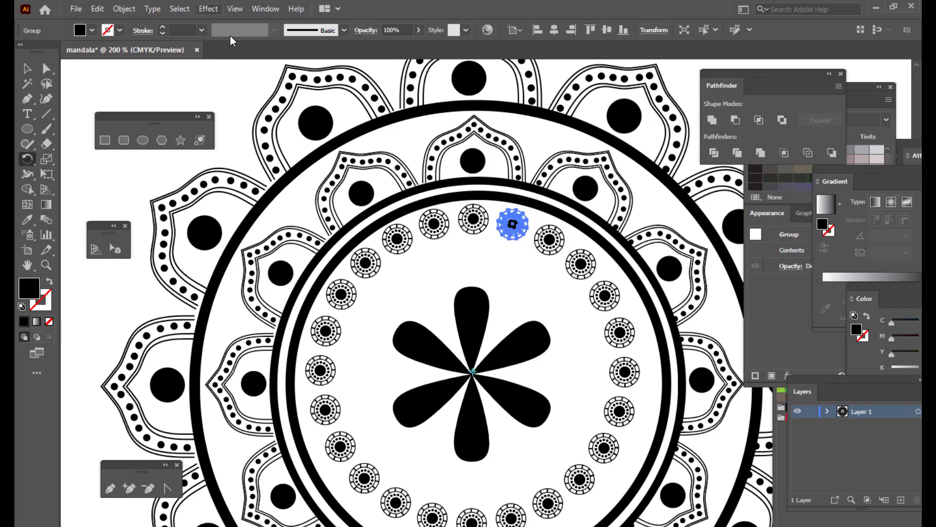
- Select all 24 small ornaments and shift their ring slightly down to centre it inside the inner circle
click(27, 68)
scroll(490, 155, down, 5)
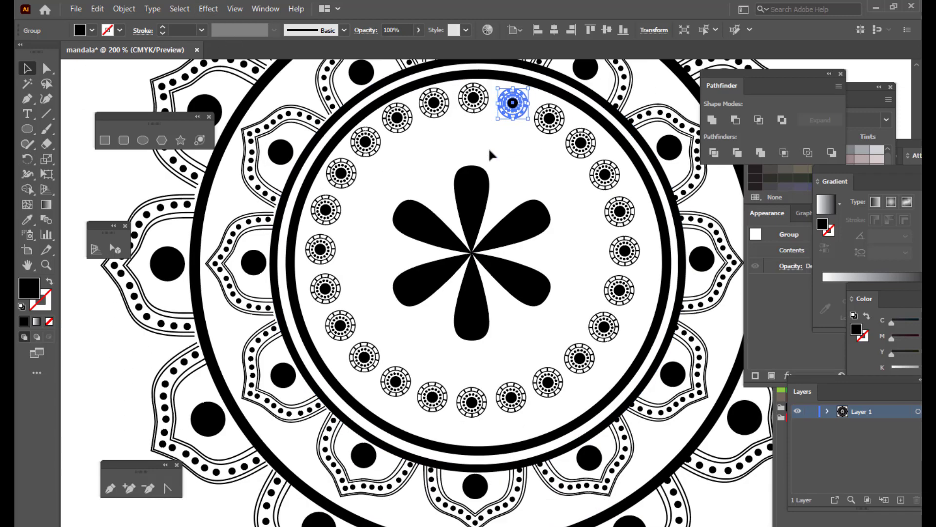
shift+click(550, 119)
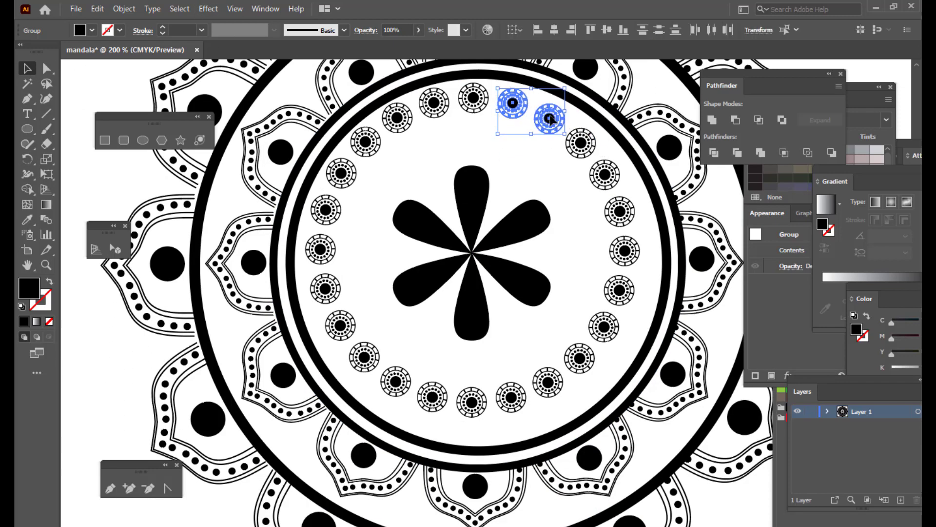
shift+click(581, 144)
shift+click(604, 175)
shift+click(620, 210)
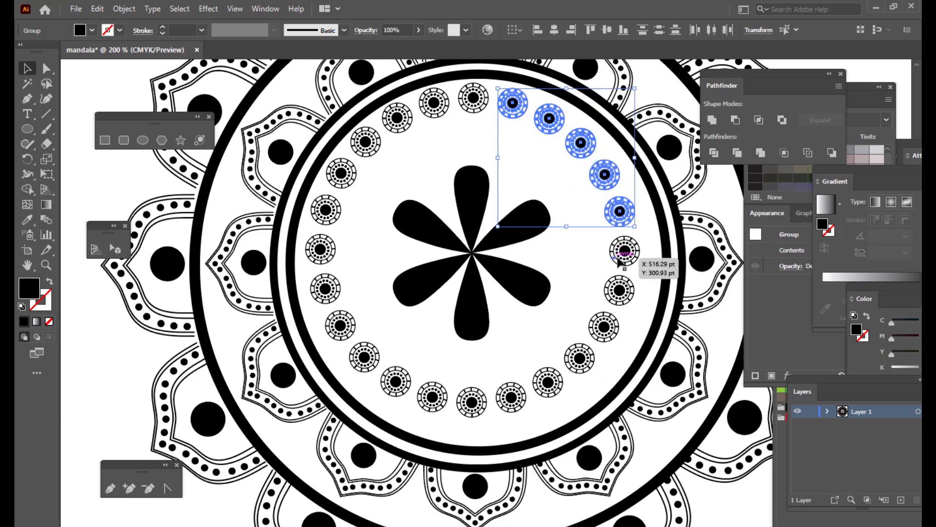
shift+click(622, 254)
shift+click(620, 292)
shift+click(604, 326)
shift+click(579, 359)
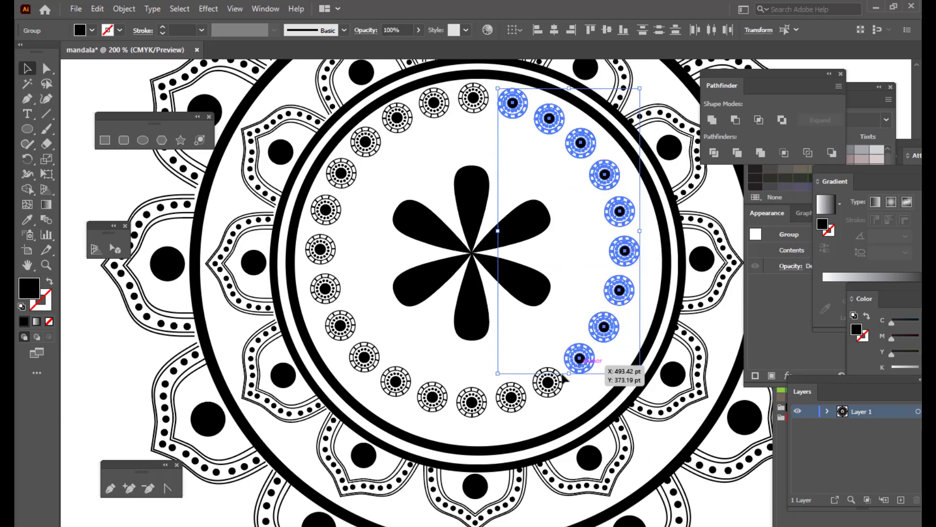
shift+click(548, 382)
shift+click(511, 396)
shift+click(471, 401)
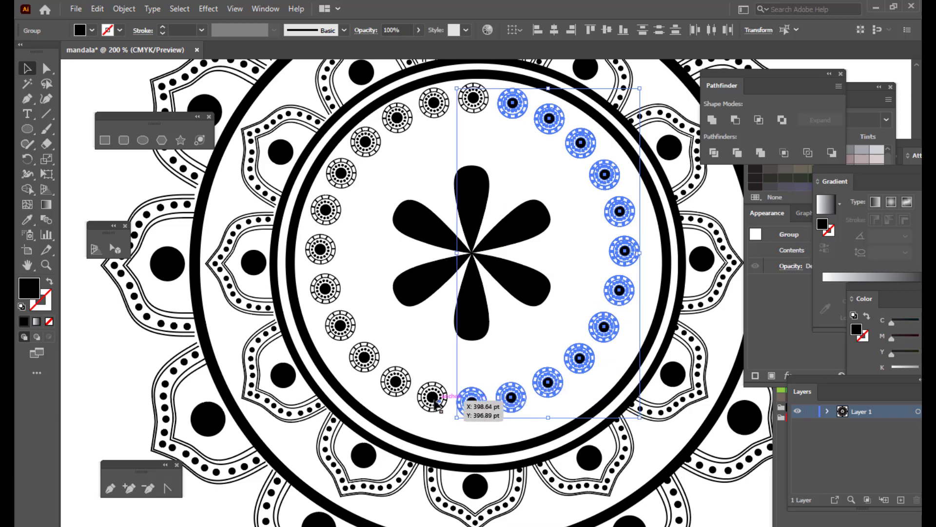
shift+click(432, 396)
shift+click(396, 380)
shift+click(364, 357)
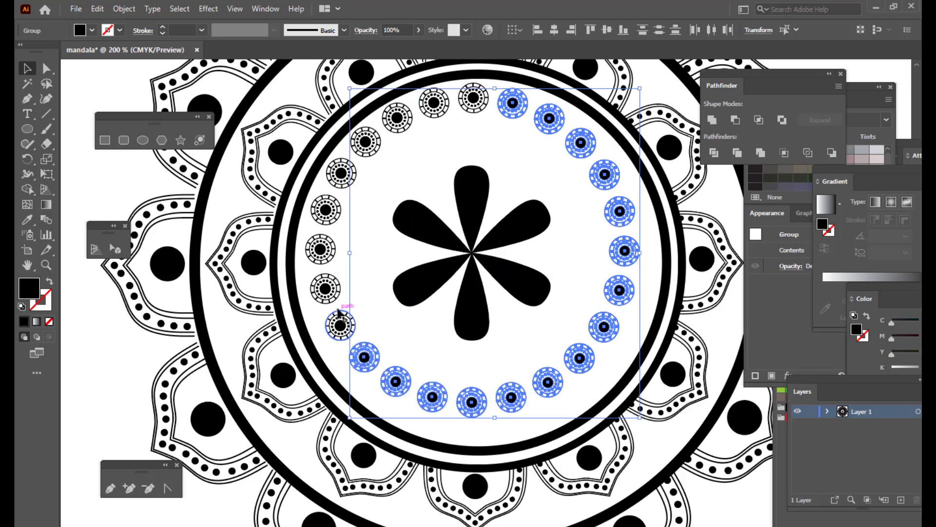
shift+click(340, 324)
shift+click(325, 288)
shift+click(319, 249)
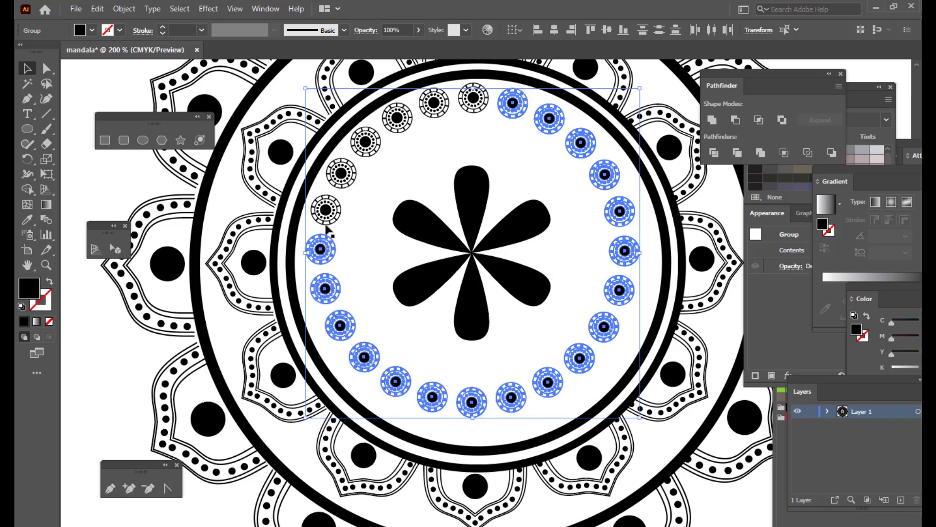
shift+click(326, 209)
shift+click(341, 173)
shift+click(365, 142)
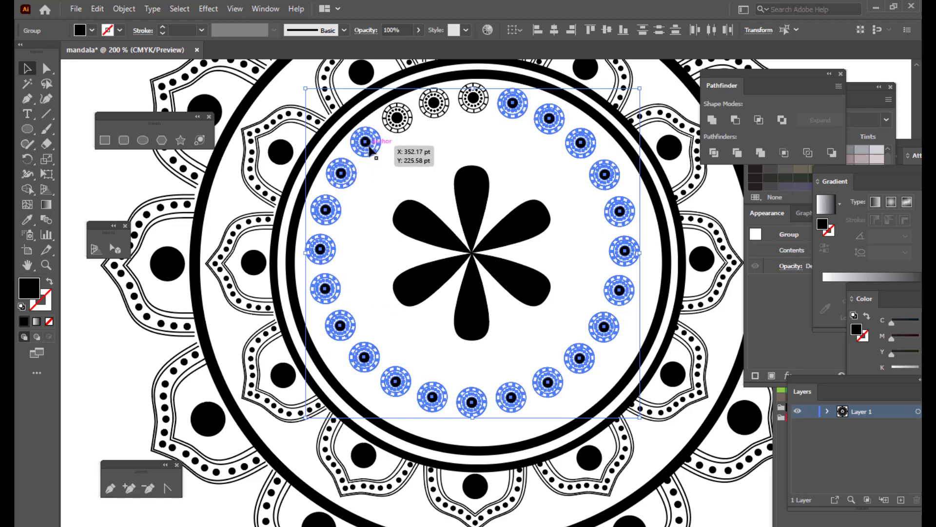
shift+click(397, 117)
shift+click(433, 103)
shift+click(473, 98)
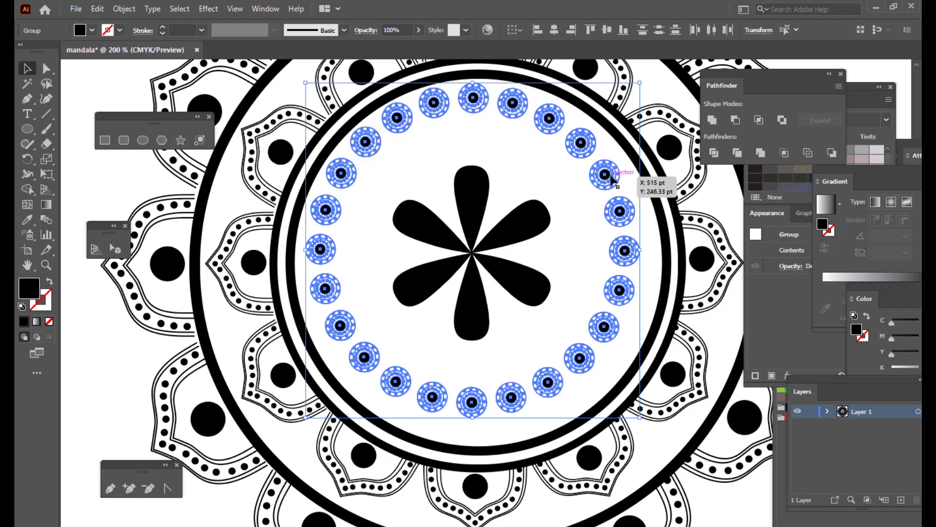
drag(520, 110, 521, 122)
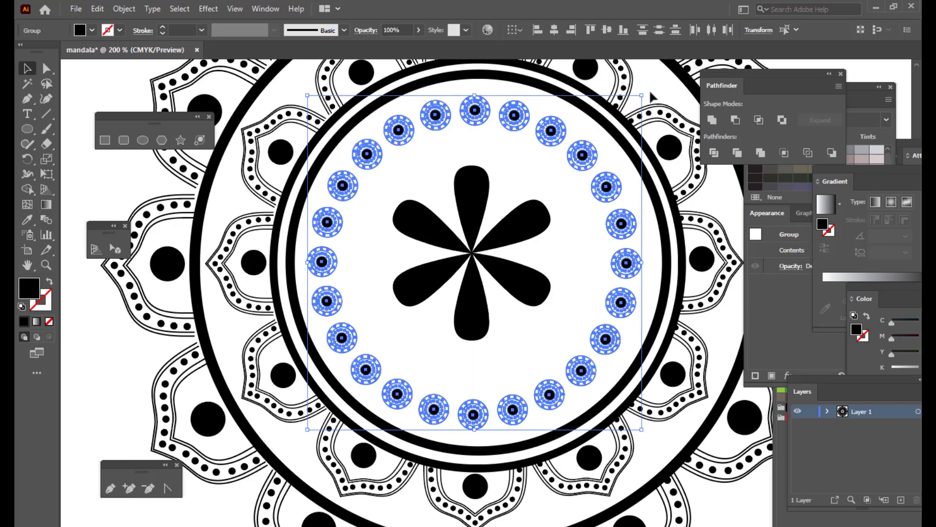
- Enlarge the ring of 24 small ornaments slightly and nudge it upward to centre it inside the inner circle
drag(643, 93, 647, 86)
drag(525, 119, 527, 119)
drag(643, 94, 649, 91)
key(Up)
key(Up)
key(Up)
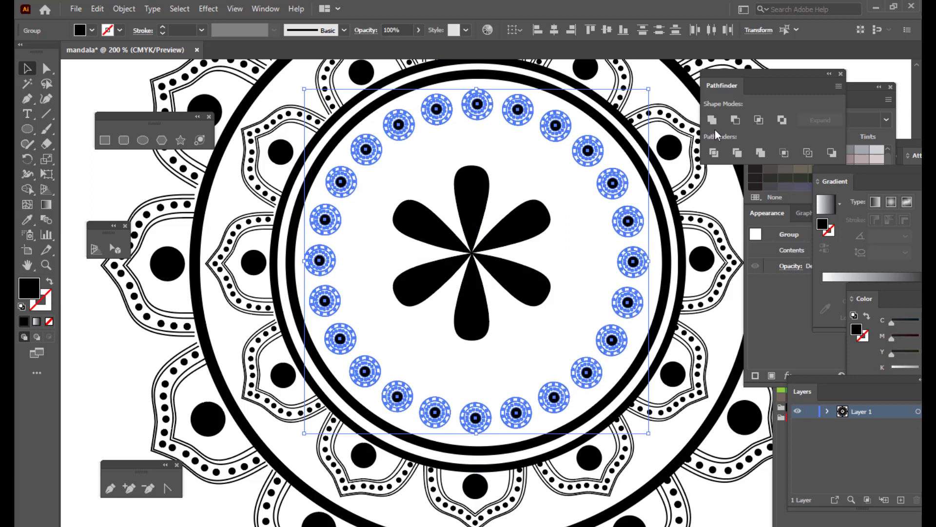
key(Down)
key(Up)
click(94, 92)
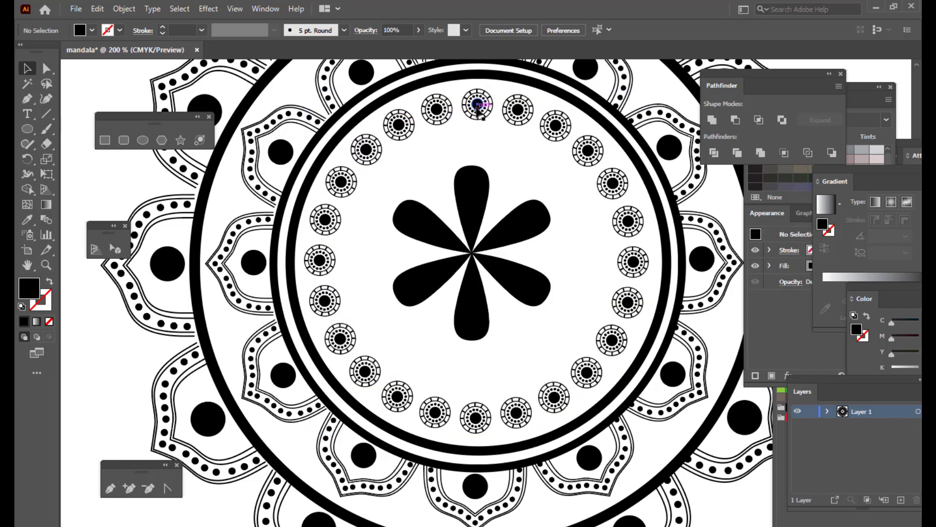
key(ctrl+1)
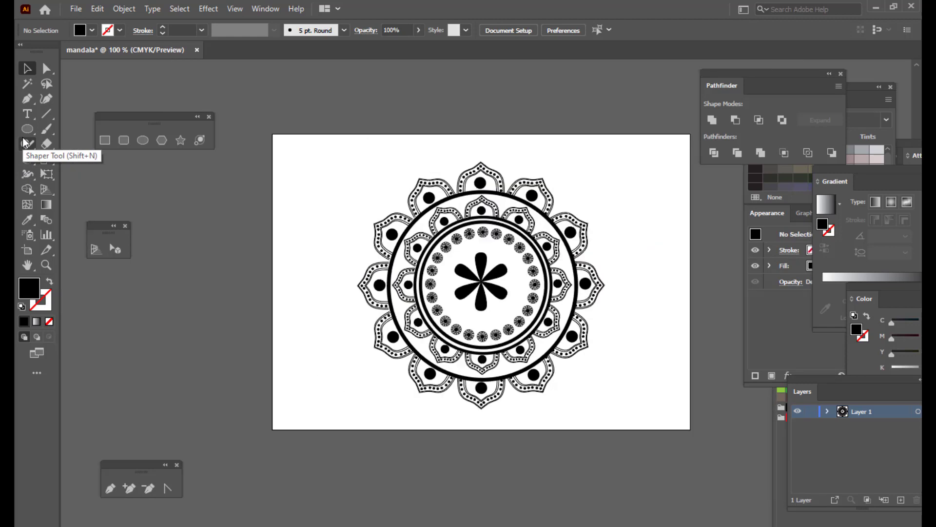
- Draw a tall black ellipse about 51 pt wide and 92 pt high in the empty area outside the mandala
key(ctrl+0)
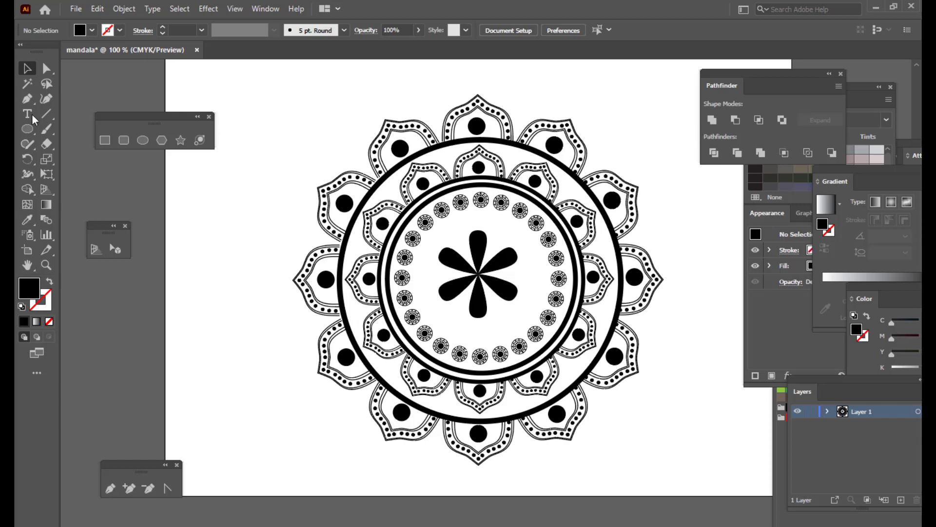
click(142, 140)
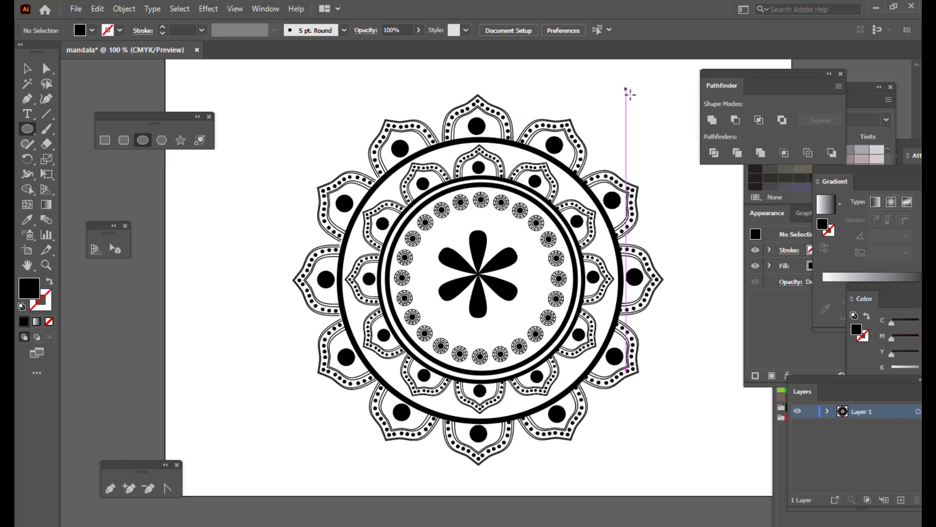
drag(626, 89, 664, 157)
- Convert the ellipse's top and bottom anchor points to corners to make a pointed leaf shape
click(46, 68)
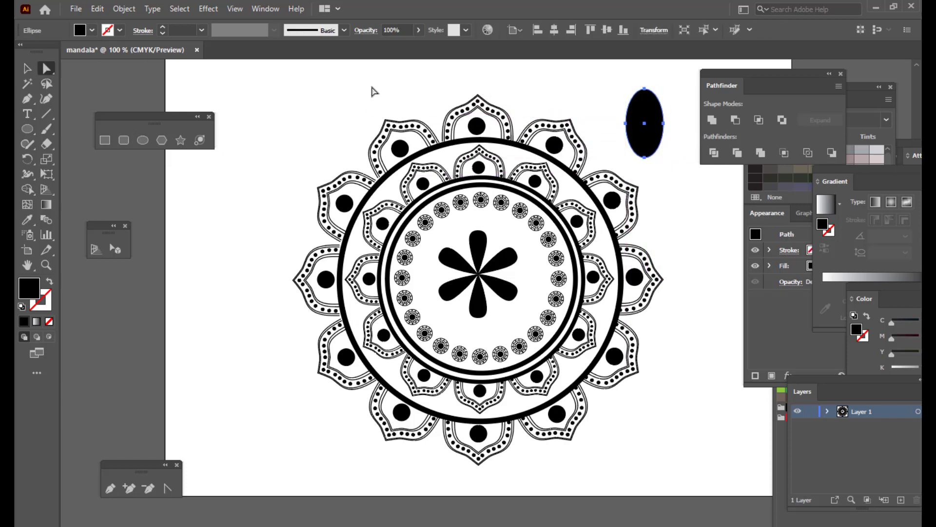
click(645, 89)
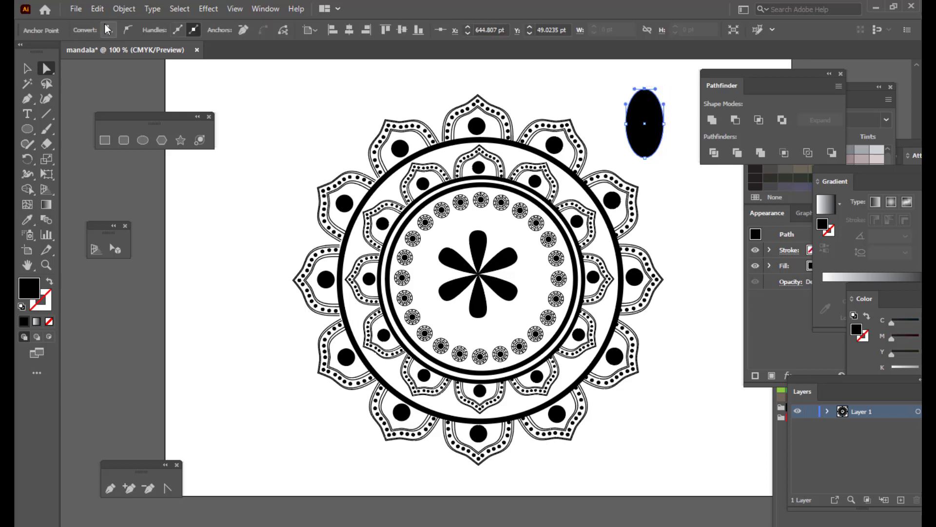
click(108, 30)
click(664, 125)
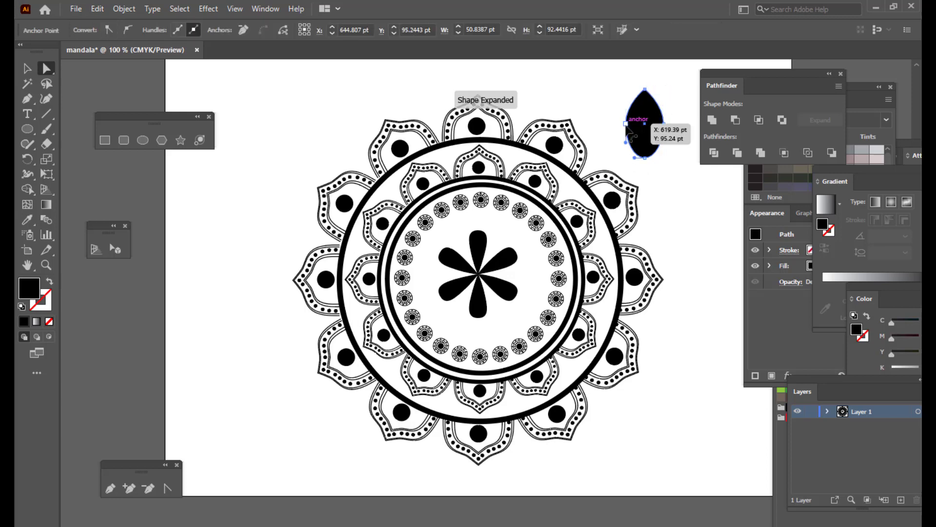
click(644, 157)
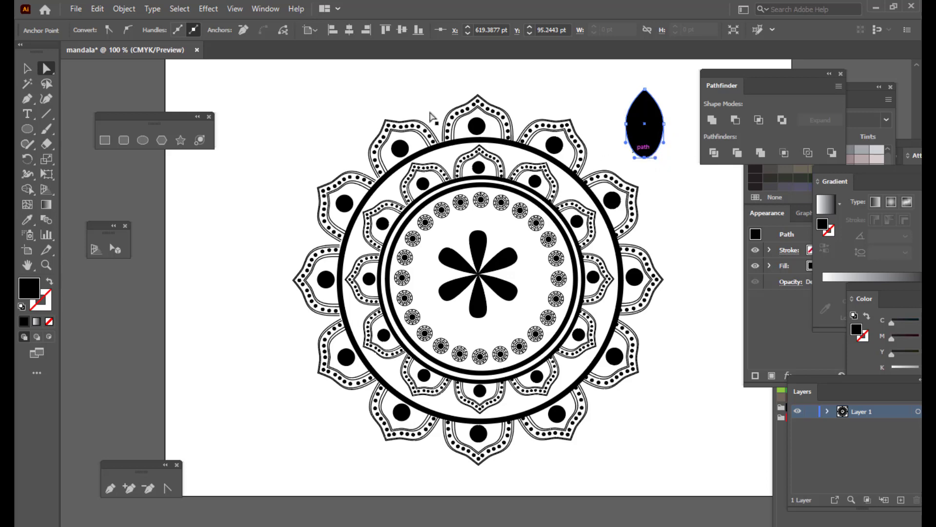
click(109, 29)
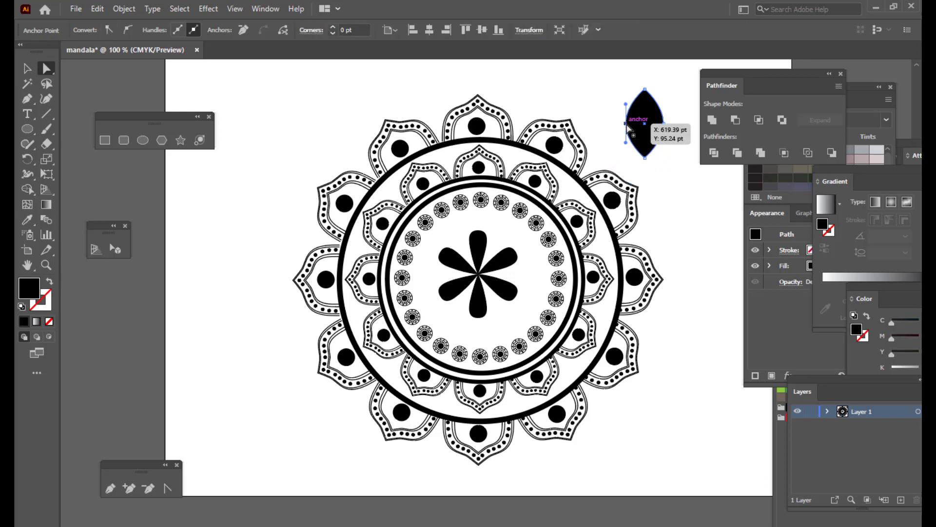
- Move both side anchor points of the leaf shape down together to form a teardrop with its point at the top
click(626, 124)
shift+click(663, 124)
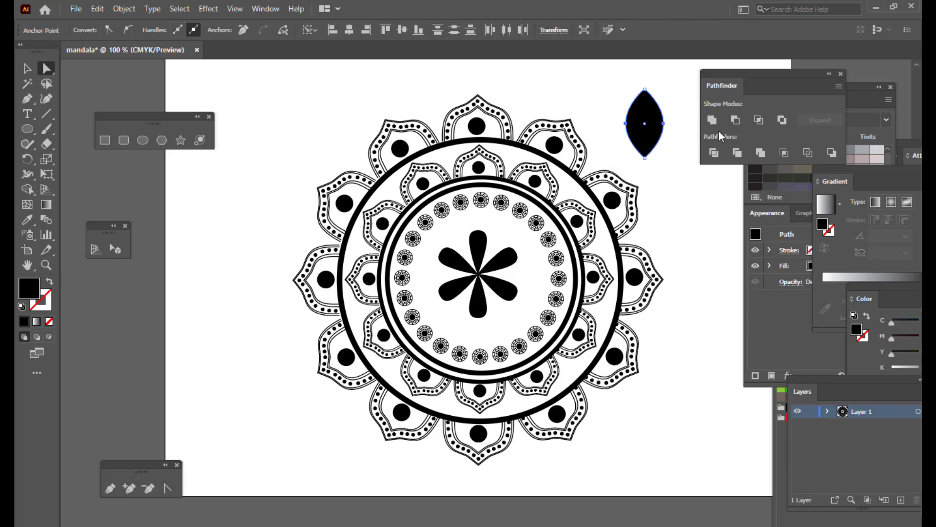
key(shift+Down)
key(Down)
key(Down)
key(Down)
key(shift+Down)
key(Down)
key(Down)
key(Down)
key(Down)
key(Down)
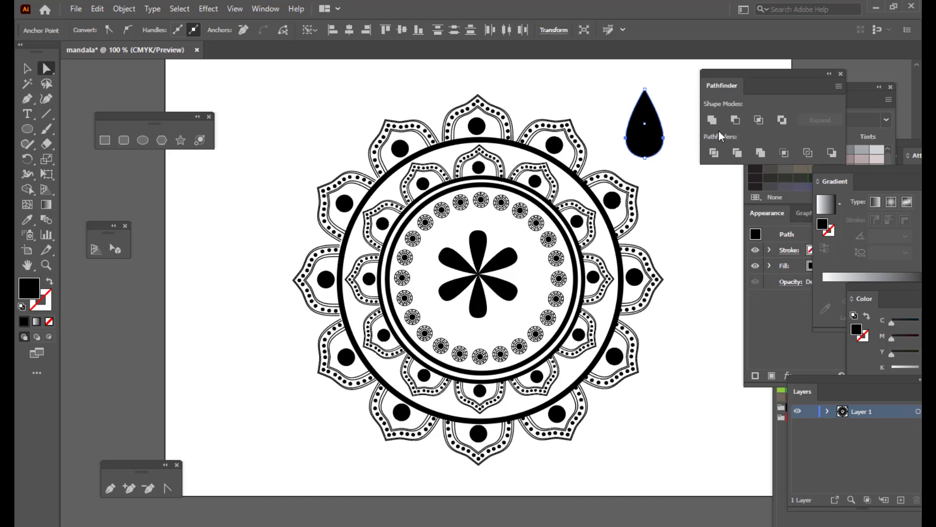
- Scale down the teardrop and the six-petal flower, placing the teardrop inside the inner circle above the flower
click(33, 71)
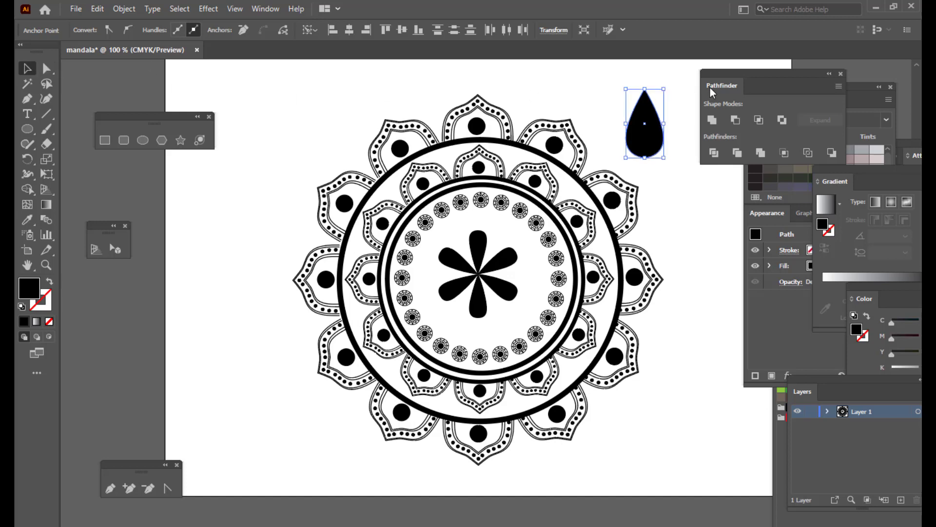
drag(667, 89, 505, 245)
click(479, 256)
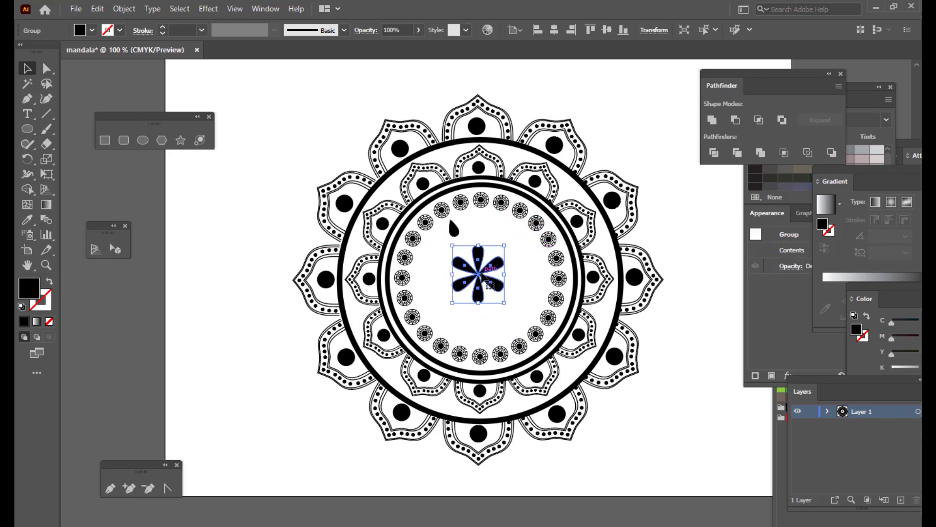
- Enlarge the small teardrop slightly and place it upright directly above the flower's top petal
click(599, 129)
mouse_move(455, 237)
mouse_down()
mouse_move(461, 243)
mouse_move(465, 224)
mouse_up()
click(483, 276)
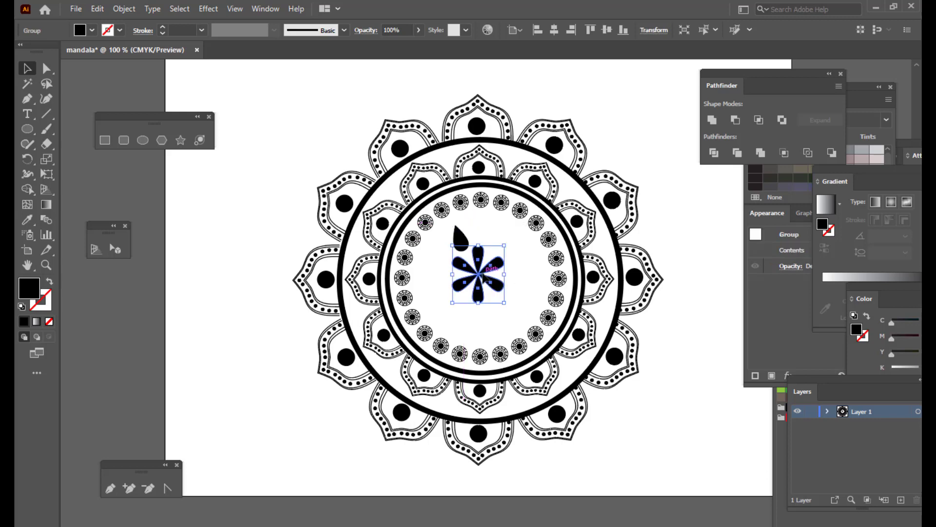
click(460, 239)
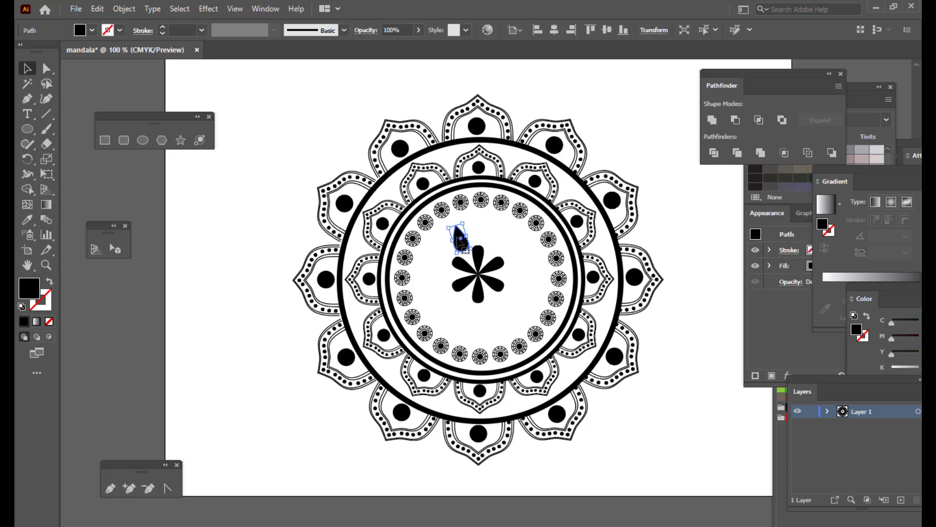
drag(462, 237, 481, 231)
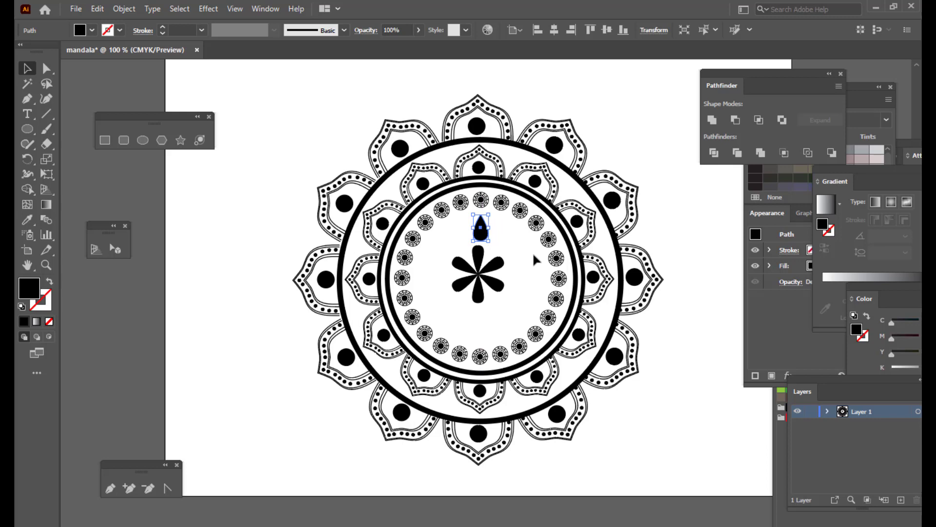
- Make a rotated copy of the teardrop around the centre of the six-petal flower
key(r)
drag(480, 227, 478, 274)
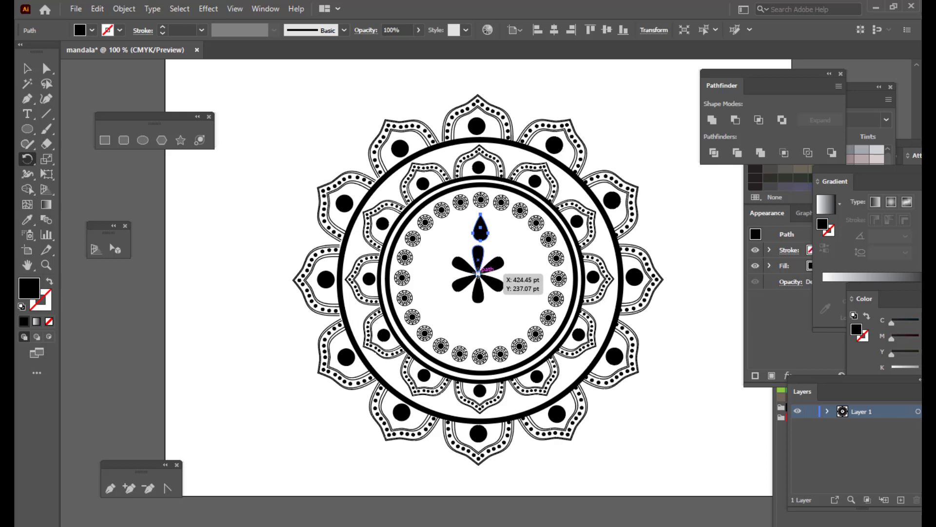
key(Return)
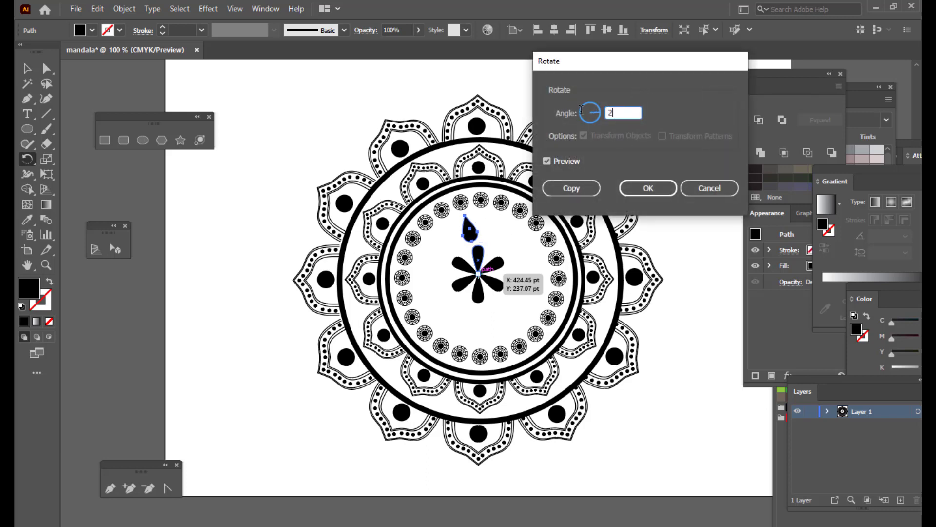
click(571, 188)
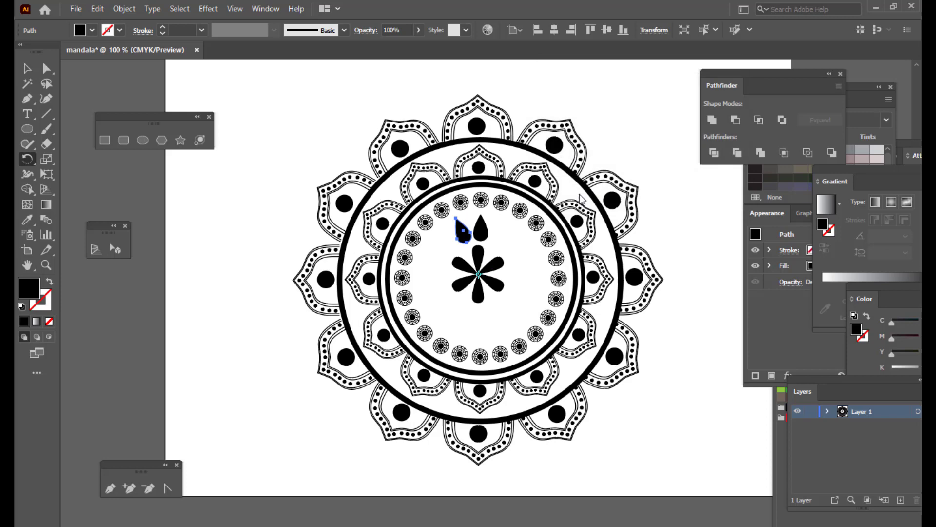
- Repeat the rotated copy until 15 teardrops form a full ring around the six-petal flower
key(ctrl+d)
key(ctrl+d)
key(ctrl+d)
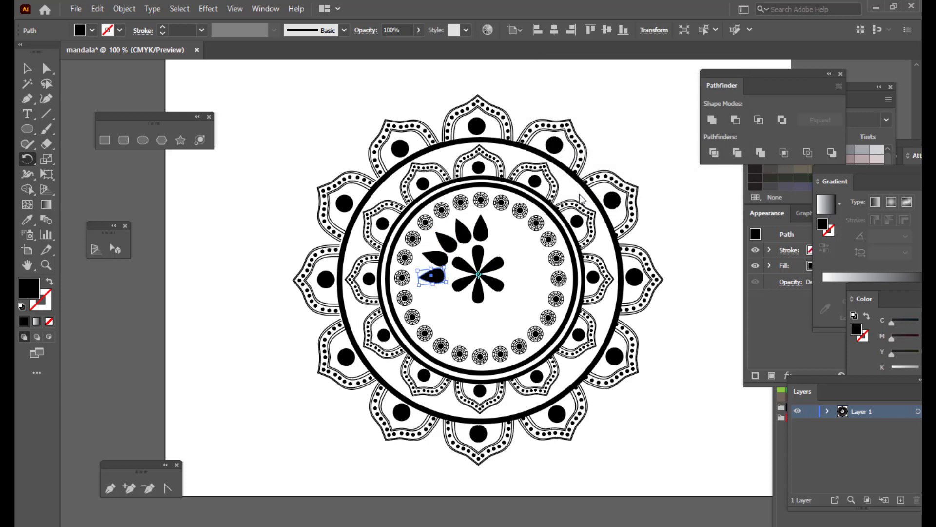
key(ctrl+d)
key(ctrl+d)
key(ctrl+d)
key(ctrl+d)
key(ctrl+d)
key(ctrl+d)
key(ctrl+d)
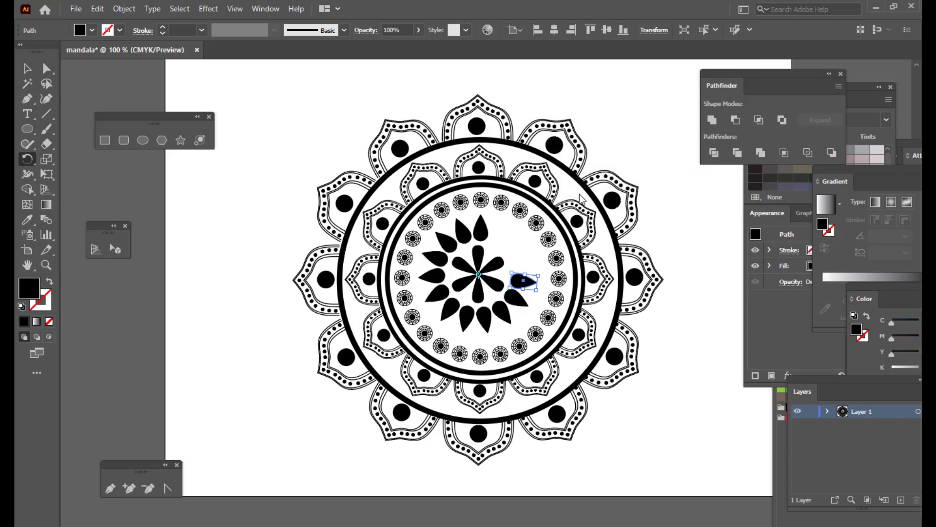
key(ctrl+d)
key(ctrl+d)
key(ctrl+d)
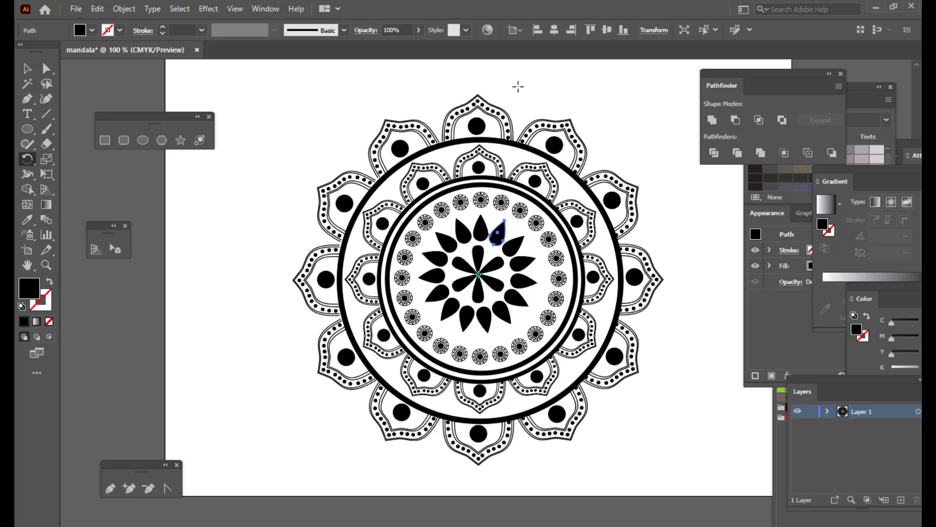
- Select all 15 teardrops around the six-petal flower and group them
click(28, 68)
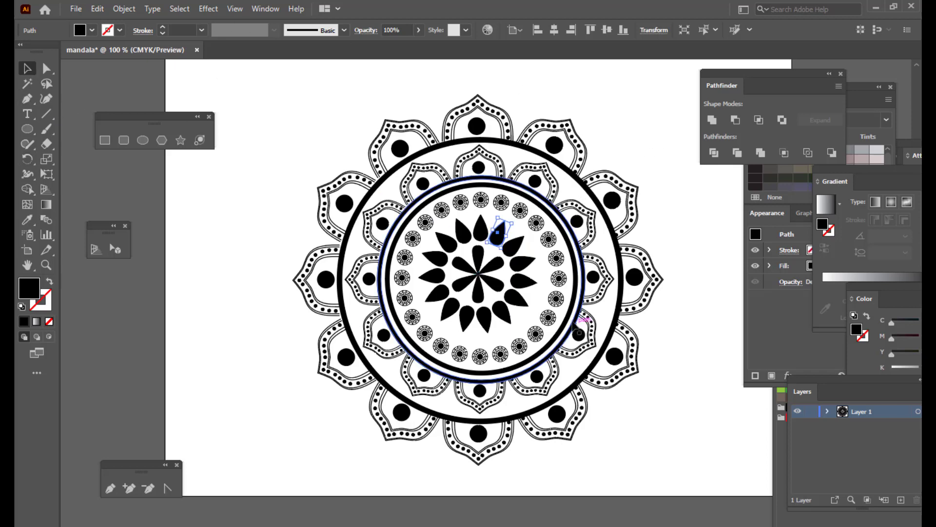
click(521, 264)
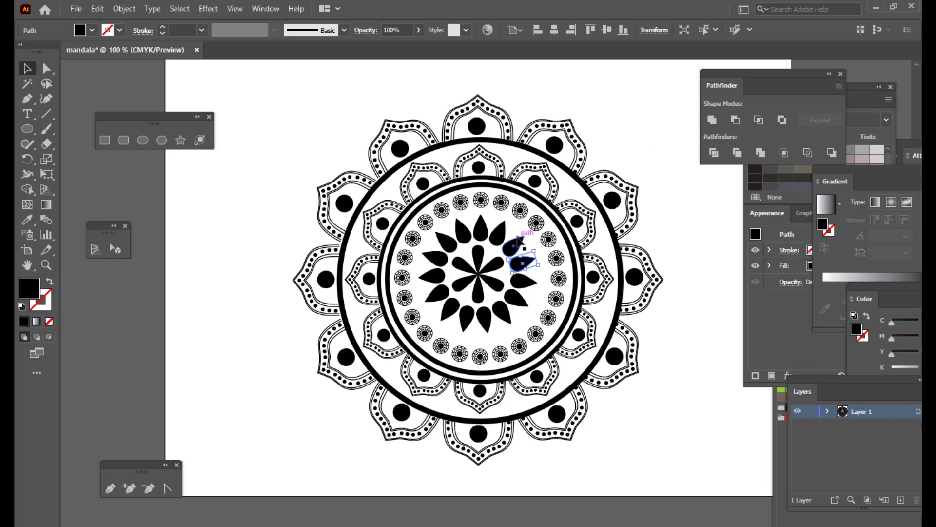
shift+click(520, 242)
shift+click(497, 233)
shift+click(481, 228)
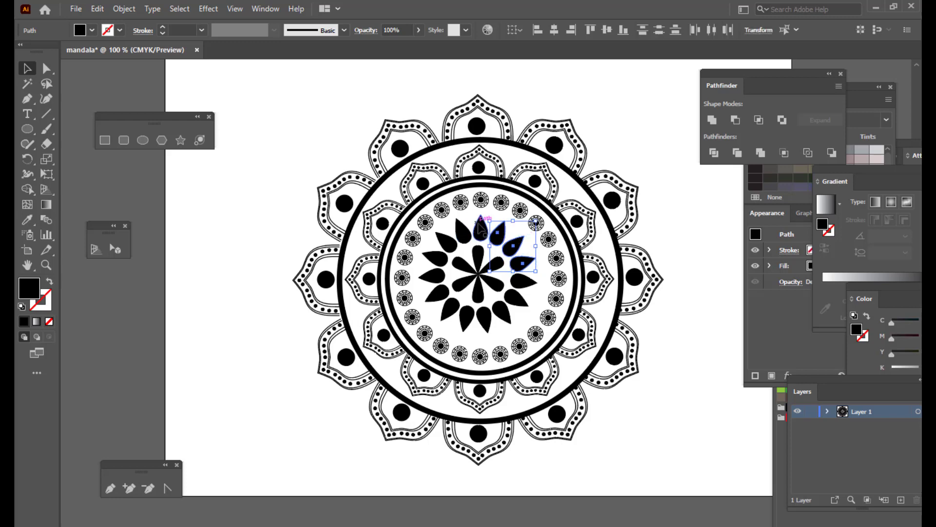
shift+click(461, 231)
shift+click(445, 242)
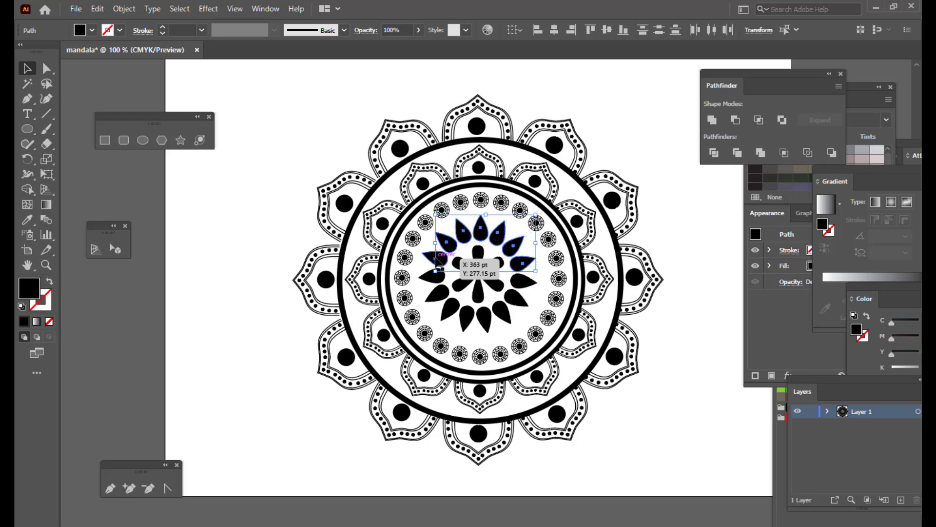
shift+click(434, 259)
shift+click(431, 275)
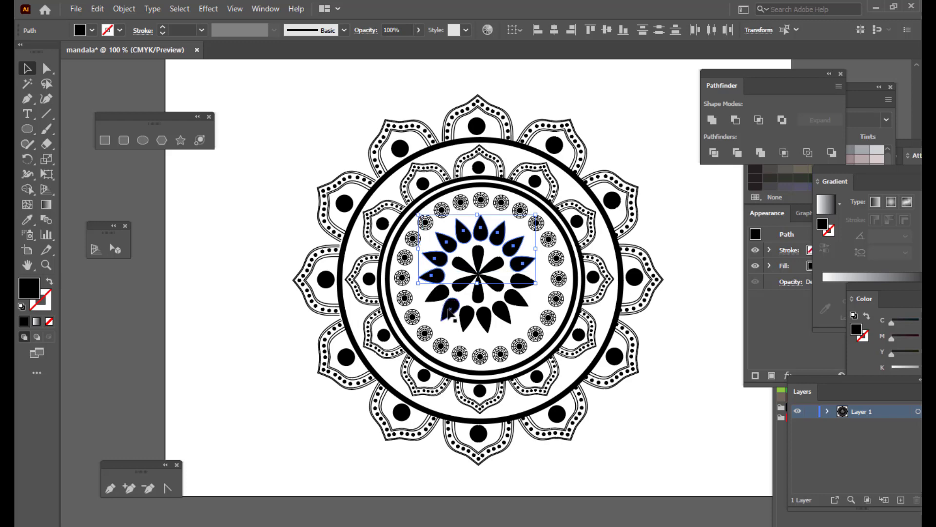
shift+click(438, 292)
shift+click(450, 316)
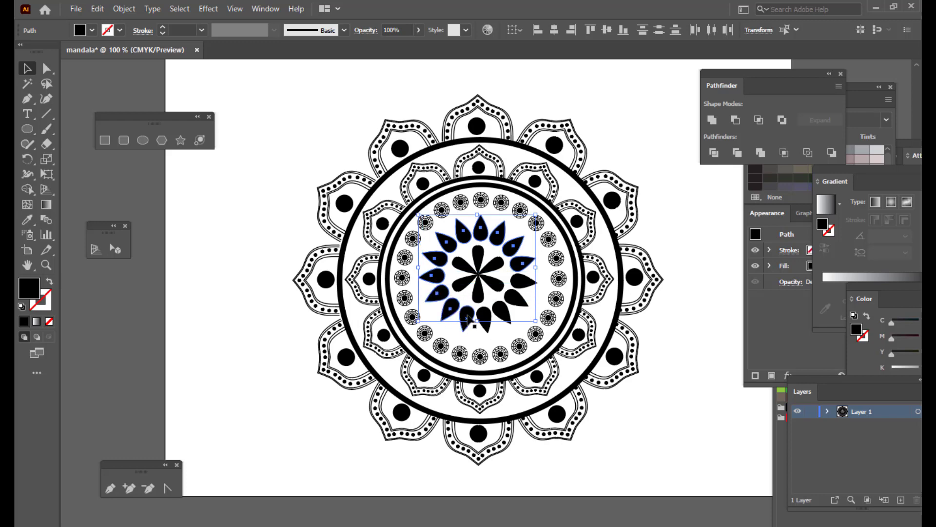
shift+click(468, 320)
shift+click(484, 319)
shift+click(501, 311)
shift+click(517, 295)
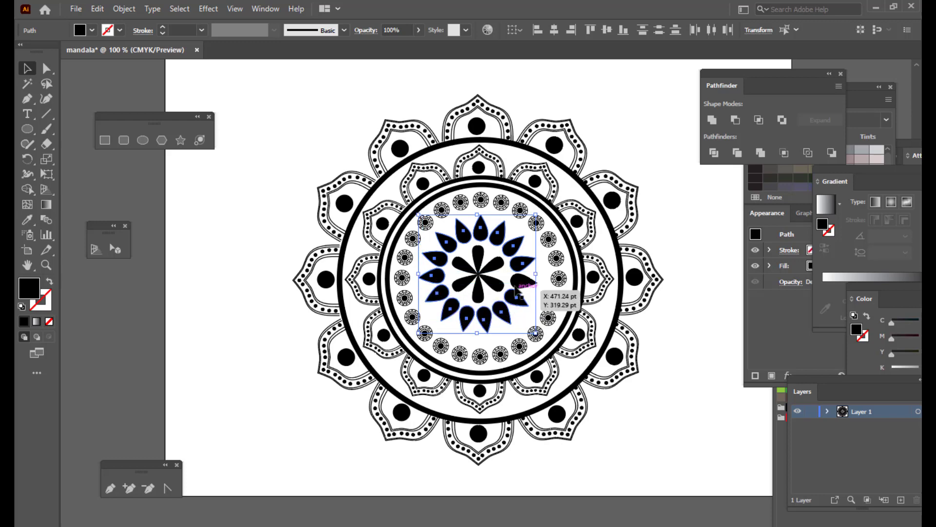
shift+click(518, 288)
key(ctrl+g)
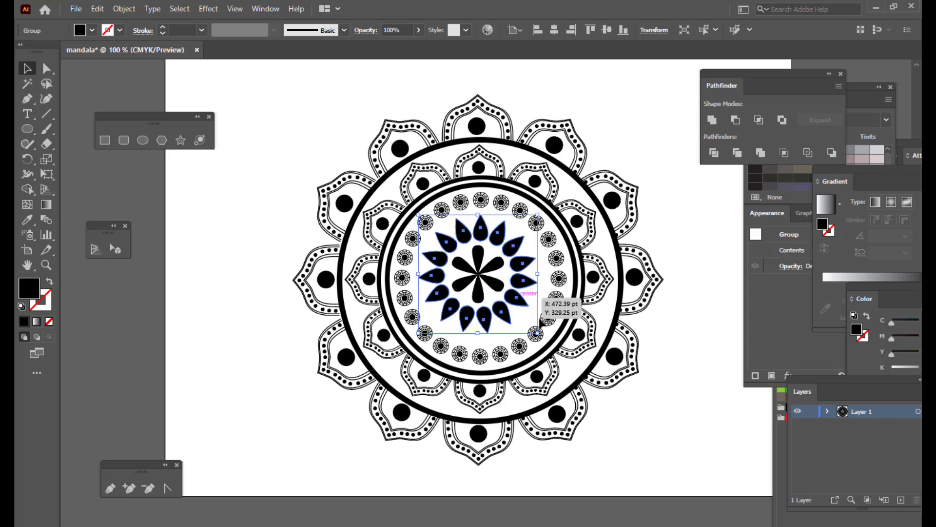
- Try a larger size for the grouped teardrop ring, extending it towards the small ornaments
mouse_move(530, 286)
mouse_down()
mouse_move(527, 343)
mouse_move(520, 278)
mouse_move(530, 287)
mouse_up()
drag(546, 209, 546, 208)
drag(503, 230, 503, 246)
click(481, 252)
click(619, 124)
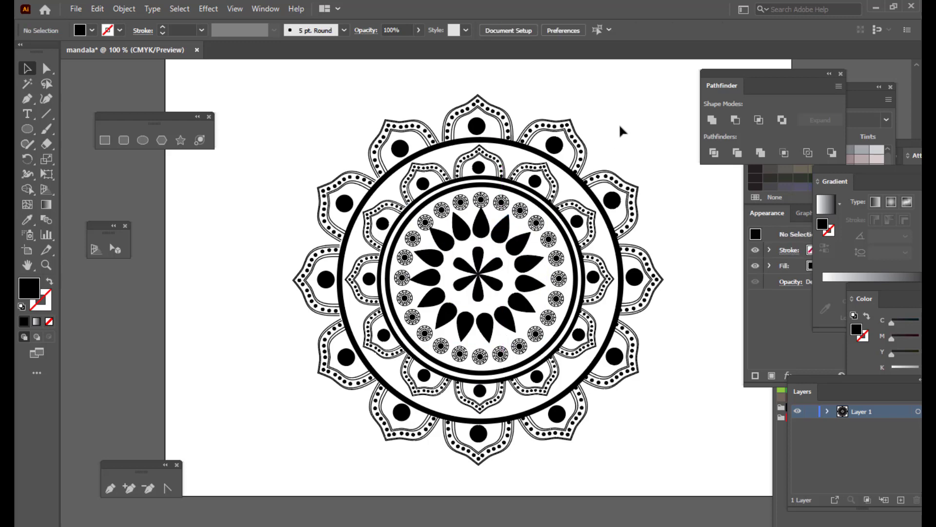
- Scale the teardrop ring down slightly and shrink the six-petal flower inside it to about 48 by 53 pt
click(537, 224)
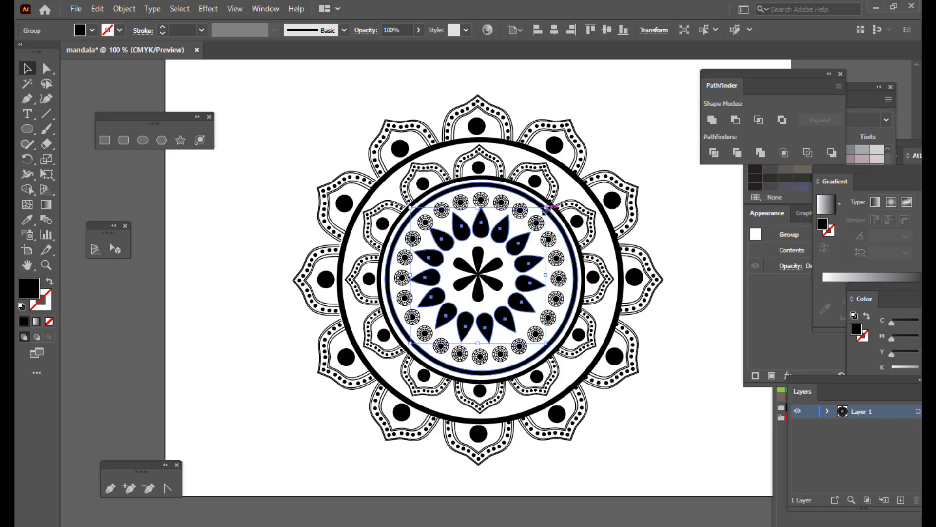
drag(546, 208, 537, 216)
click(493, 266)
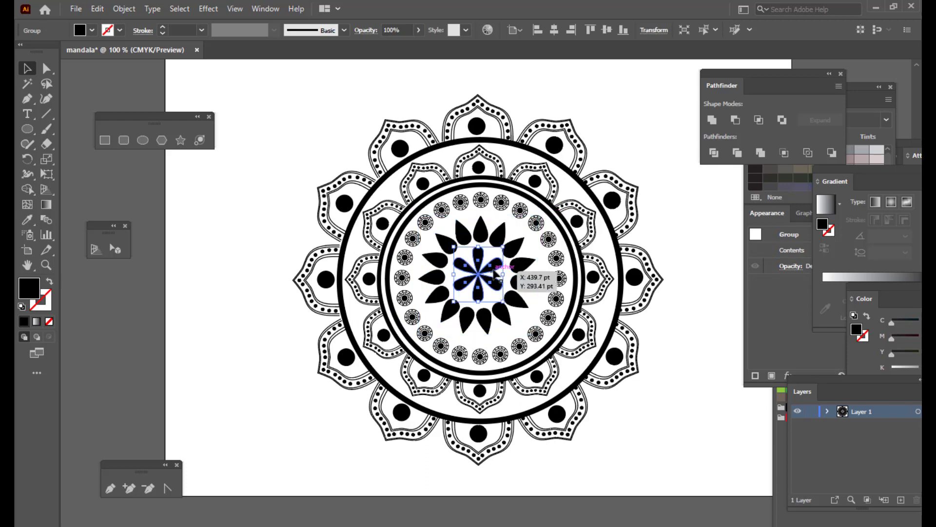
drag(505, 248, 496, 255)
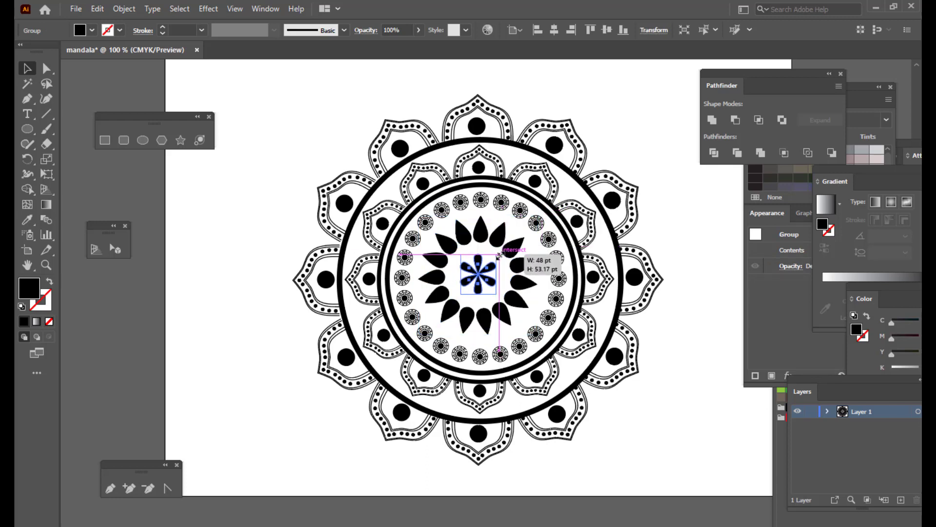
- Scale the grouped teardrop ring down slightly around the six-petal flower and deselect it
click(516, 247)
drag(537, 213, 531, 221)
click(617, 117)
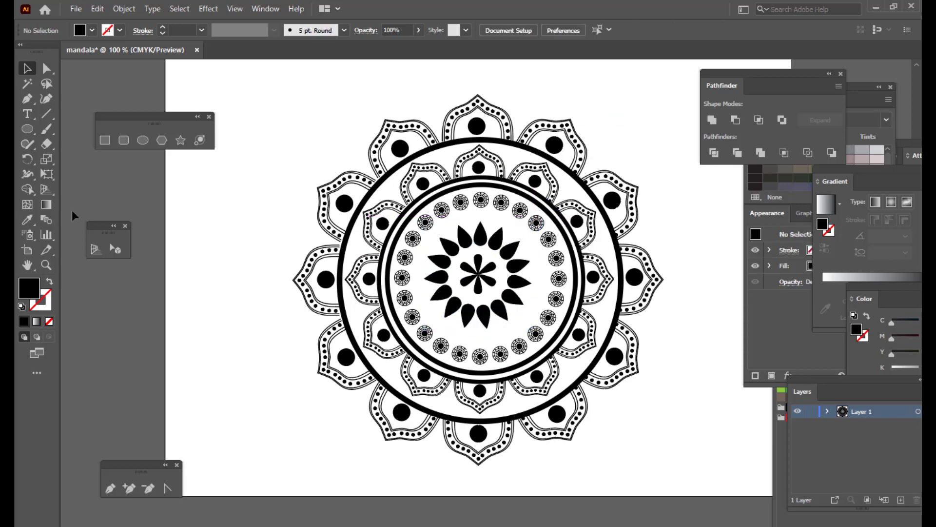
- Draw a circle, centre it over the flower, and scale it up to reach the ring of small ornaments
click(137, 143)
drag(147, 197, 277, 330)
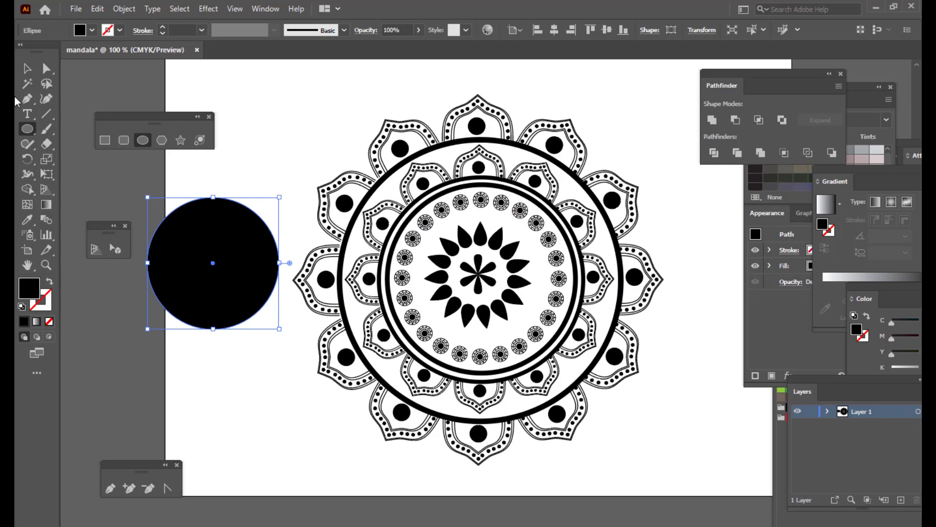
click(27, 68)
drag(225, 257, 491, 275)
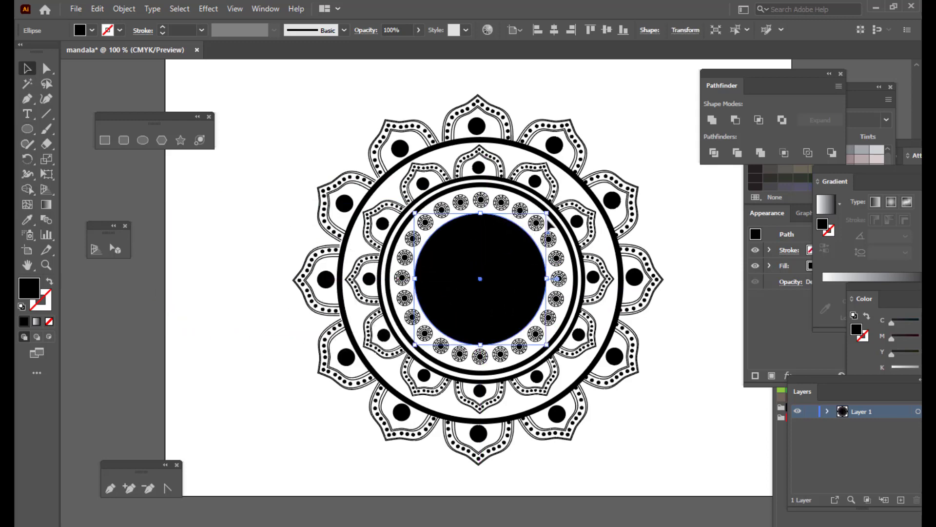
drag(547, 212, 549, 210)
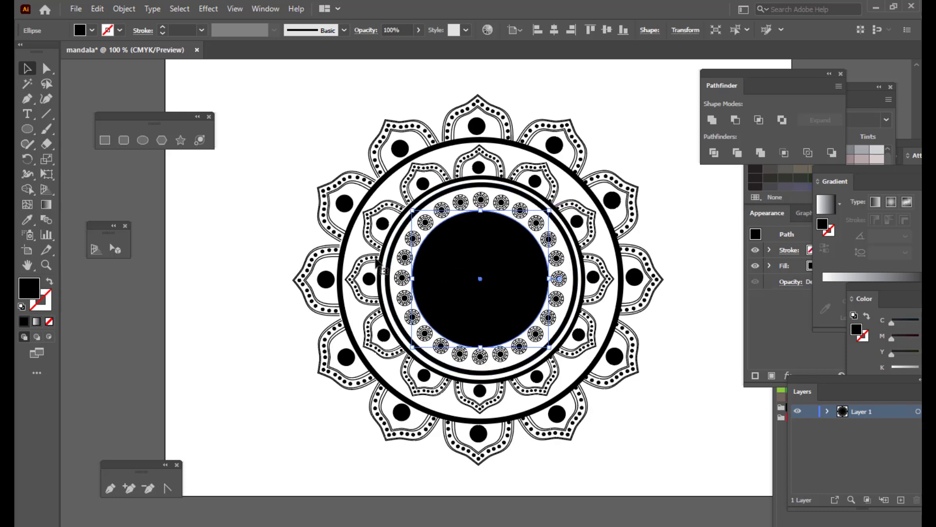
- Turn the circle into an unfilled outline with a 3 pt black stroke and shrink it to fit inside the ornament ring
click(49, 282)
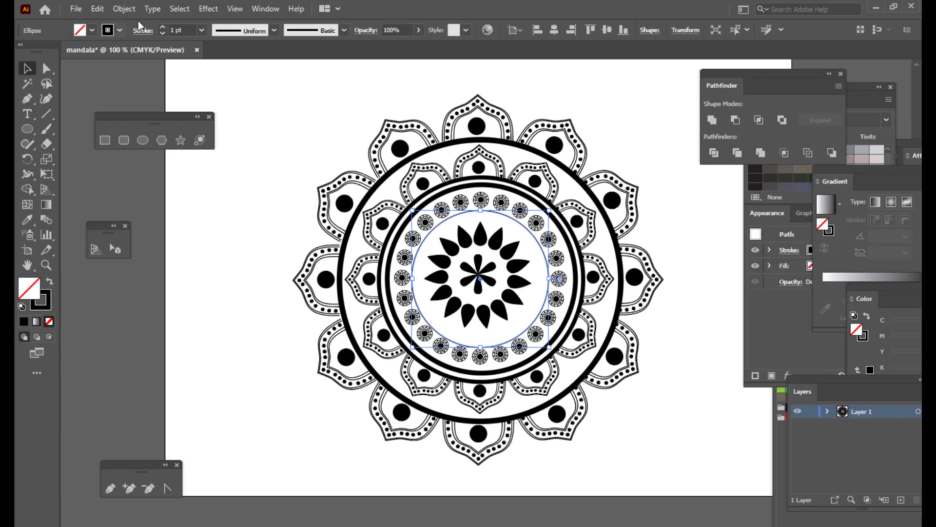
click(163, 27)
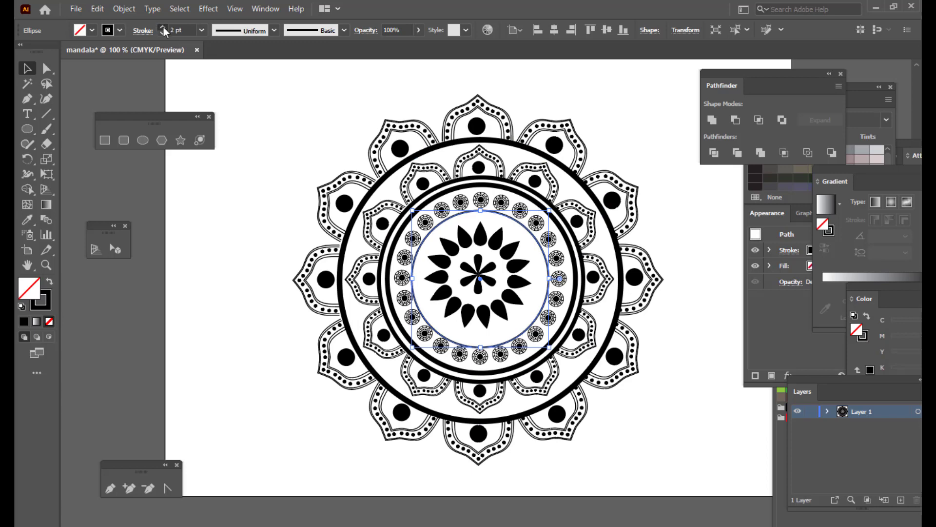
click(163, 27)
click(163, 27)
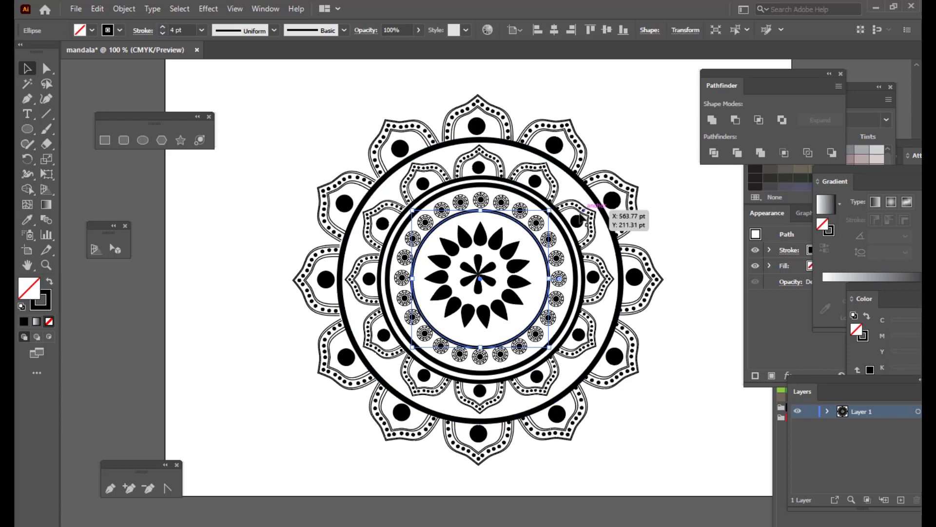
click(163, 32)
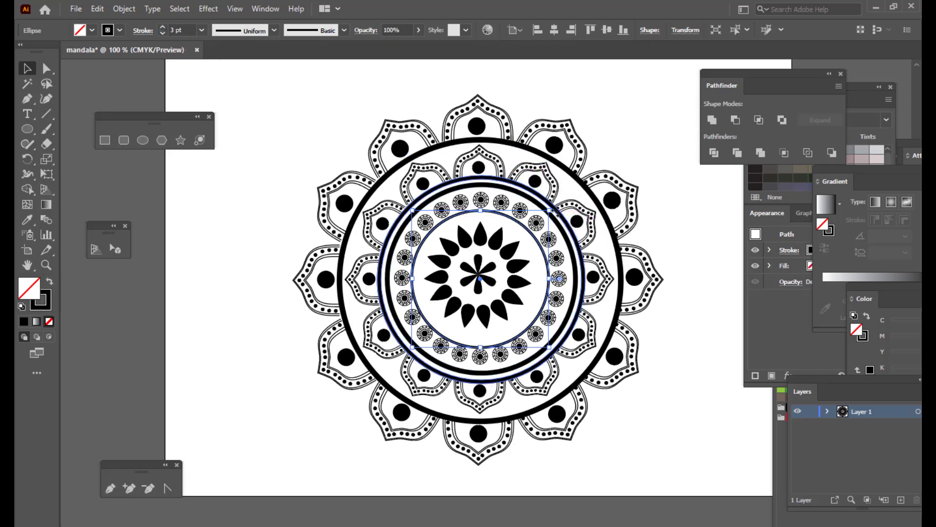
drag(551, 211, 547, 213)
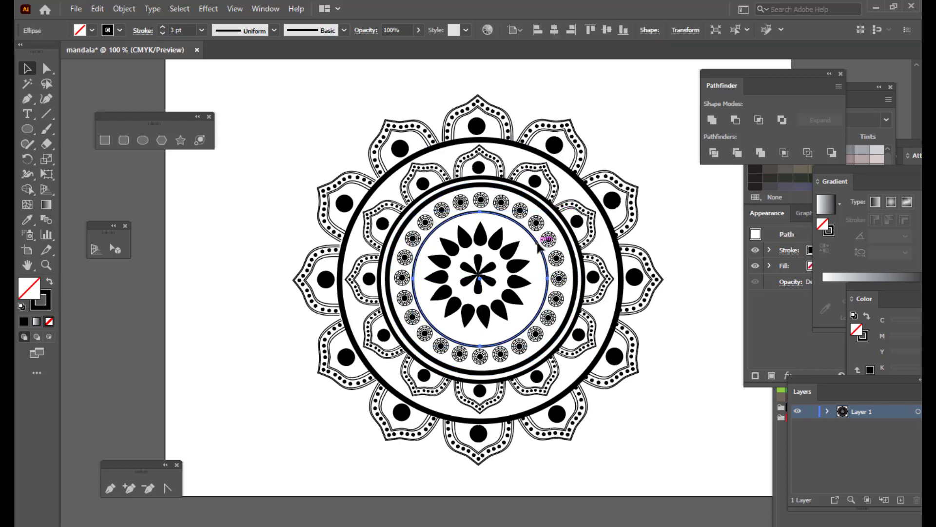
- Make a smaller concentric copy of the circle around the teardrops and set its stroke to 1 pt
drag(548, 211, 544, 214)
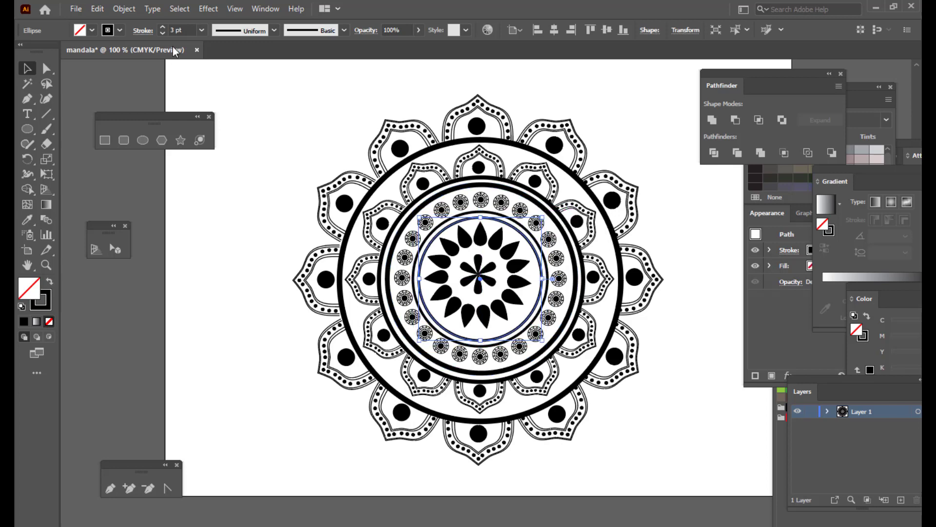
click(162, 34)
click(163, 33)
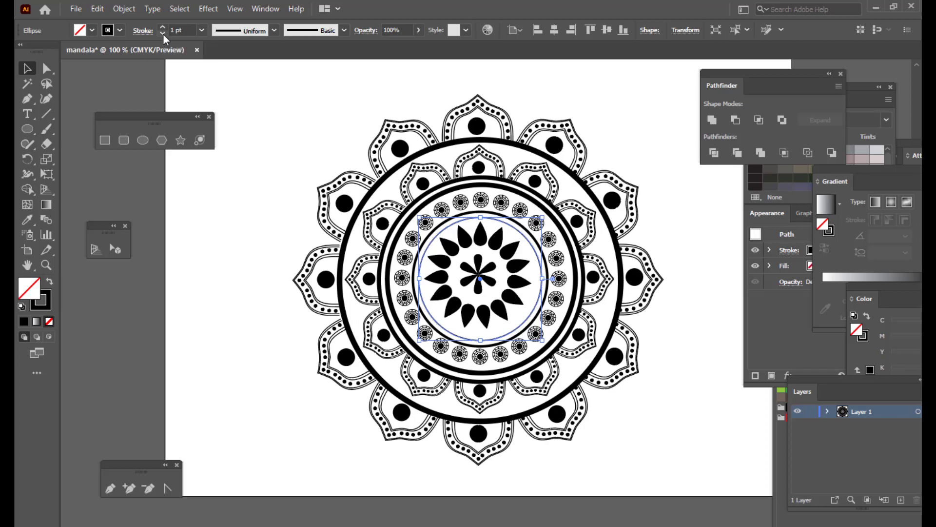
- Enlarge the thin inner circle slightly so it sits just inside the 3 pt circle, and deselect it
key(ctrl+equal)
key(ctrl+equal)
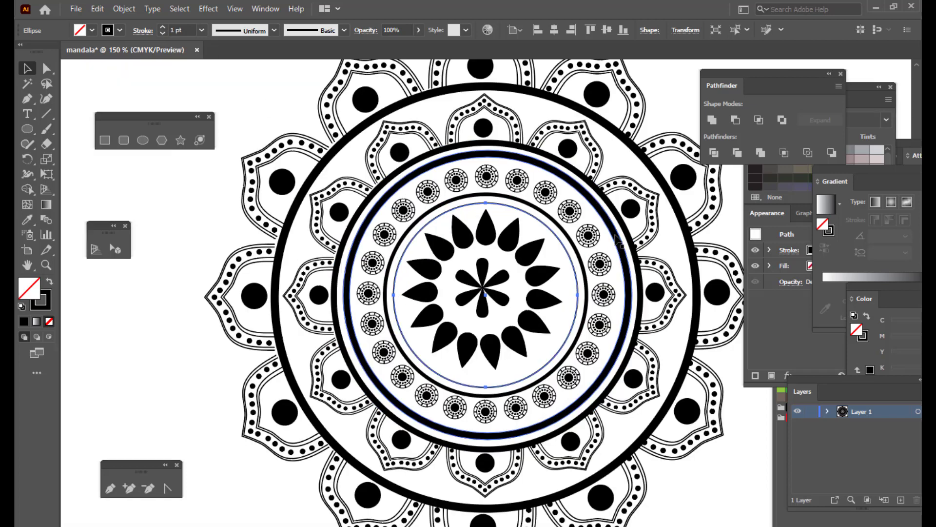
drag(611, 171, 615, 166)
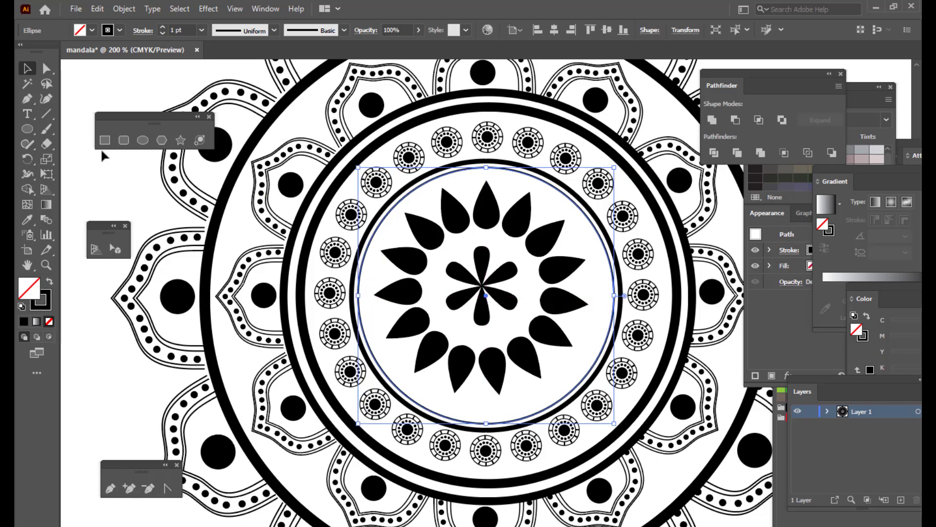
click(104, 174)
key(ctrl+minus)
key(ctrl+minus)
key(ctrl+minus)
key(ctrl+minus)
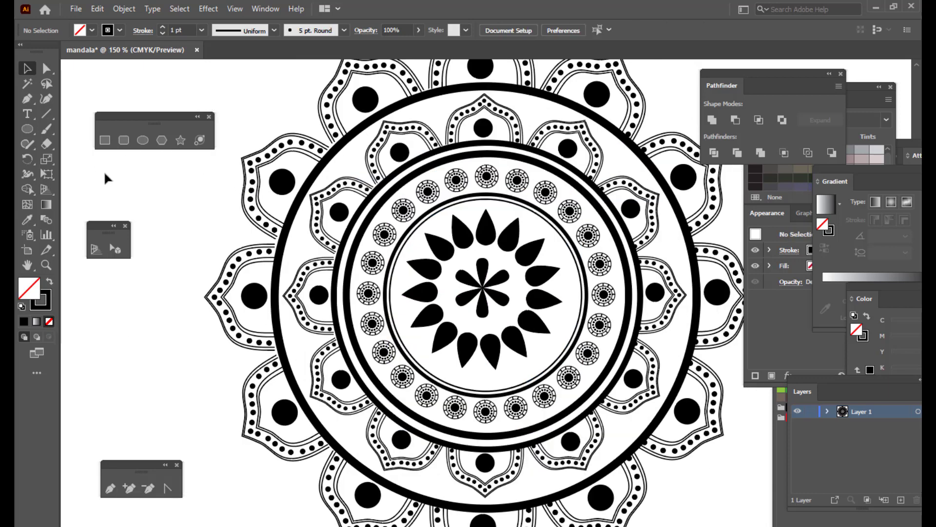
key(ctrl+plus)
key(ctrl+plus)
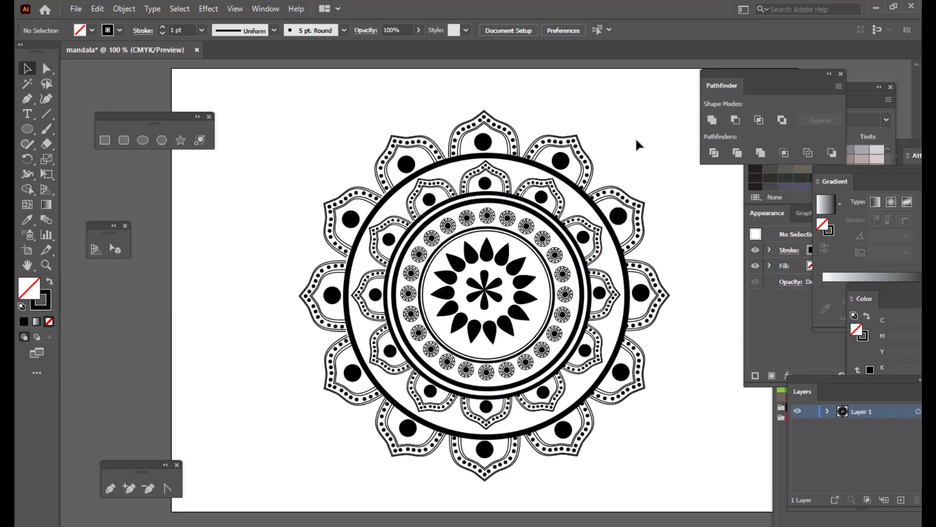
- Draw a small circle with a black fill and no stroke, and place it between the topmost petal and teardrop
click(142, 140)
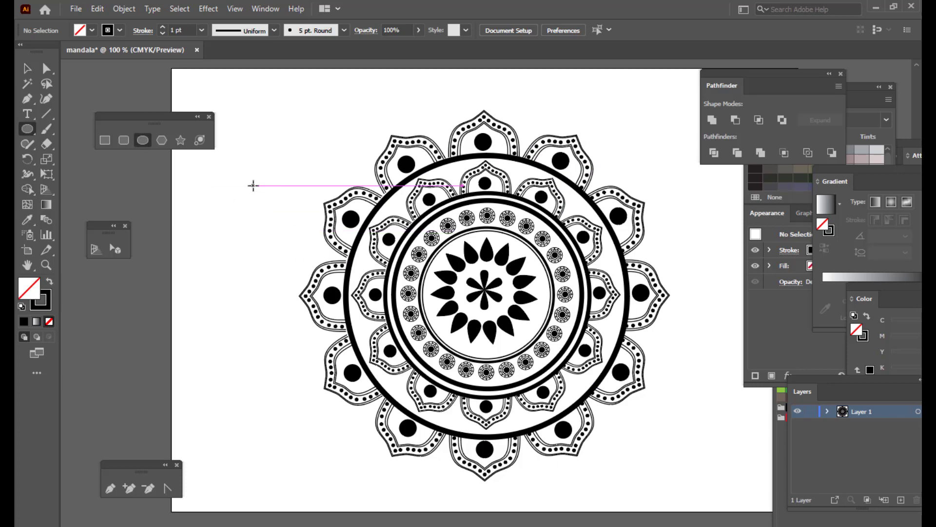
drag(254, 186, 263, 196)
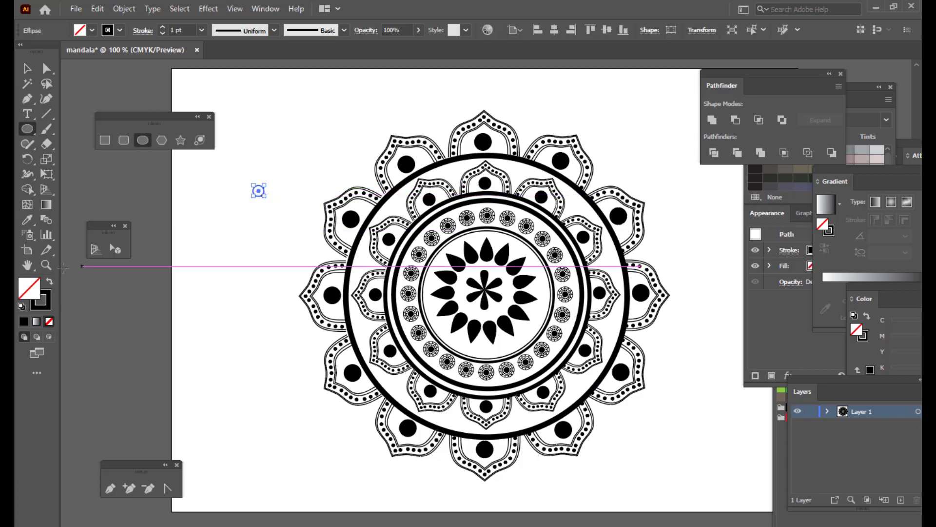
click(49, 282)
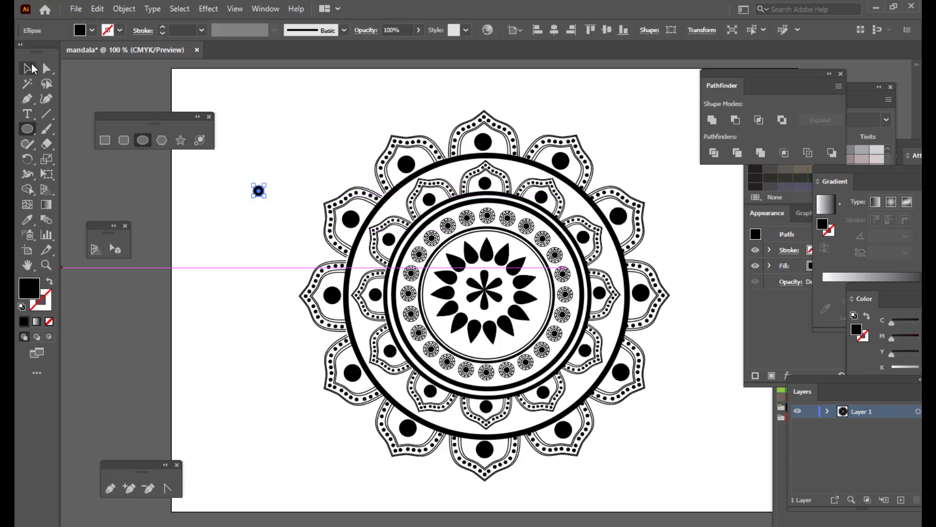
click(28, 68)
drag(258, 191, 511, 289)
- Shrink the small dot and shift the six-petal flower slightly so its upper petal lines up beneath the dot
key(ctrl+plus)
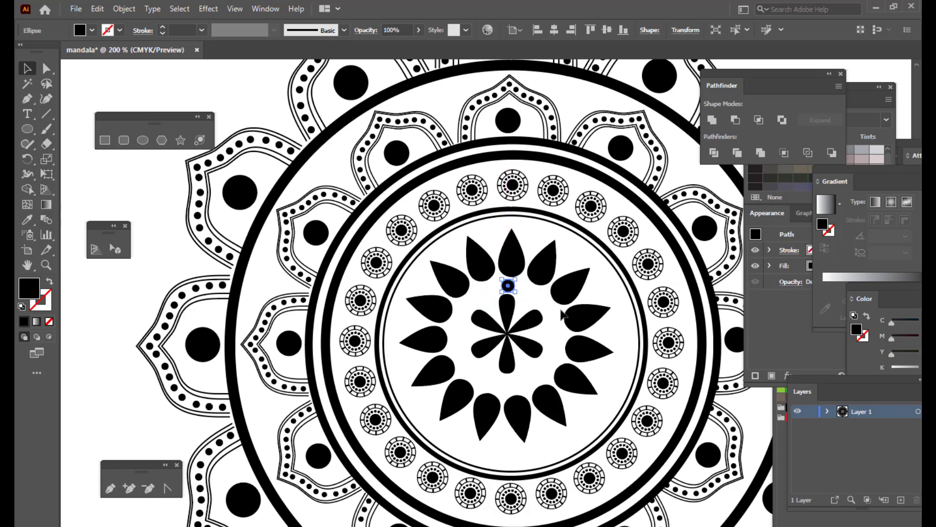
key(ctrl+plus)
key(ctrl+plus)
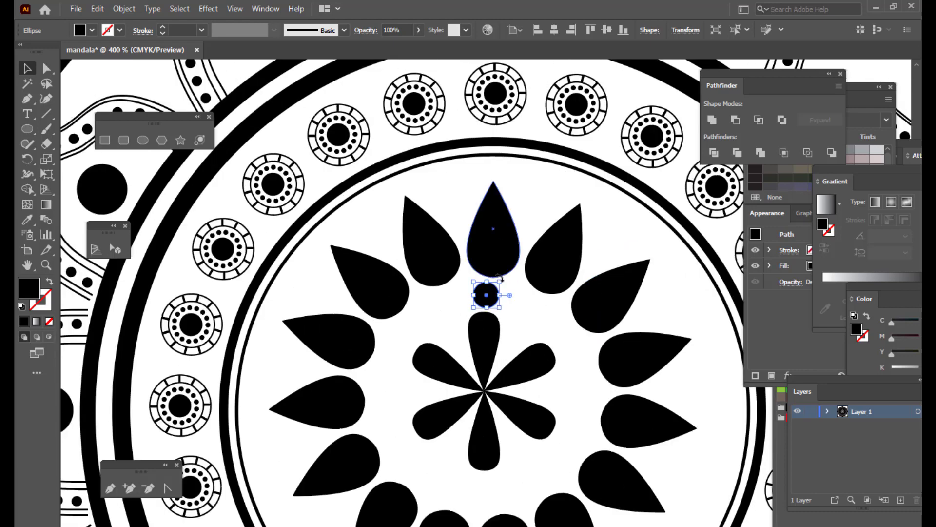
drag(500, 281, 488, 297)
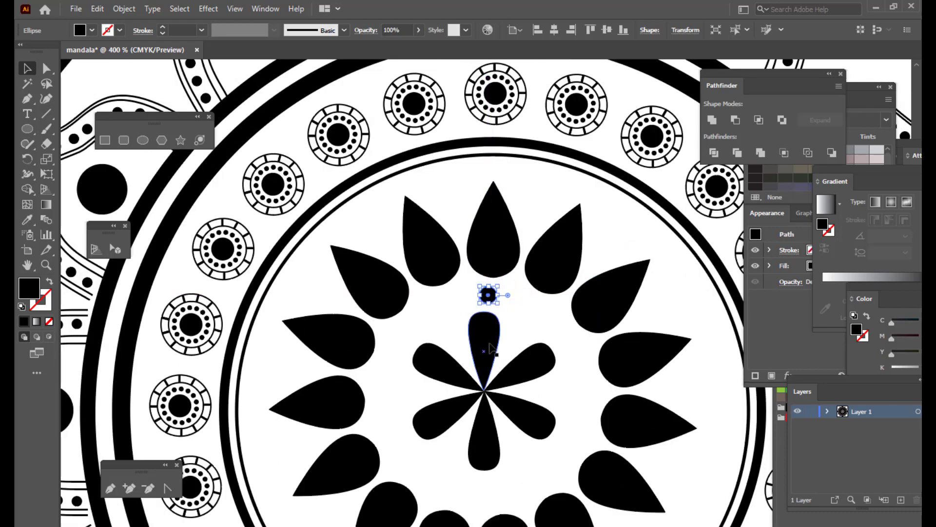
click(489, 356)
drag(489, 355, 492, 357)
click(488, 295)
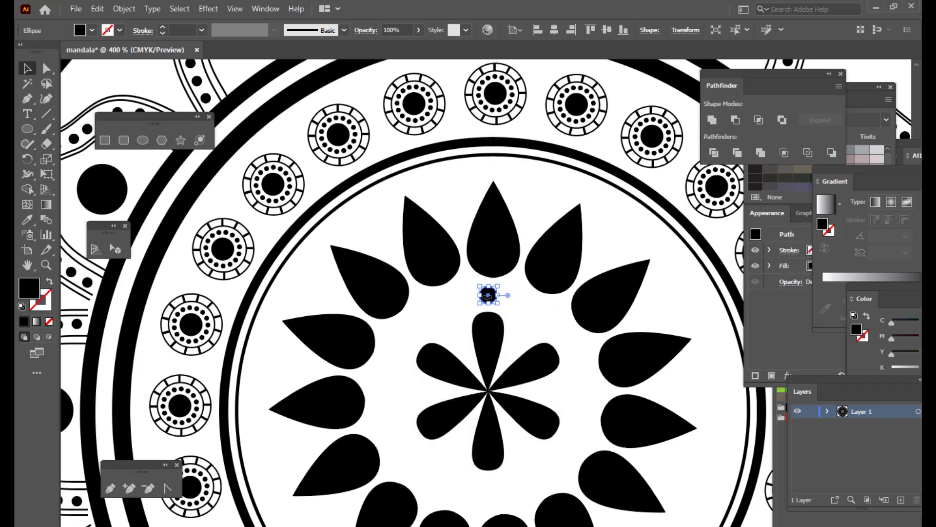
- Create a copy of the dot rotated 15° around the centre of the six-petal flower
key(r)
scroll(566, 268, down, 3)
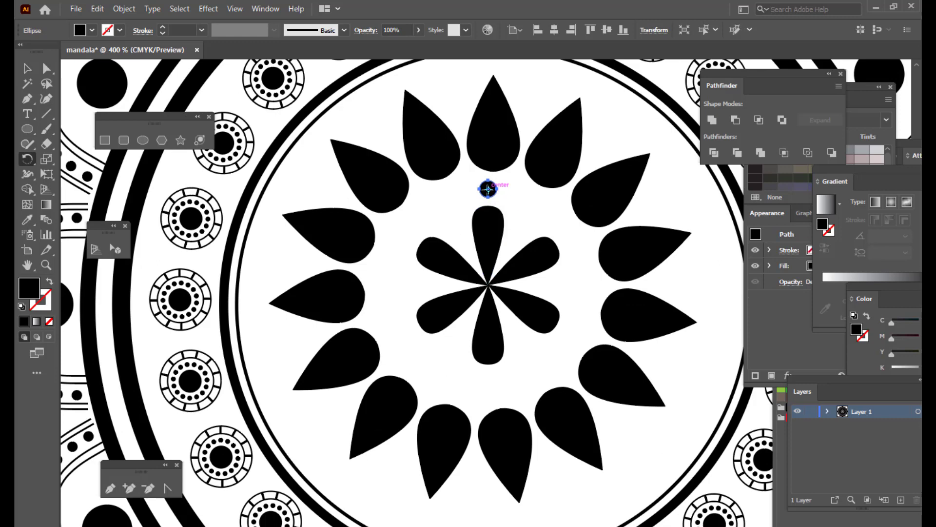
alt+click(488, 189)
drag(488, 189, 490, 283)
alt+click(488, 284)
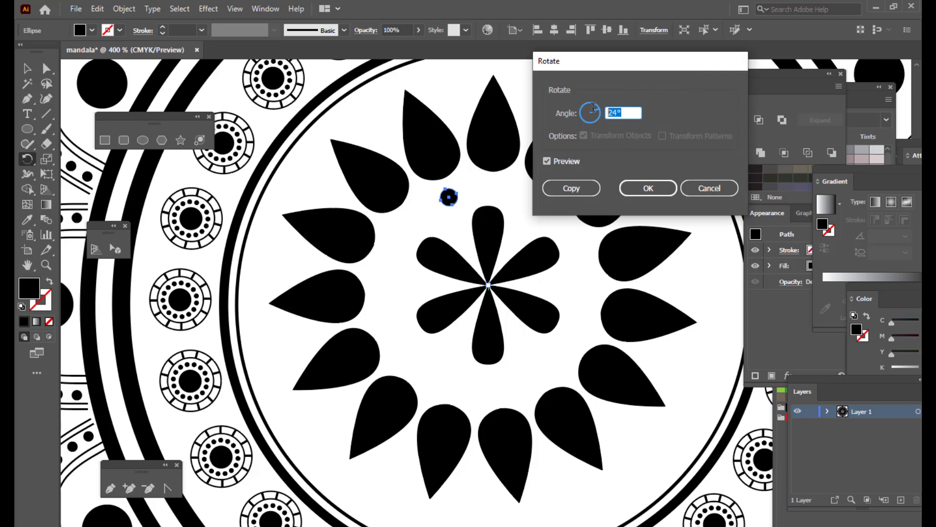
drag(624, 65, 636, 62)
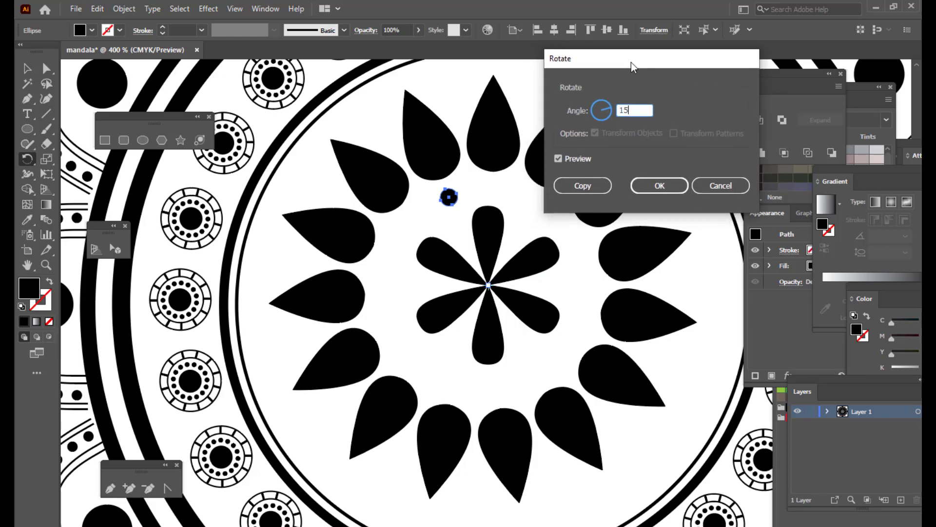
click(584, 186)
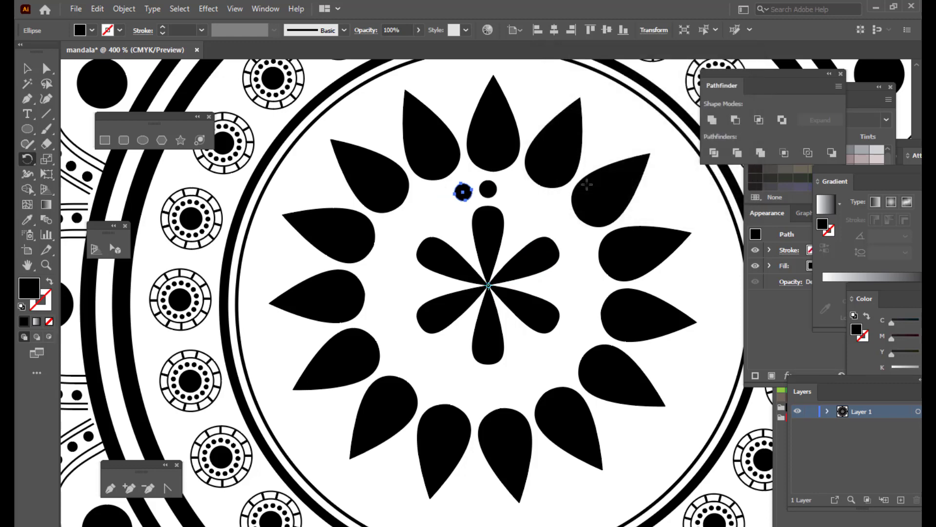
- Repeat the rotated copy until 24 dots form a full ring around the six-petal flower
key(ctrl+d)
key(ctrl+d)
key(ctrl+d)
key(ctrl+d)
key(ctrl+d)
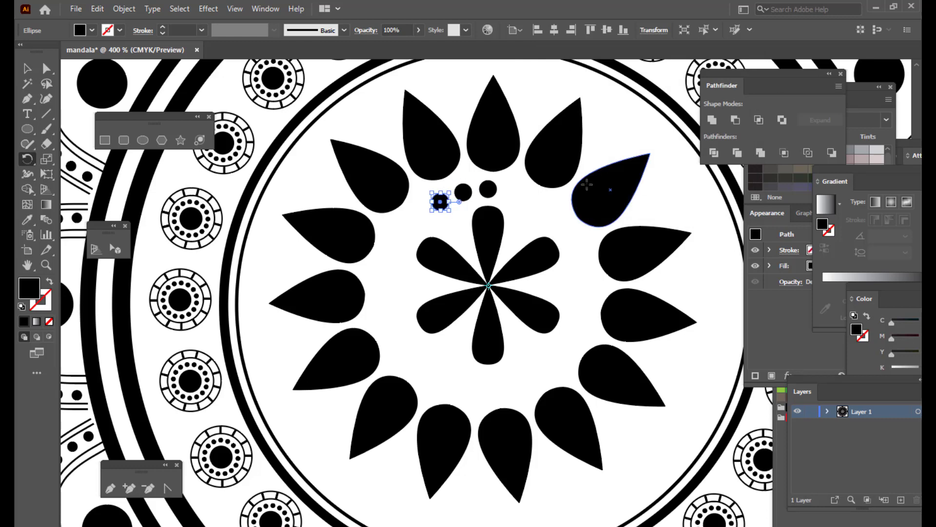
key(ctrl+d)
key(ctrl+d)
key(ctrl+d)
key(ctrl+d)
key(ctrl+d)
key(ctrl+d)
key(ctrl+d)
key(ctrl+d)
key(ctrl+d)
key(ctrl+d)
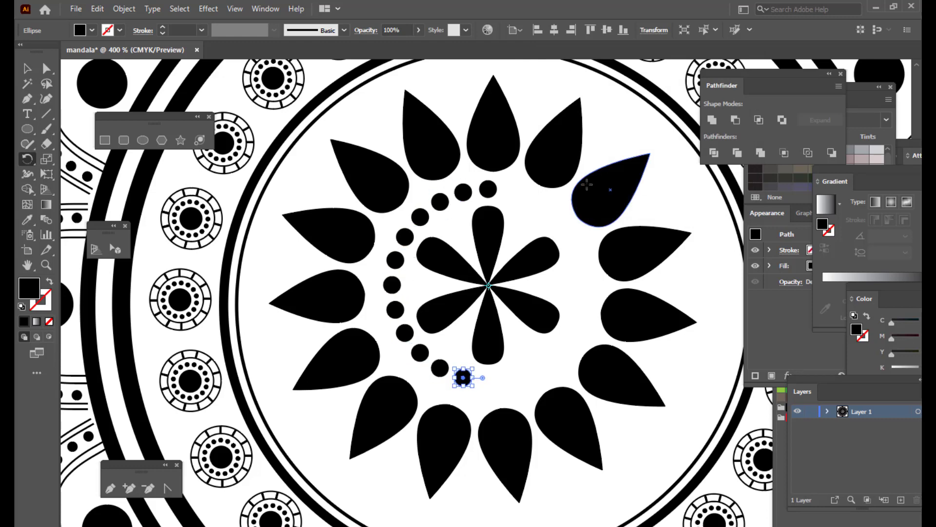
key(ctrl+d)
key(ctrl+d)
key(ctrl+d)
key(ctrl+d)
key(ctrl+d)
key(ctrl+d)
key(ctrl+d)
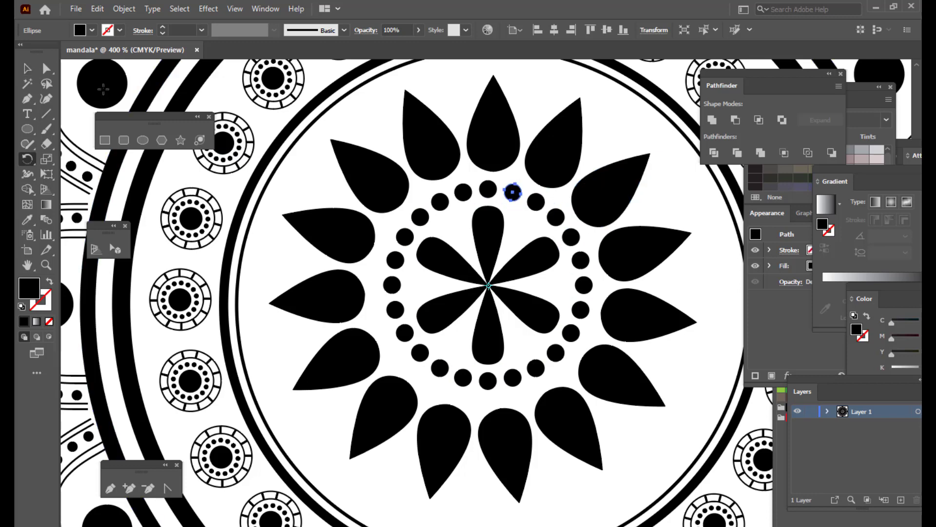
- Shrink the six-petal flower around its centre to leave space inside the ring of dots
click(27, 68)
click(437, 188)
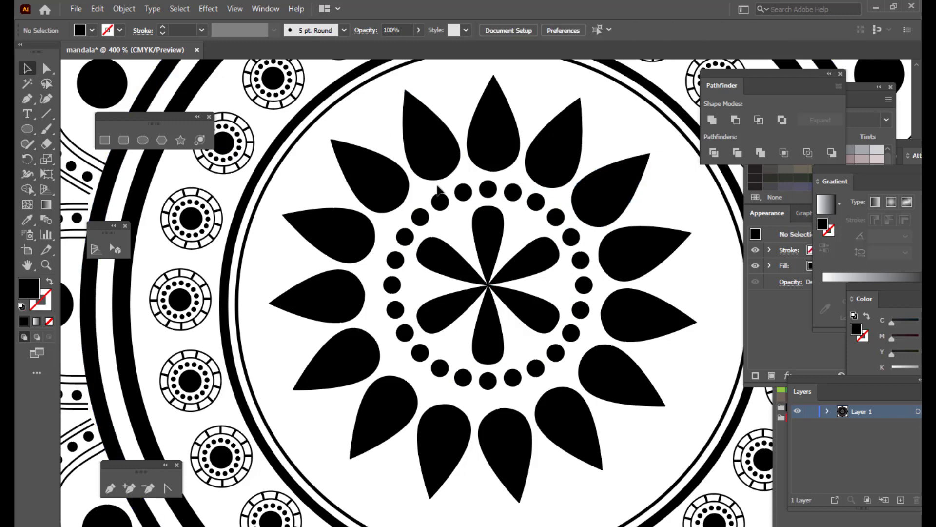
click(548, 252)
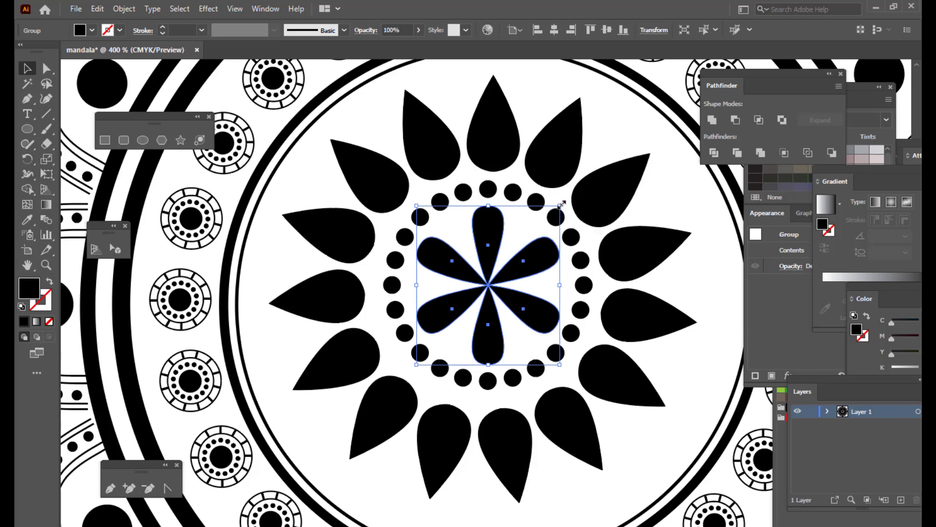
drag(560, 204, 544, 222)
- Draw a circle centred on the flower, fit it just inside the dot ring, and make it an unfilled 1 pt black outline
click(143, 140)
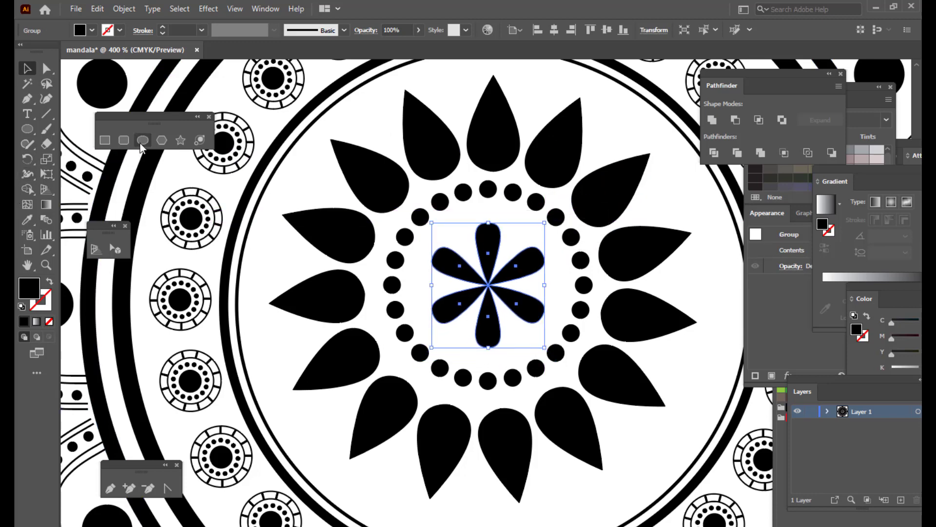
drag(441, 228, 584, 342)
key(v)
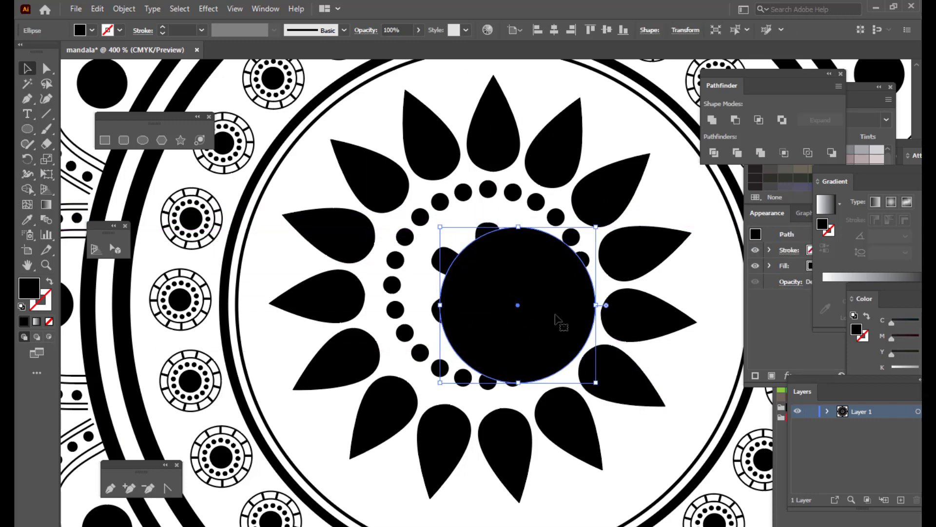
drag(559, 299, 531, 280)
drag(567, 206, 569, 205)
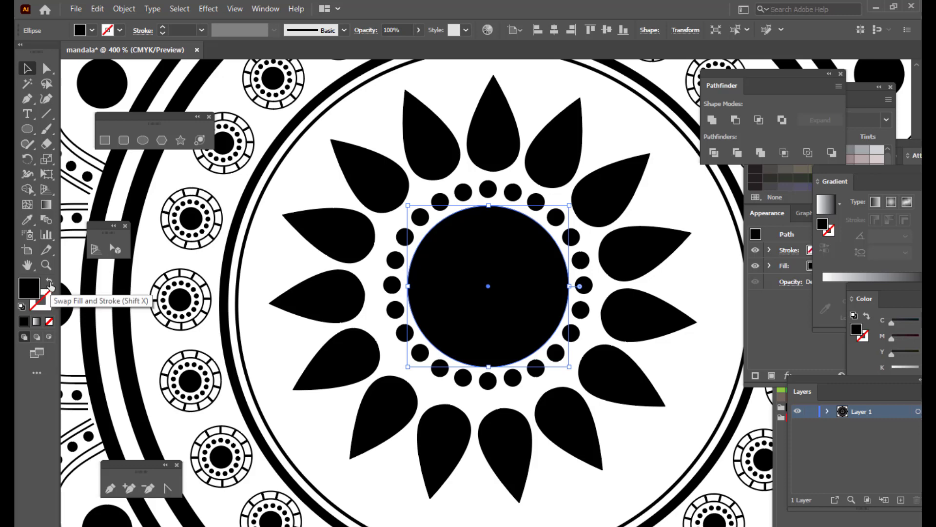
click(50, 283)
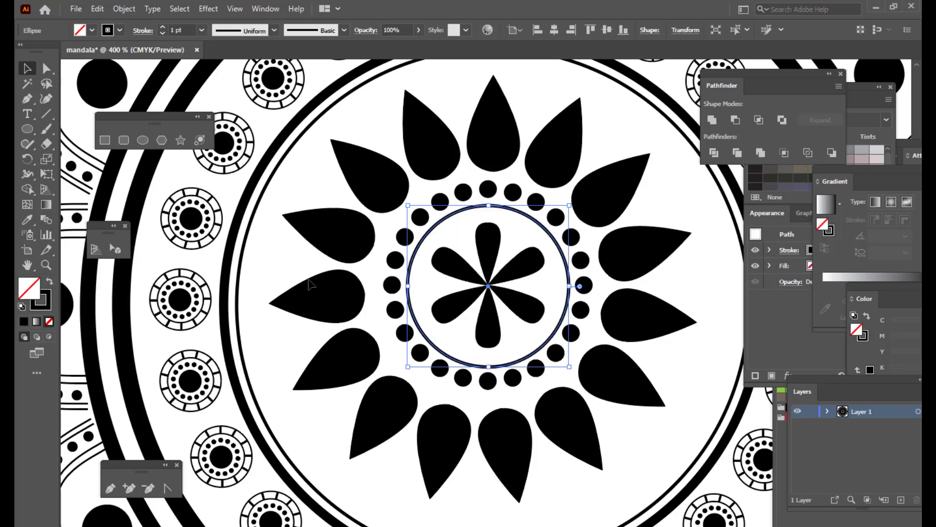
- Set the circle around the six-petal flower to a 0.5 pt outline and add an enlarged concentric copy enclosing the ring of dots
click(163, 34)
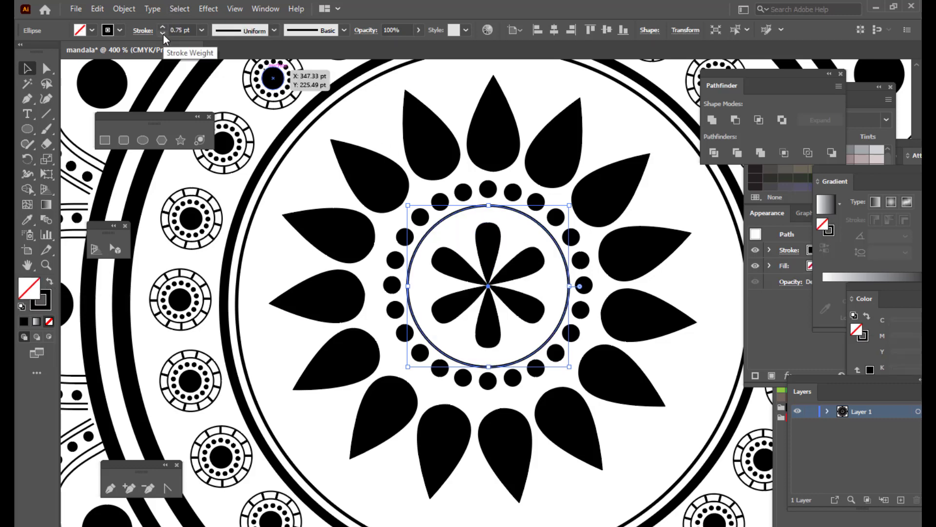
click(163, 34)
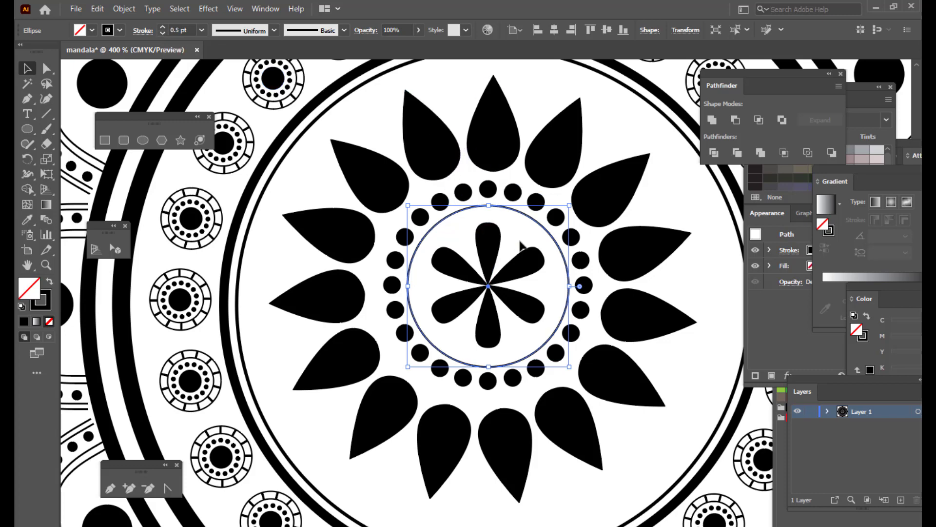
click(275, 122)
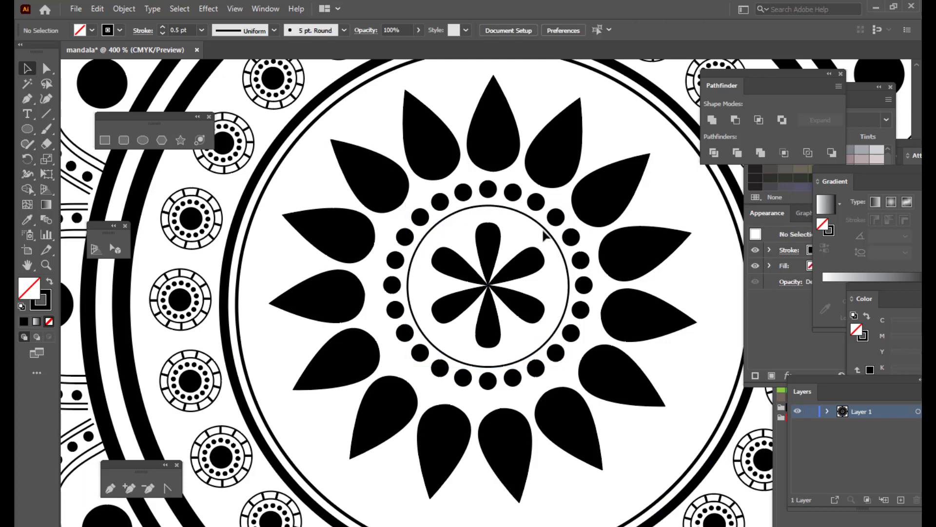
click(543, 229)
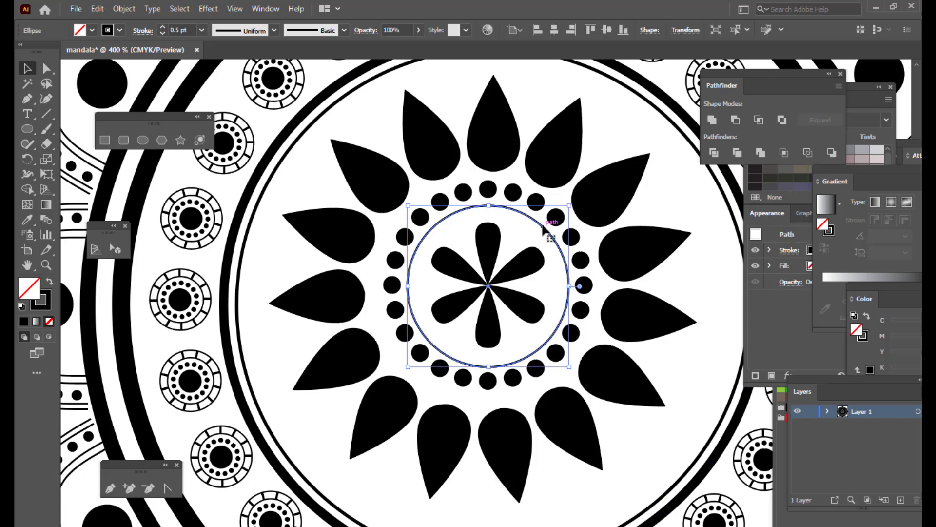
drag(568, 204, 599, 174)
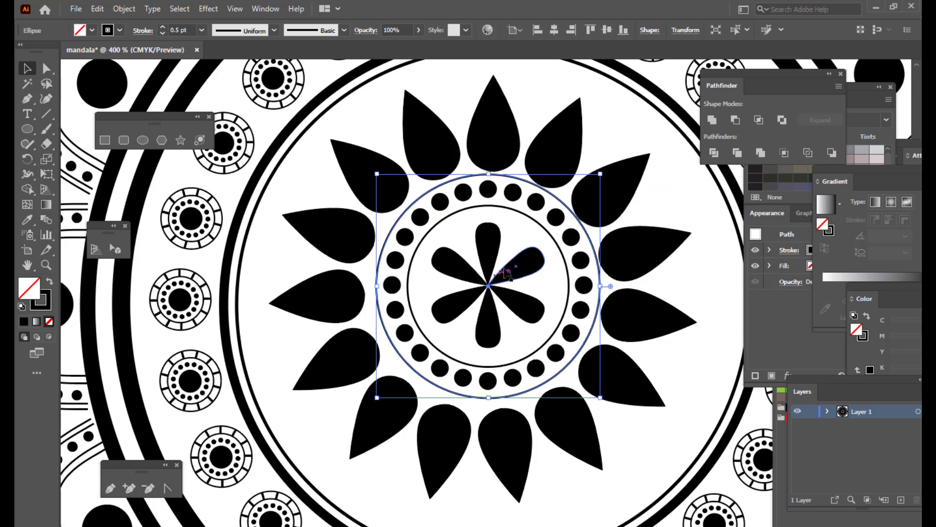
key(Down)
key(Down)
key(Down)
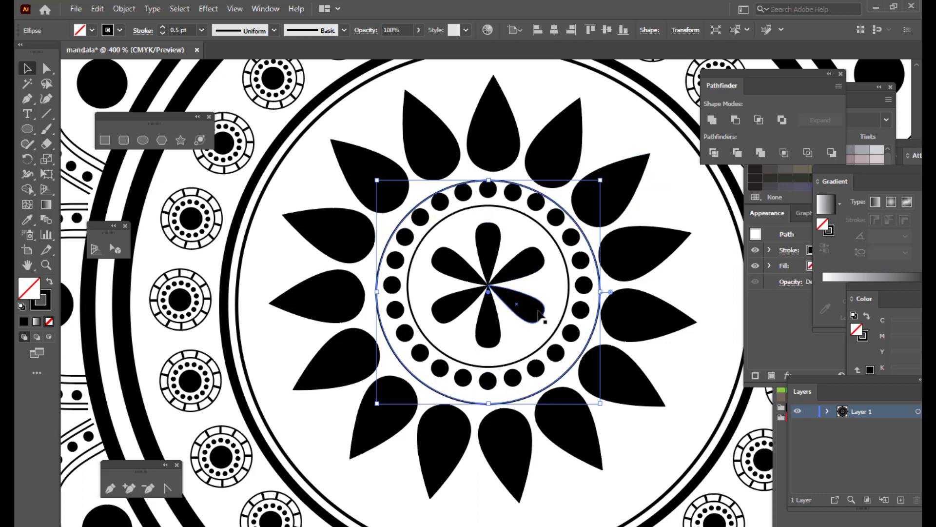
click(513, 194)
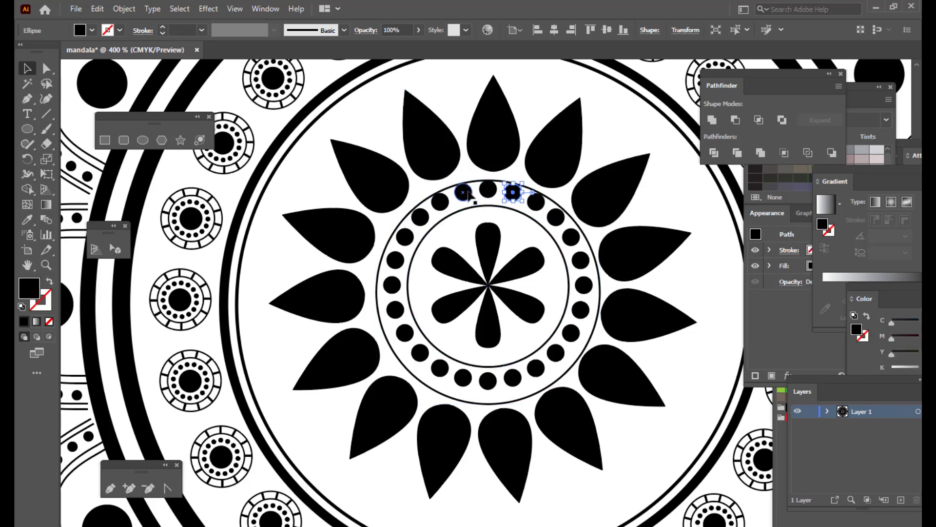
click(575, 222)
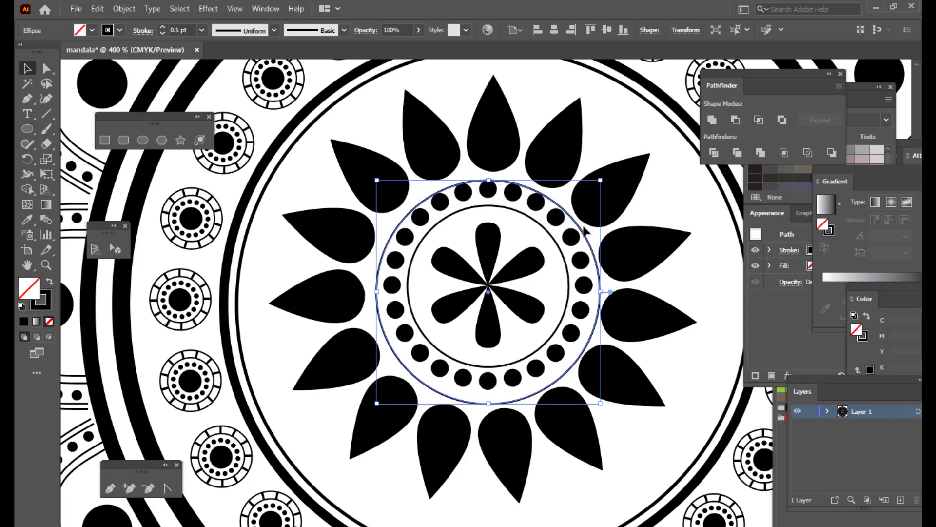
key(Up)
key(Up)
key(Up)
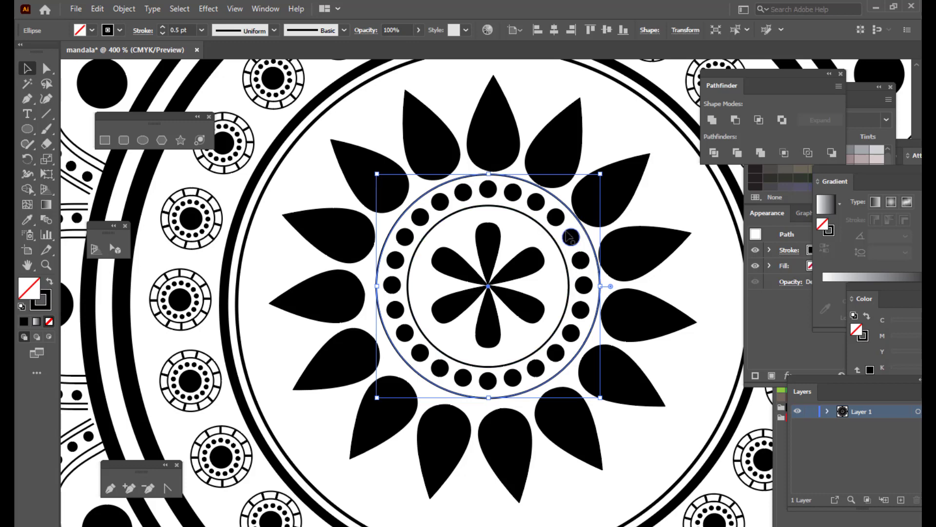
- Select all 24 dots in the ring around the six-petal flower and group them
click(556, 217)
shift+click(536, 202)
shift+click(512, 192)
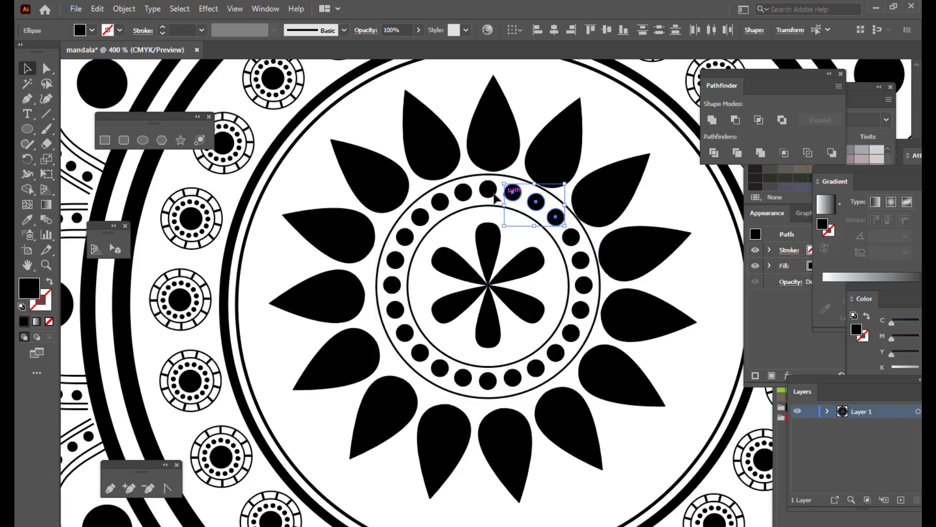
shift+click(488, 188)
shift+click(463, 192)
shift+click(439, 202)
shift+click(418, 219)
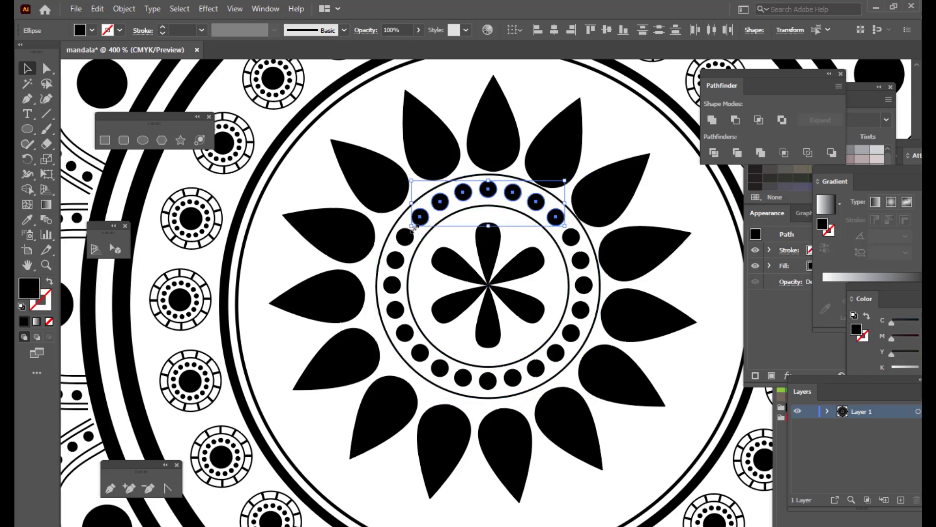
shift+click(405, 237)
shift+click(395, 259)
shift+click(391, 285)
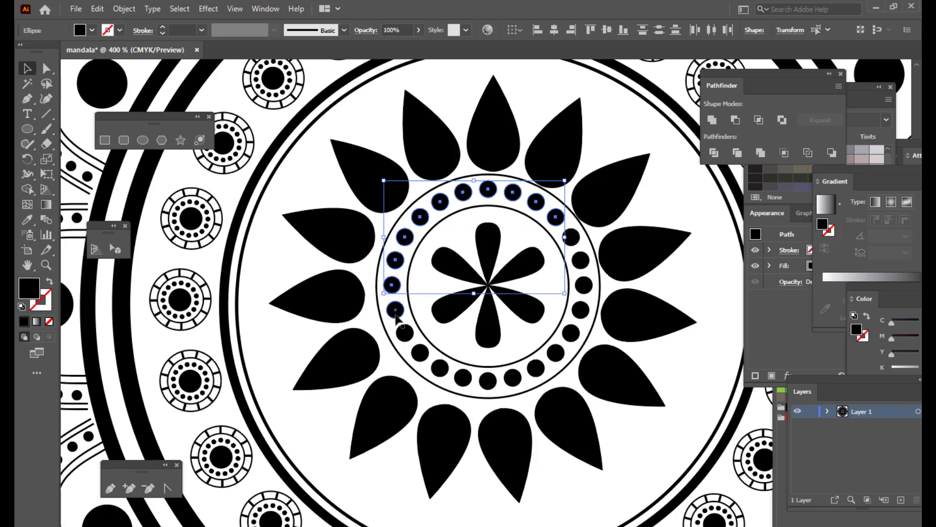
shift+click(395, 310)
shift+click(404, 333)
shift+click(420, 352)
shift+click(440, 367)
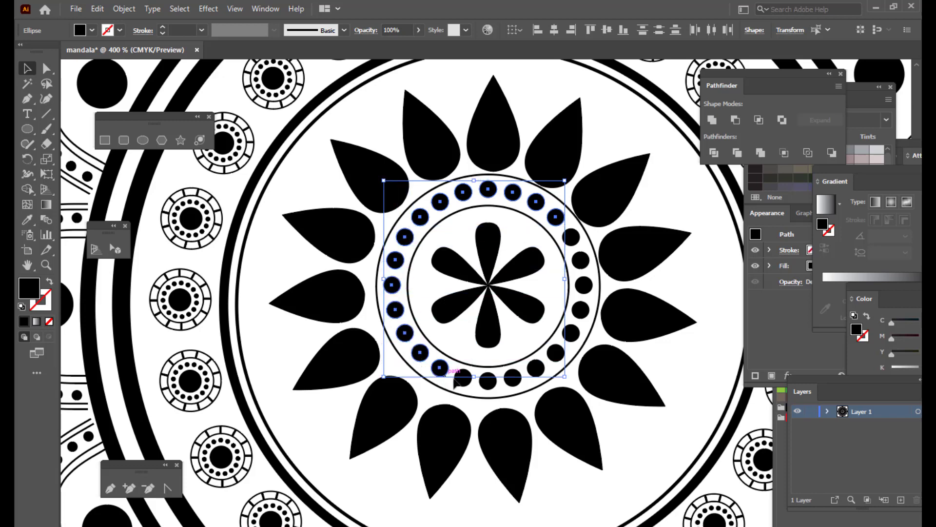
shift+click(462, 380)
shift+click(488, 382)
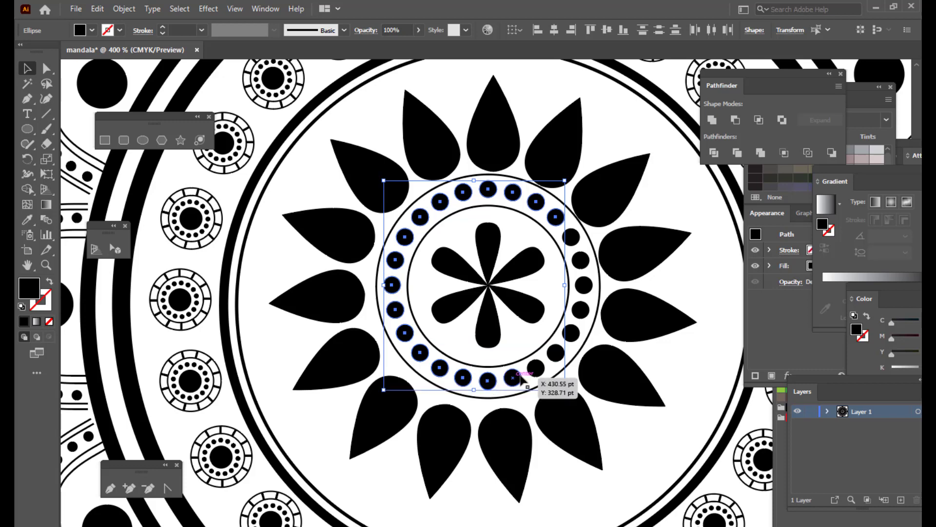
shift+click(513, 377)
shift+click(536, 369)
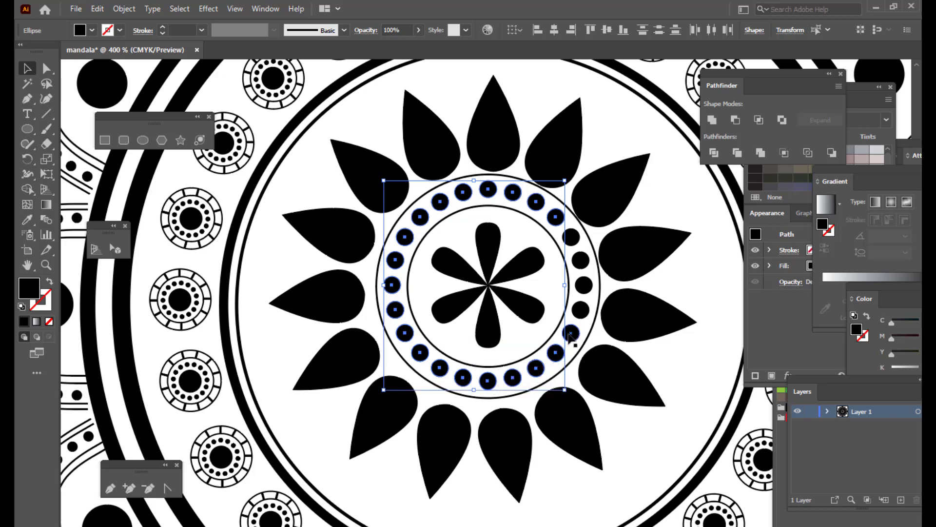
shift+click(569, 333)
shift+click(580, 310)
shift+click(584, 285)
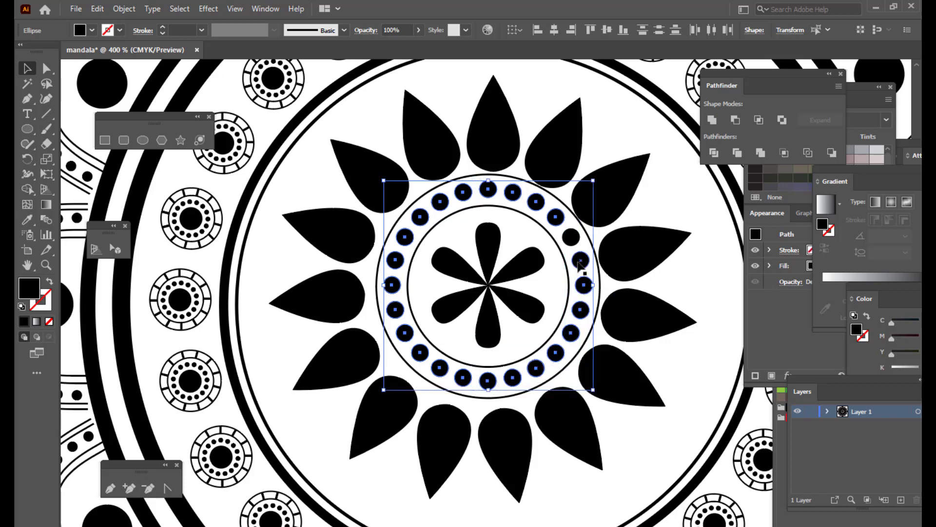
key(ctrl+g)
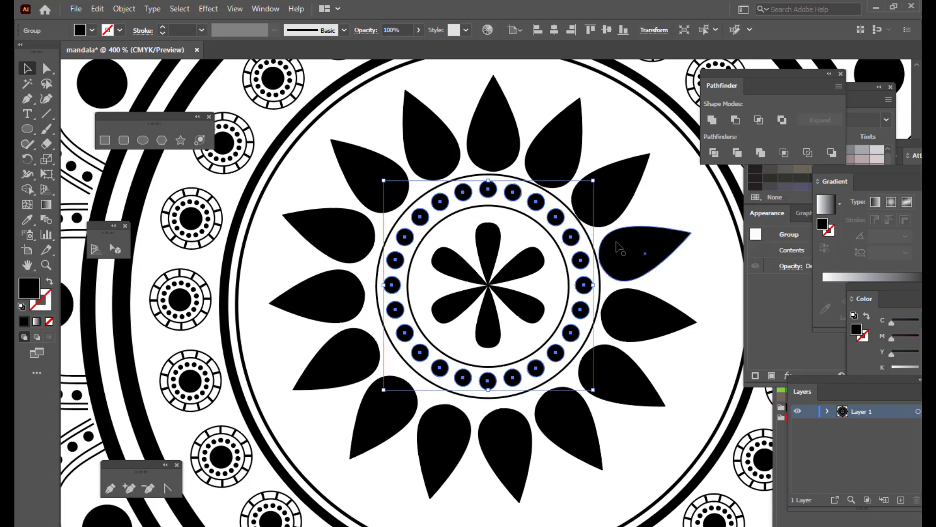
- Nudge the dot group and the larger circle outline slightly downward so they sit evenly around the inner circle
key(Down)
key(Up)
key(Down)
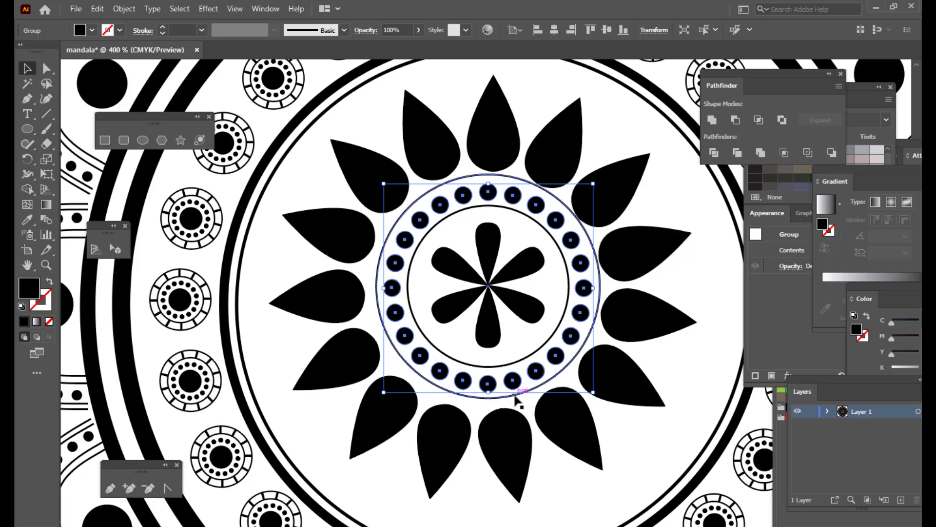
click(516, 396)
key(Down)
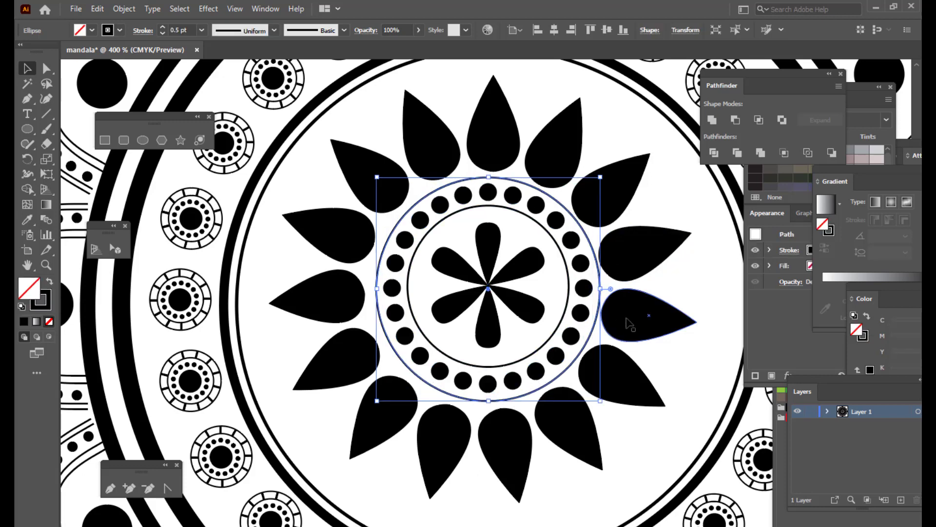
key(Down)
key(Up)
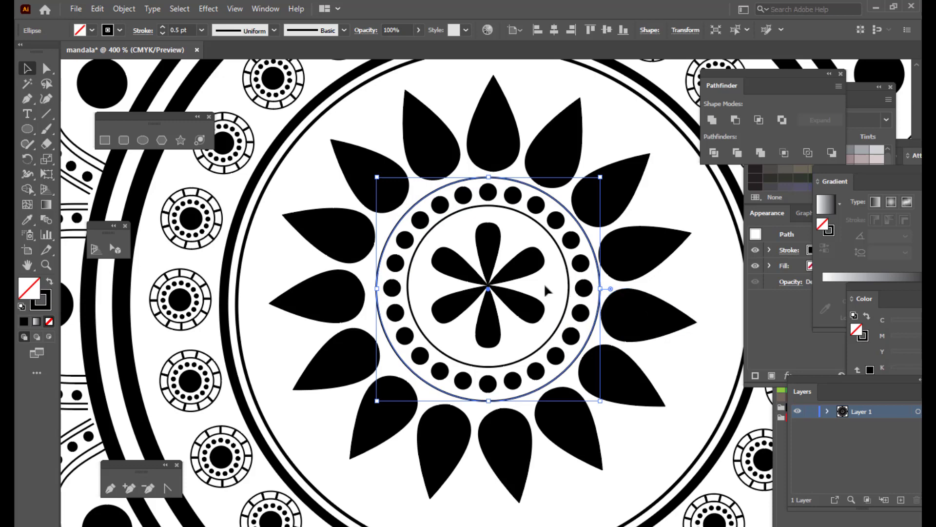
click(570, 286)
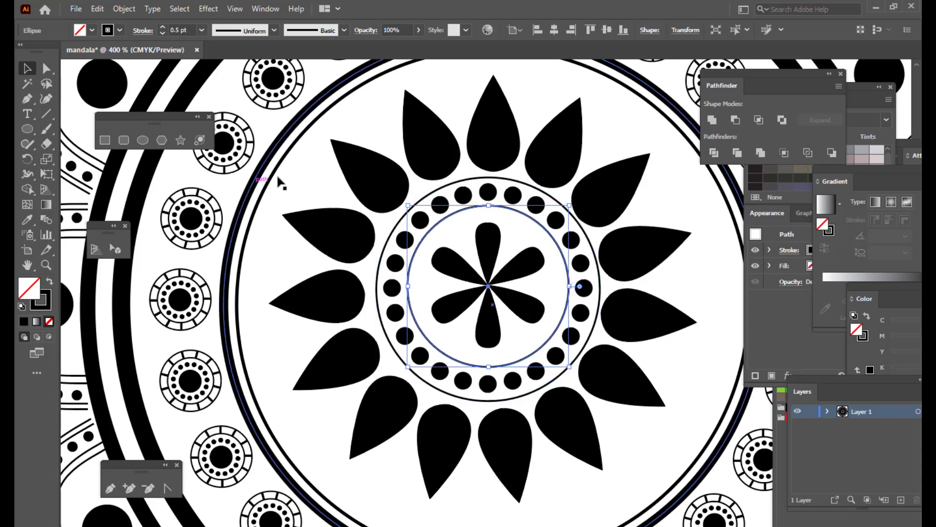
- Examine the whole mandala to judge how the new central rings fit within the overall design
click(311, 162)
key(ctrl+minus)
key(ctrl+minus)
key(ctrl+minus)
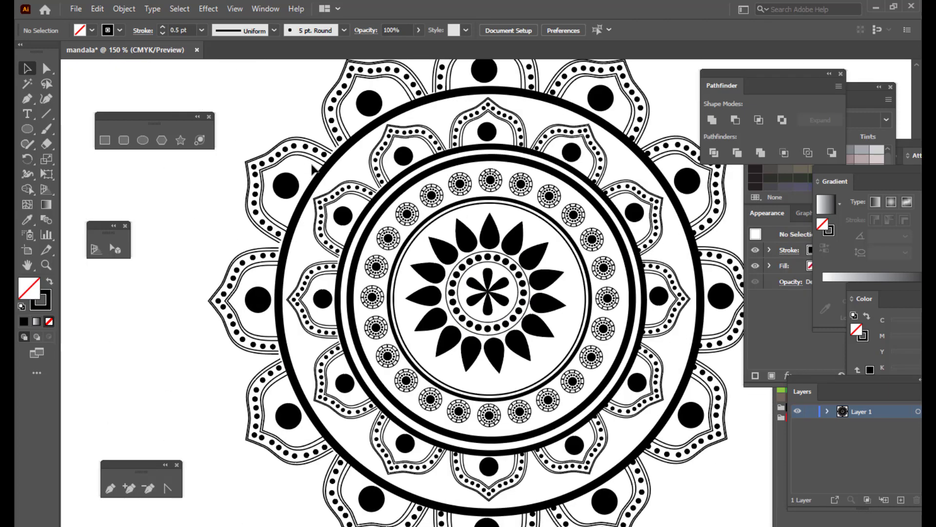
key(ctrl+minus)
key(ctrl+plus)
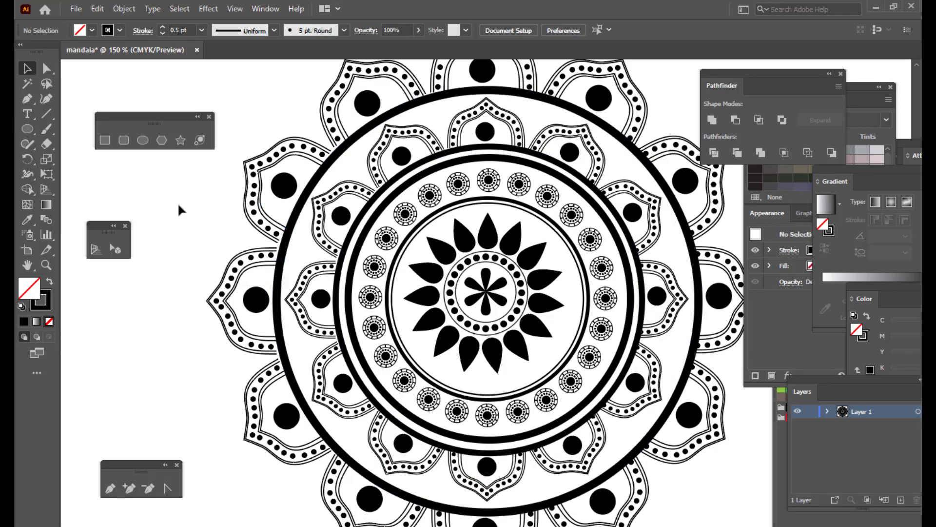
key(ctrl+minus)
key(ctrl+minus)
key(ctrl+equal)
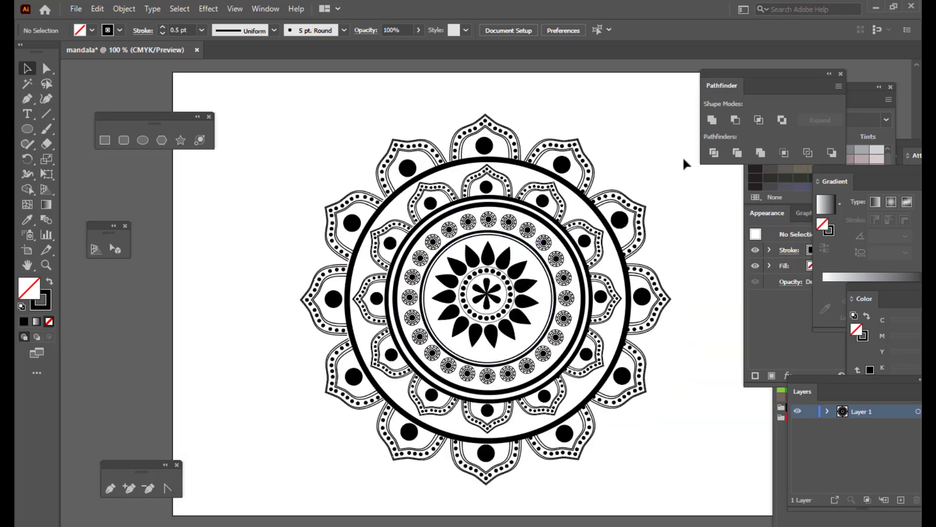
key(ctrl+equal)
key(ctrl+equal)
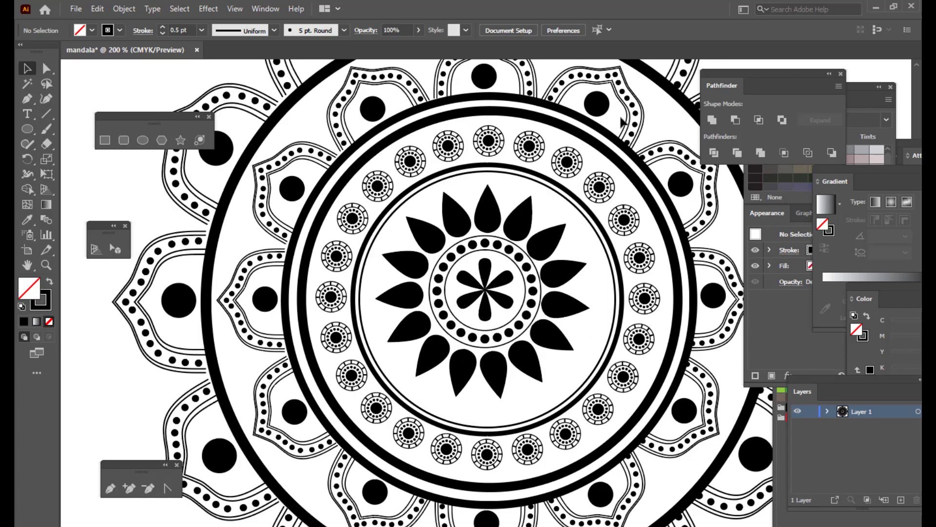
key(ctrl+minus)
key(ctrl+equal)
- Draw a small black-filled circle without an outline and place it between the tips of two teardrops near the top of the ring
click(143, 140)
drag(125, 179, 140, 193)
click(49, 282)
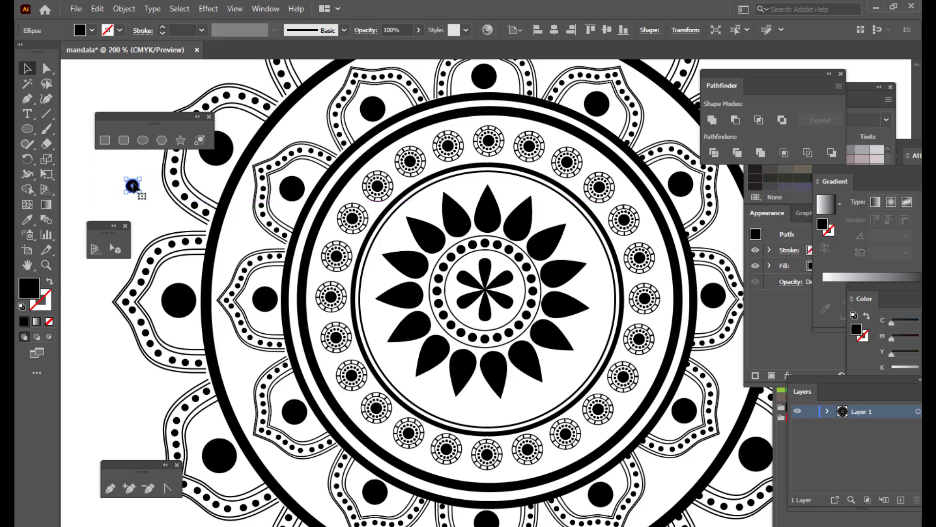
drag(132, 186, 478, 186)
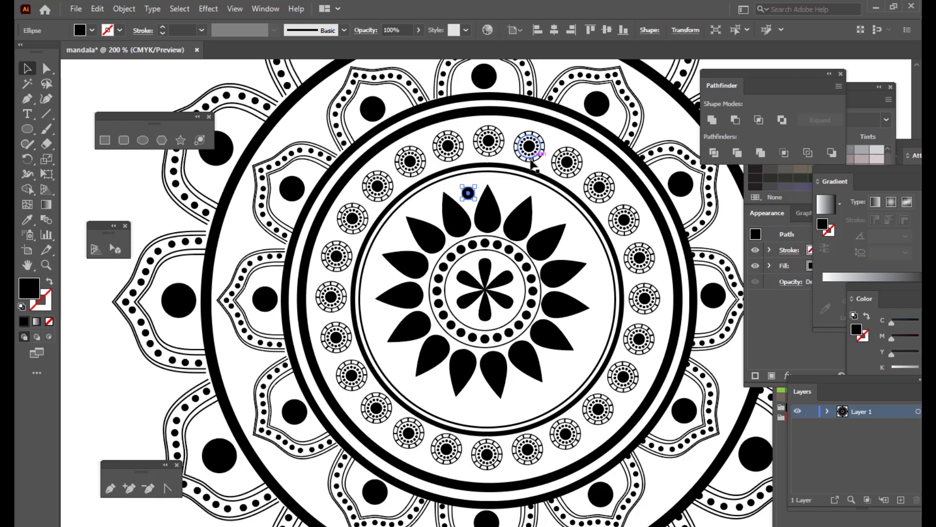
- Create a copy of the small dot rotated 24° around the centre of the six-petal flower
key(r)
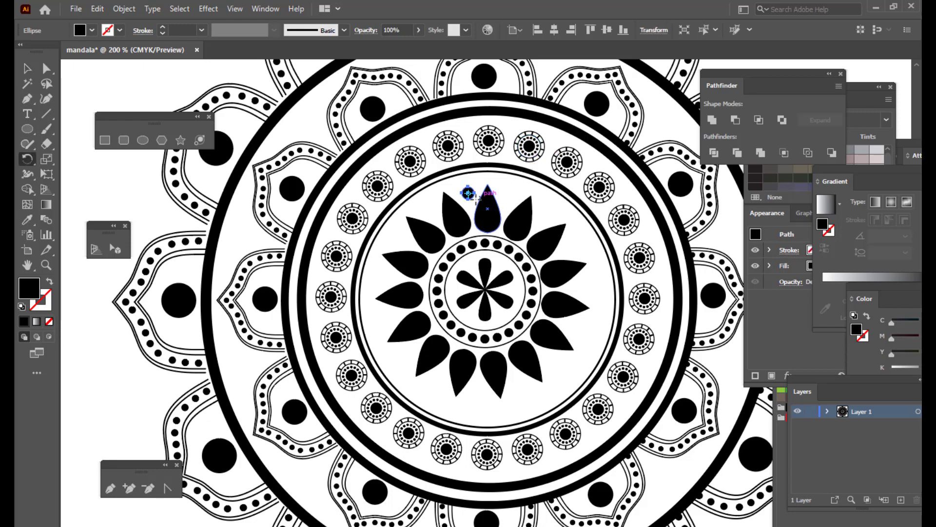
alt+click(485, 289)
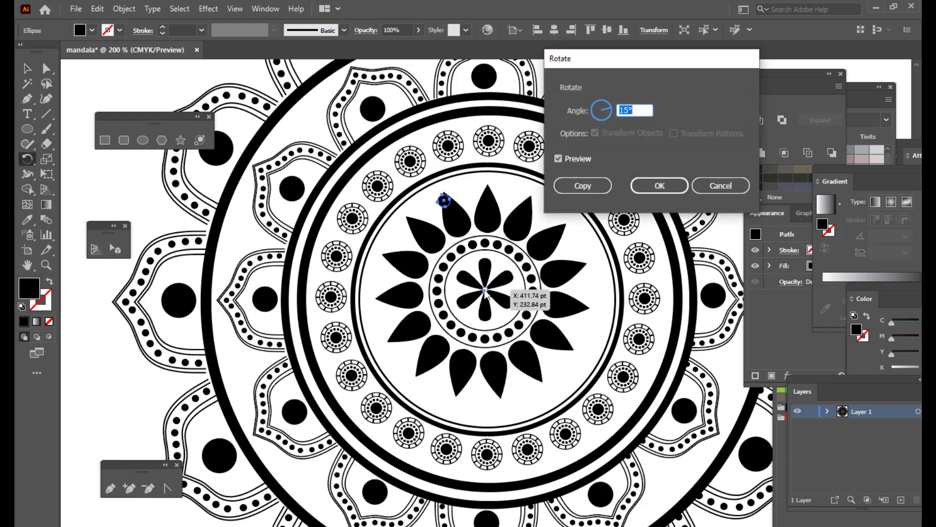
click(624, 110)
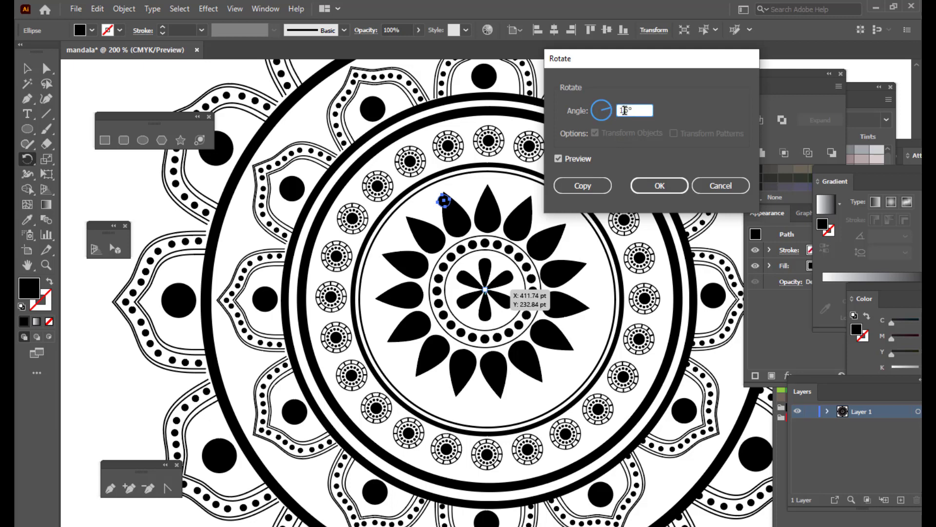
key(Up)
key(Up)
key(Up)
key(Up)
key(Up)
key(Up)
key(Up)
key(Up)
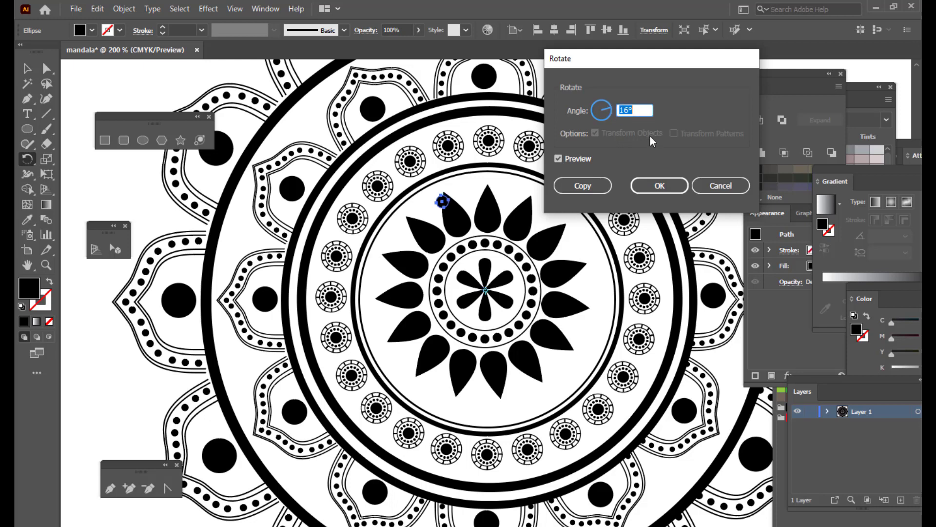
key(Up)
click(594, 186)
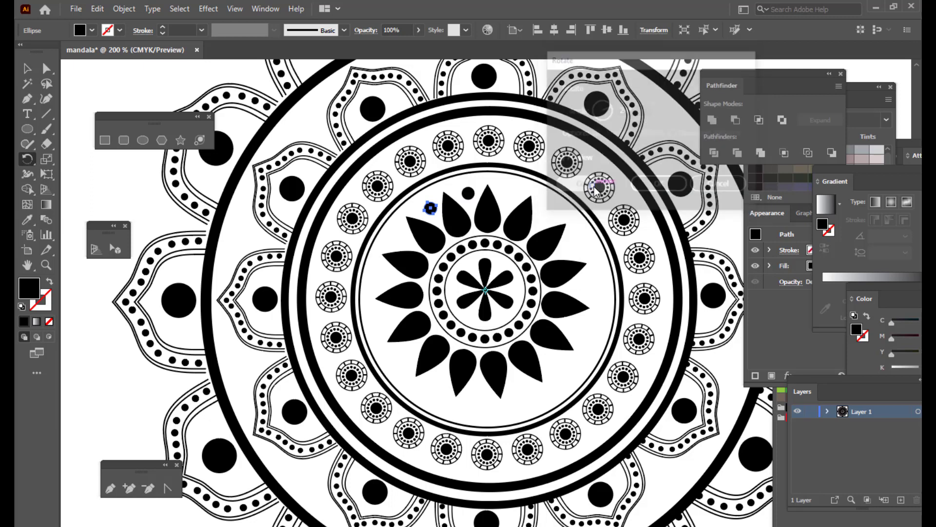
- Repeat the 24° rotated copy of the small dot until every gap between the teardrop tips holds one
key(ctrl+d)
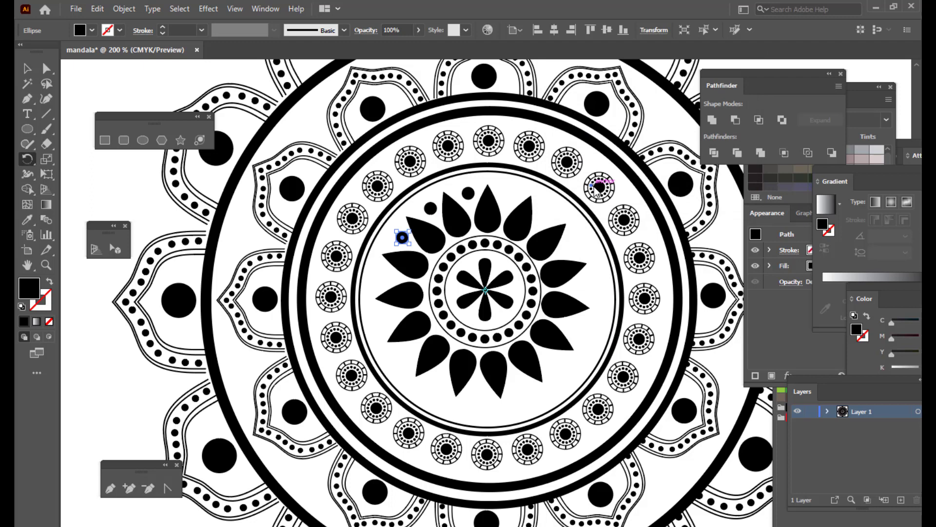
key(ctrl+d)
key(ctrl+d)
key(ctrl+d)
key(ctrl+d)
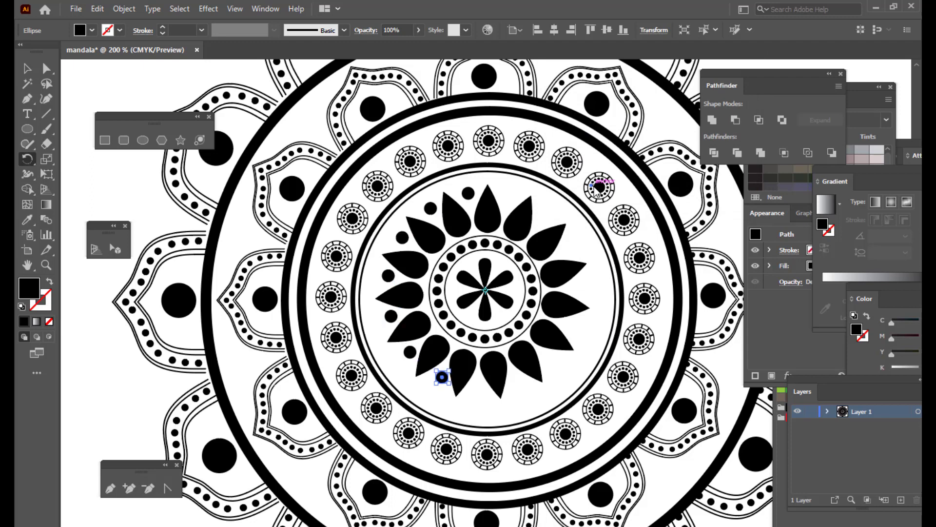
key(ctrl+d)
key(ctrl+d)
key(ctrl+d)
key(ctrl+d)
key(ctrl+d)
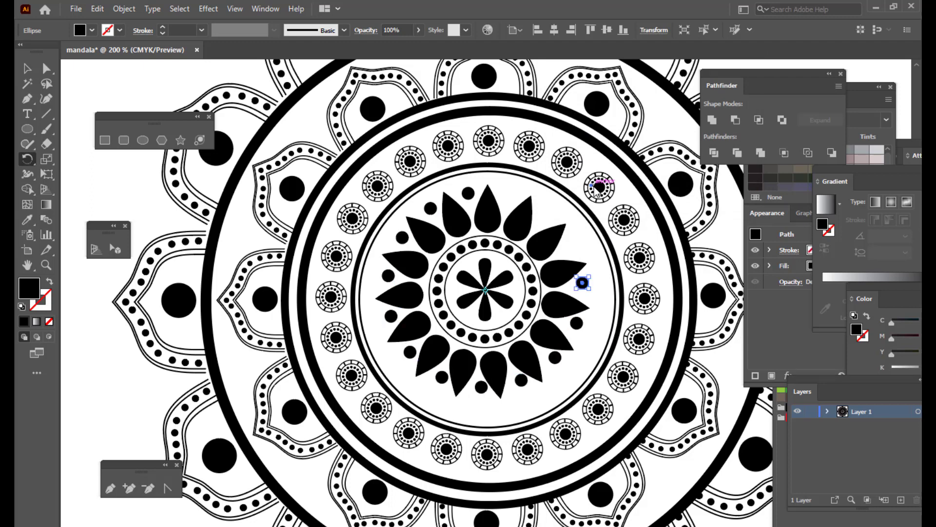
key(ctrl+d)
key(ctrl+d)
key(ctrl+d)
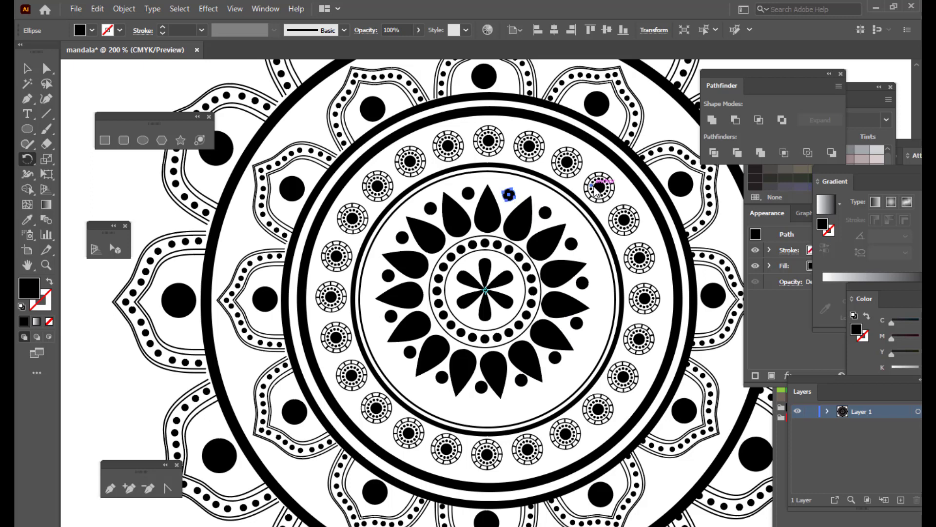
- Nudge the three dots on the lower-right side of the teardrop ring slightly down and left to centre them between the tips
click(27, 69)
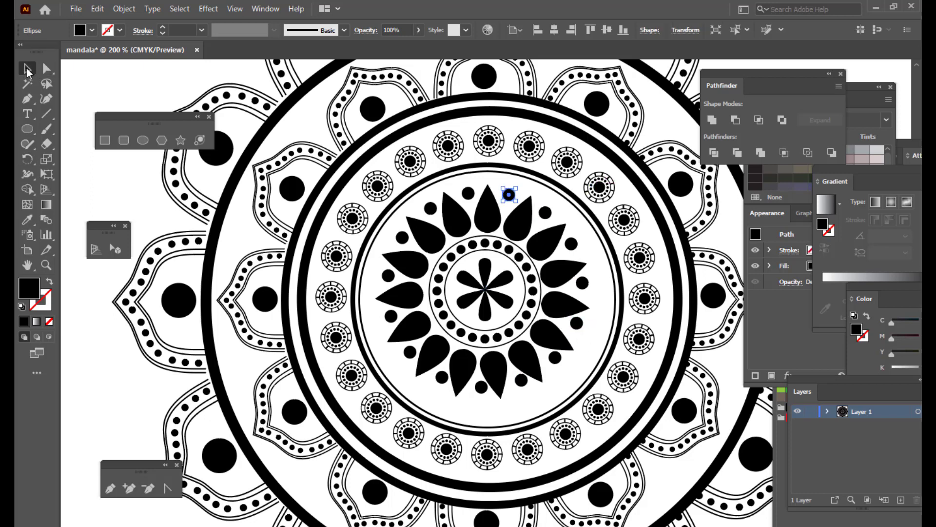
drag(577, 323, 564, 359)
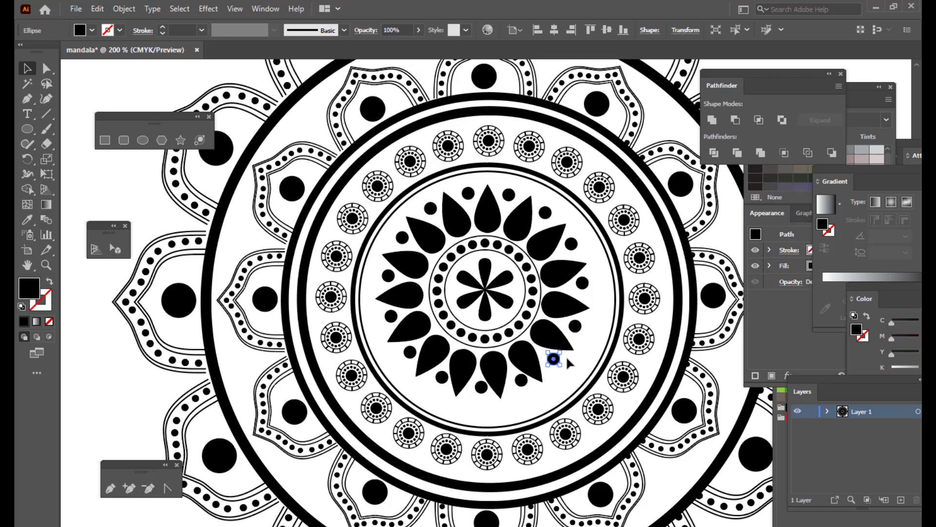
key(Left)
key(Left)
key(Down)
key(Down)
click(525, 380)
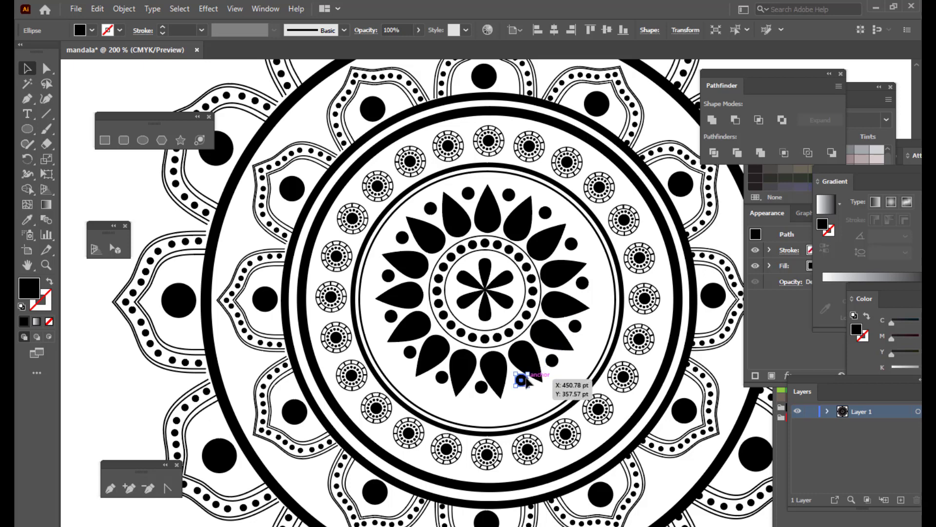
key(Left)
key(Left)
key(Left)
- Shift the bottom dot and its left neighbour slightly left so they sit centred between the teardrop tips
click(481, 387)
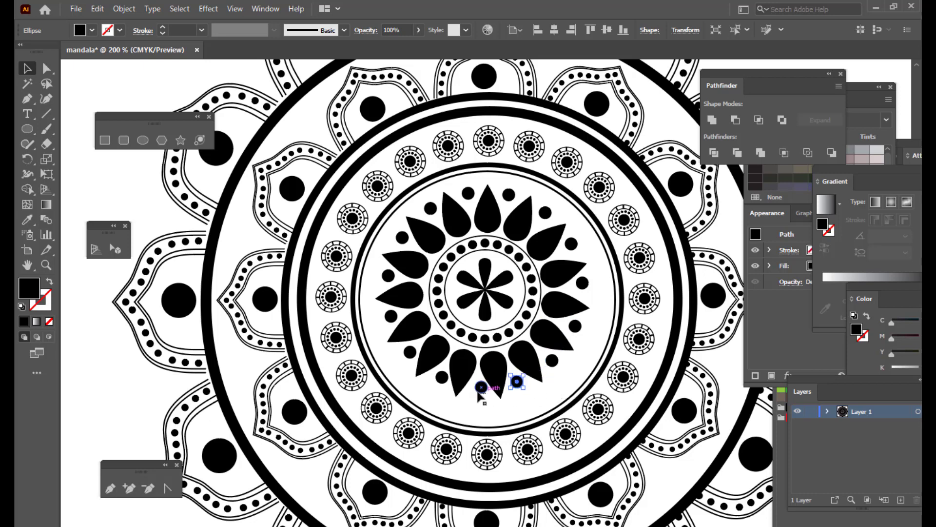
key(Left)
key(Left)
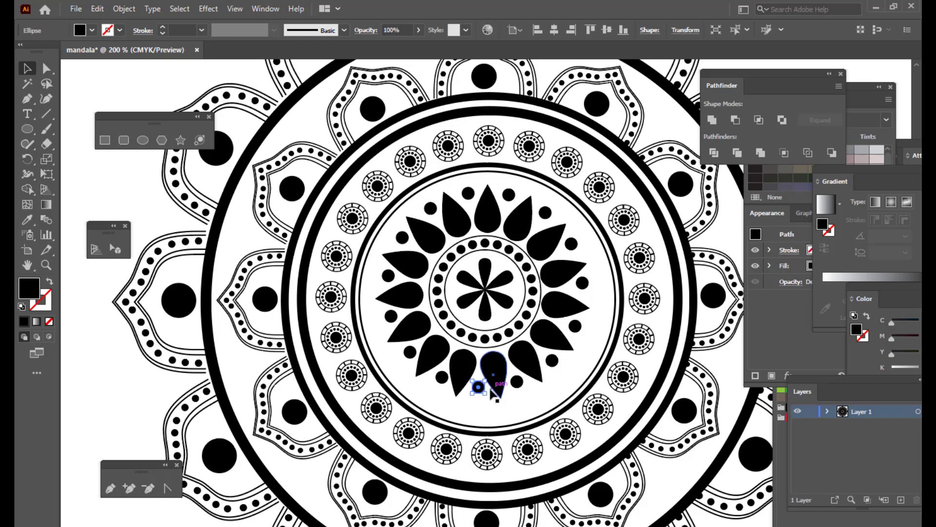
click(442, 381)
key(Left)
key(Left)
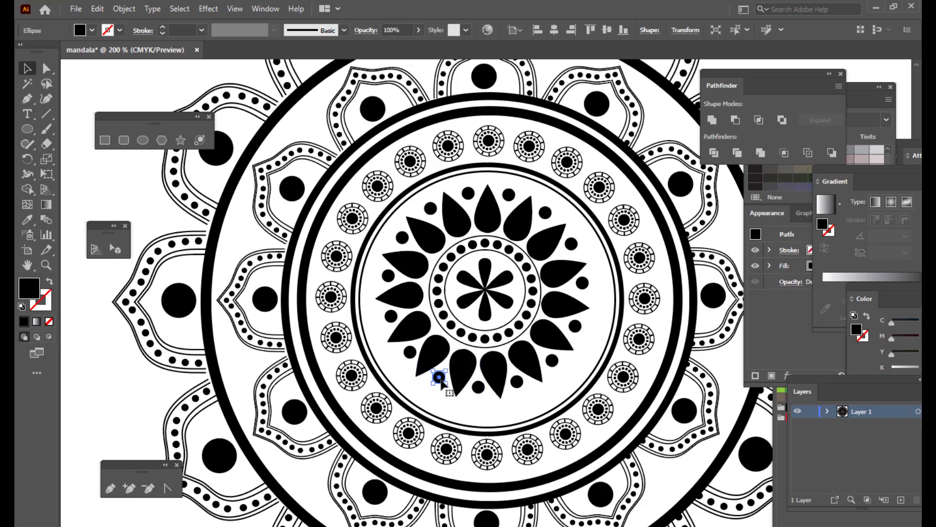
key(Right)
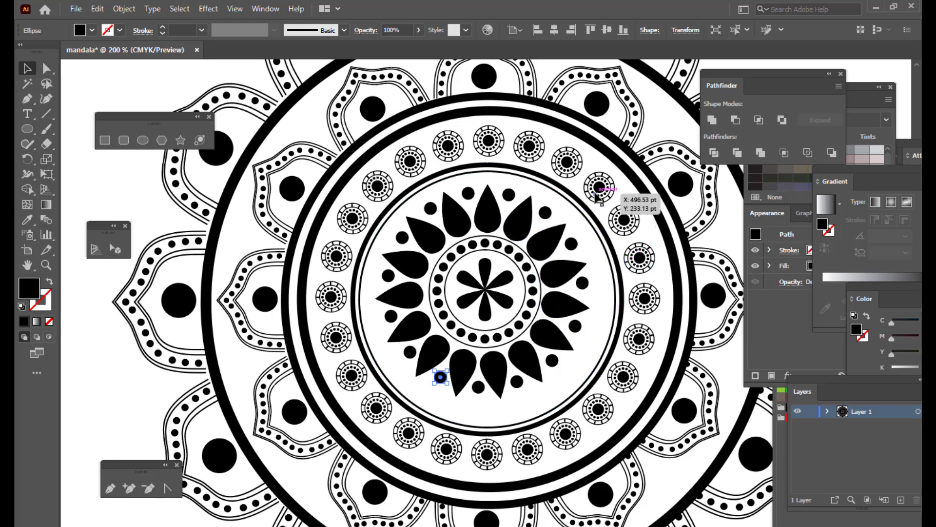
- Examine the whole mandala on the artboard to check how the completed dot ring looks
key(ctrl+1)
key(ctrl+minus)
key(ctrl+minus)
key(ctrl+plus)
click(632, 183)
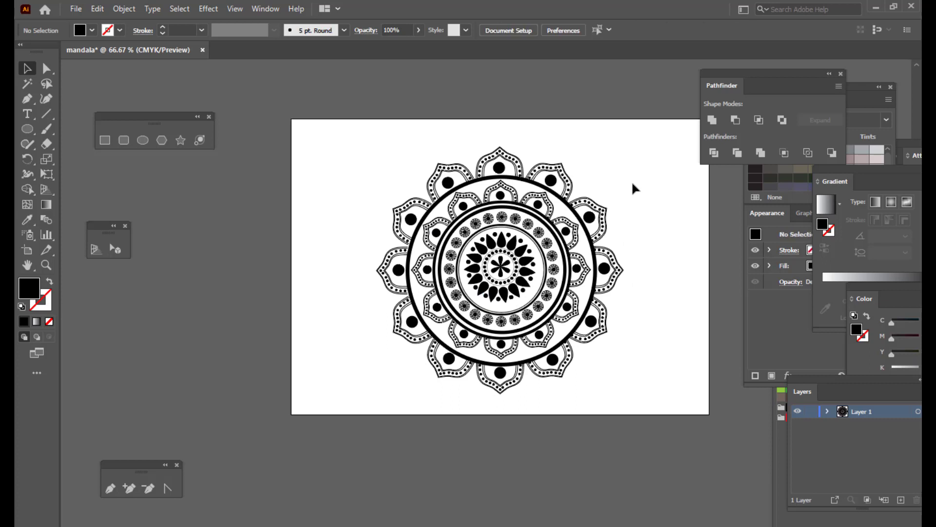
scroll(612, 214, up, 2)
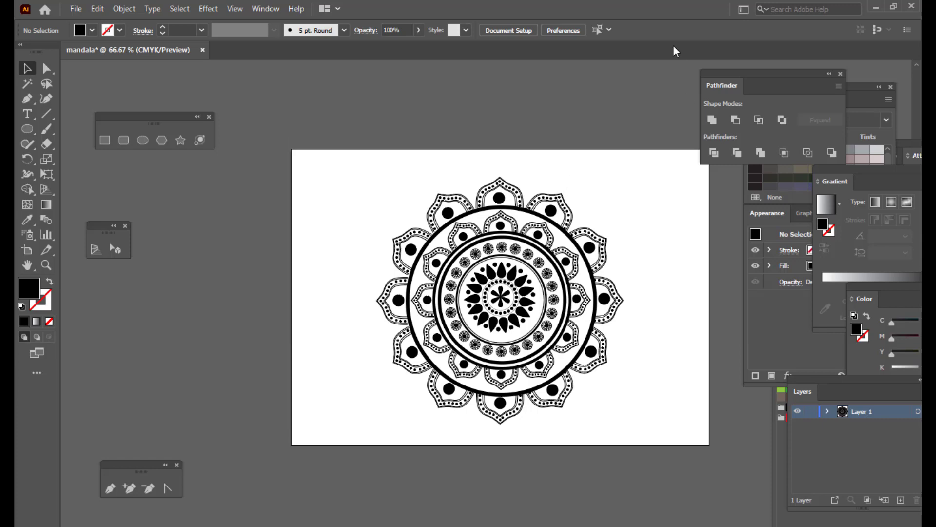
key(ctrl+plus)
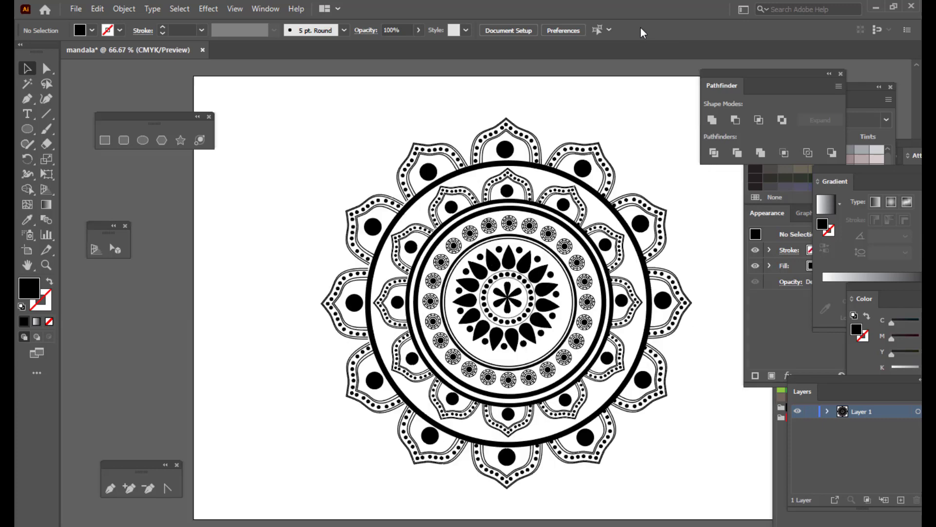
key(ctrl+minus)
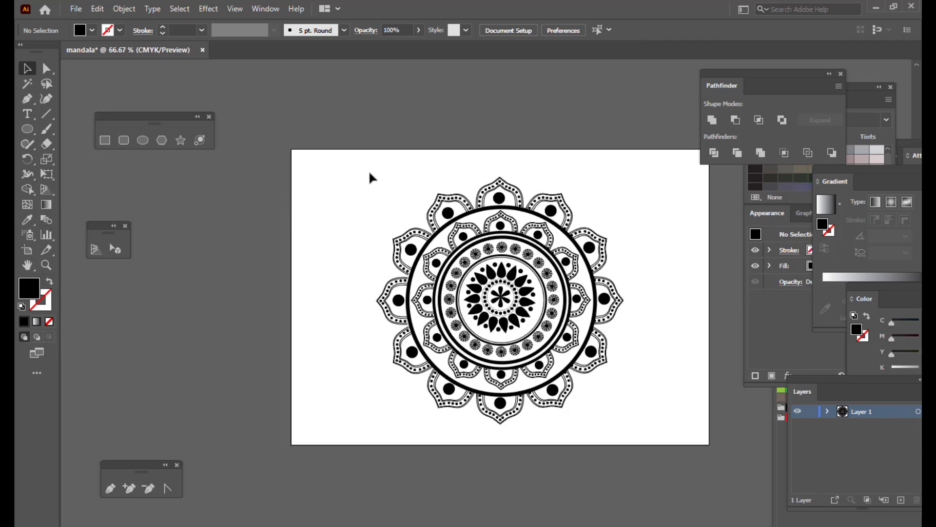
- Group all of the mandala's objects and enlarge the group slightly around its centre
drag(341, 156, 666, 446)
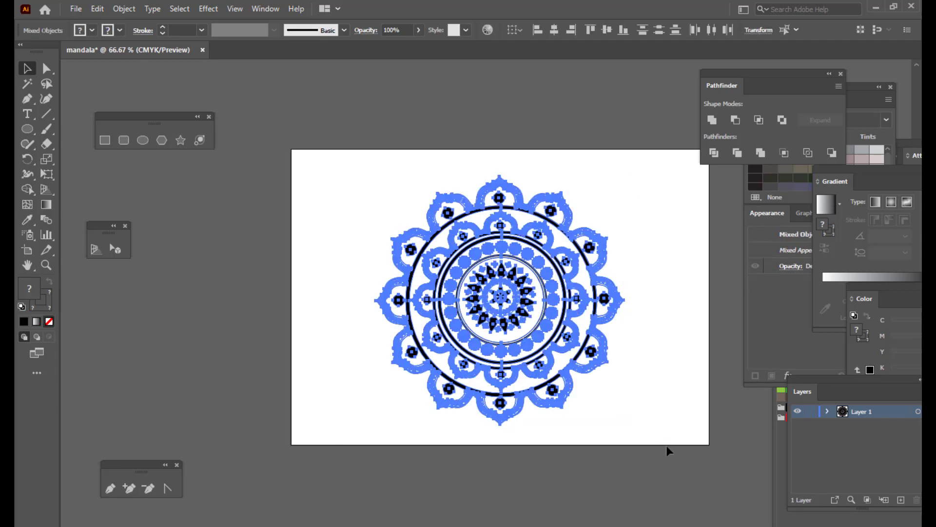
key(ctrl+g)
drag(632, 172, 634, 166)
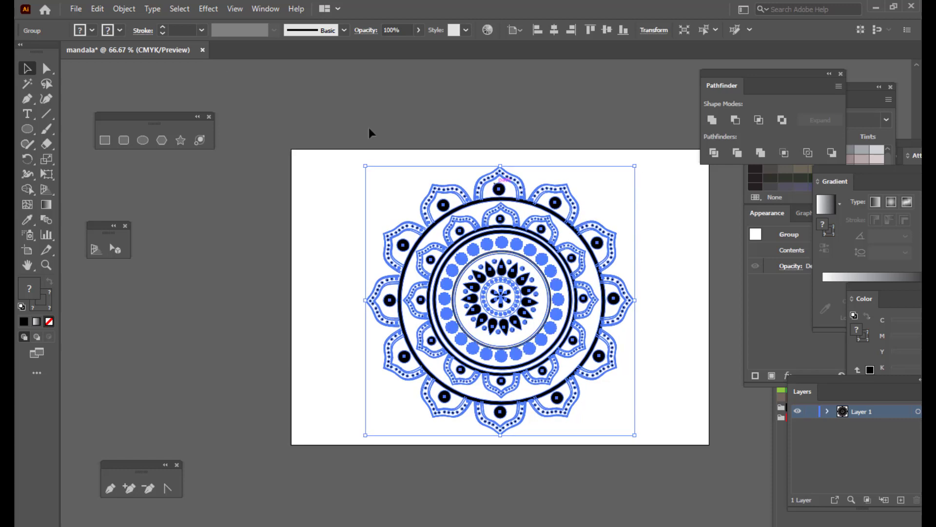
- Expand the mandala group's fills and strokes into plain shapes
click(124, 8)
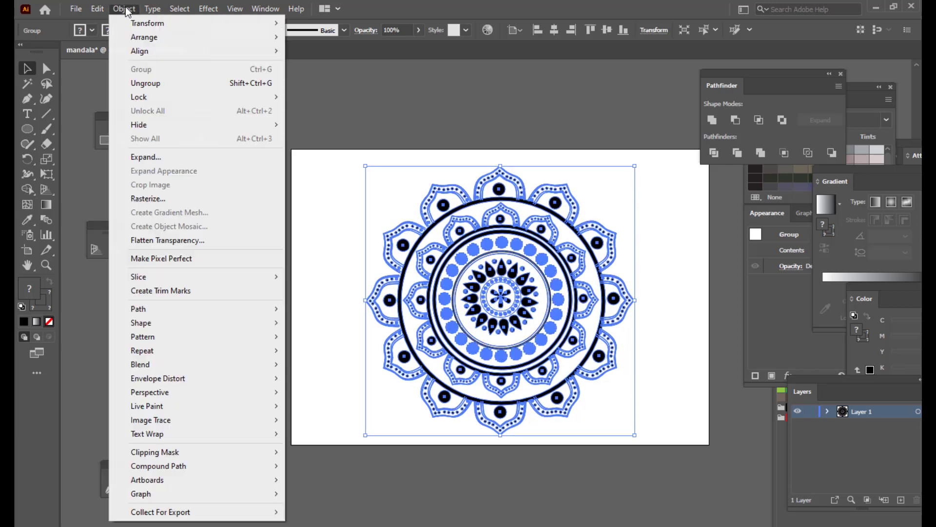
click(146, 157)
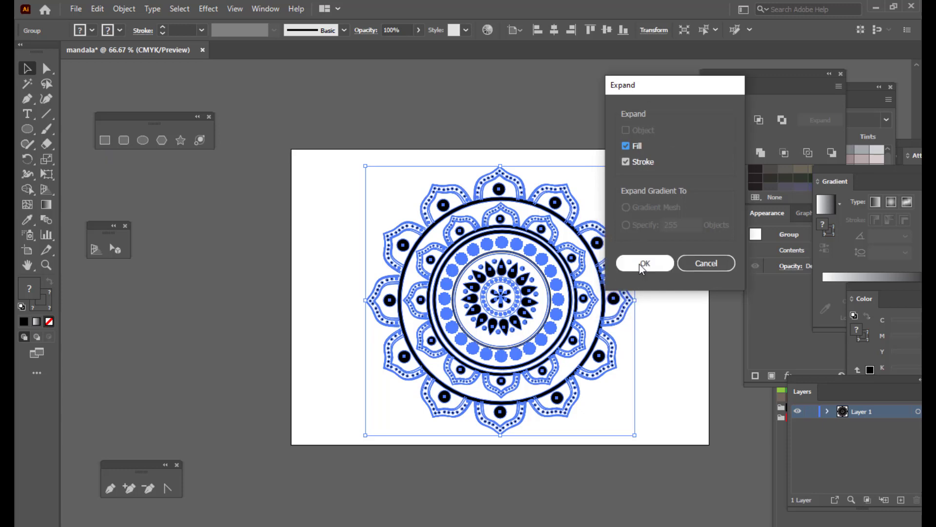
click(640, 264)
click(551, 100)
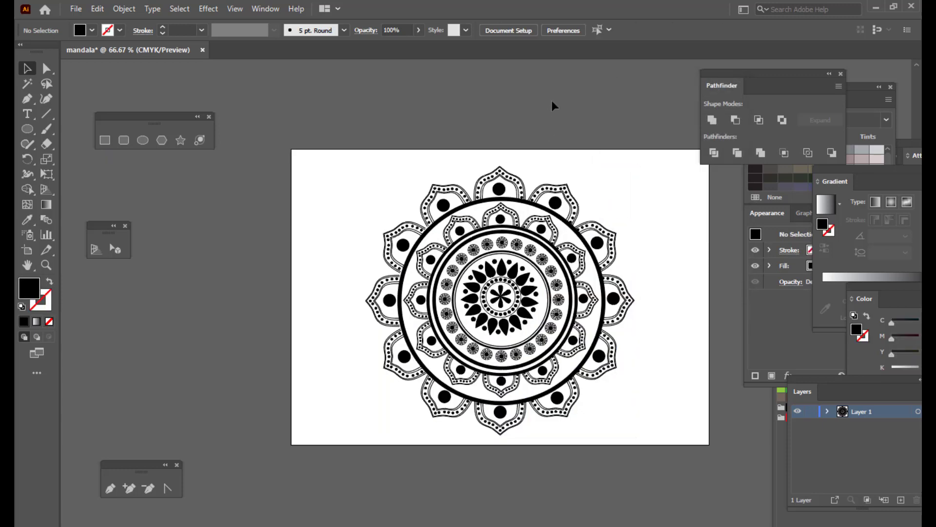
- Scale the expanded mandala down slightly around its centre to leave more margin on the artboard
click(531, 259)
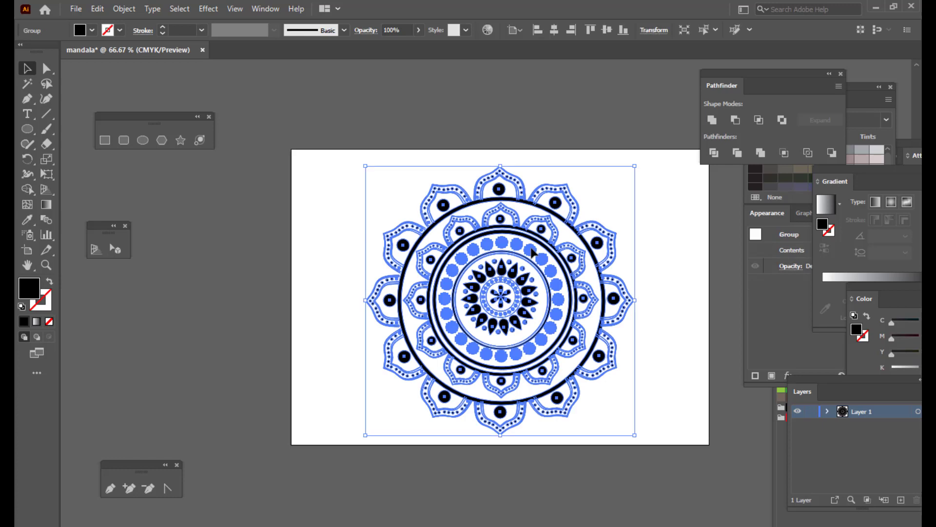
drag(635, 168, 620, 178)
click(573, 113)
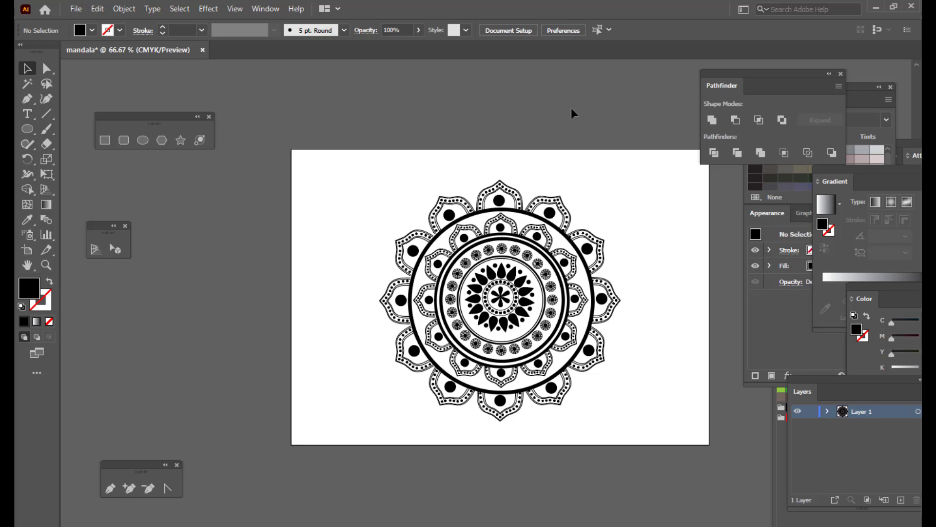
- Draw a black rectangle without an outline that covers the whole artboard
click(104, 140)
drag(291, 147, 709, 444)
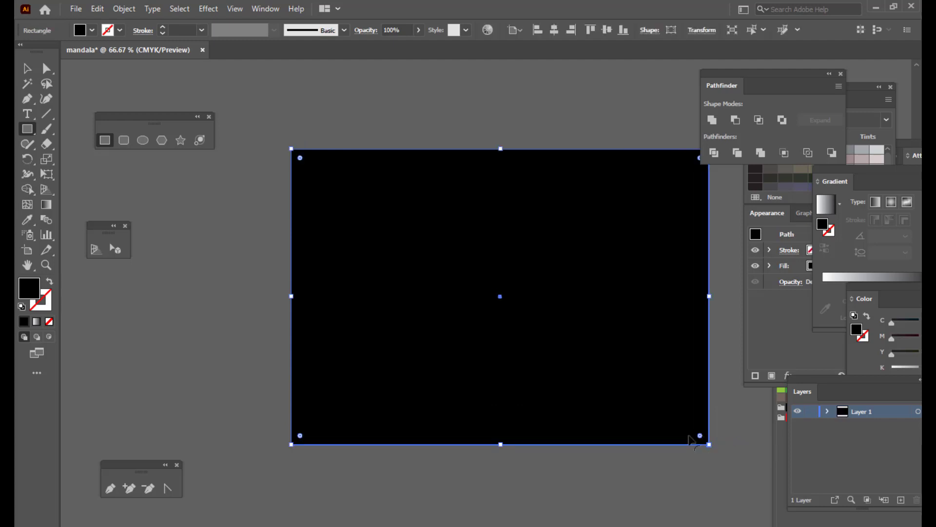
click(27, 69)
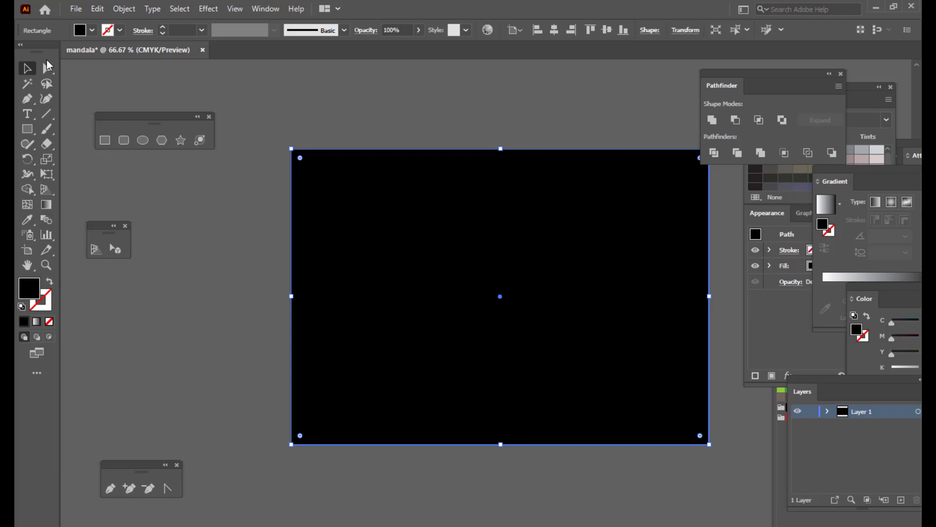
- Show the Swatches panel, dock it beside Pathfinder and enlarge it so all swatches are visible
click(263, 10)
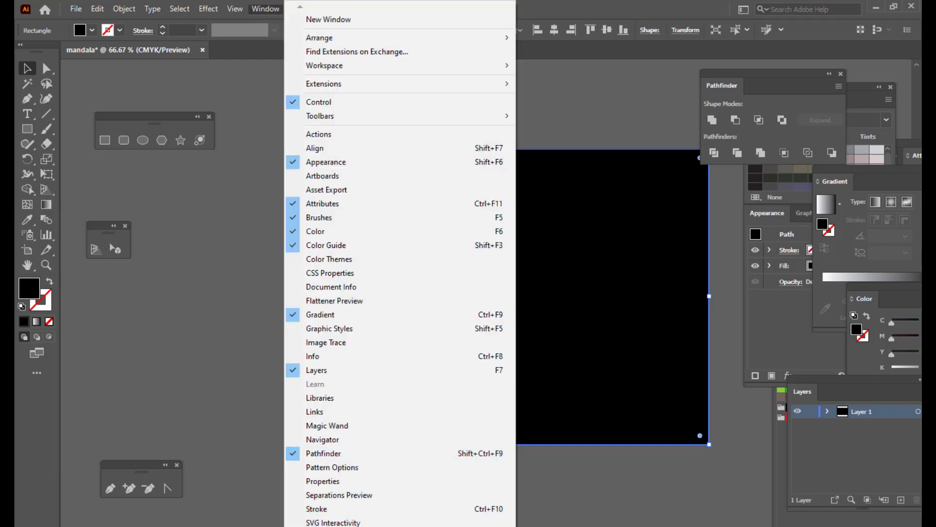
click(322, 526)
drag(818, 330, 766, 89)
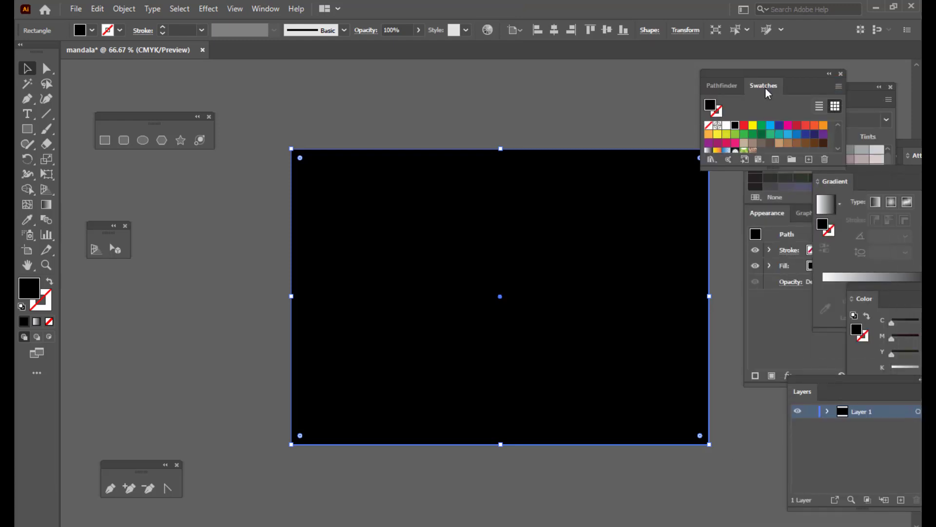
drag(846, 168, 896, 249)
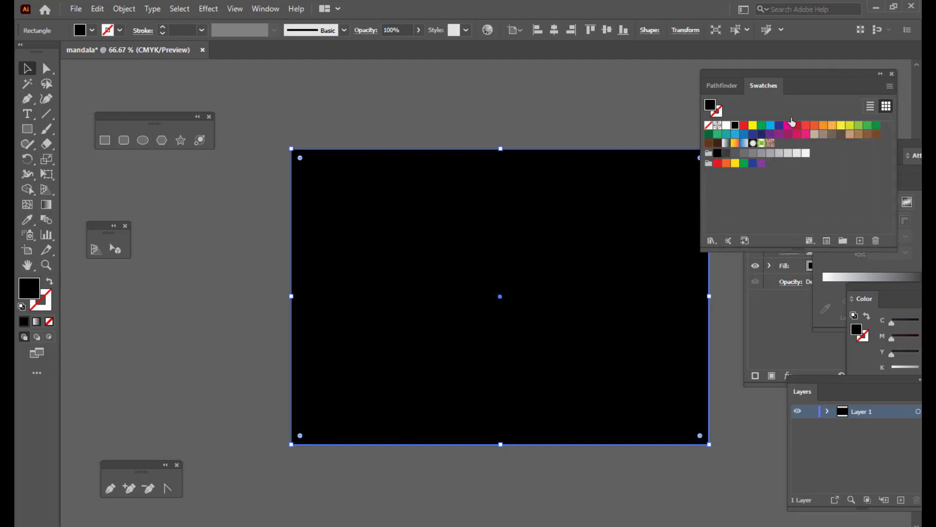
drag(755, 73, 773, 73)
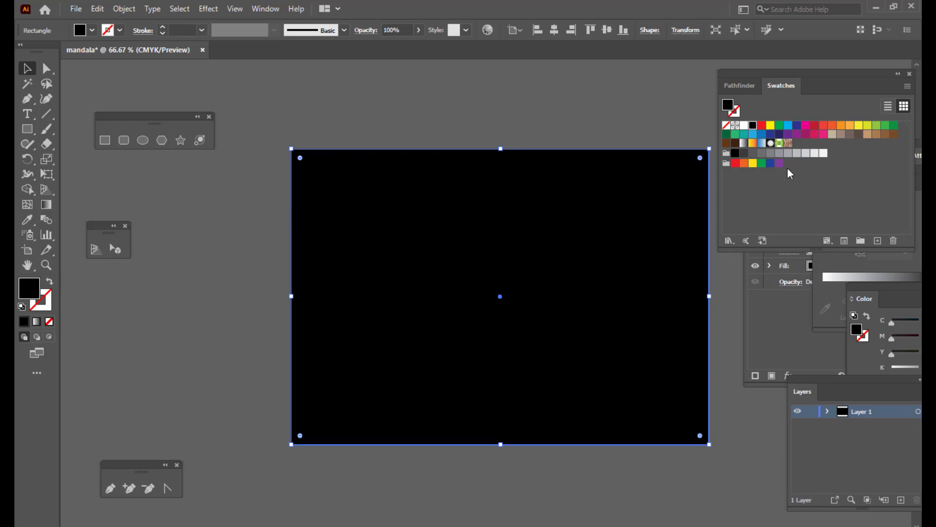
drag(763, 75, 786, 71)
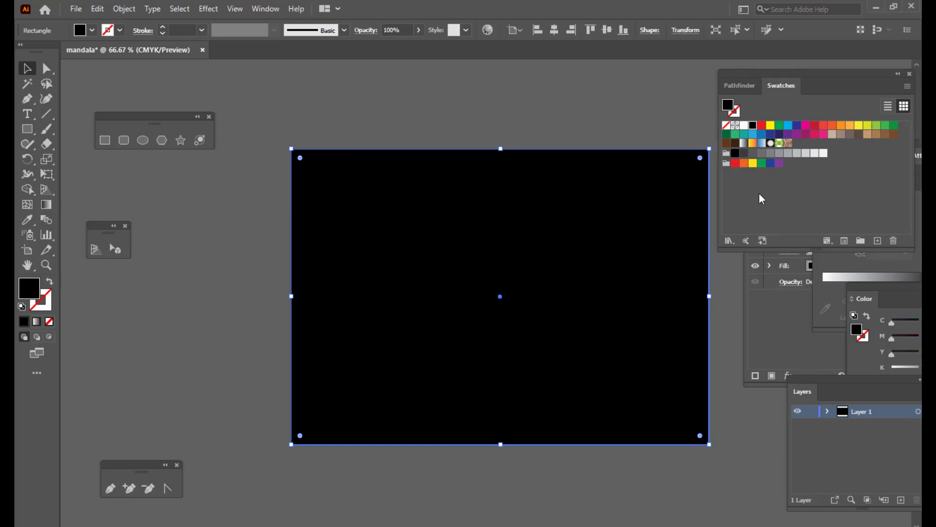
- Load the Gems and Jewels gradient library and fill the artboard-sized rectangle with its green gradient
click(729, 242)
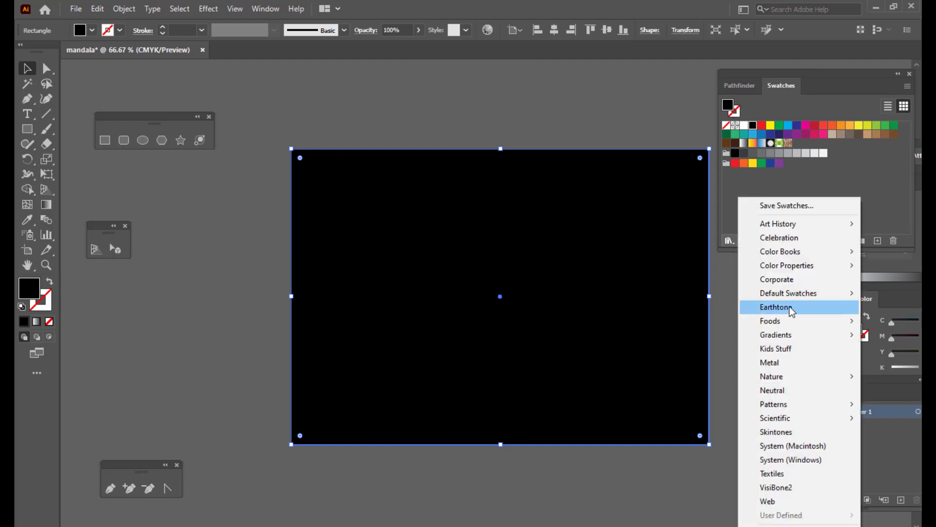
mouse_move(781, 337)
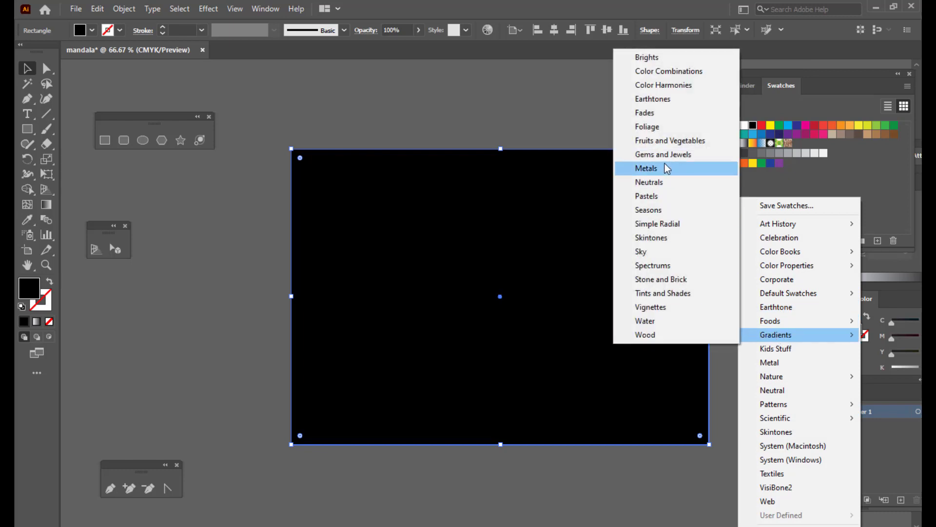
click(682, 156)
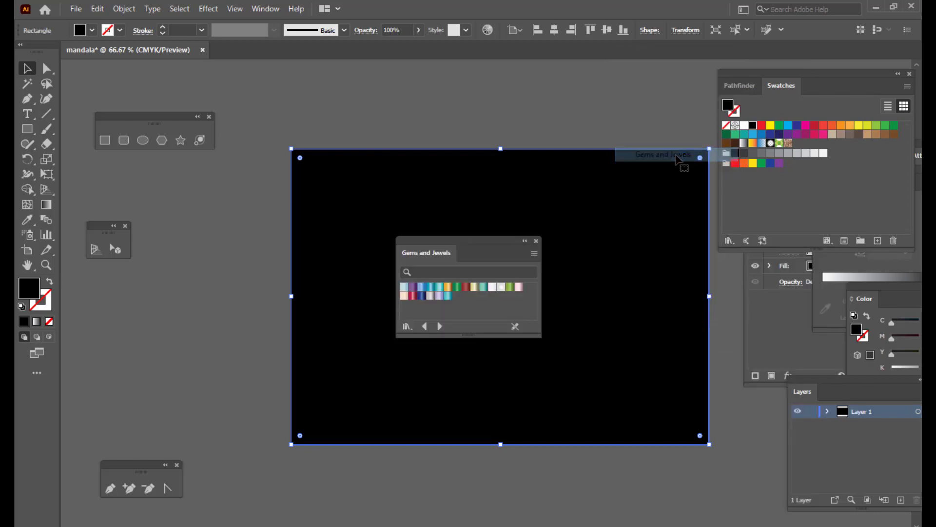
drag(468, 244, 656, 73)
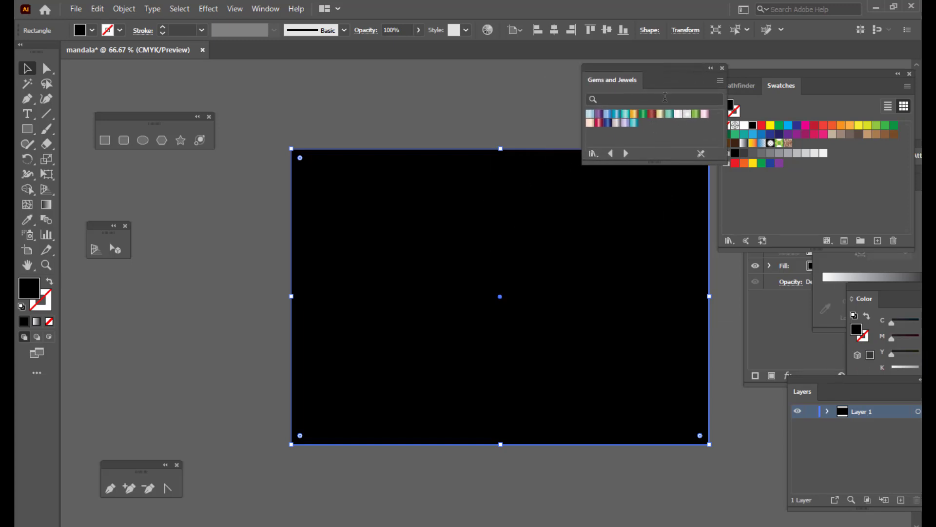
click(646, 120)
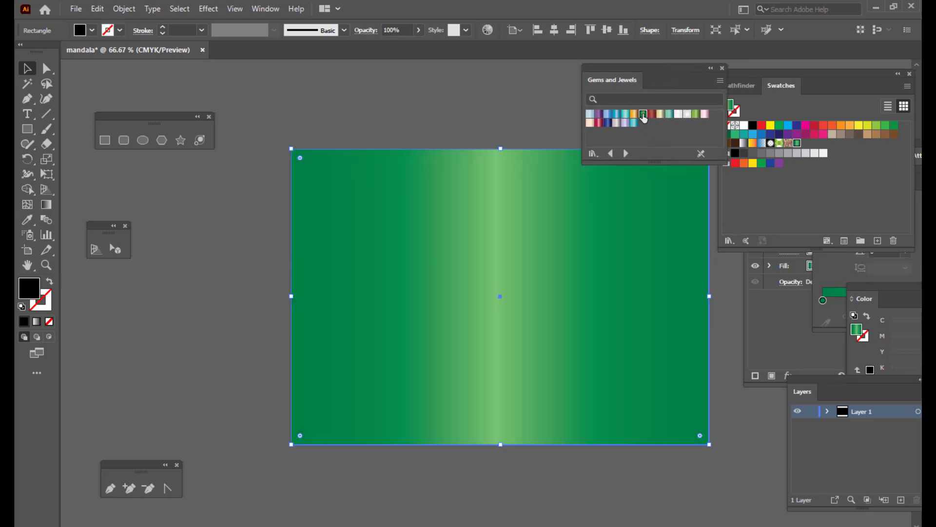
click(432, 122)
drag(665, 66, 717, 58)
click(563, 204)
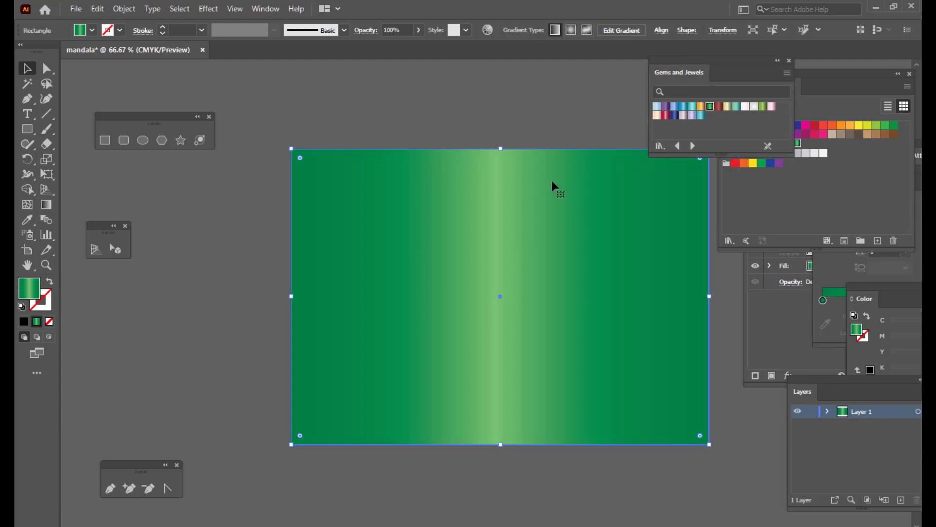
- Send the green gradient rectangle to the back so it lies behind the mandala
right_click(523, 174)
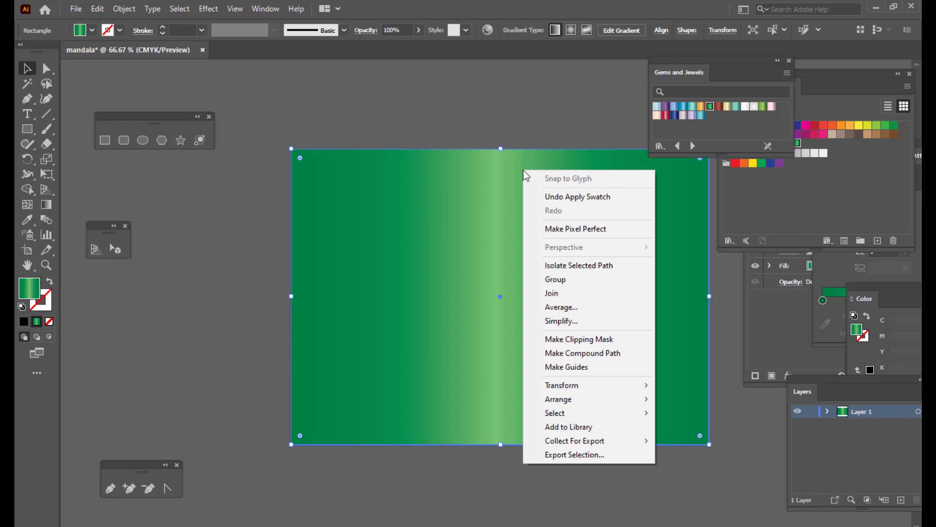
mouse_move(588, 400)
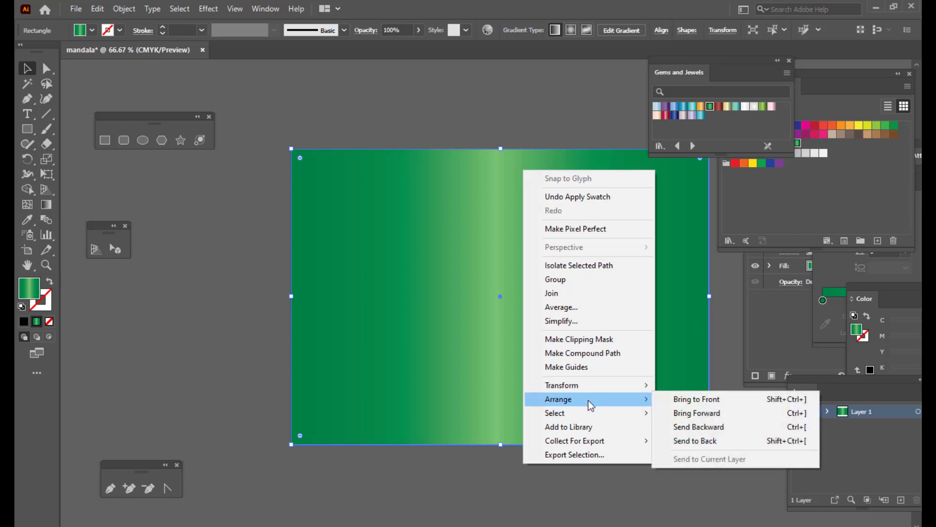
click(713, 438)
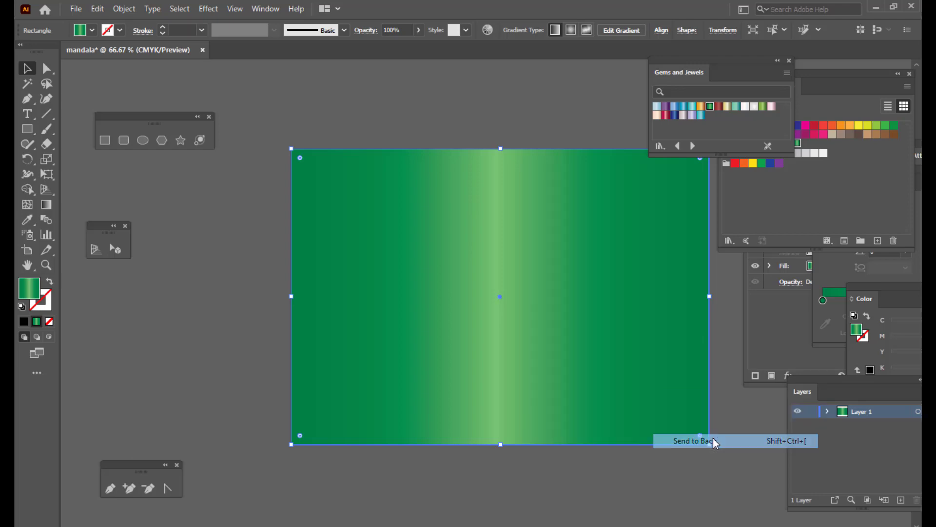
click(513, 78)
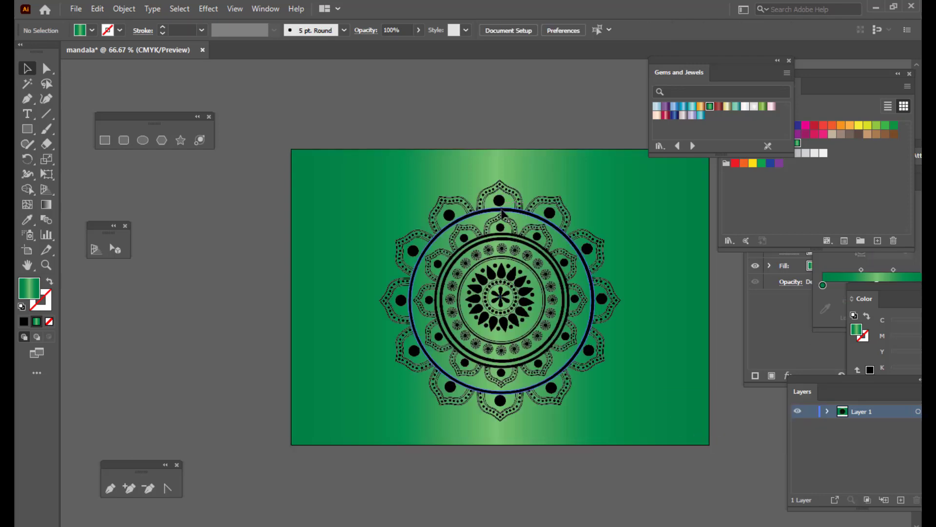
click(501, 211)
click(504, 97)
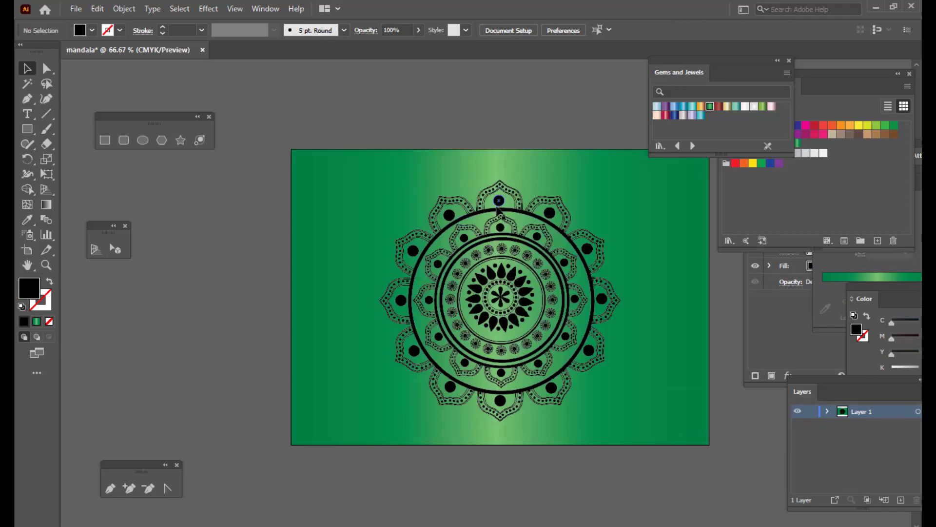
- Load the Metals gradient library alongside Gems and Jewels and shift the library panel slightly
click(502, 212)
drag(706, 65, 719, 64)
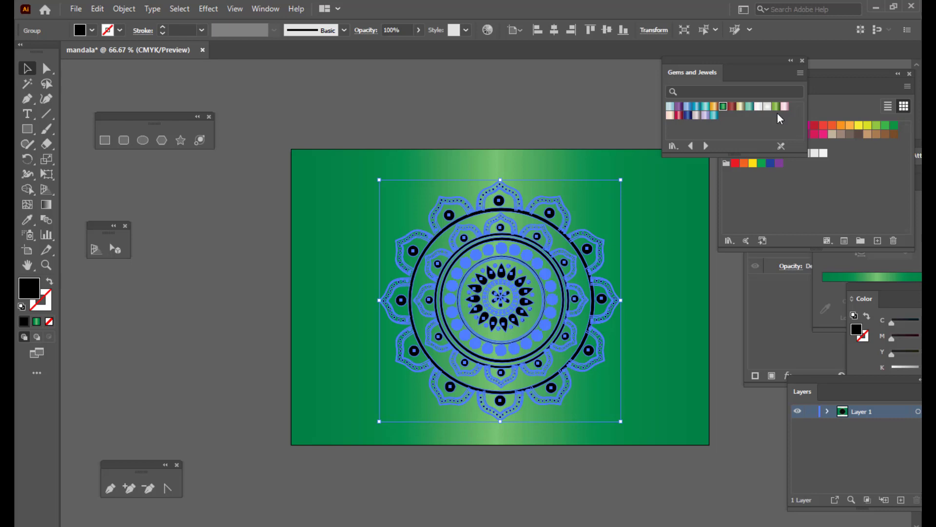
drag(703, 64, 701, 62)
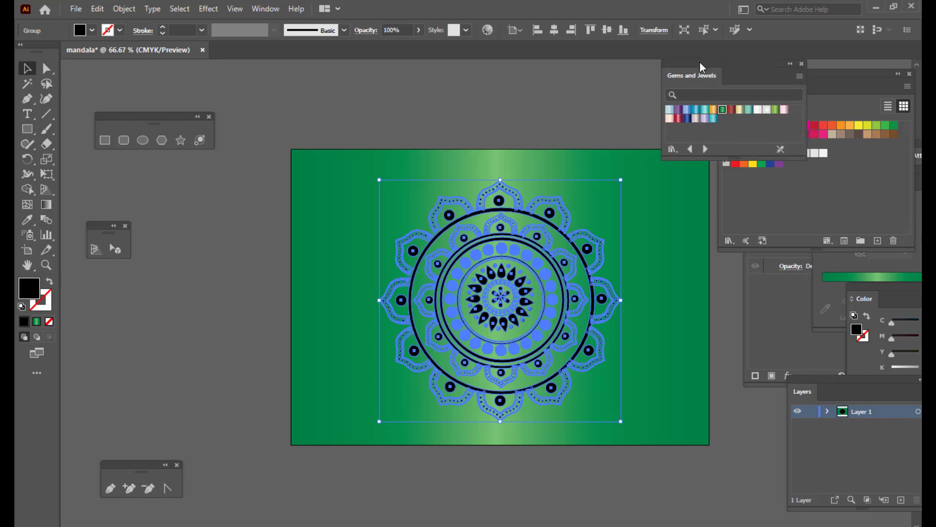
click(842, 188)
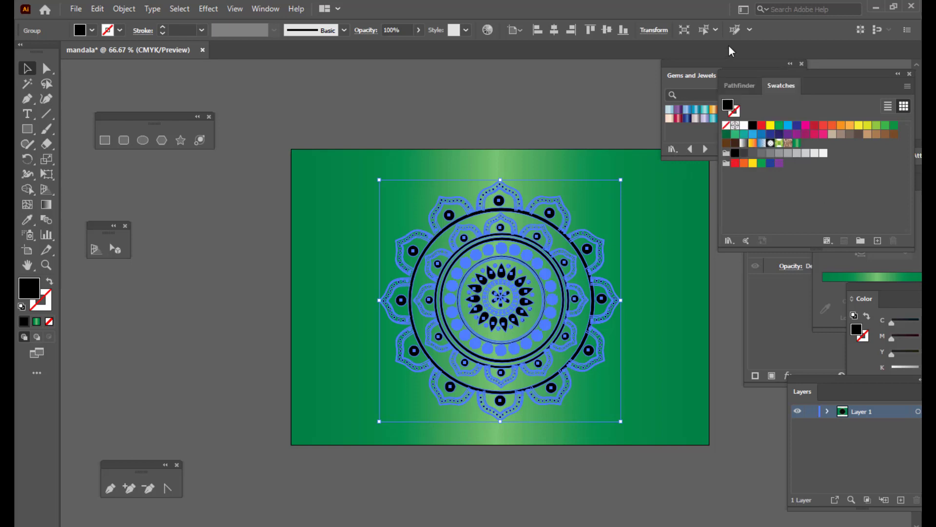
click(728, 240)
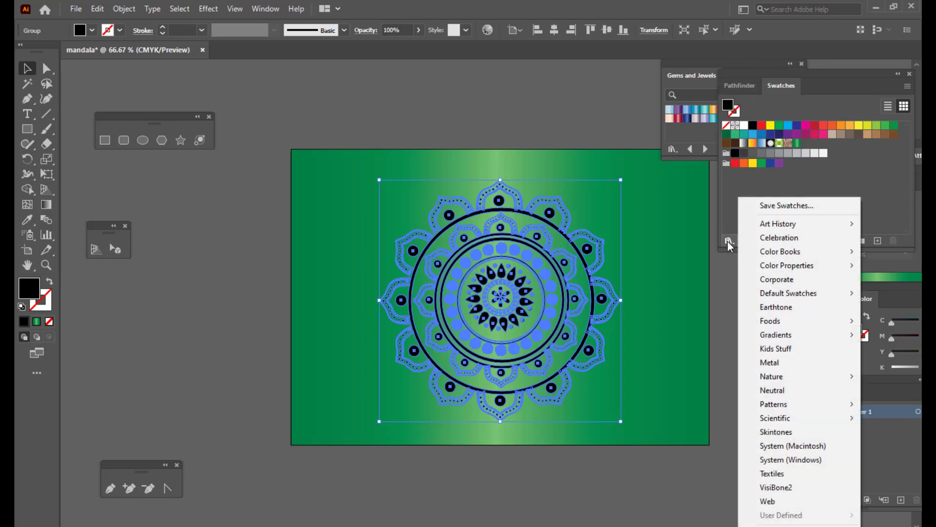
mouse_move(794, 337)
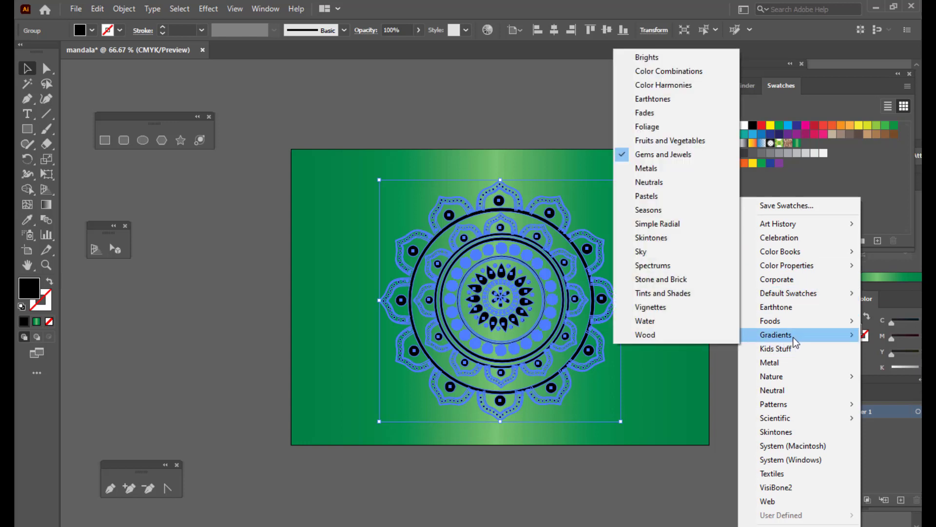
click(652, 169)
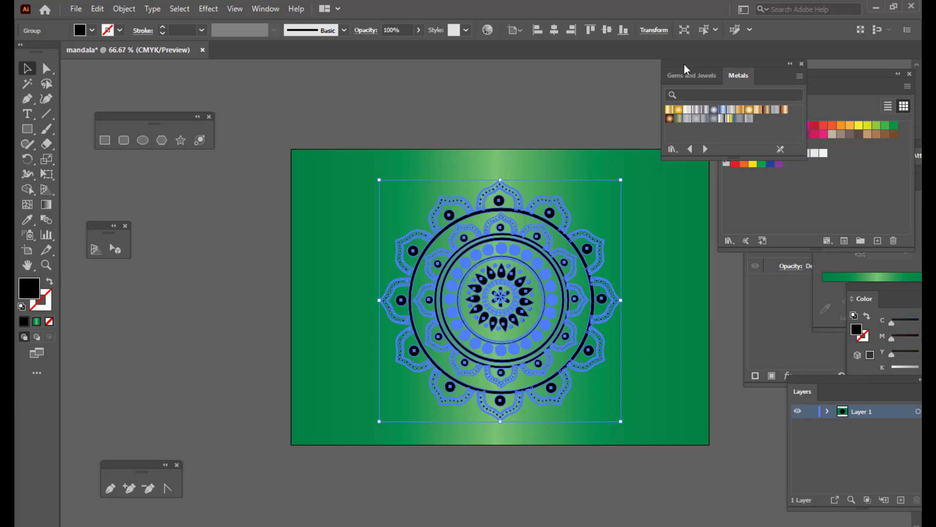
drag(684, 64, 695, 62)
click(545, 114)
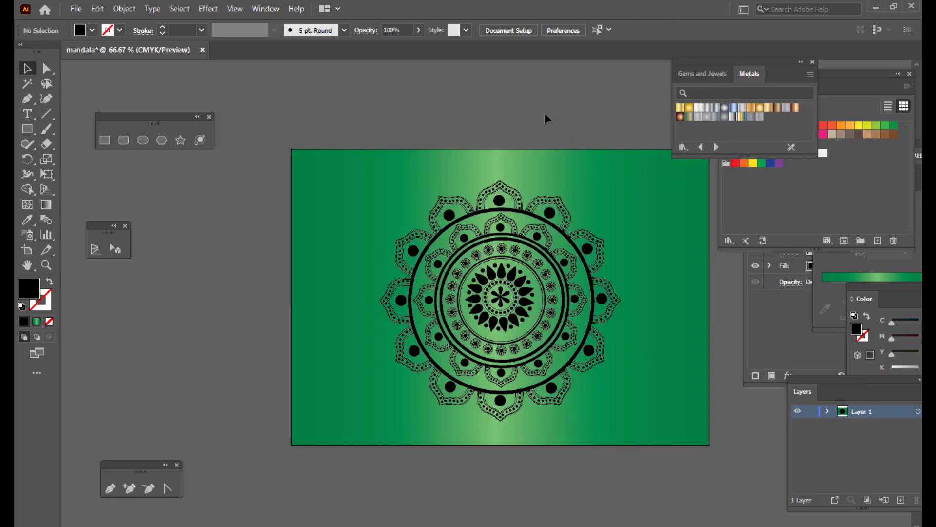
- Fill the mandala group with the Polished Brass gradient
click(536, 234)
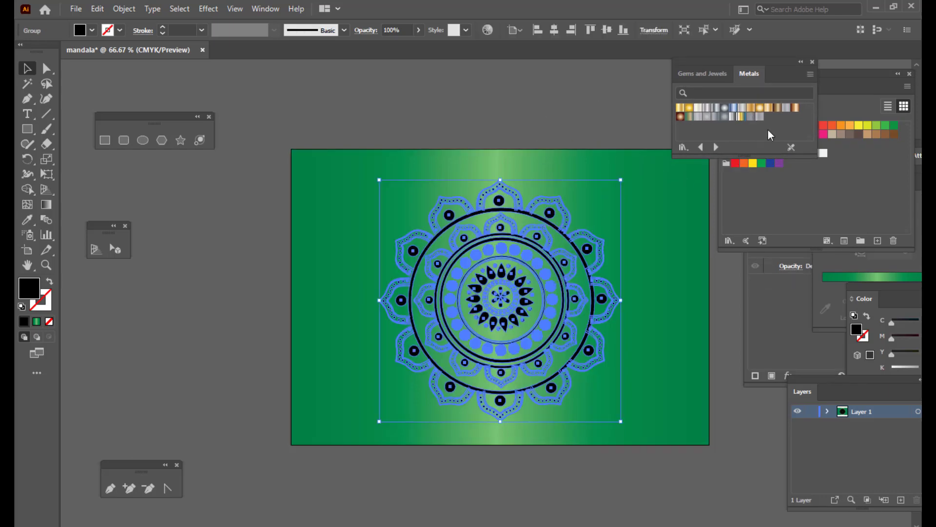
click(769, 108)
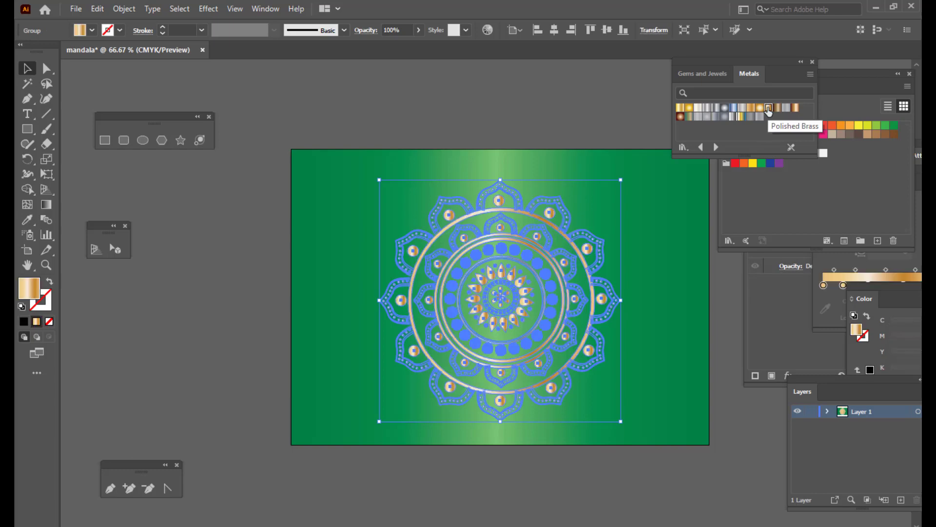
click(574, 101)
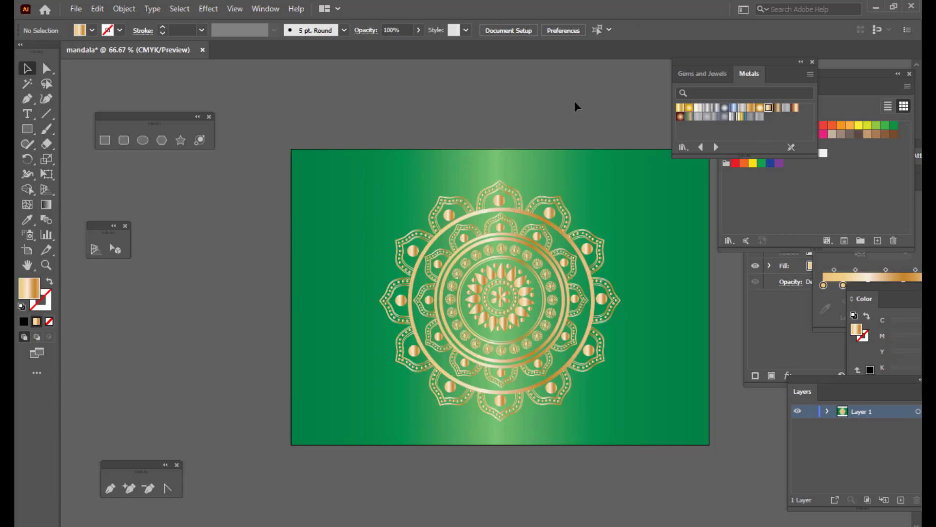
- Fill the mandala group with the yellow-gold gradient, the first one in the Metals library
click(563, 238)
click(680, 107)
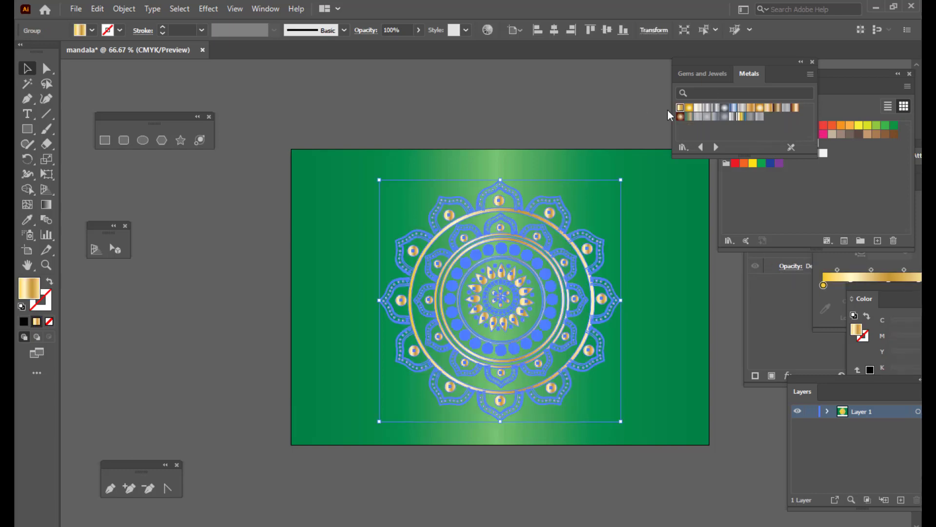
click(550, 101)
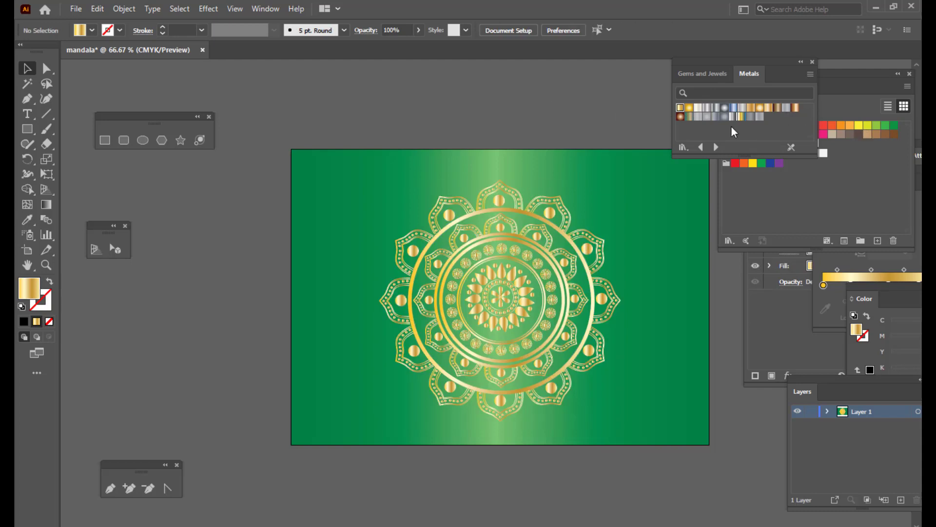
- Try a dark brown metallic gradient on the mandala and reapply the yellow-gold gradient
click(548, 208)
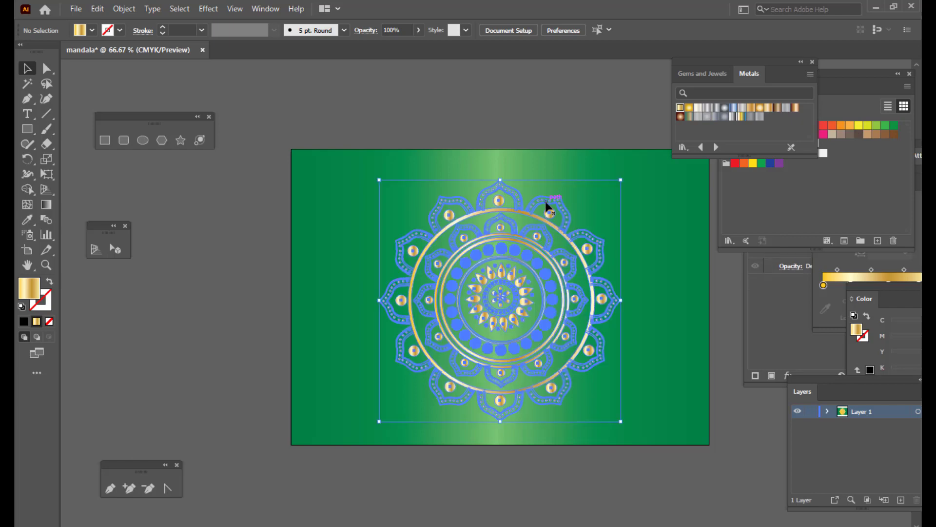
click(777, 107)
click(594, 120)
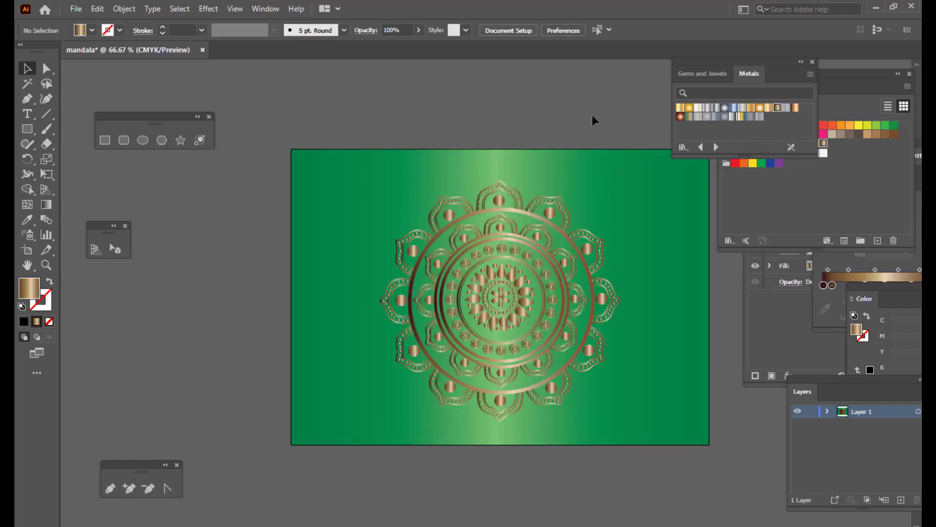
click(543, 213)
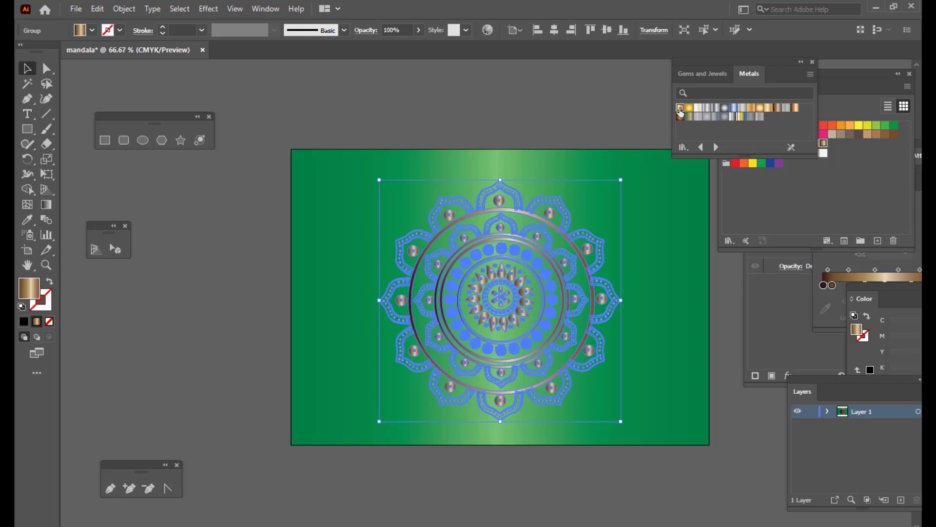
click(680, 107)
click(559, 98)
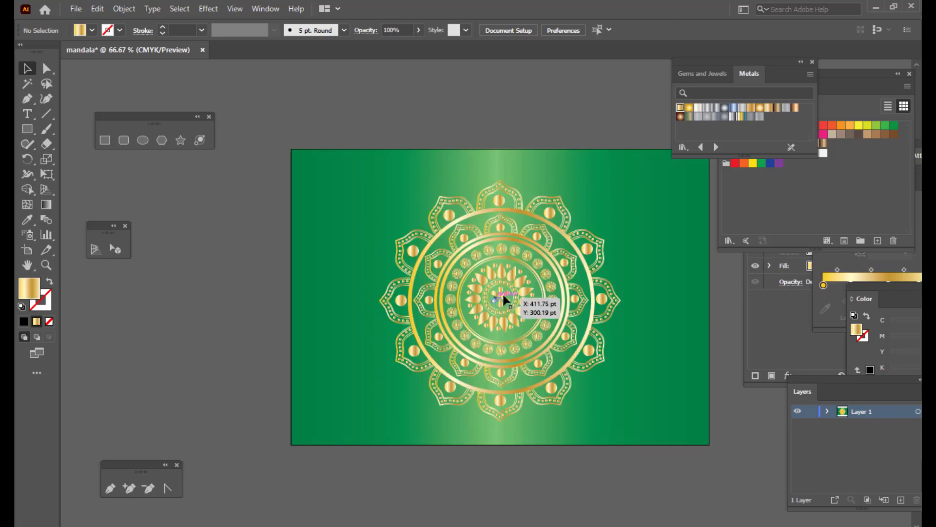
- Duplicate the gold mandala and place the copy beside the original, partly off the artboard's left side
click(528, 279)
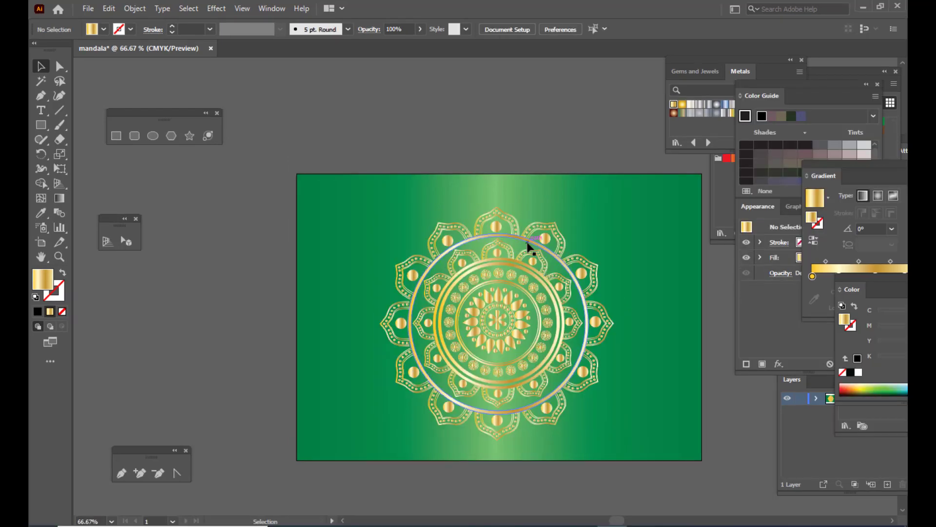
click(529, 238)
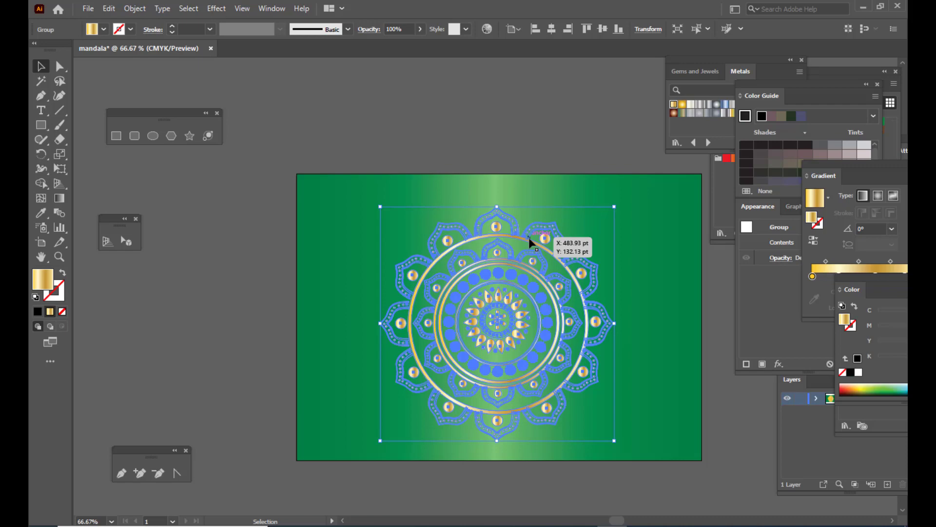
drag(528, 238, 276, 247)
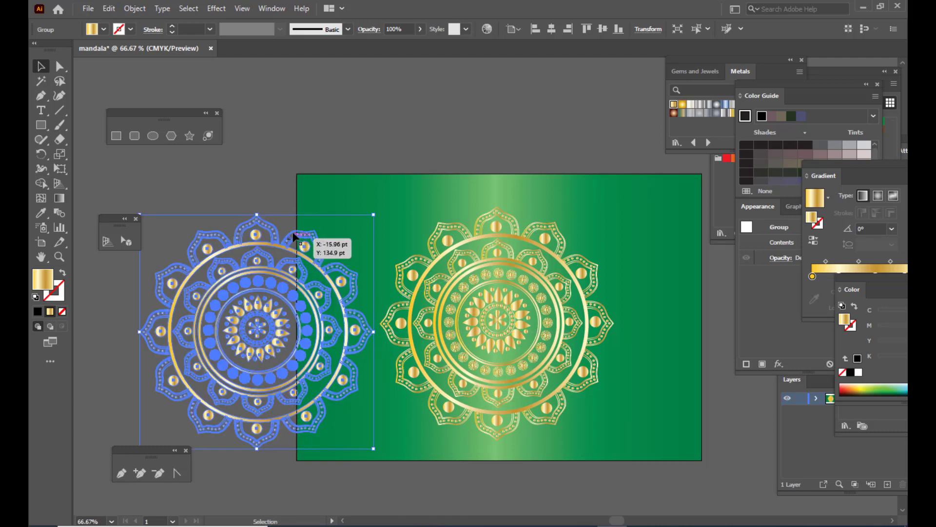
click(394, 133)
- Fill the duplicated mandala with solid black
click(271, 228)
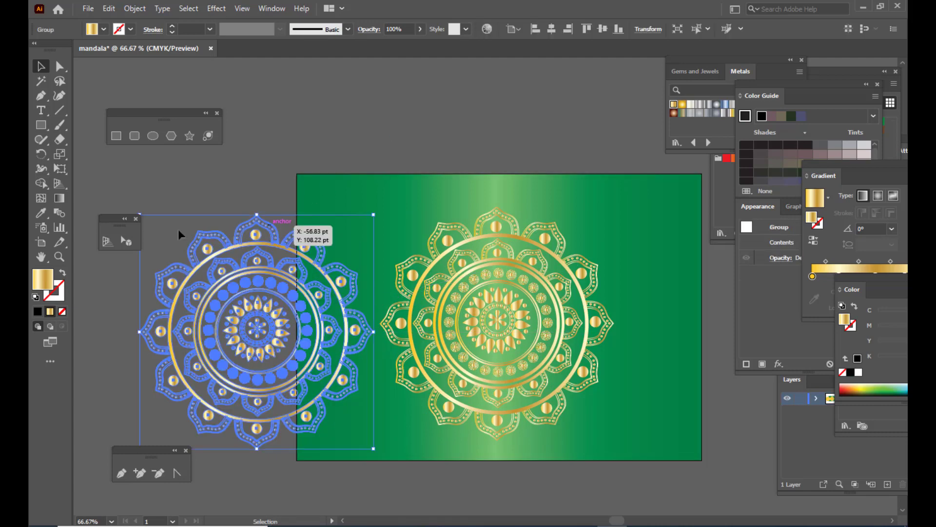
click(37, 311)
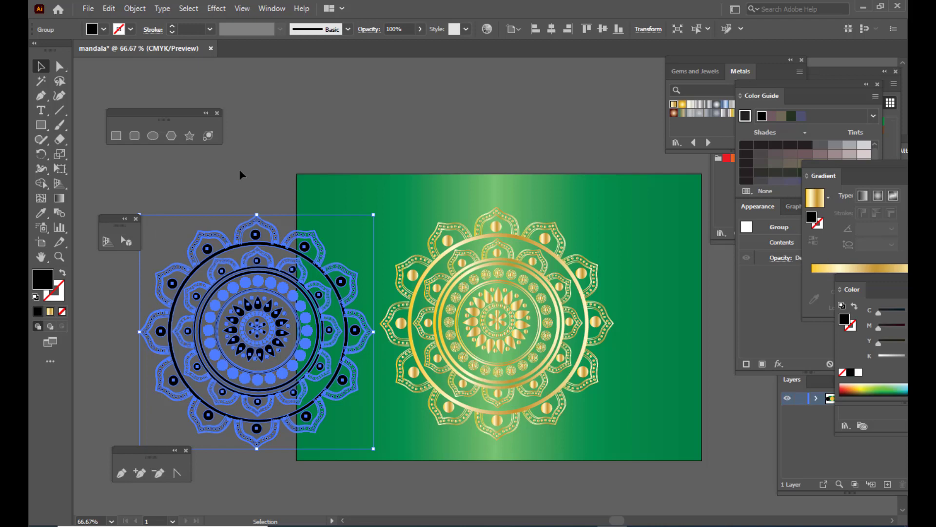
click(294, 123)
- Place the black mandala copy almost exactly over the gold one and send it backward one level as a shadow
click(257, 261)
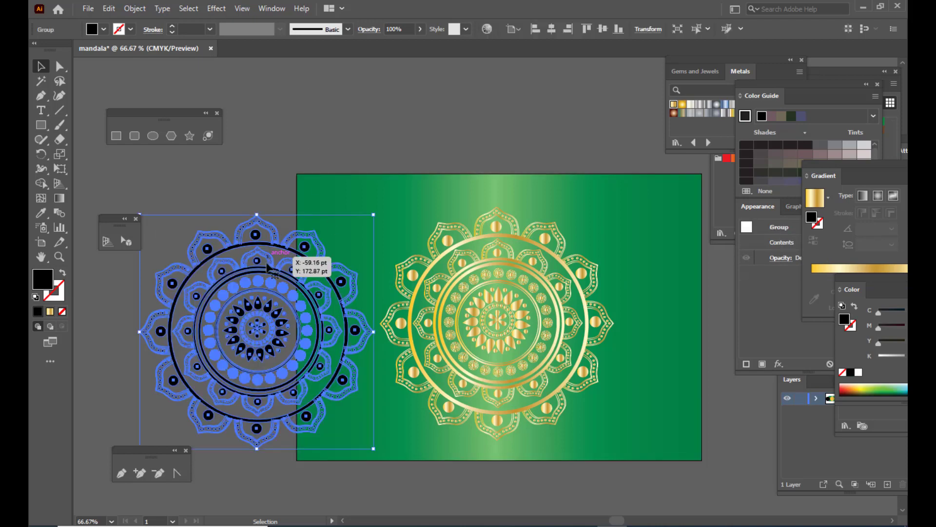
drag(275, 281, 502, 274)
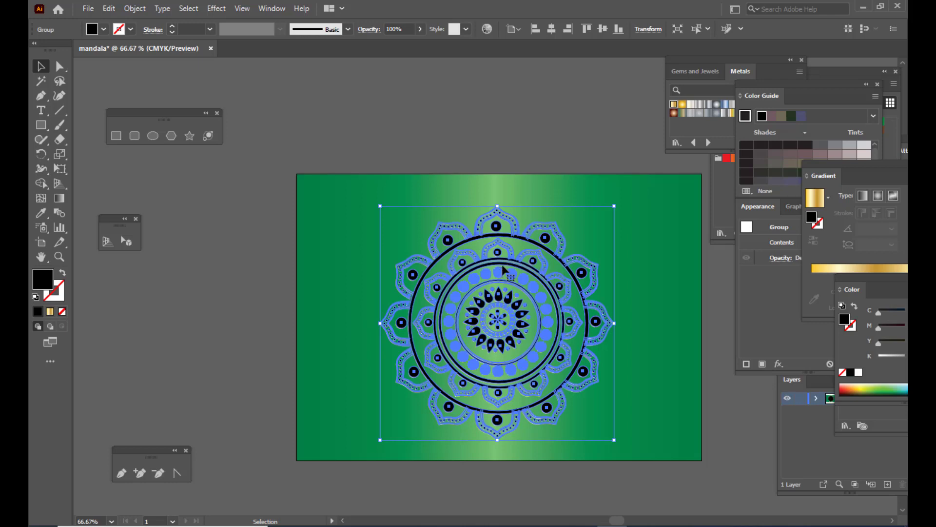
right_click(505, 262)
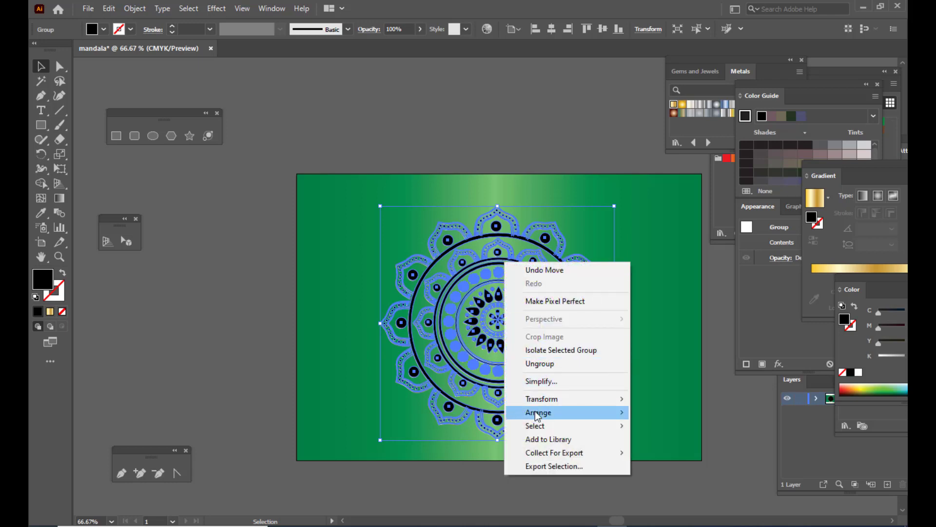
mouse_move(582, 417)
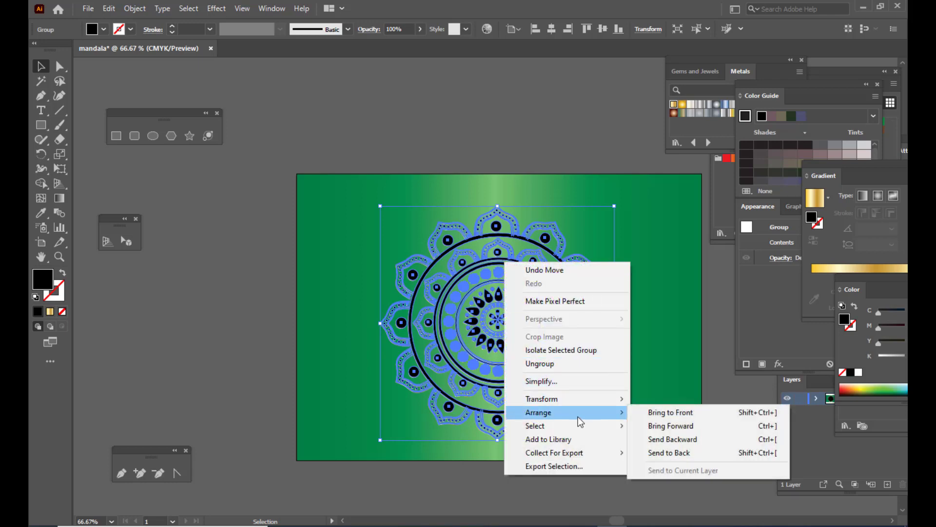
click(682, 441)
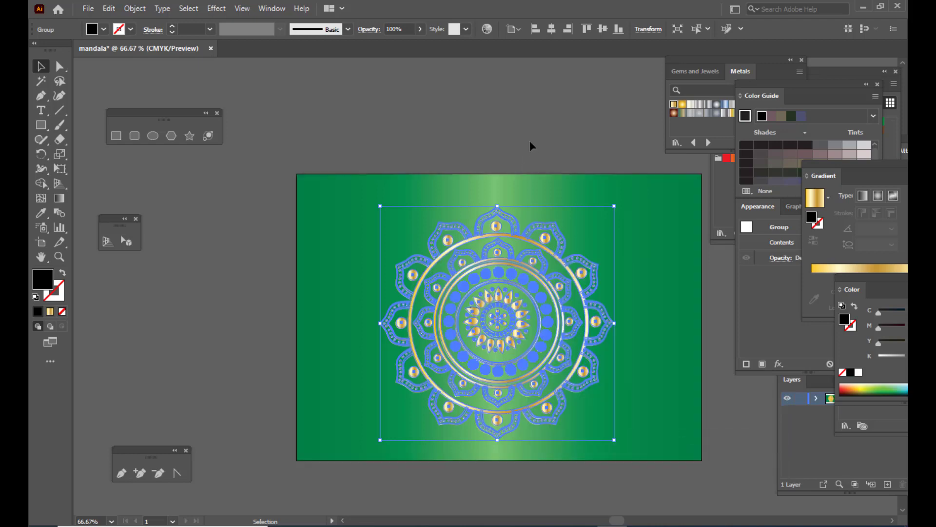
click(537, 121)
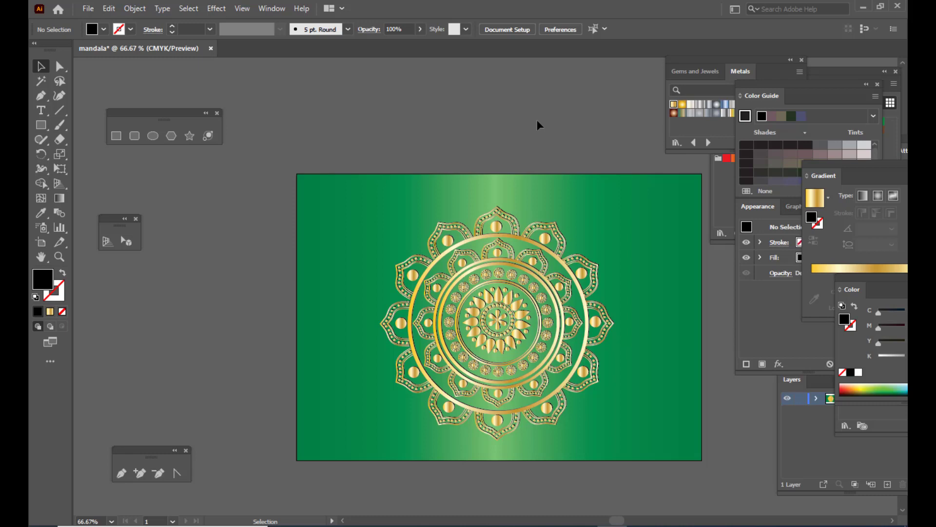
- Rotate the background rectangle's green linear gradient with the Gradient tool so that its axis rises diagonally to the right
click(610, 217)
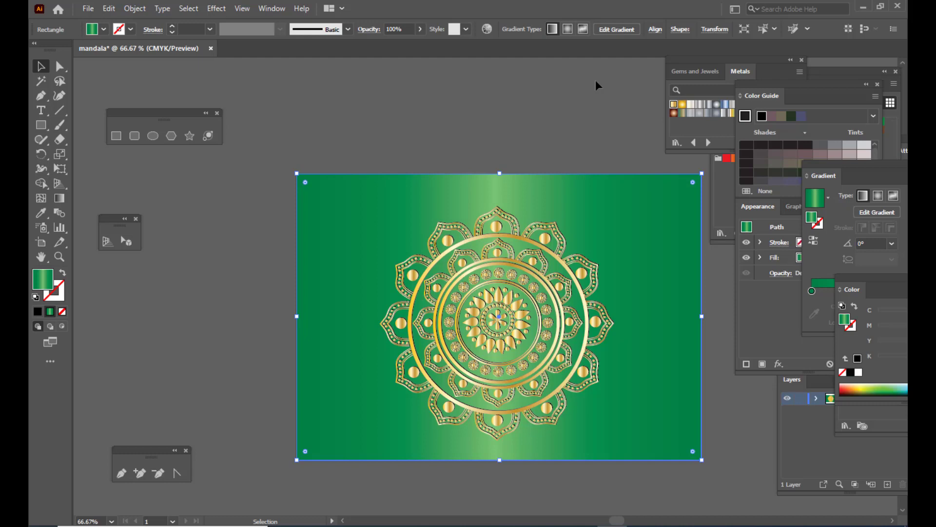
key(g)
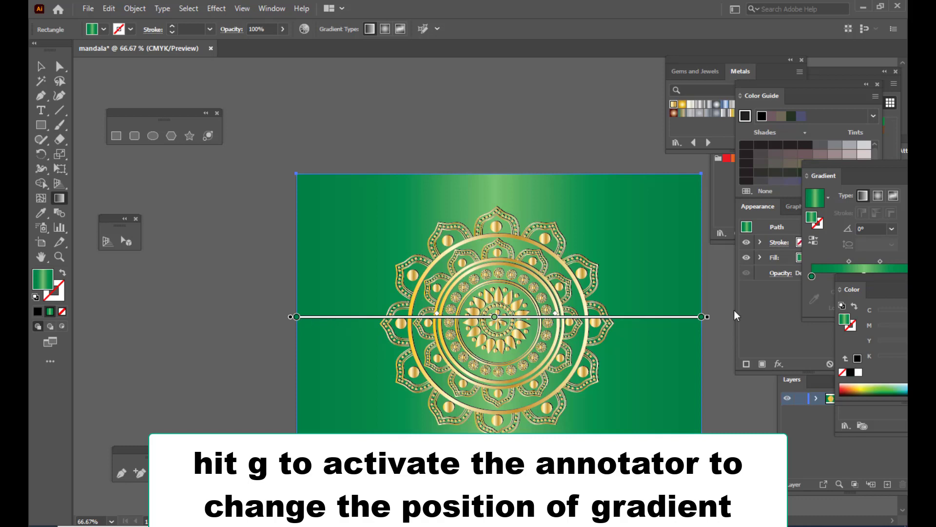
mouse_move(713, 322)
mouse_down()
mouse_move(695, 205)
mouse_move(670, 174)
mouse_up()
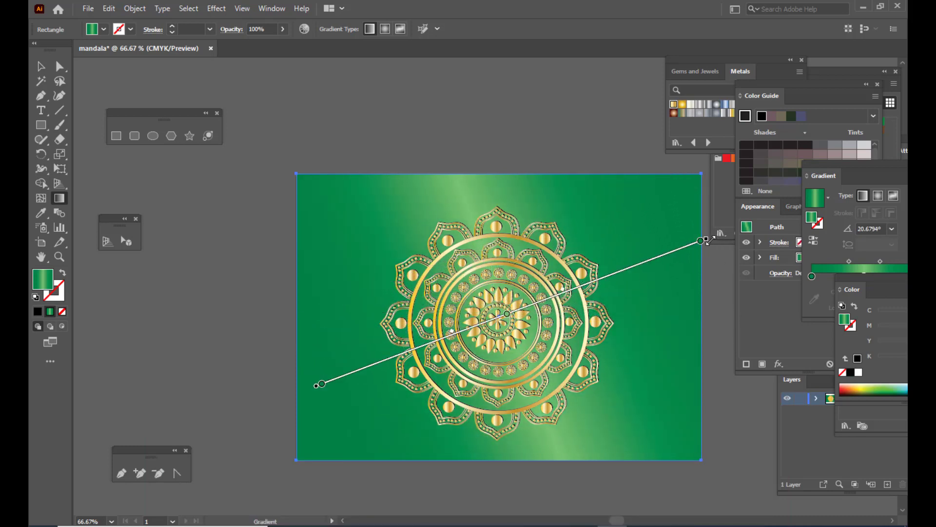
- Lengthen the background's green linear gradient and shift it along its axis so the light band falls right of the mandala's centre
mouse_move(707, 241)
mouse_down()
mouse_move(578, 303)
mouse_move(638, 266)
mouse_move(803, 204)
mouse_up()
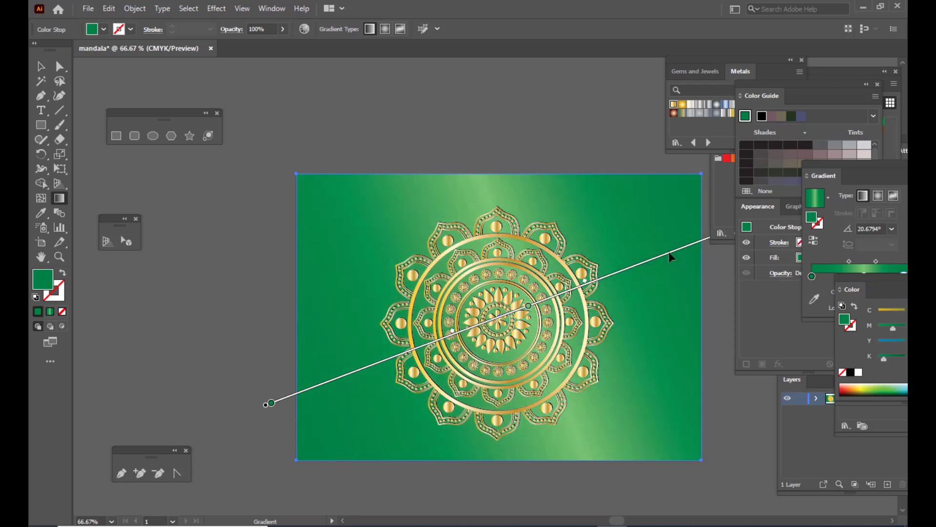
mouse_move(641, 267)
mouse_down()
mouse_move(706, 246)
mouse_move(678, 252)
mouse_move(687, 249)
mouse_up()
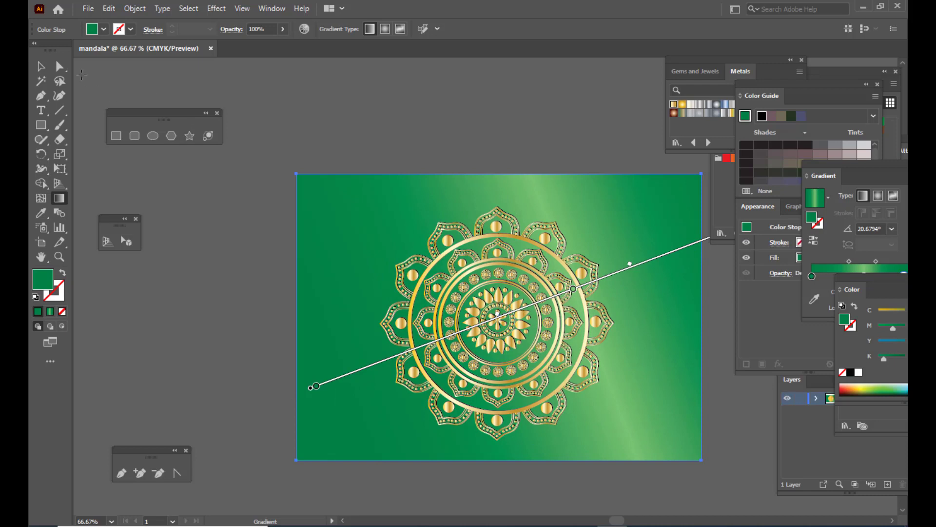
click(41, 65)
click(319, 115)
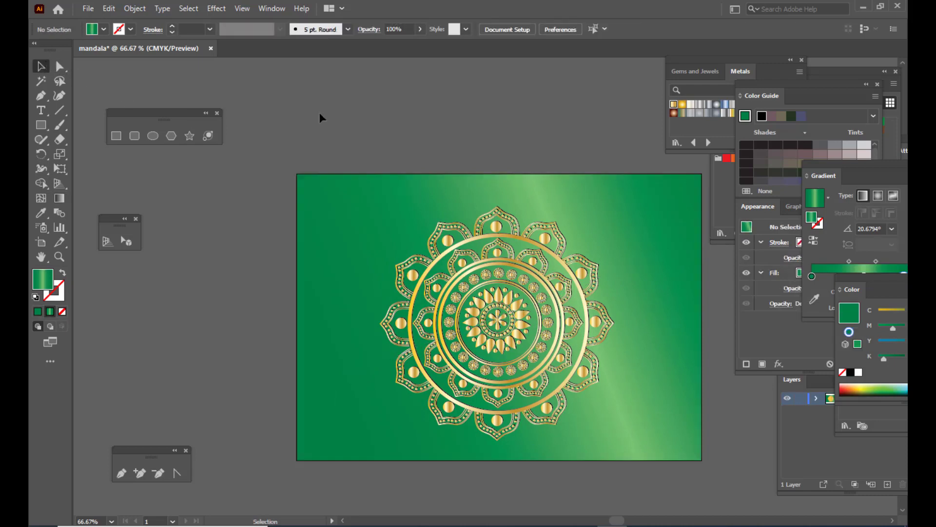
- Move the green background rectangle off the artboard to inspect the mandala on white, and return it behind the mandala
click(652, 241)
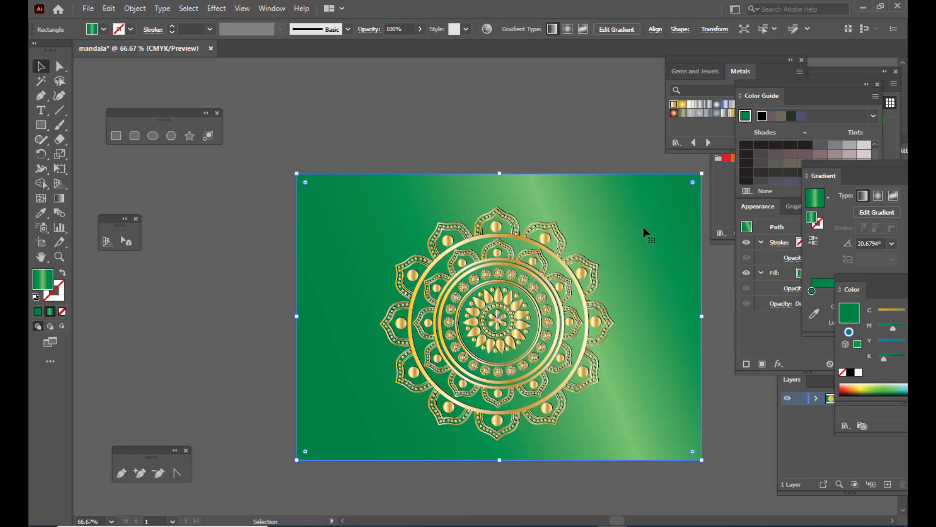
drag(639, 203, 233, 228)
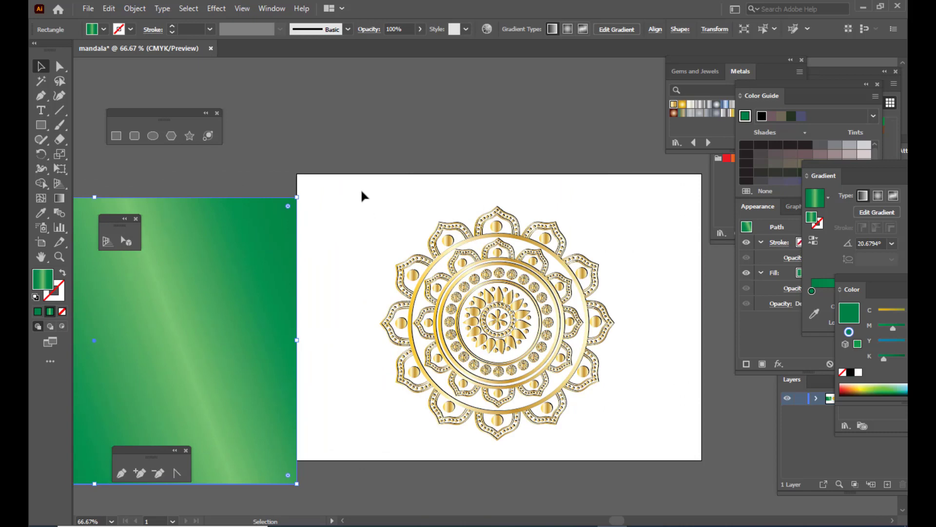
drag(358, 189, 669, 449)
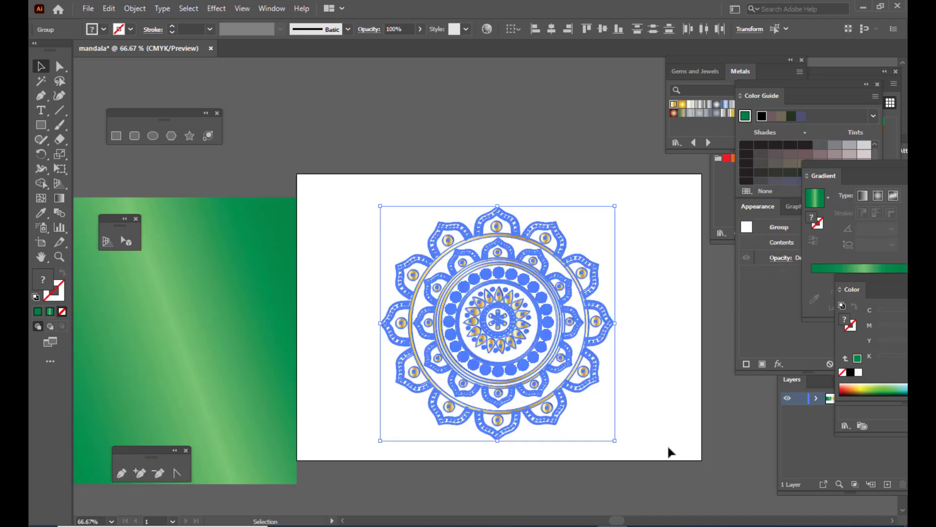
click(530, 150)
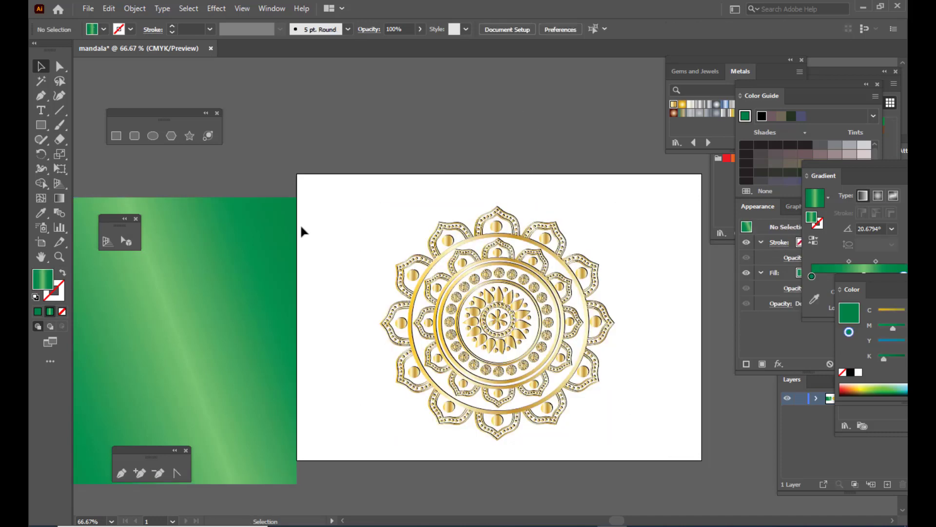
click(142, 302)
drag(142, 297, 547, 272)
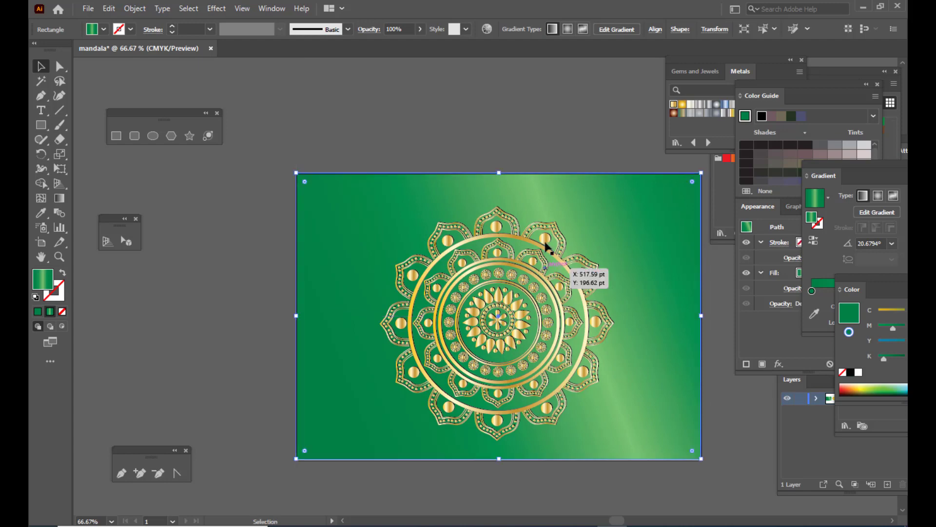
click(567, 114)
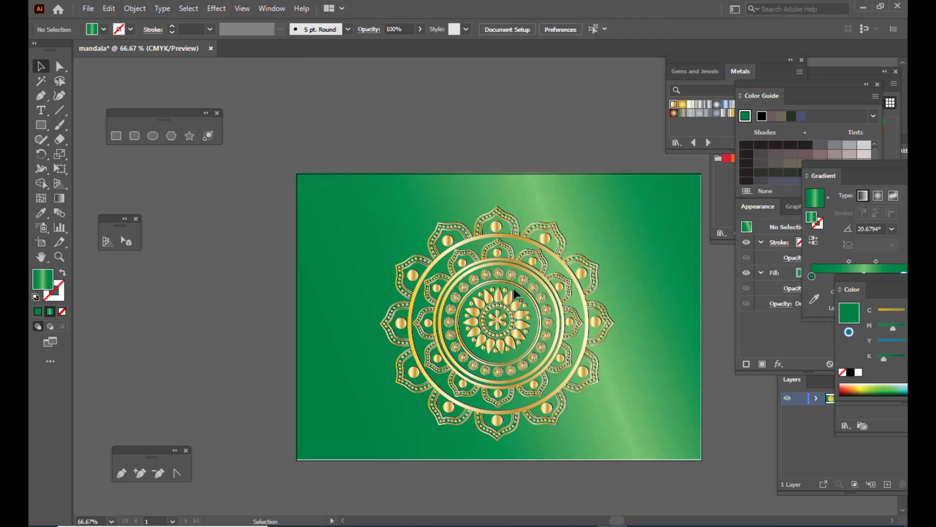
- Duplicate the gold mandala, scale the copy down to well under half size, and place it in the artboard's upper-left corner
click(514, 294)
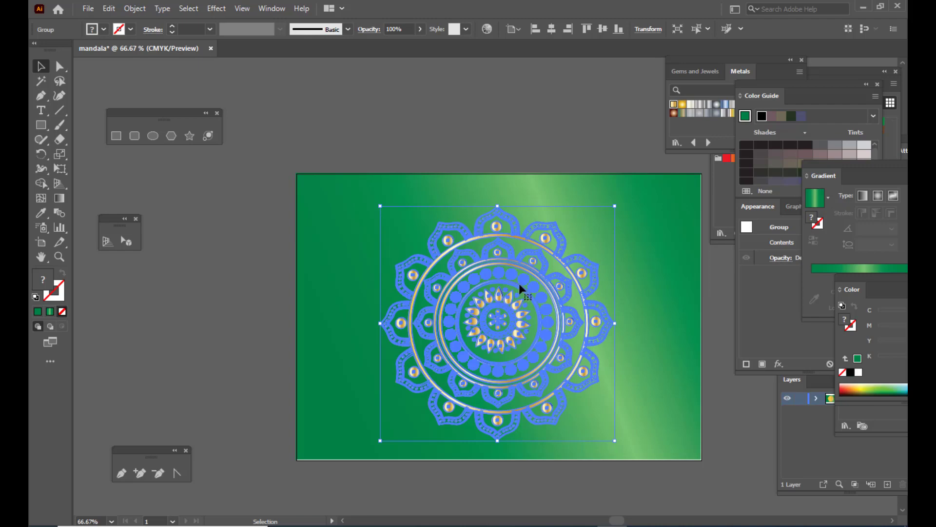
drag(519, 283, 316, 260)
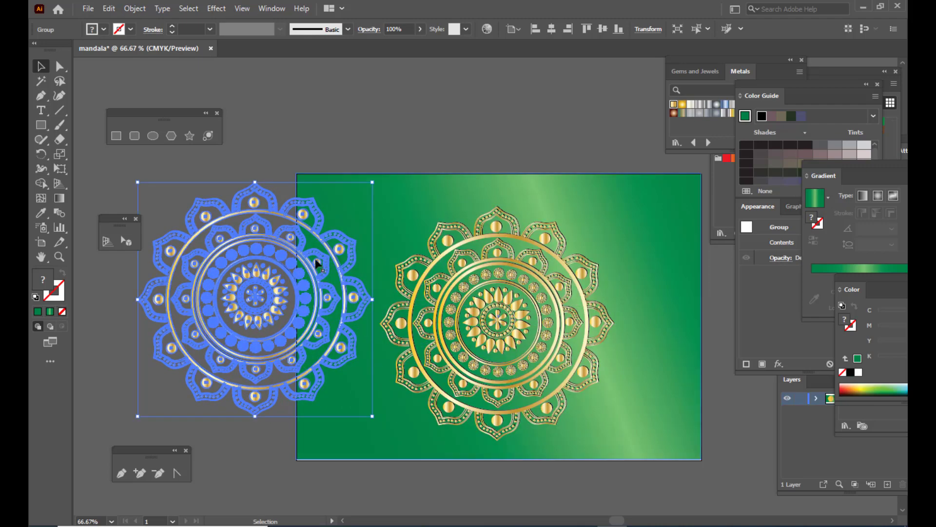
drag(372, 182, 300, 254)
drag(265, 299, 355, 219)
click(435, 124)
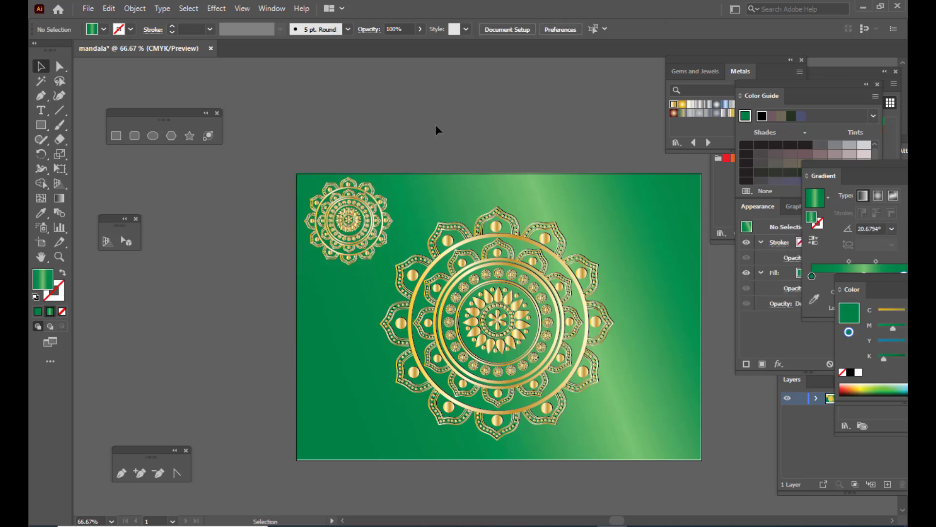
- Copy the small mandala into the other three corners of the artboard
click(364, 232)
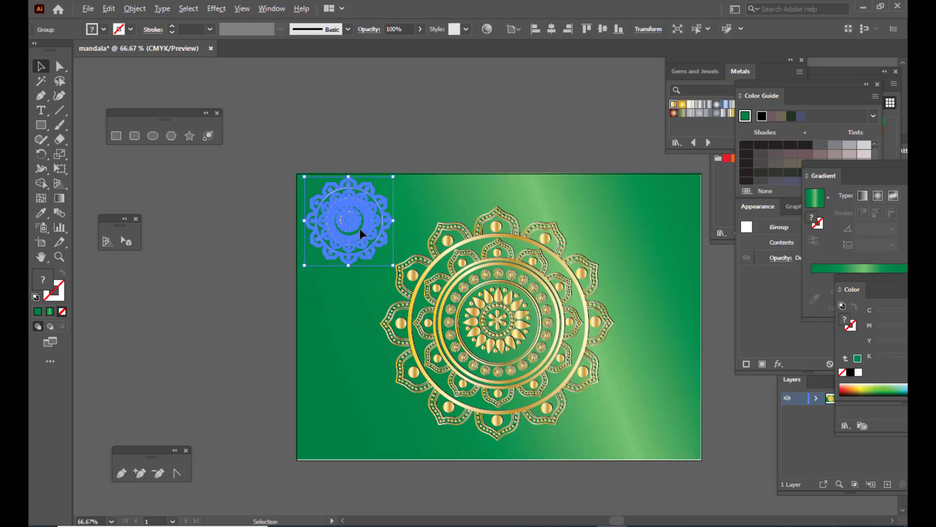
drag(361, 234, 662, 235)
click(520, 127)
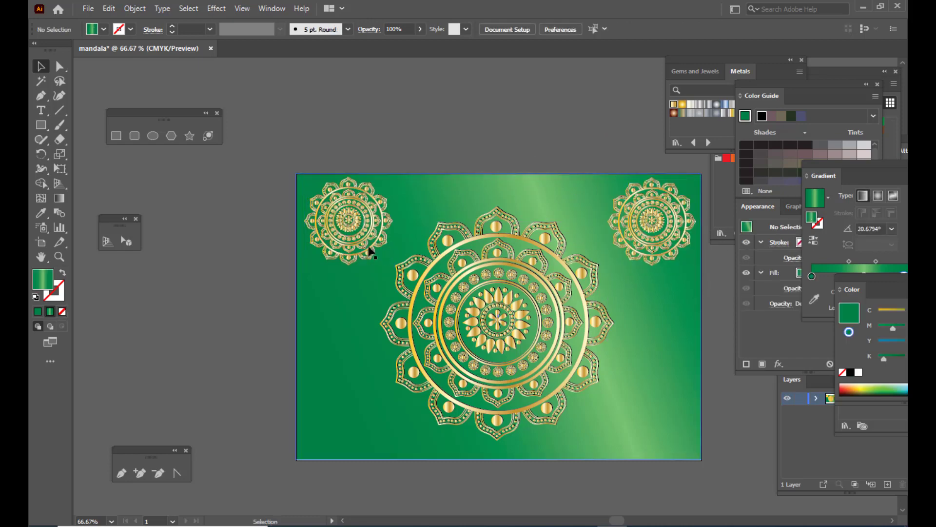
drag(355, 220, 355, 411)
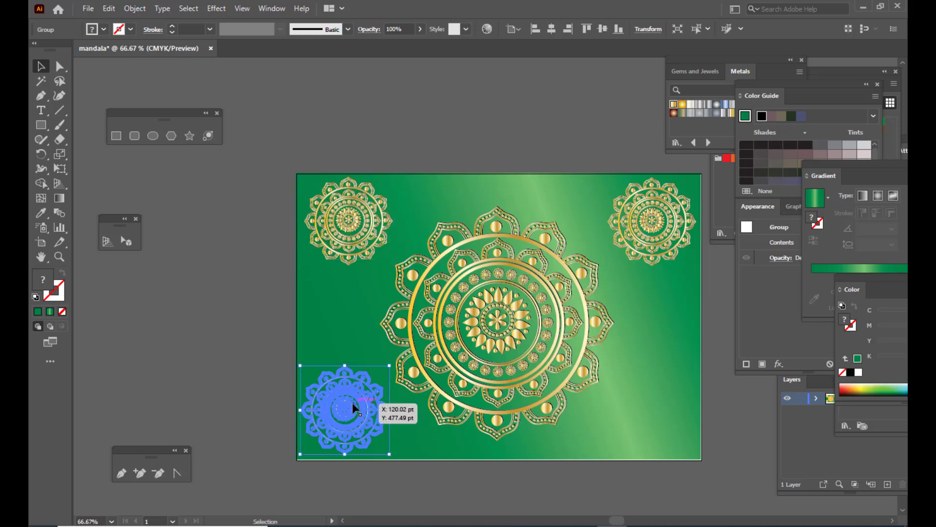
drag(659, 415, 659, 406)
click(545, 125)
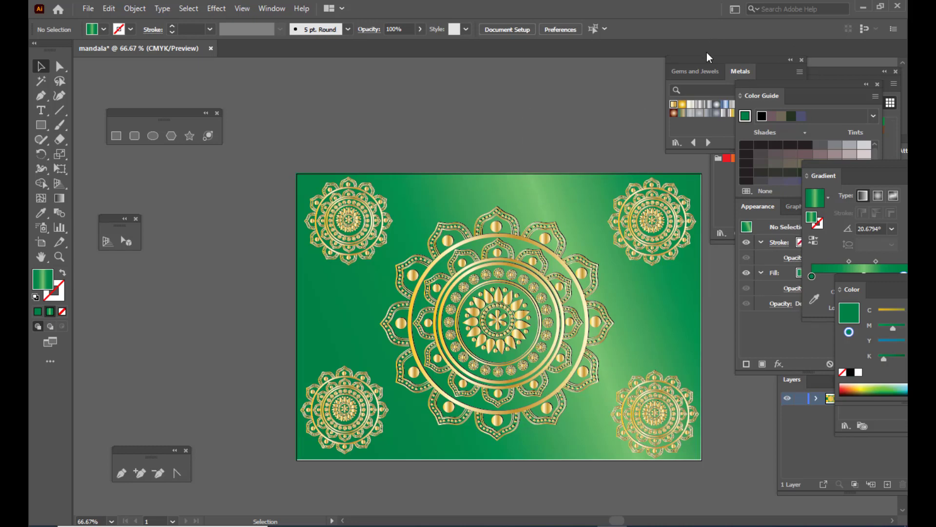
- Try a silver gradient from the Metals library on the upper-left corner mandala and undo it
drag(707, 52, 752, 48)
click(352, 218)
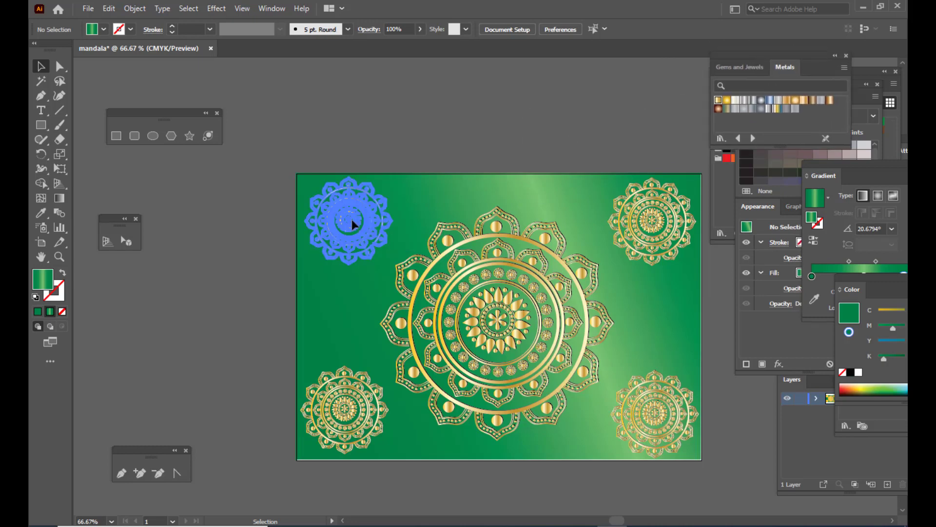
click(501, 130)
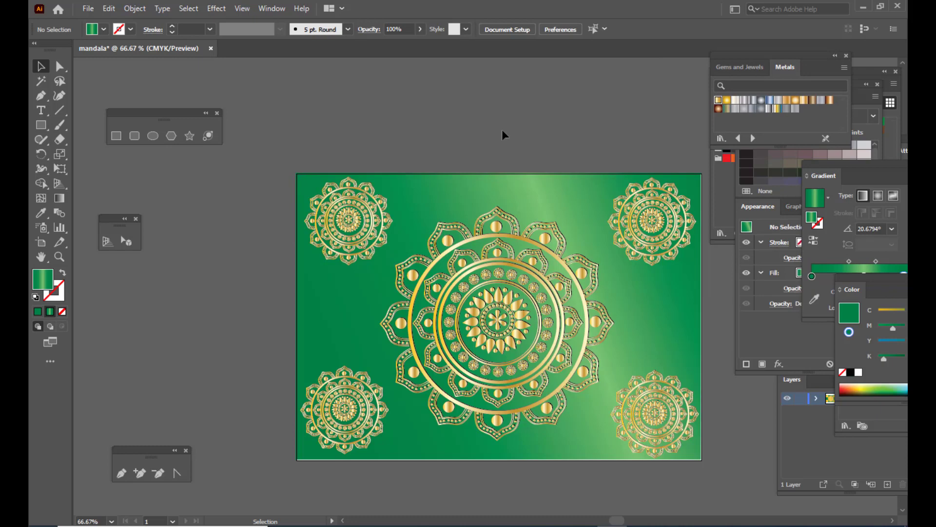
click(366, 224)
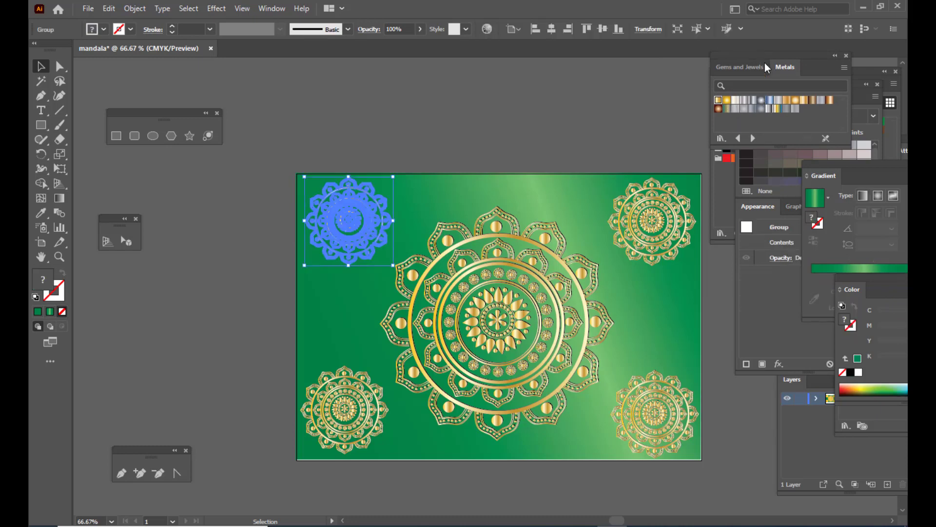
click(744, 100)
click(535, 106)
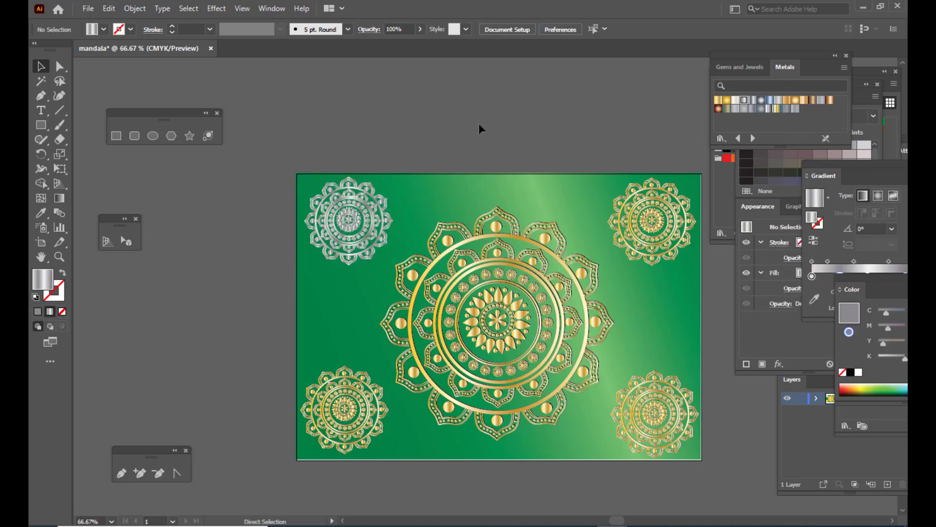
key(ctrl+z)
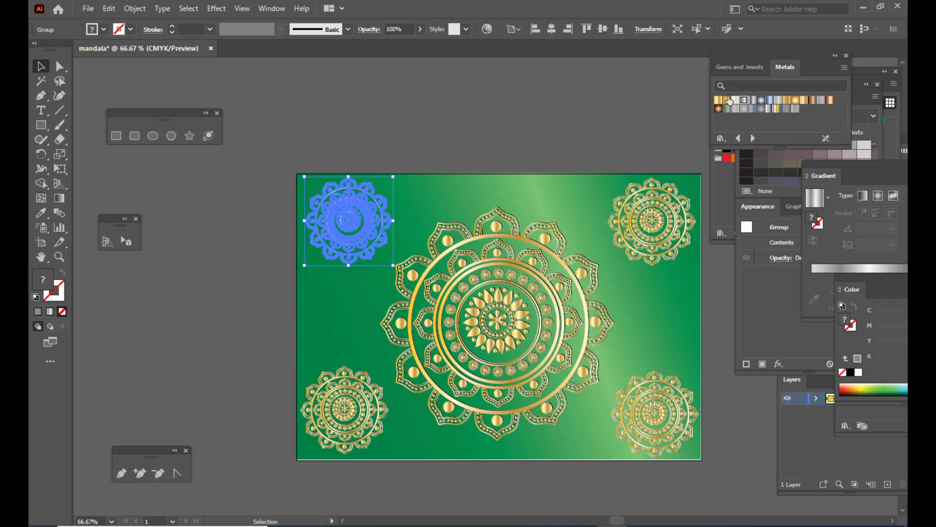
- Try a red gradient from the Gems and Jewels library on the upper-left corner mandala
click(749, 68)
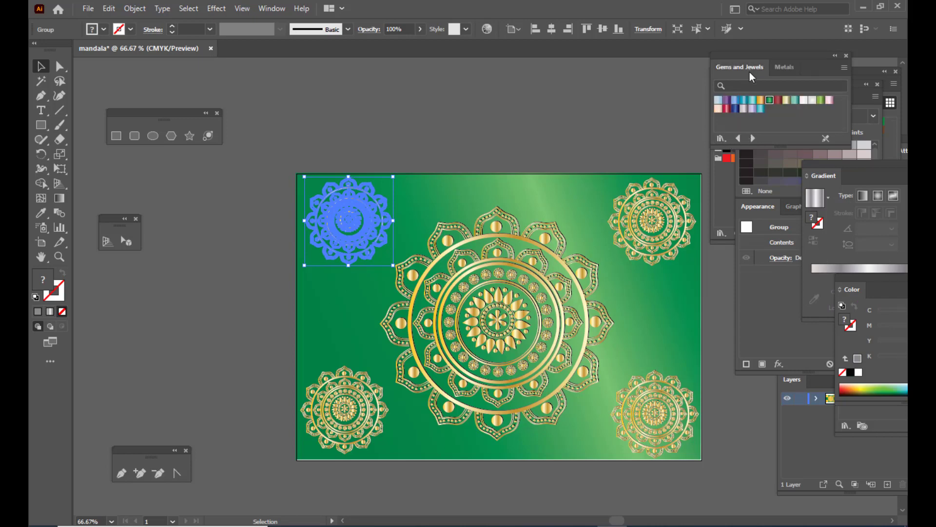
click(523, 106)
click(369, 200)
click(727, 109)
click(490, 118)
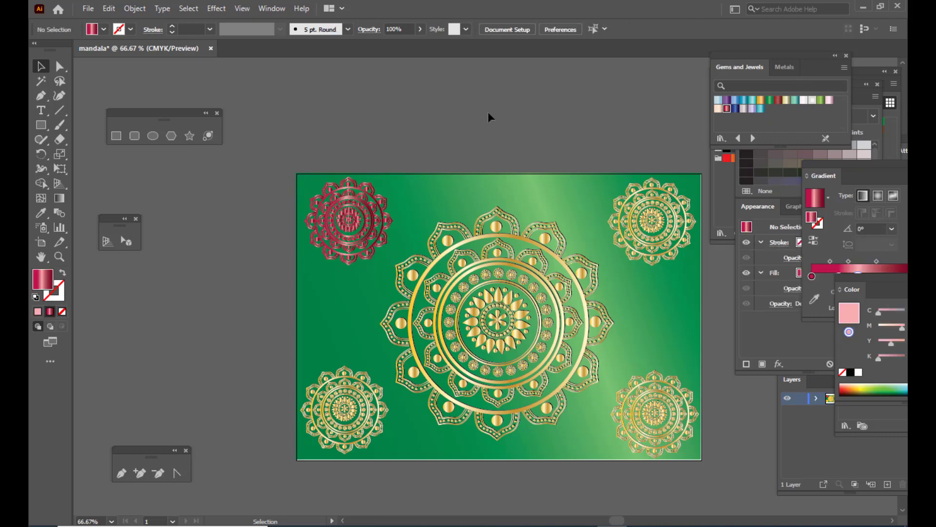
- Fill all four small corner mandalas with the orange-to-brown gradient from the Gems and Jewels library
click(364, 224)
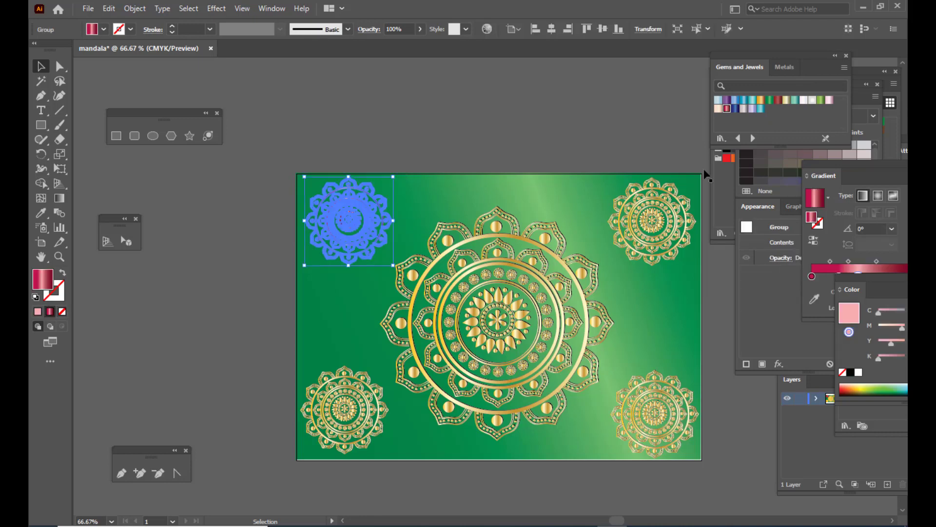
click(762, 101)
click(413, 114)
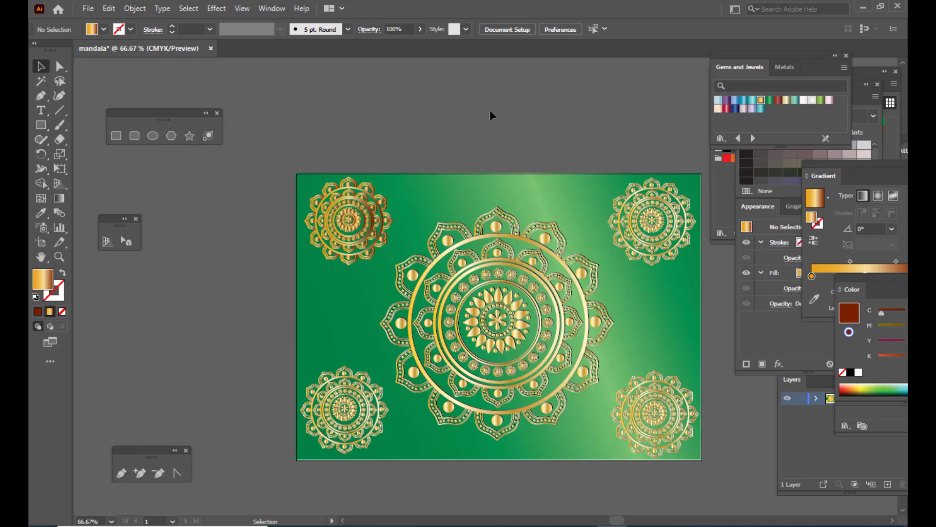
click(361, 405)
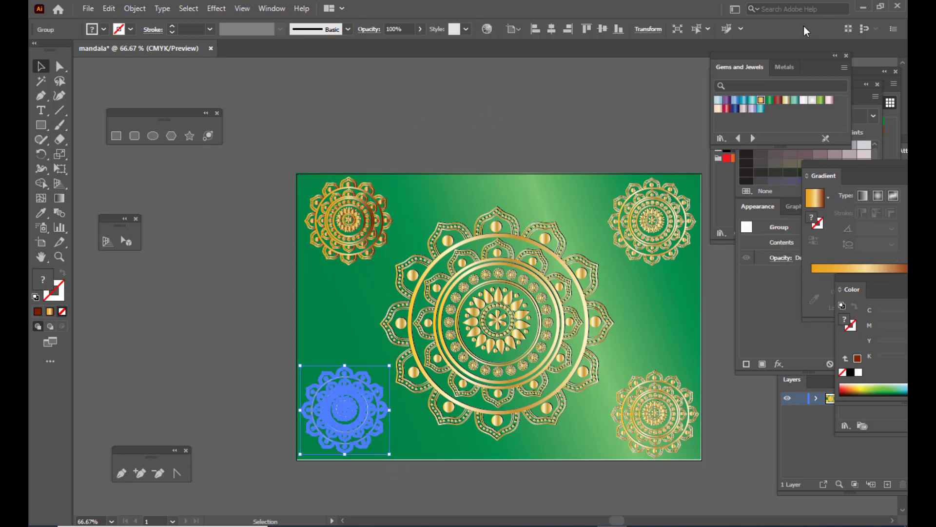
click(762, 100)
click(533, 116)
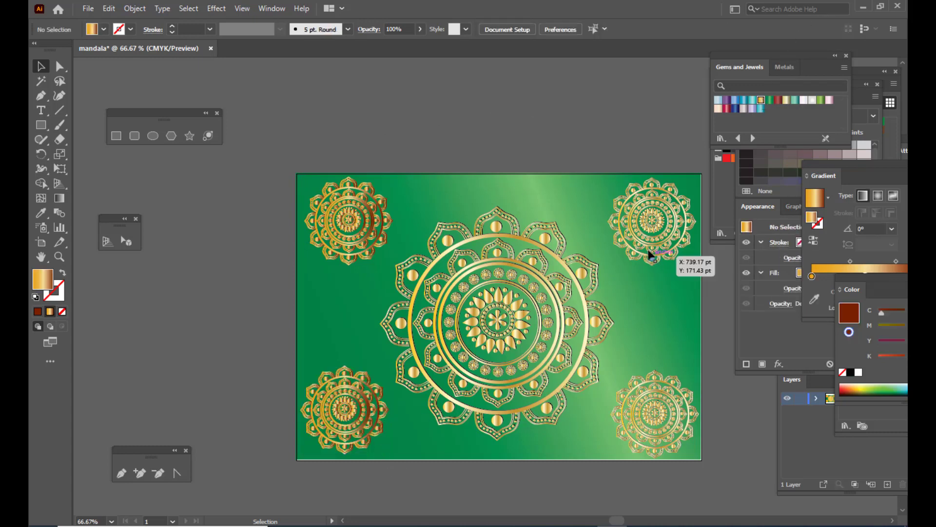
click(649, 231)
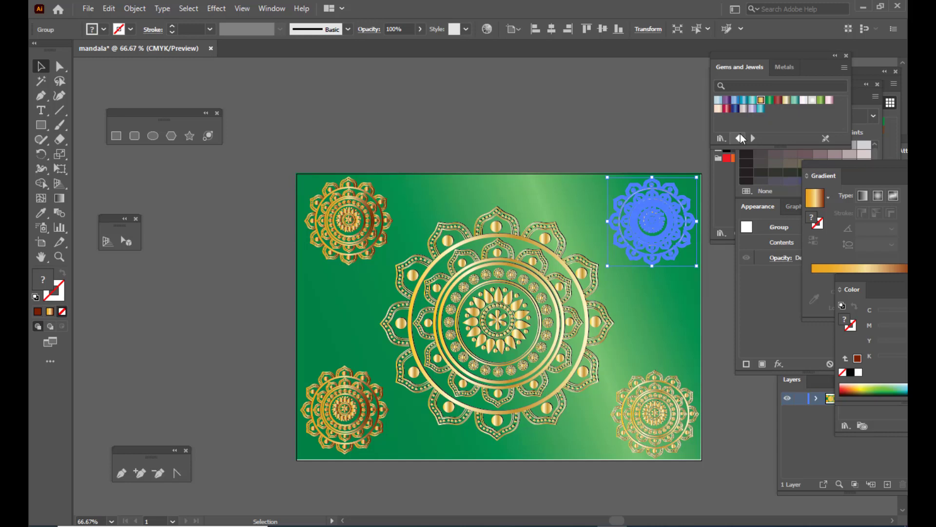
click(616, 112)
click(661, 390)
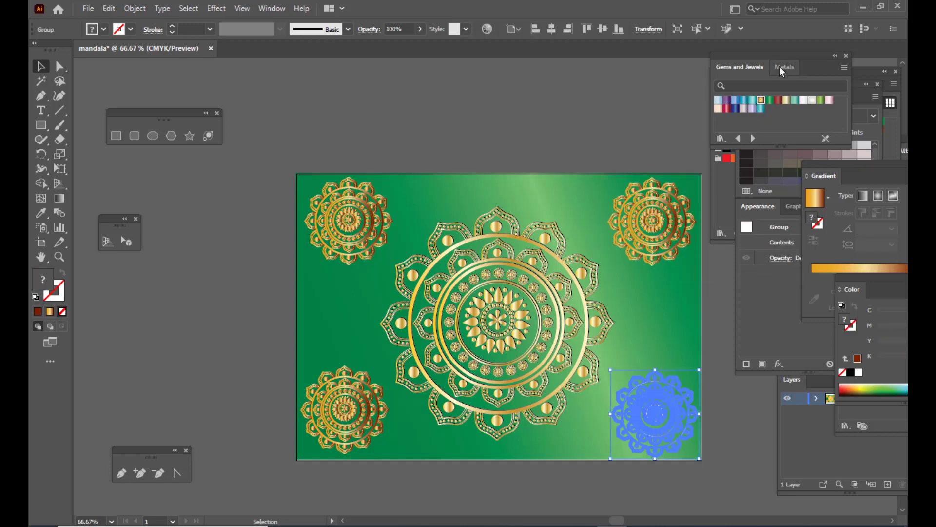
click(578, 117)
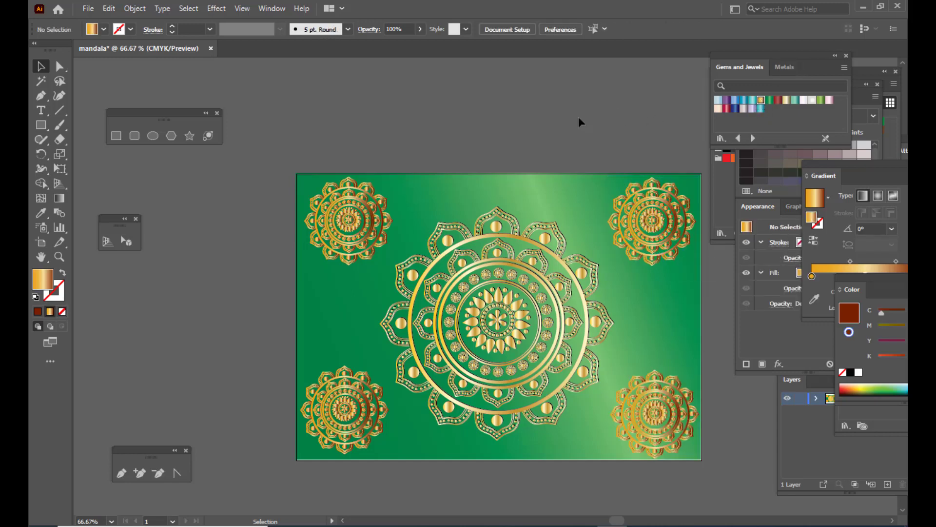
- Try the same orange-to-brown gradient on the large central mandala
click(529, 268)
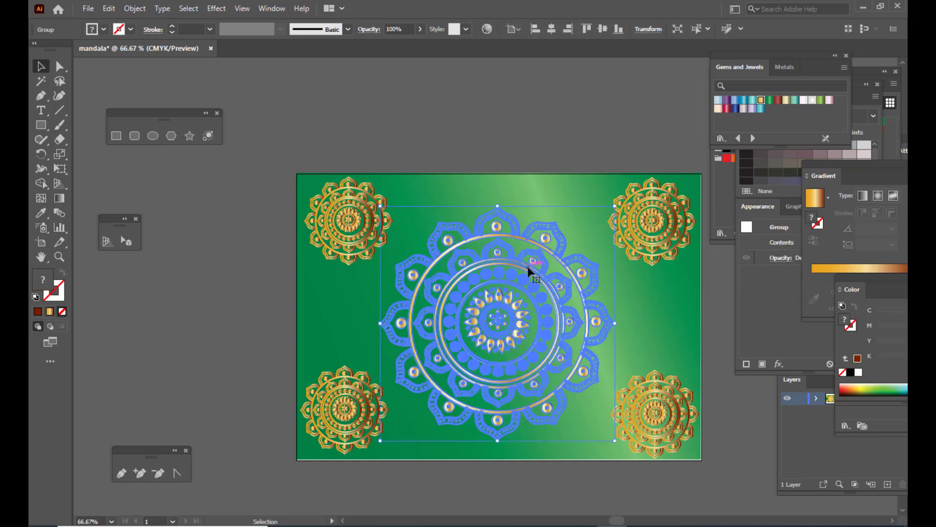
click(760, 100)
click(603, 115)
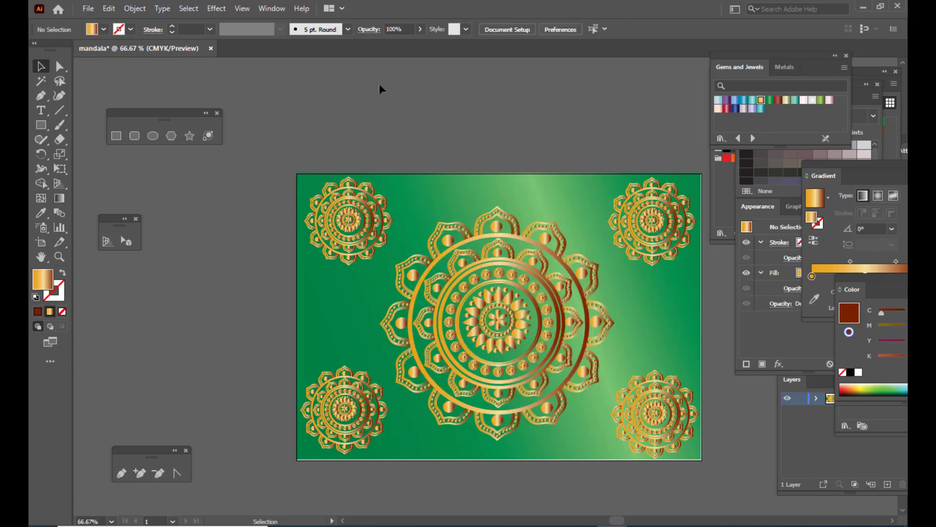
- Fill the large central mandala with the dark blue gradient from the Gems and Jewels library
scroll(557, 148, up, 1)
click(560, 274)
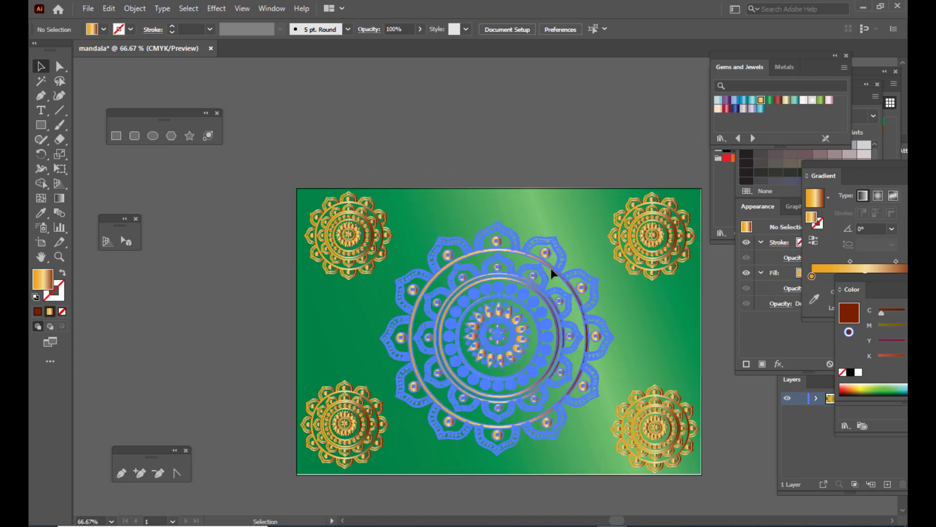
click(736, 111)
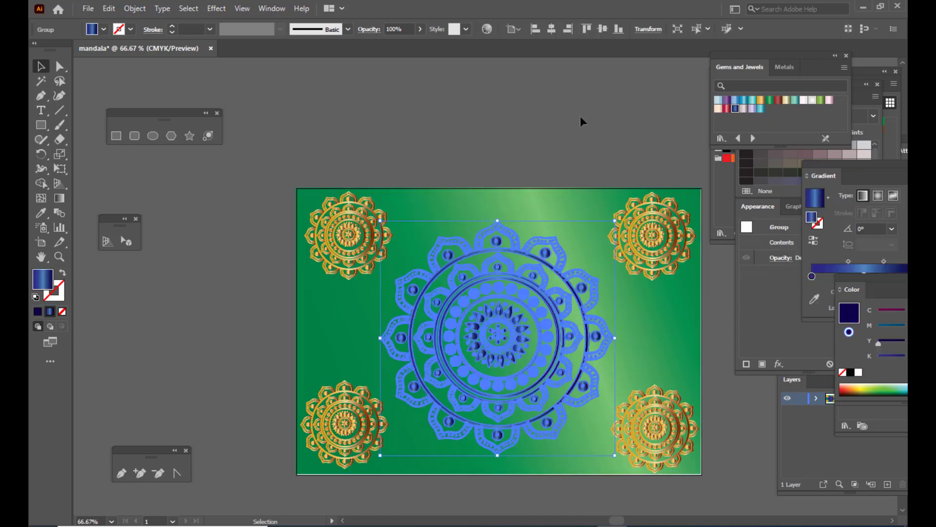
click(580, 116)
click(527, 320)
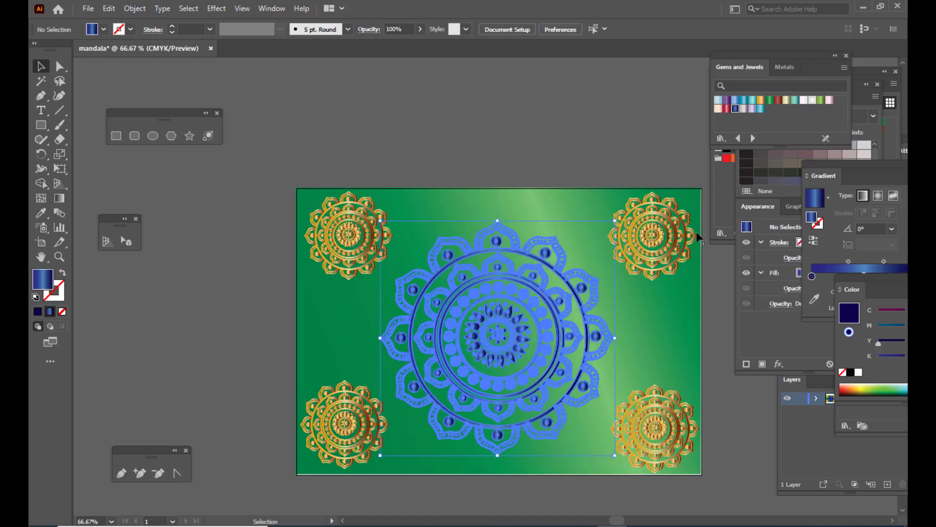
- Fill the large central mandala with the orange-to-brown gradient from the Gems and Jewels library
click(760, 101)
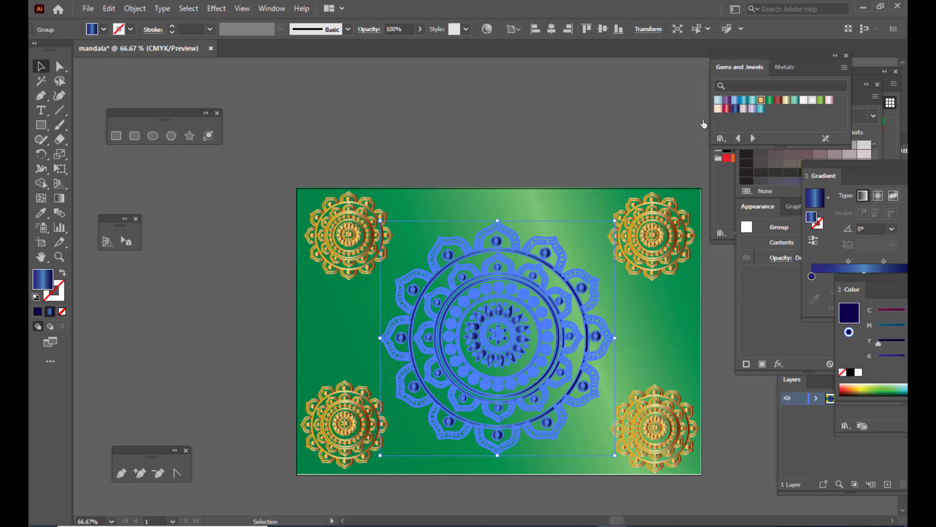
click(535, 141)
scroll(535, 138, down, 2)
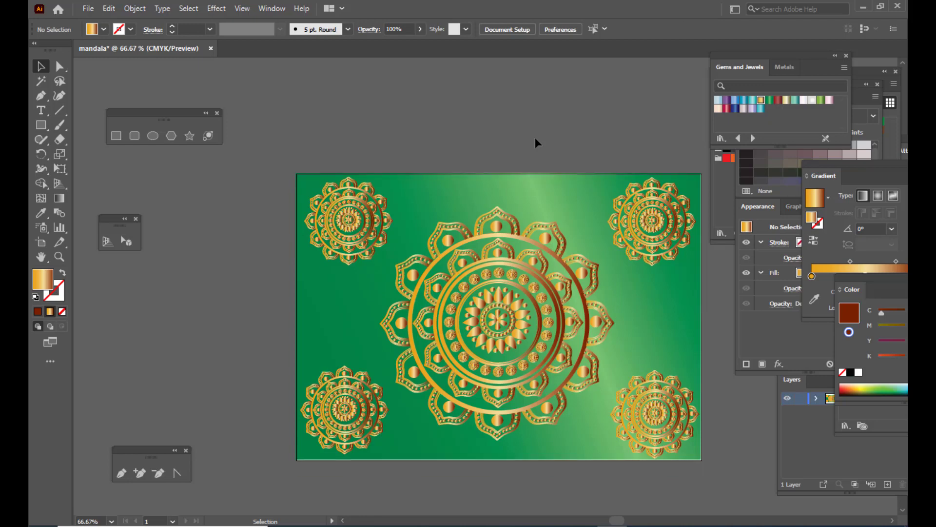
drag(740, 67, 790, 66)
- Try 43% opacity on the upper-right and upper-left corner mandalas
click(652, 206)
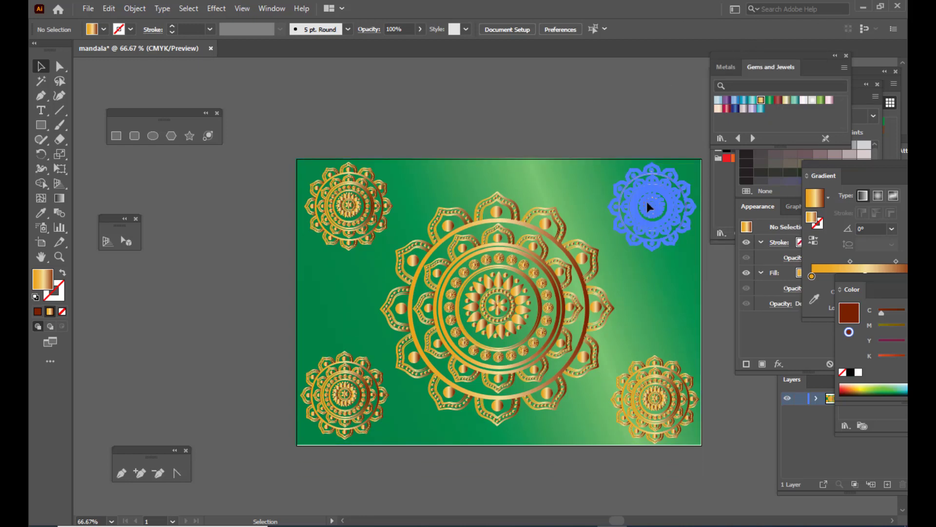
click(419, 29)
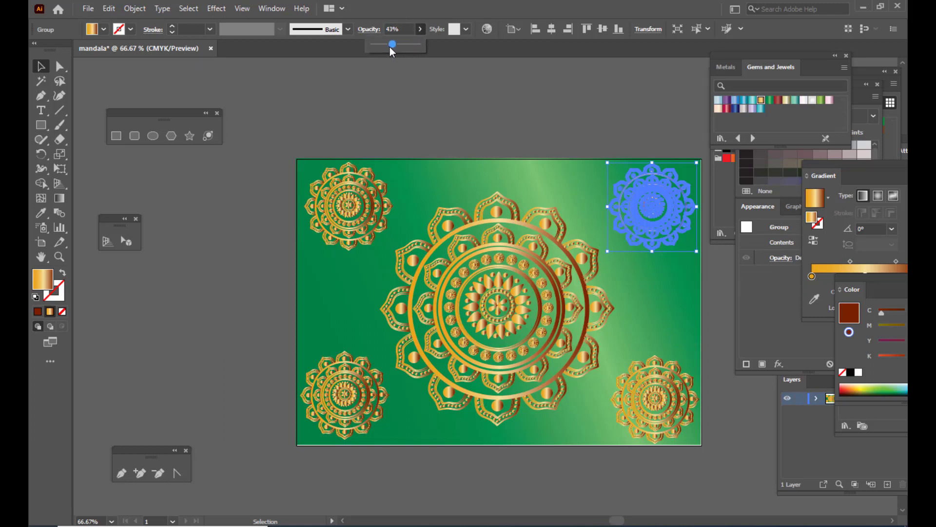
click(431, 107)
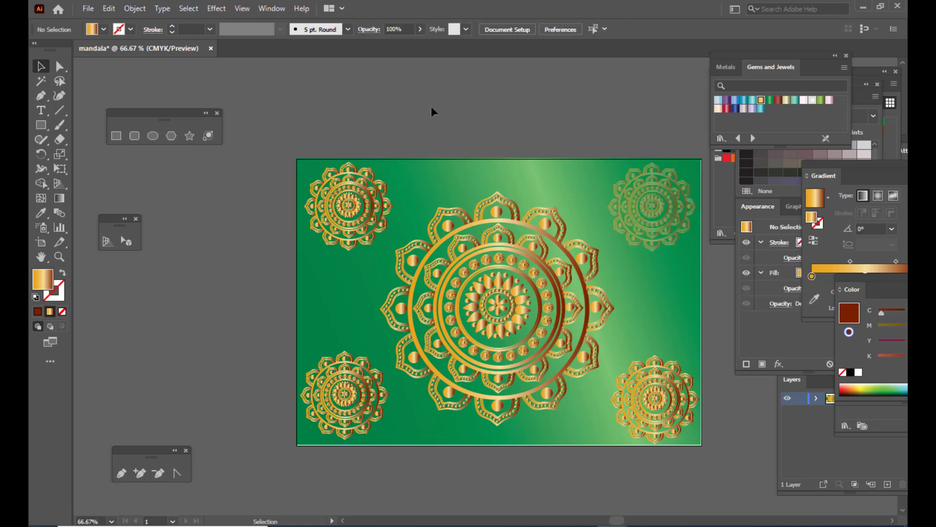
click(346, 216)
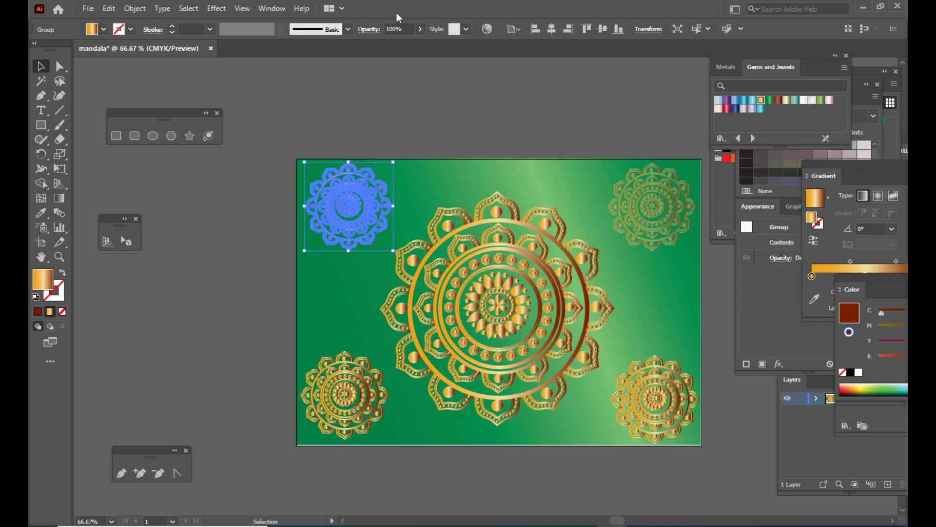
click(420, 29)
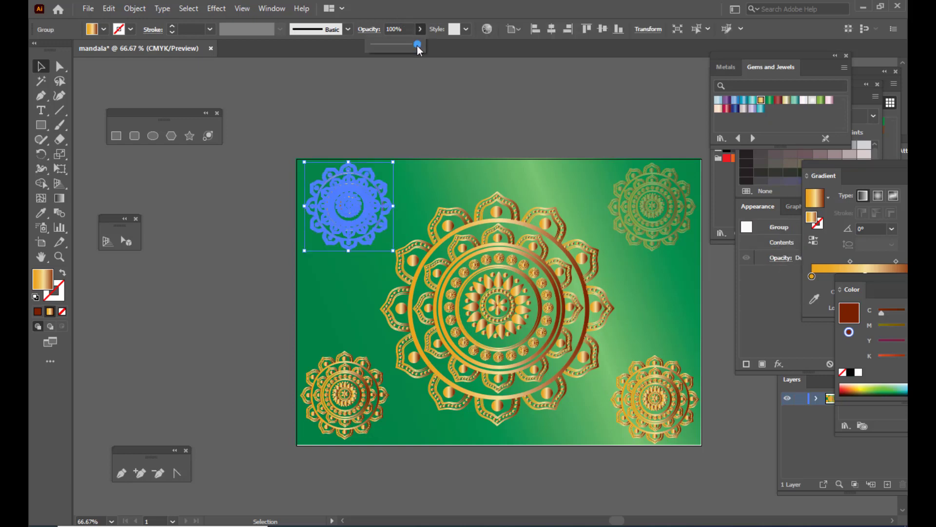
click(397, 107)
- Lower the opacity of the lower-left corner mandala to 32%
click(352, 402)
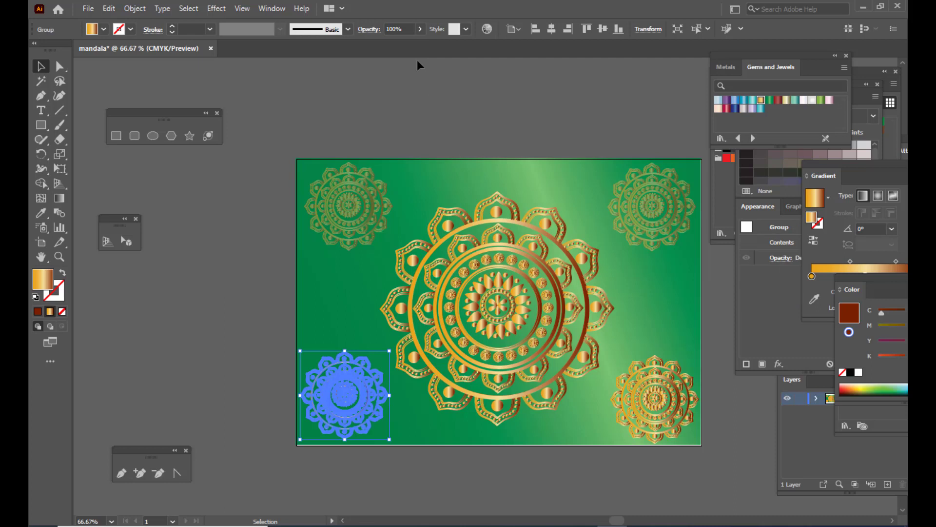
click(420, 30)
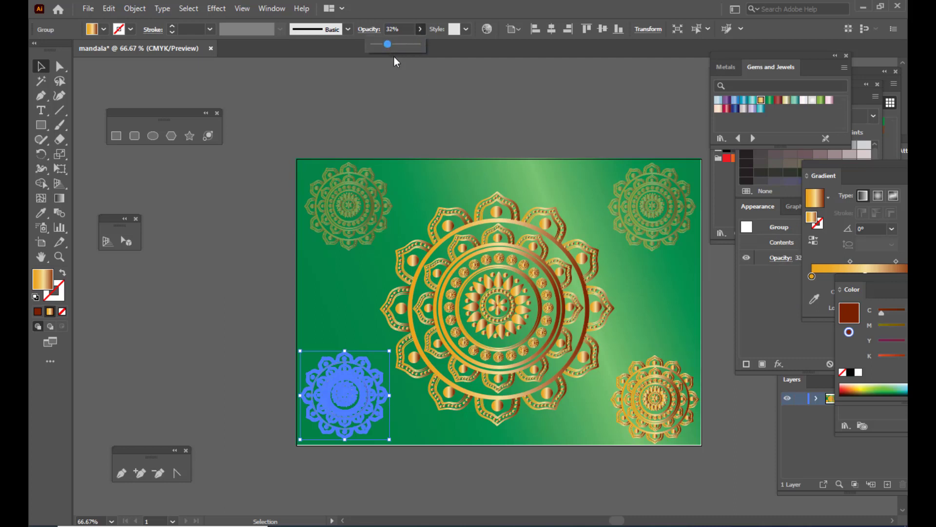
click(443, 93)
- Set the opacity of the upper-left and upper-right corner mandalas to 32% to match the lower-left one
click(347, 188)
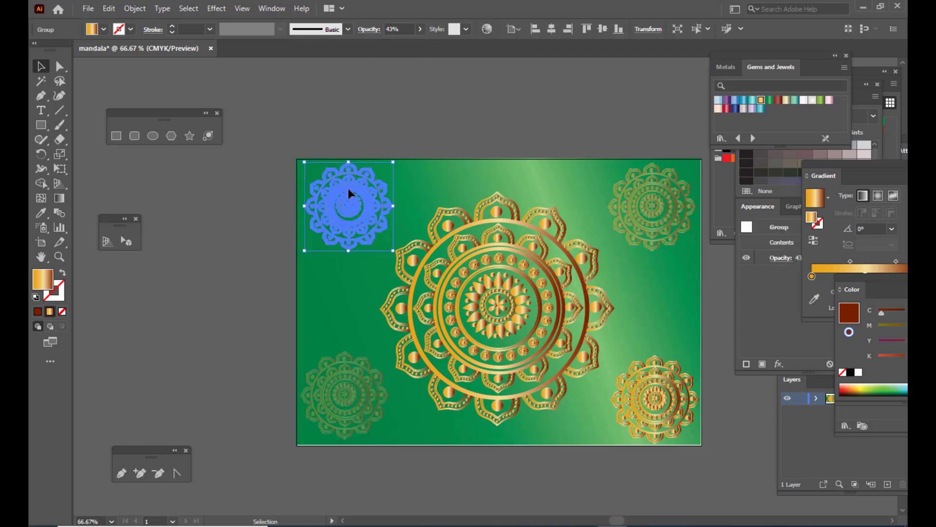
click(399, 29)
text(32)
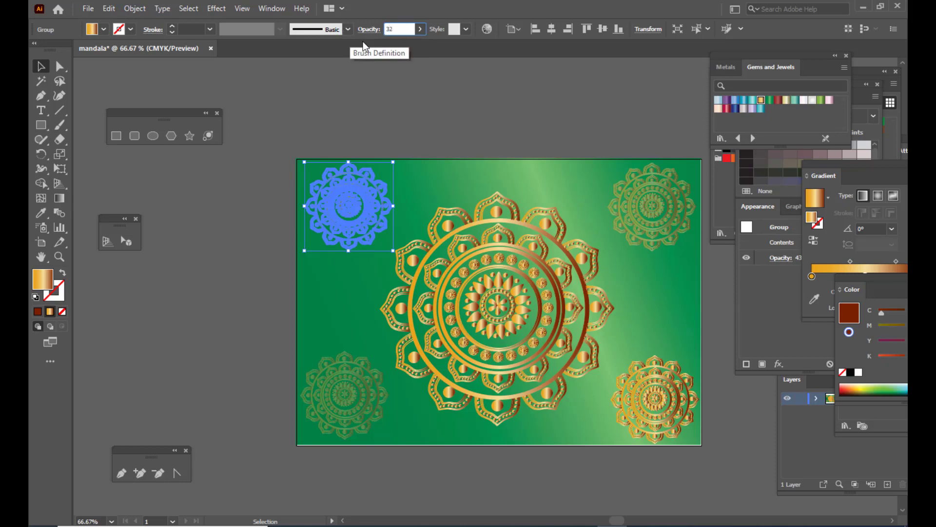
key(Return)
click(665, 240)
click(664, 235)
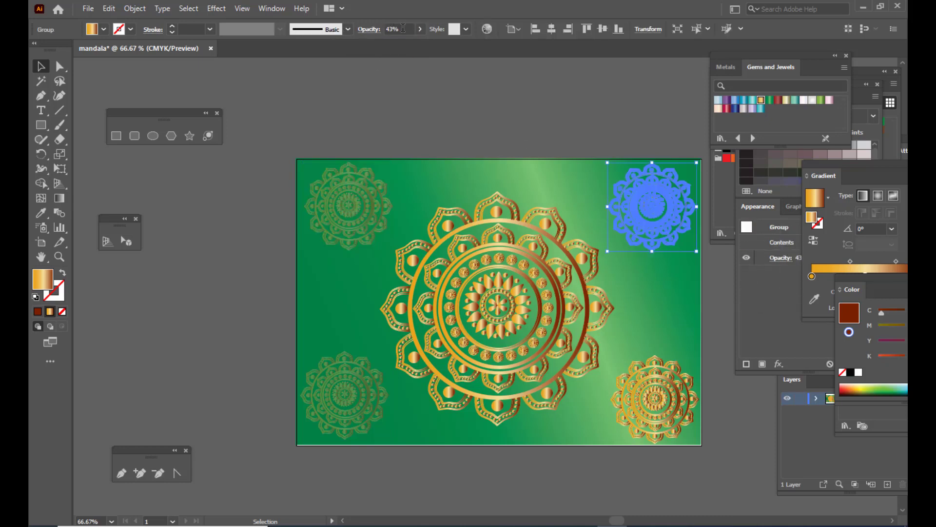
click(405, 29)
text(32)
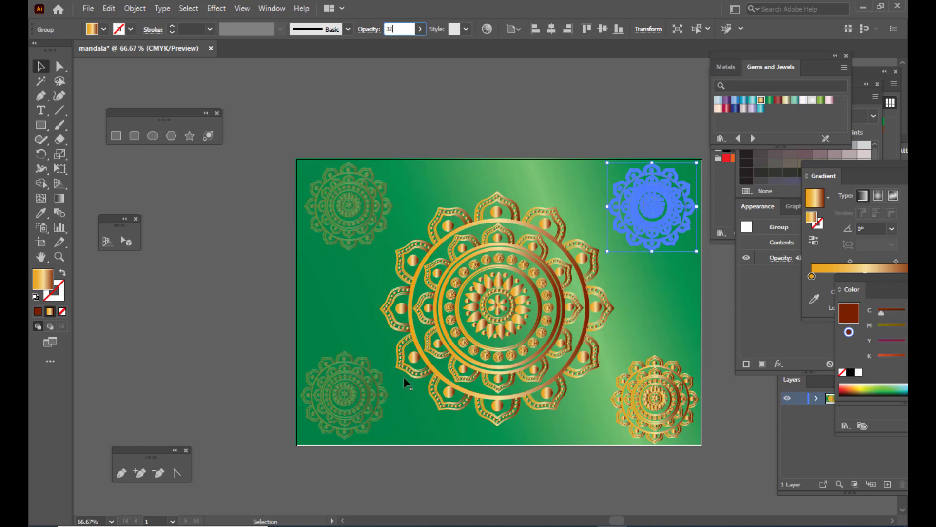
click(358, 390)
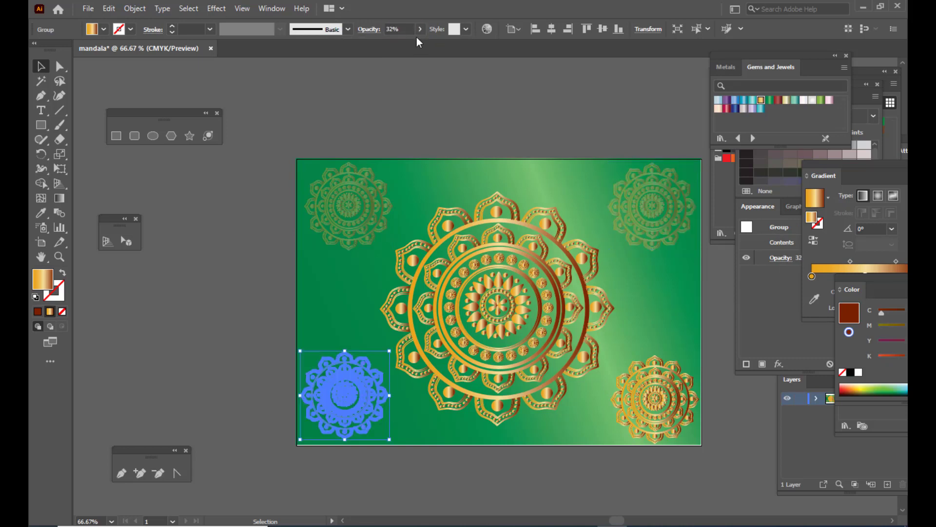
- Set the lower-right corner mandala's opacity to 32% and save the document
click(652, 426)
click(404, 28)
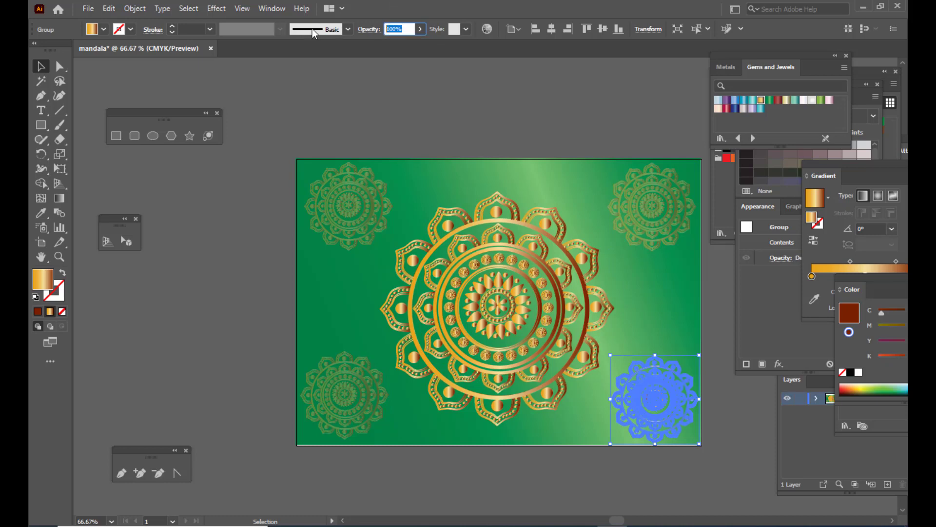
text(32)
click(574, 115)
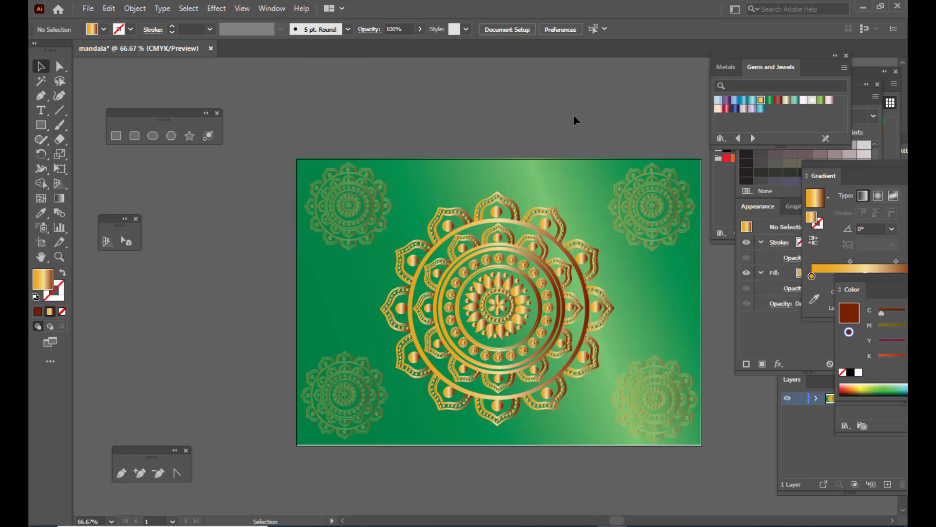
key(ctrl+s)
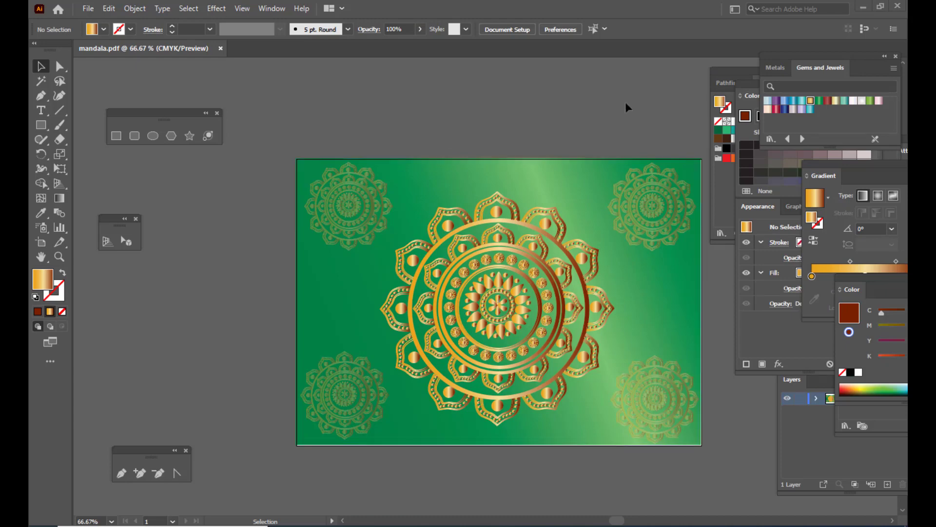
- Start saving the artwork under a new name, entering mandaladesign as the file name with the Adobe PDF format on the Desktop
click(88, 8)
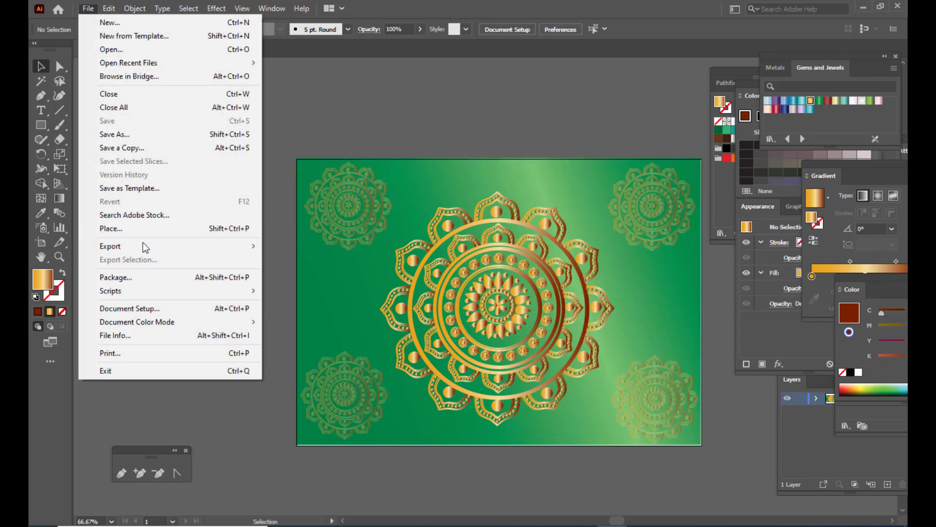
mouse_move(115, 244)
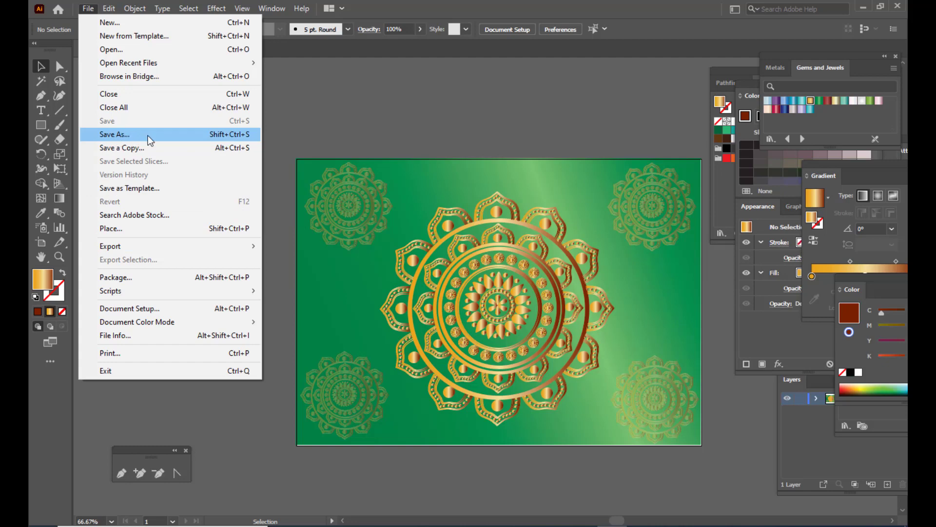
click(115, 134)
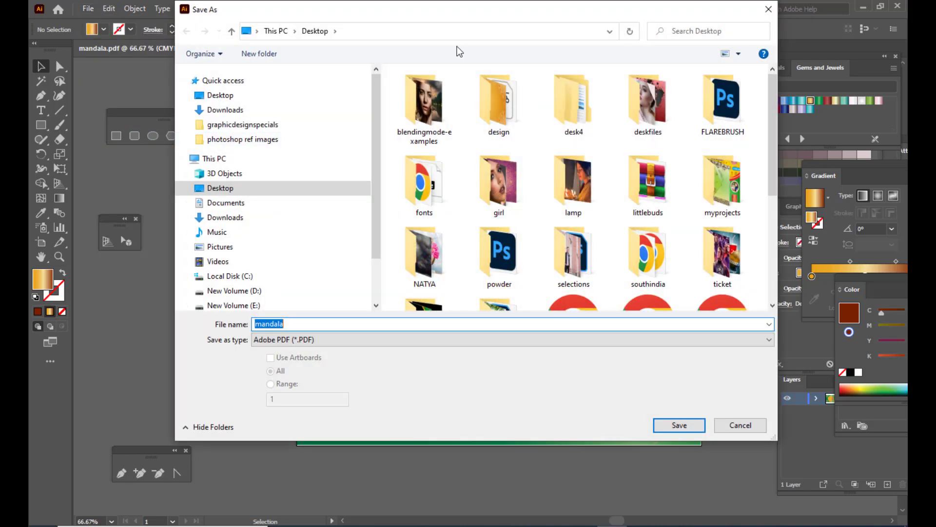
drag(385, 17, 416, 17)
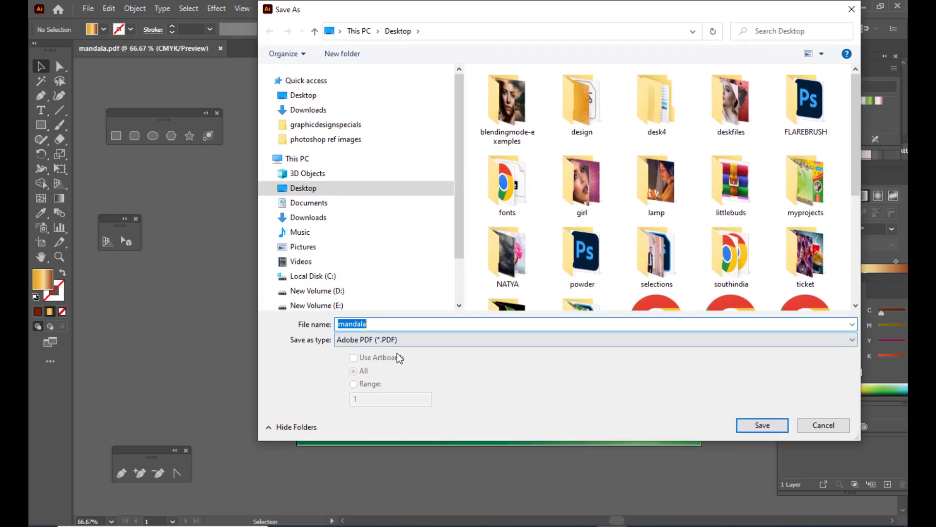
drag(455, 15, 441, 18)
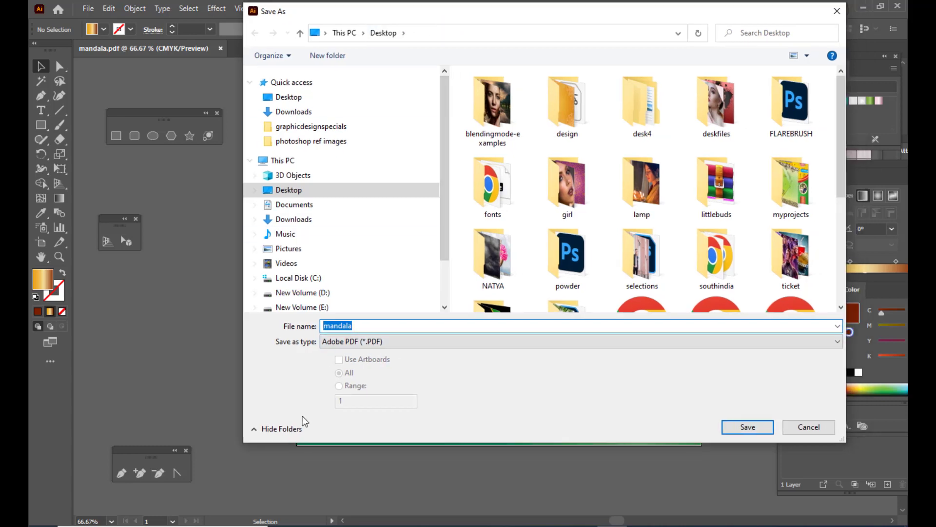
click(405, 344)
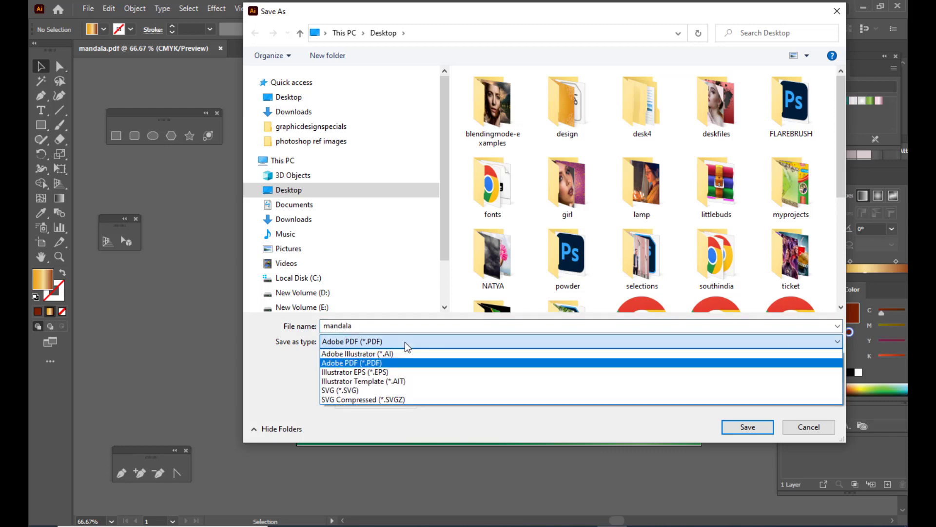
click(405, 341)
click(375, 326)
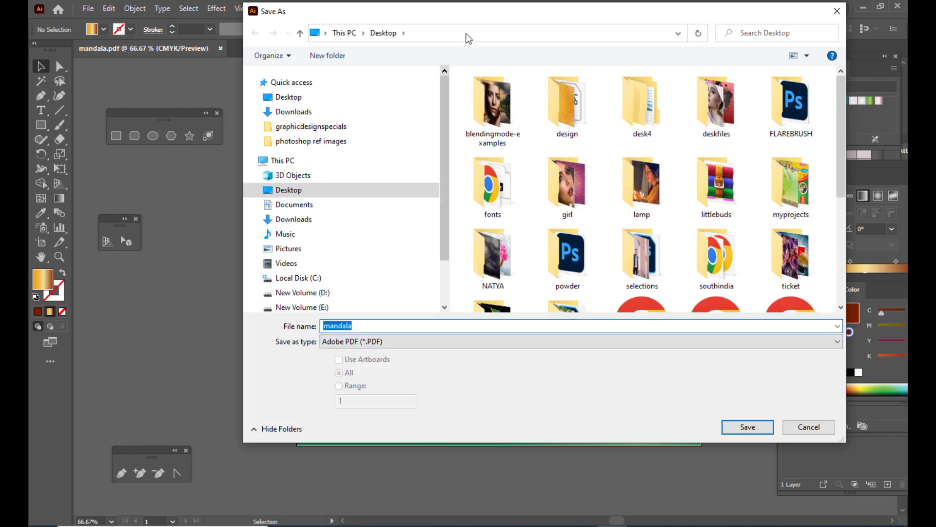
click(371, 330)
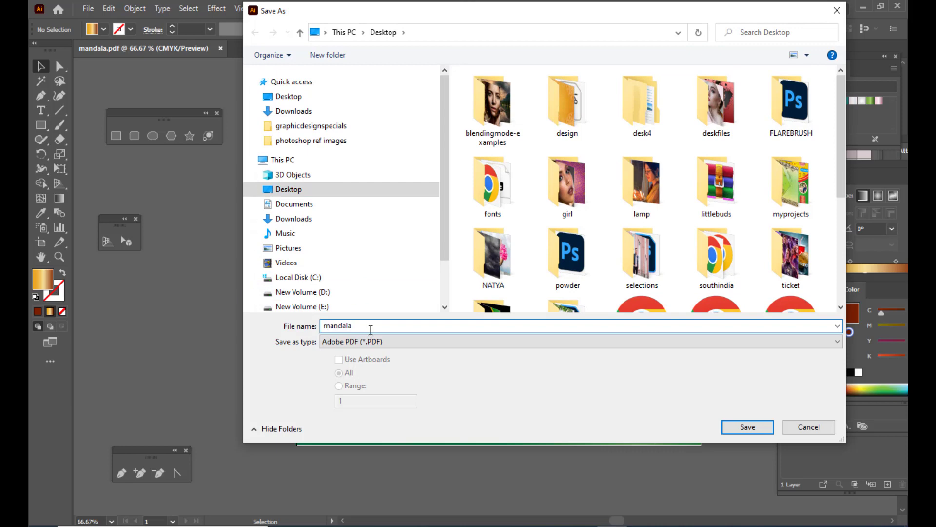
text(design)
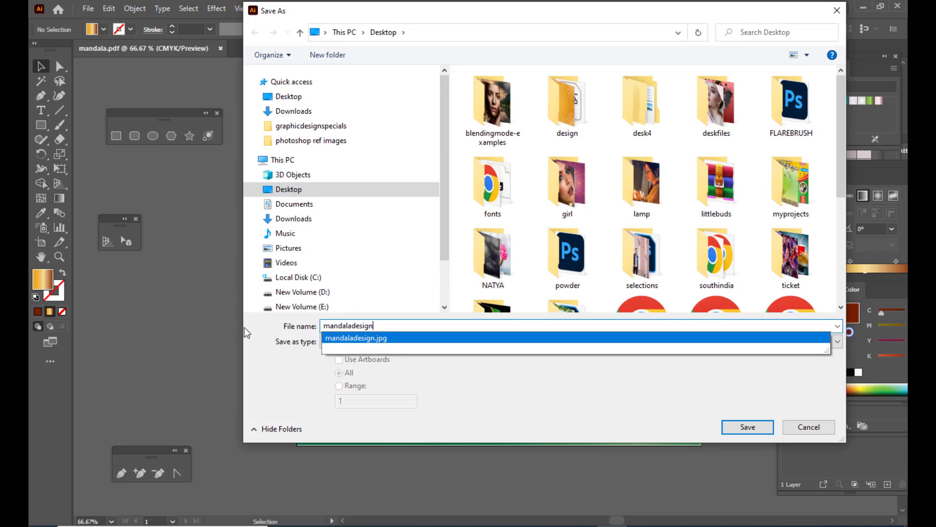
click(256, 357)
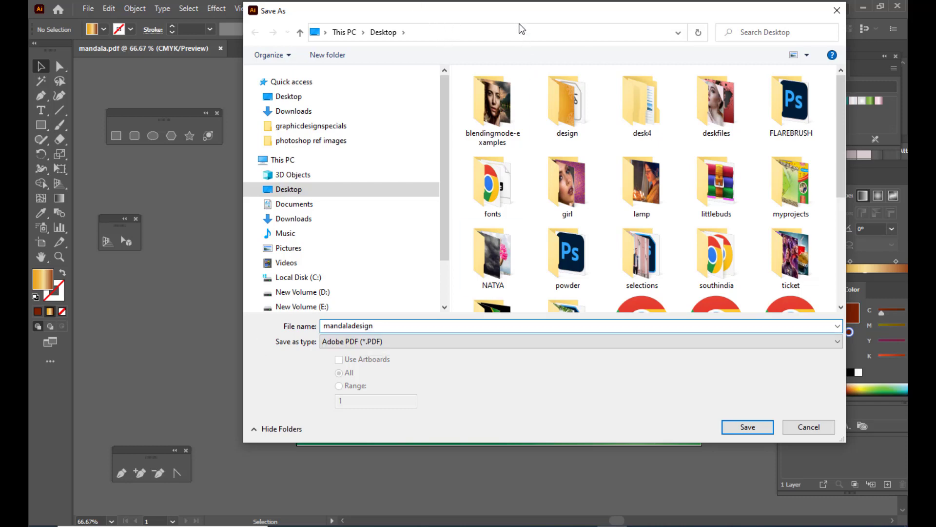
- Save the mandaladesign PDF with the Illustrator Default preset and its default options
drag(520, 25, 474, 36)
click(700, 436)
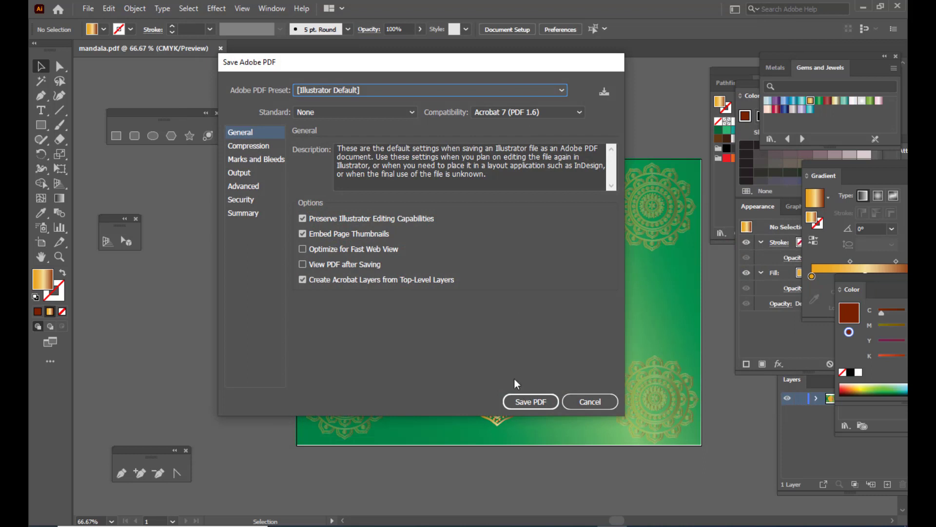
drag(402, 60, 438, 56)
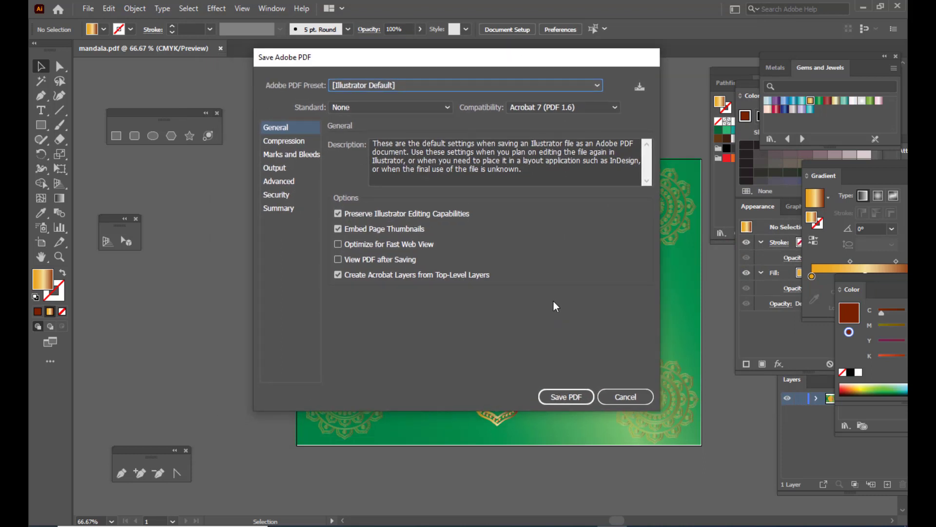
click(567, 396)
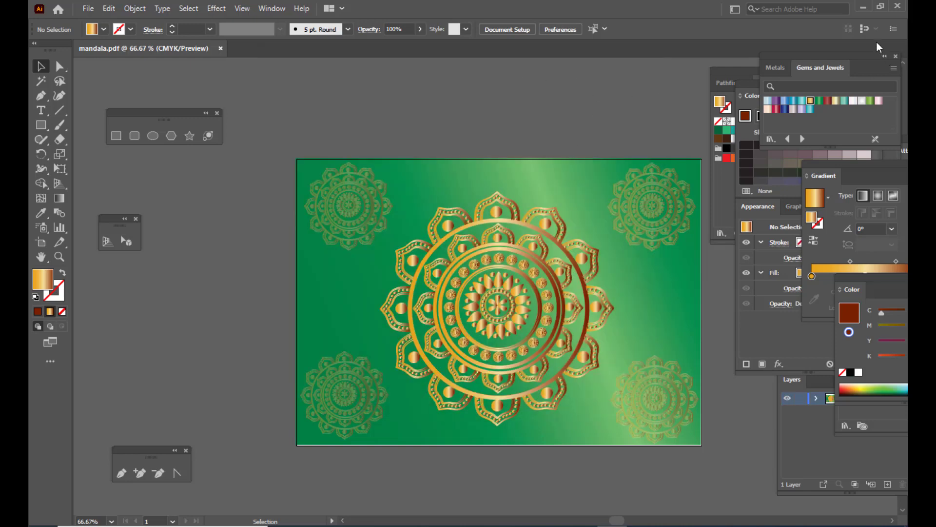
- Switch to the Windows desktop and open the mandaladesign PDF in Chrome to view it
click(866, 9)
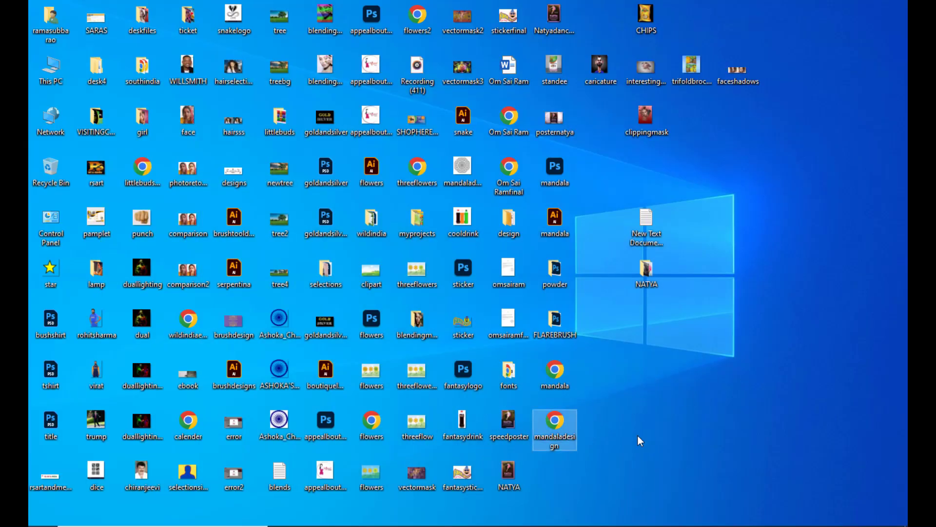
double_click(560, 421)
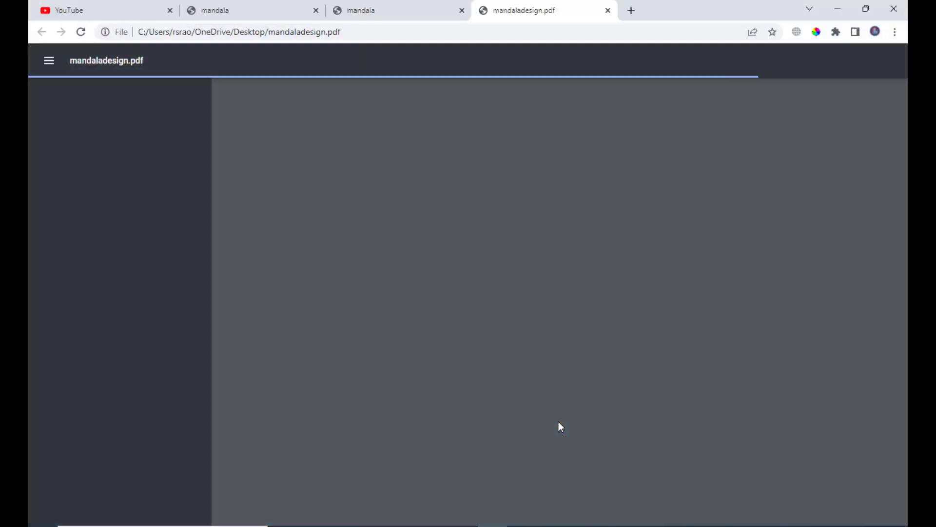